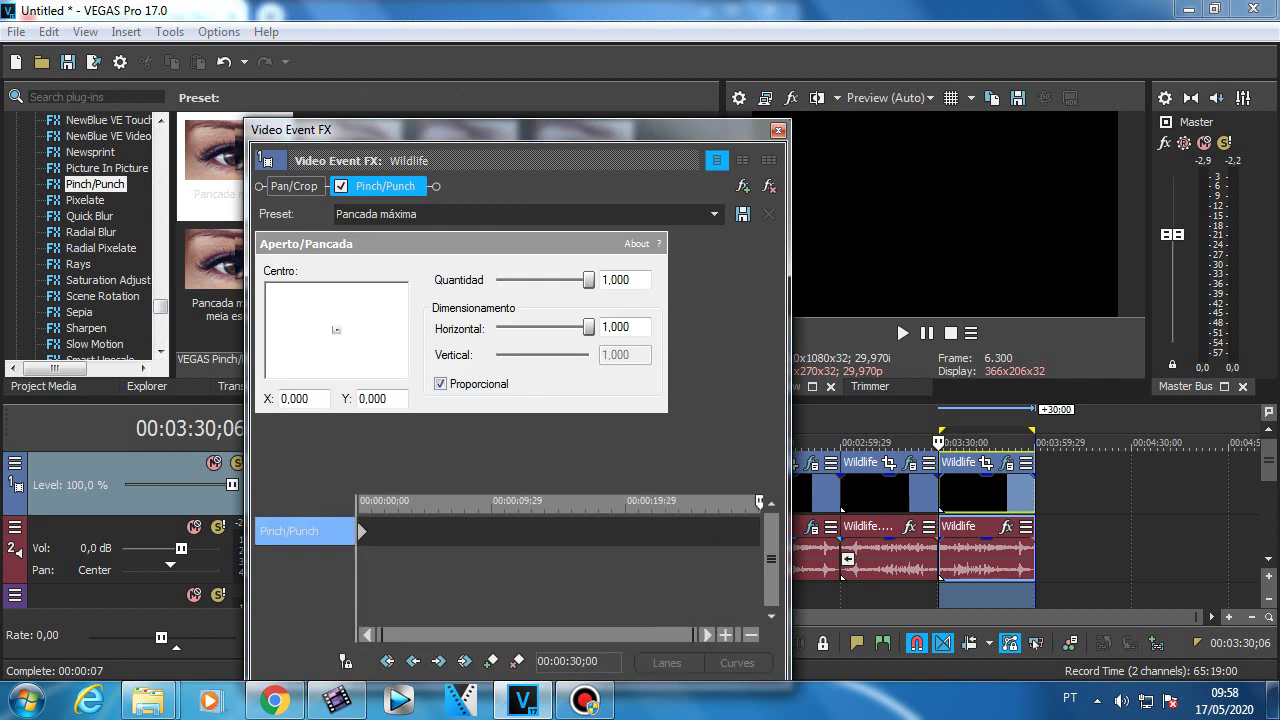
# - Add a Pinch/Punch keyframe at 00:00:30;00, and at the start keyframe disable Proporcional and set Horizontal and Vertical to 0,000
pyautogui.doubleClick(757, 531)
pyautogui.moveTo(757, 531); pyautogui.dragTo(768, 533)
pyautogui.click(361, 531)
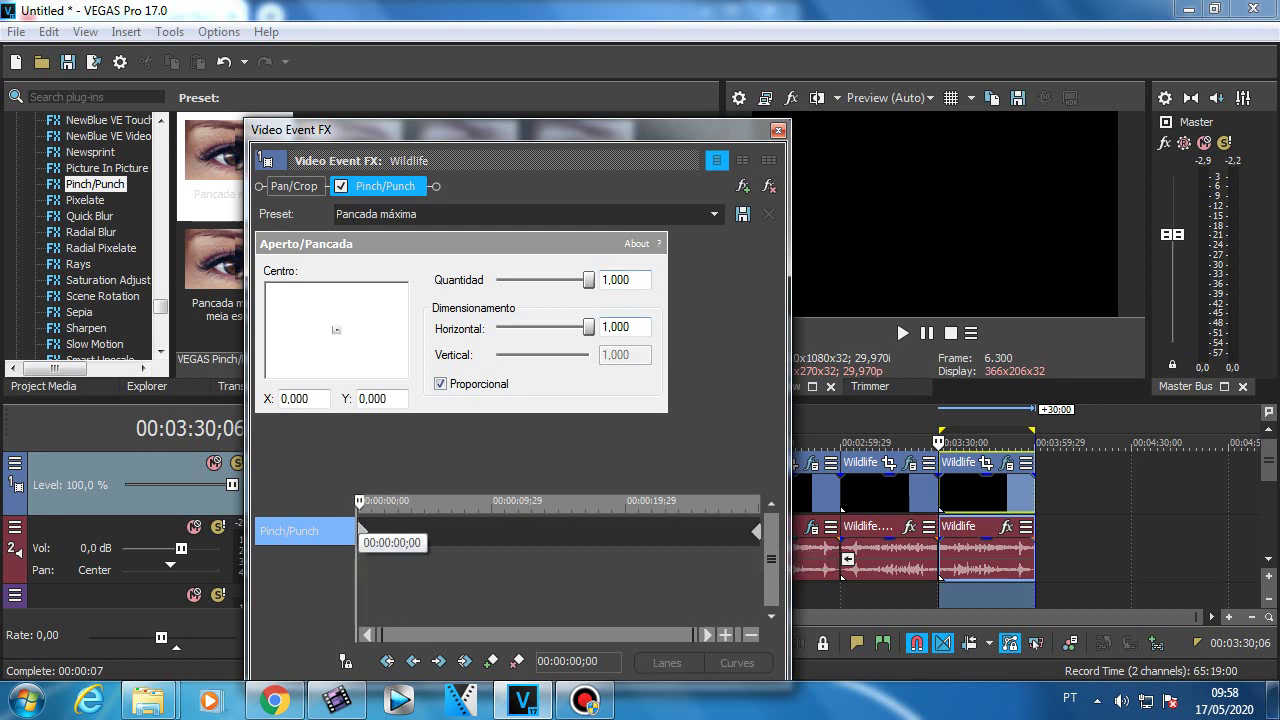
pyautogui.click(440, 384)
pyautogui.moveTo(588, 327); pyautogui.dragTo(497, 327)
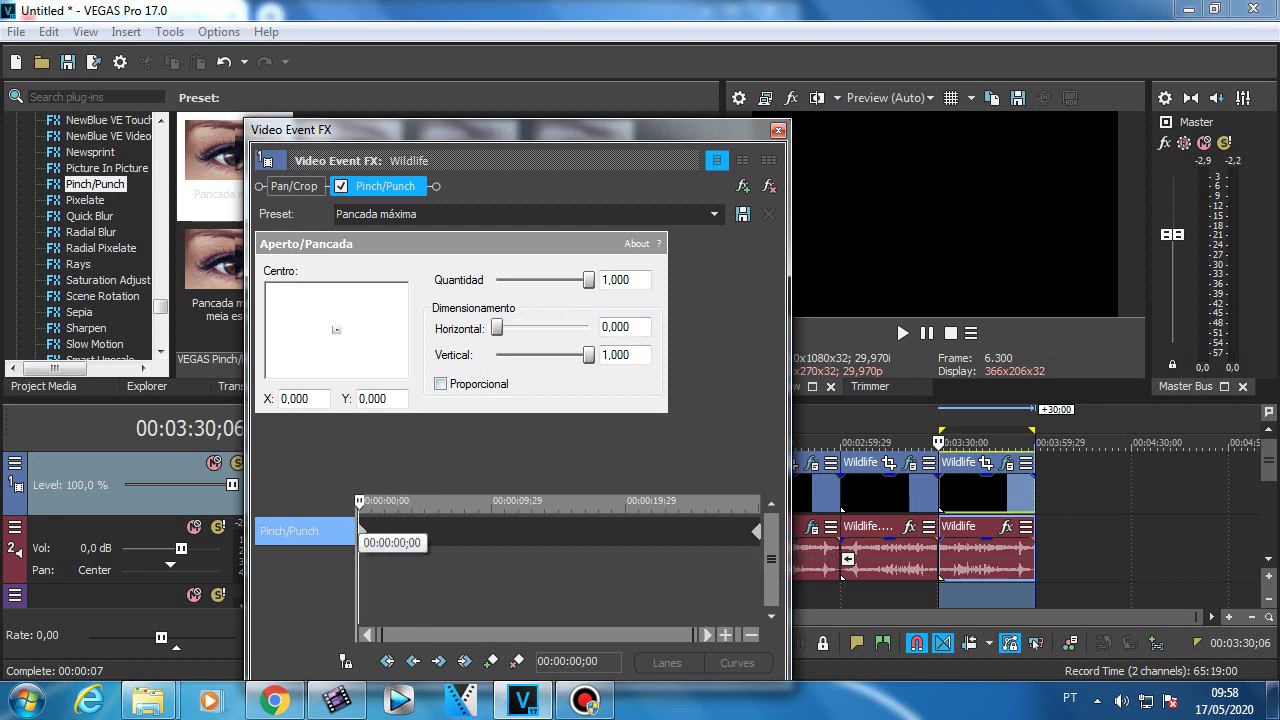
pyautogui.moveTo(588, 355); pyautogui.dragTo(497, 355)
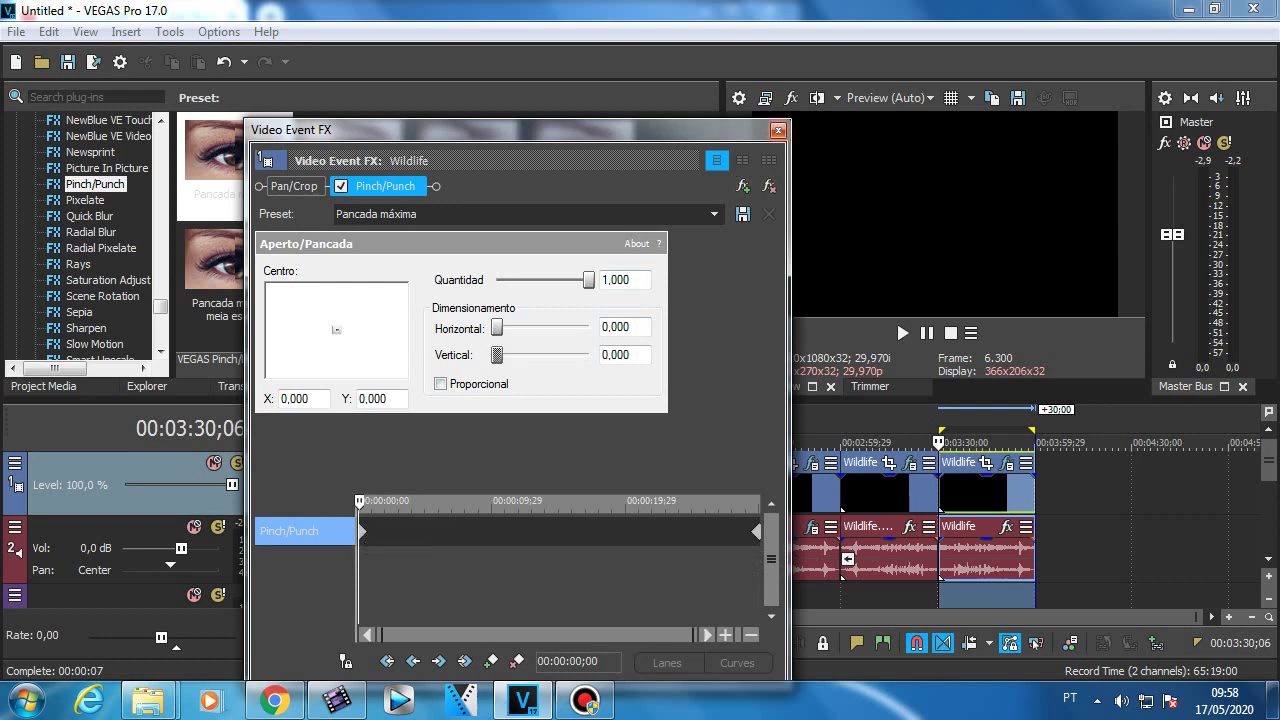
pyautogui.click(778, 130)
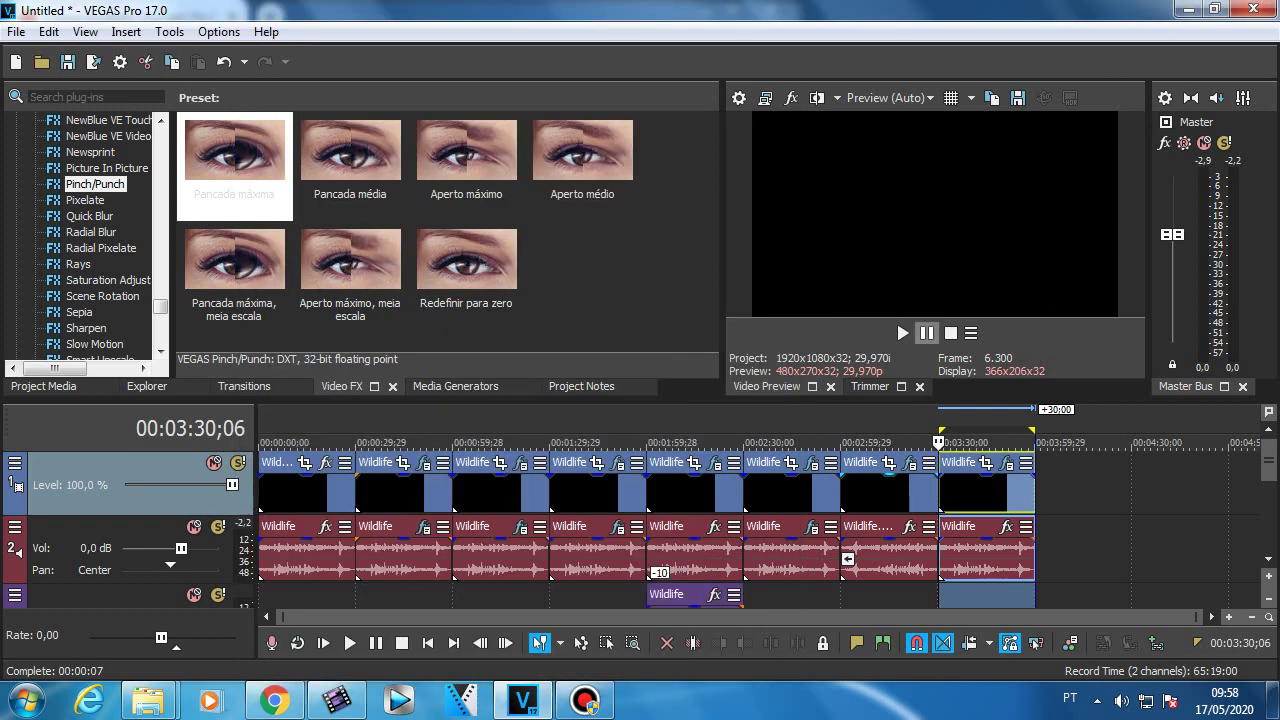
# - Play back the last Wildlife clip to preview the animated Pinch/Punch effect
pyautogui.click(902, 333)
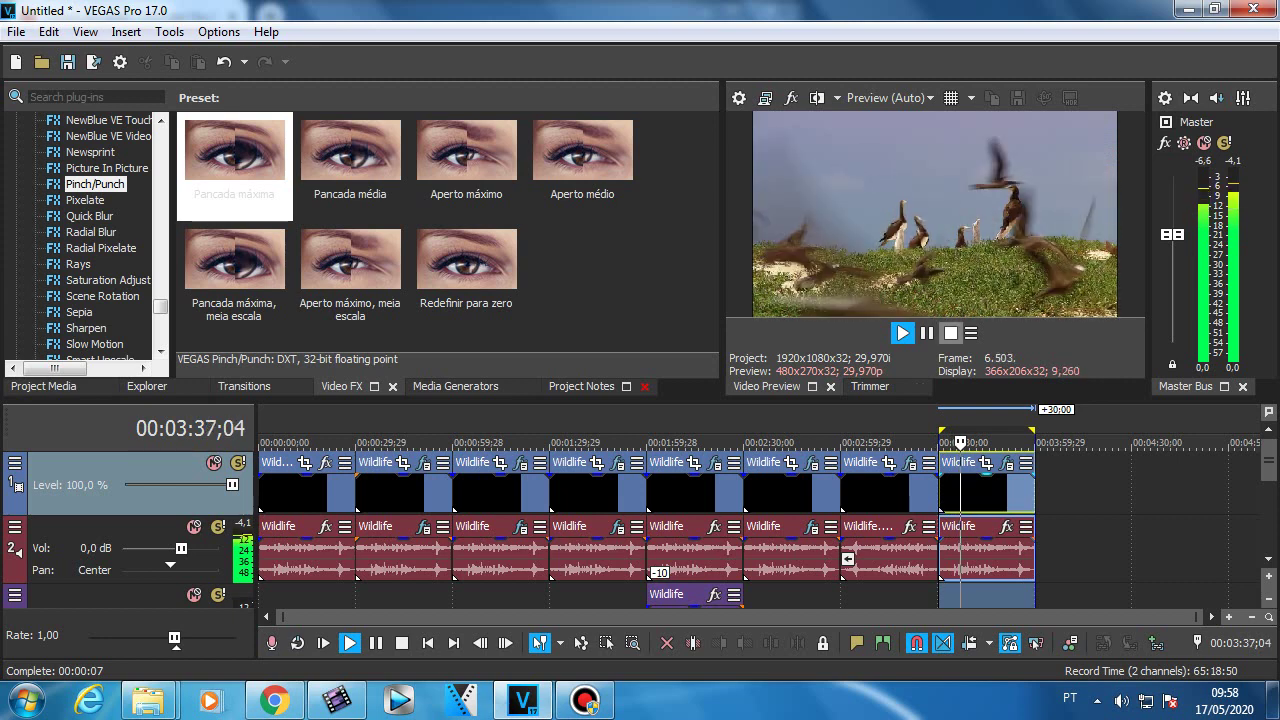
pyautogui.press('space')
# - Save the start-keyframe Pinch/Punch settings of the last Wildlife clip as a preset named Low Proportional
pyautogui.rightClick(980, 490)
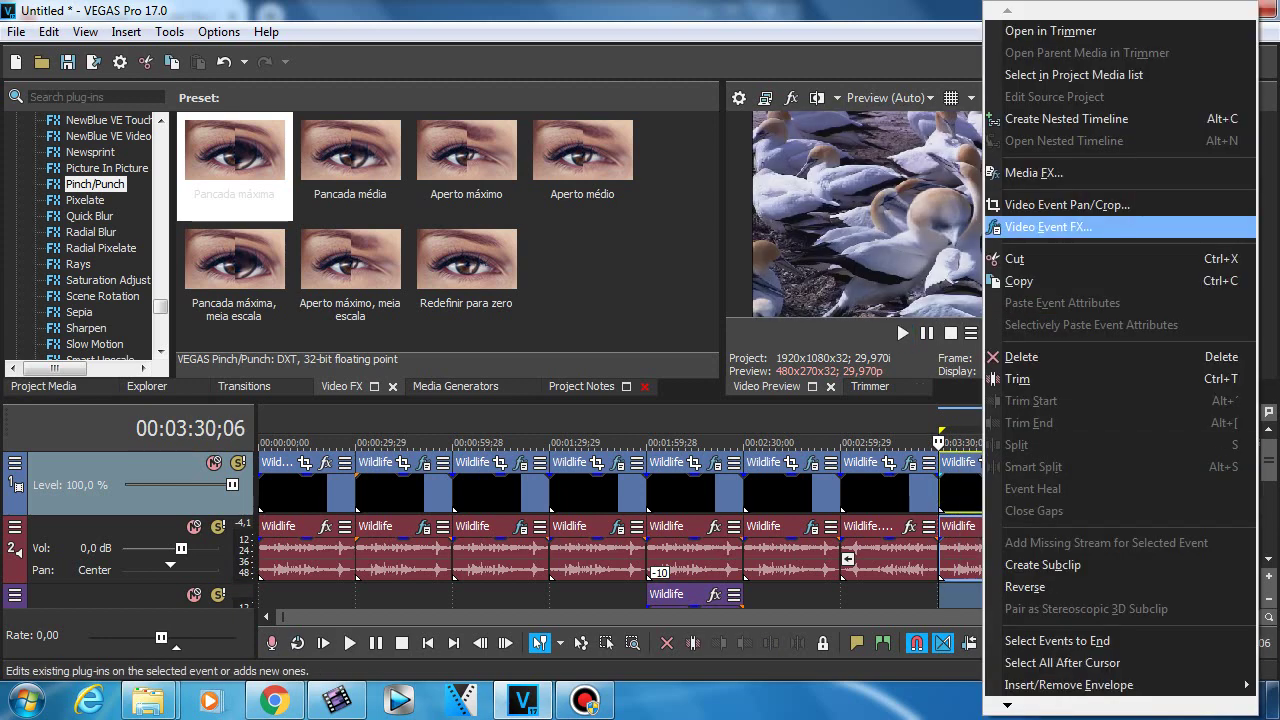
pyautogui.click(1040, 217)
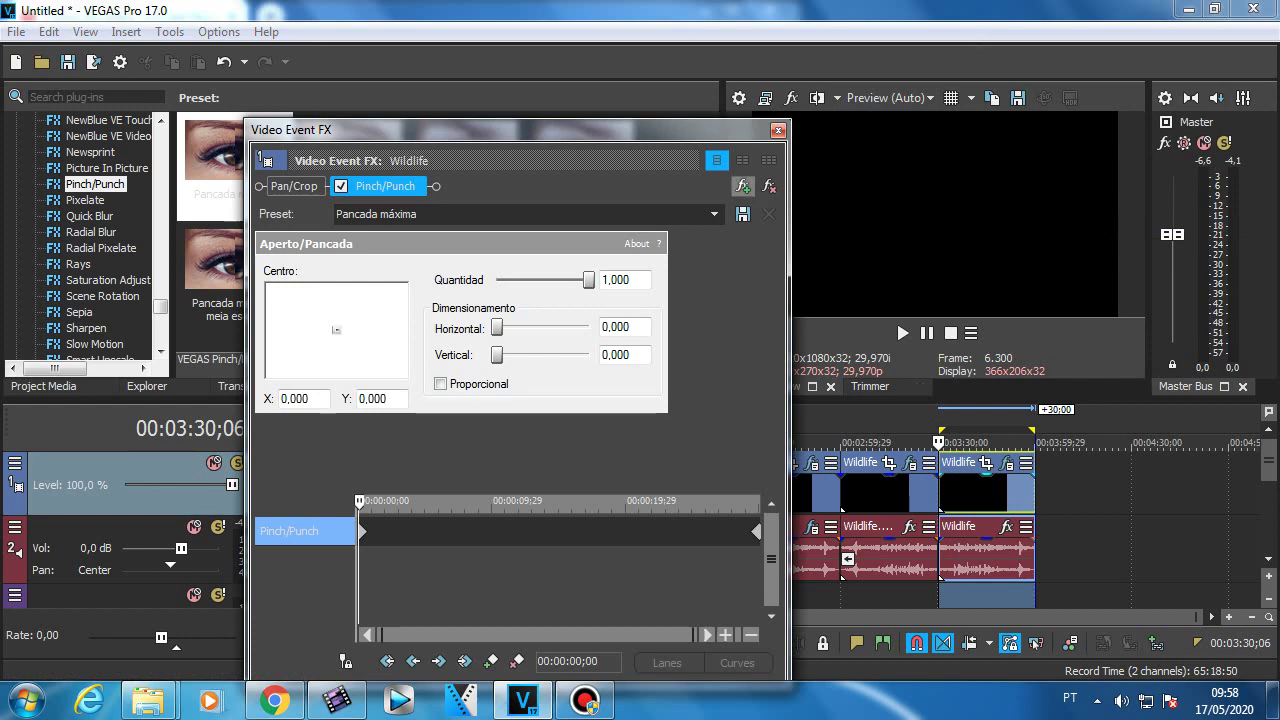
pyautogui.click(743, 186)
pyautogui.click(1018, 220)
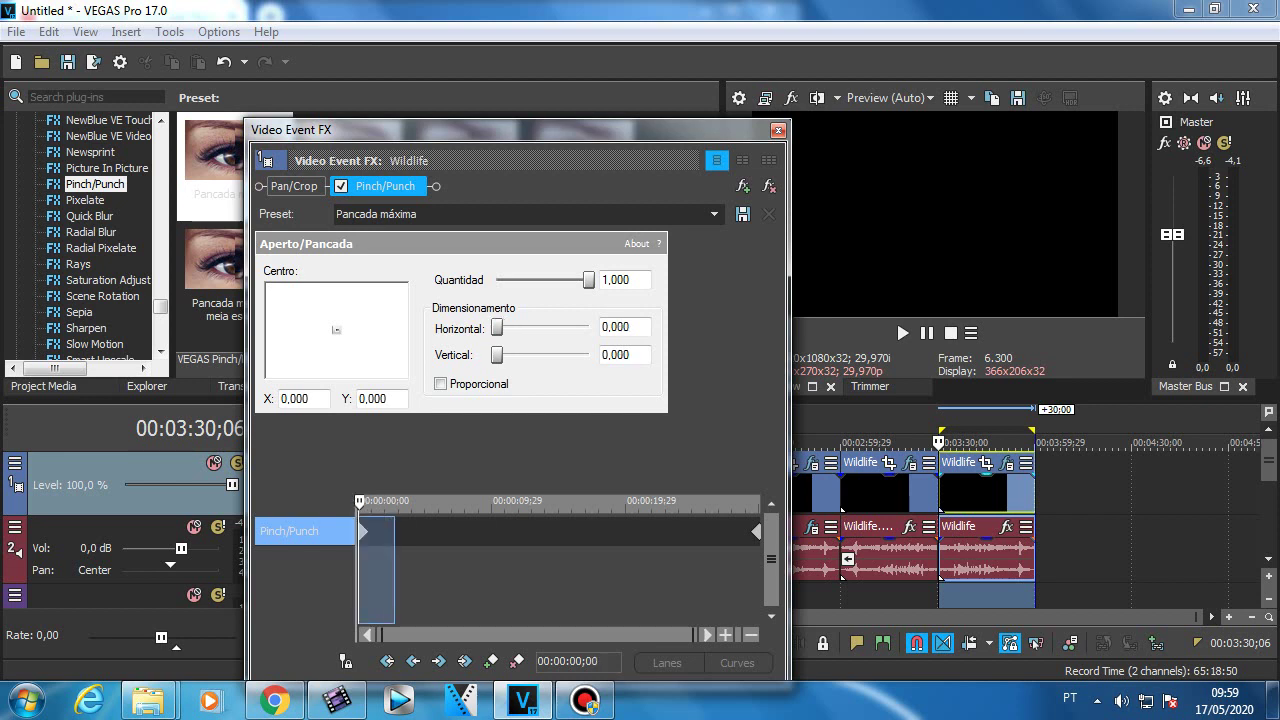
pyautogui.click(714, 214)
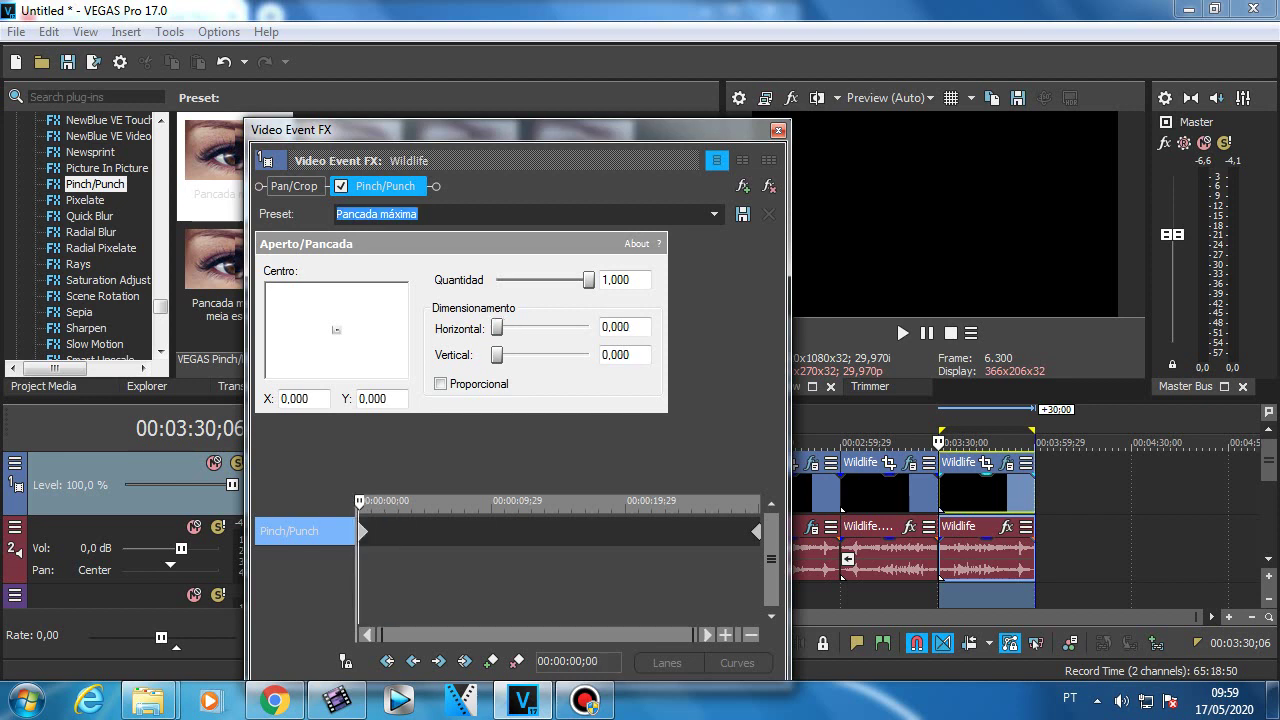
pyautogui.write('Low Proportional')
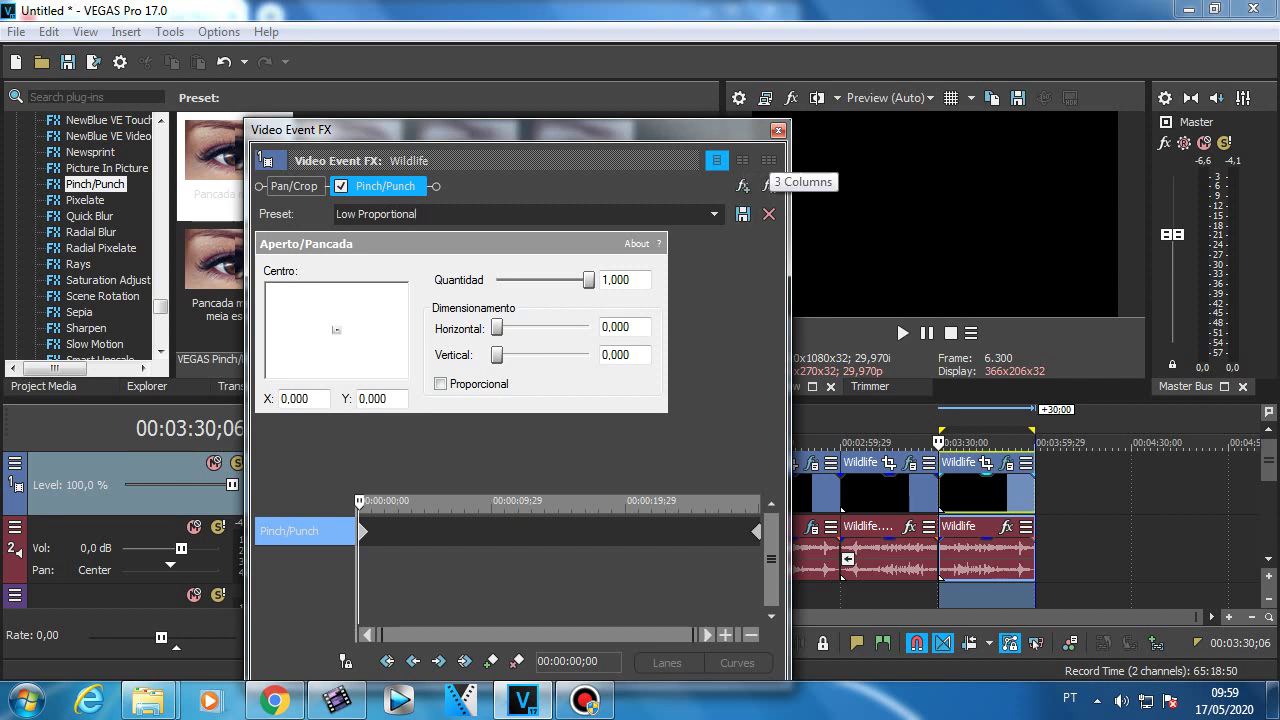
pyautogui.click(777, 130)
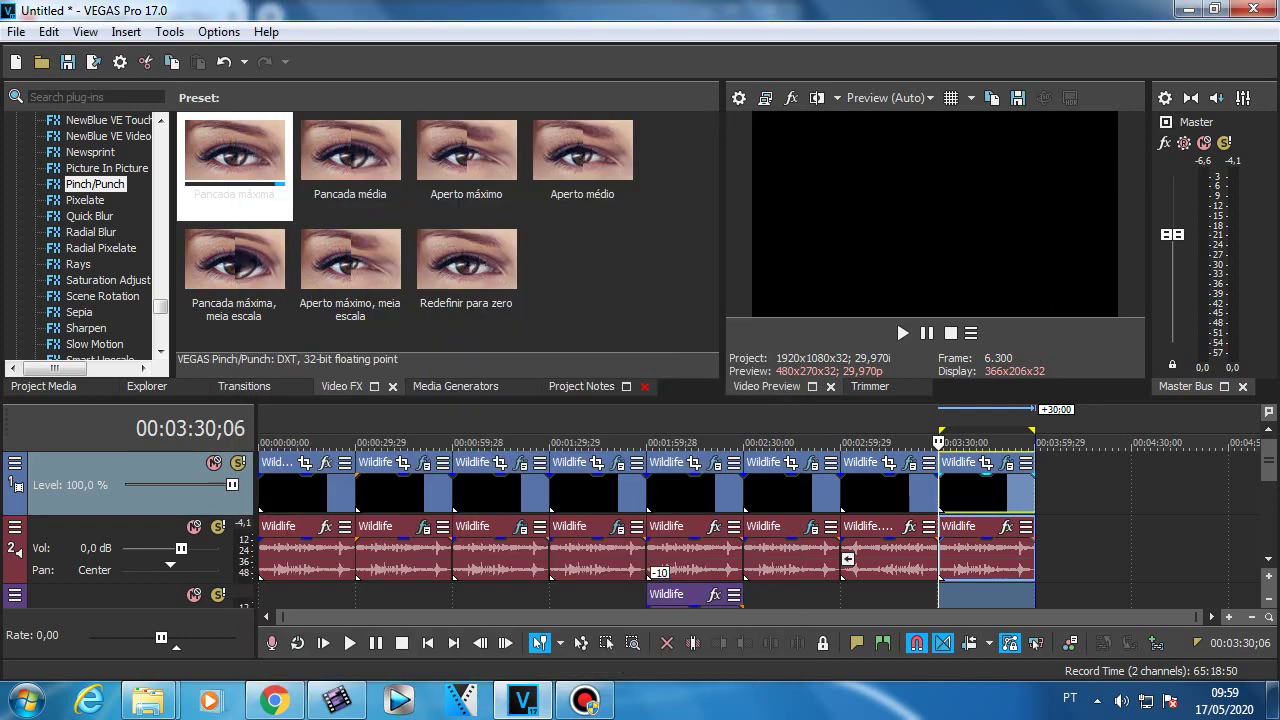
# - Apply the Low Proportional preset to the last Wildlife clip as a second Pinch/Punch effect and enable its animation
pyautogui.click(106, 168)
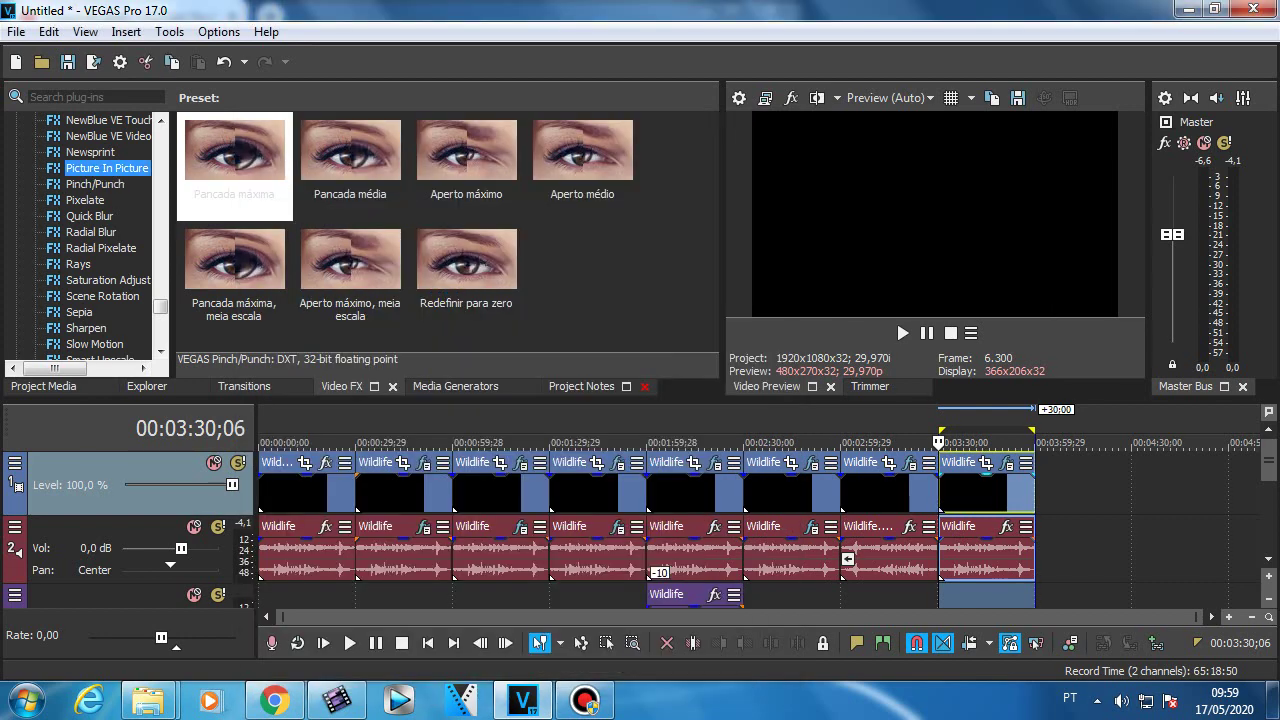
pyautogui.click(95, 184)
pyautogui.click(582, 268)
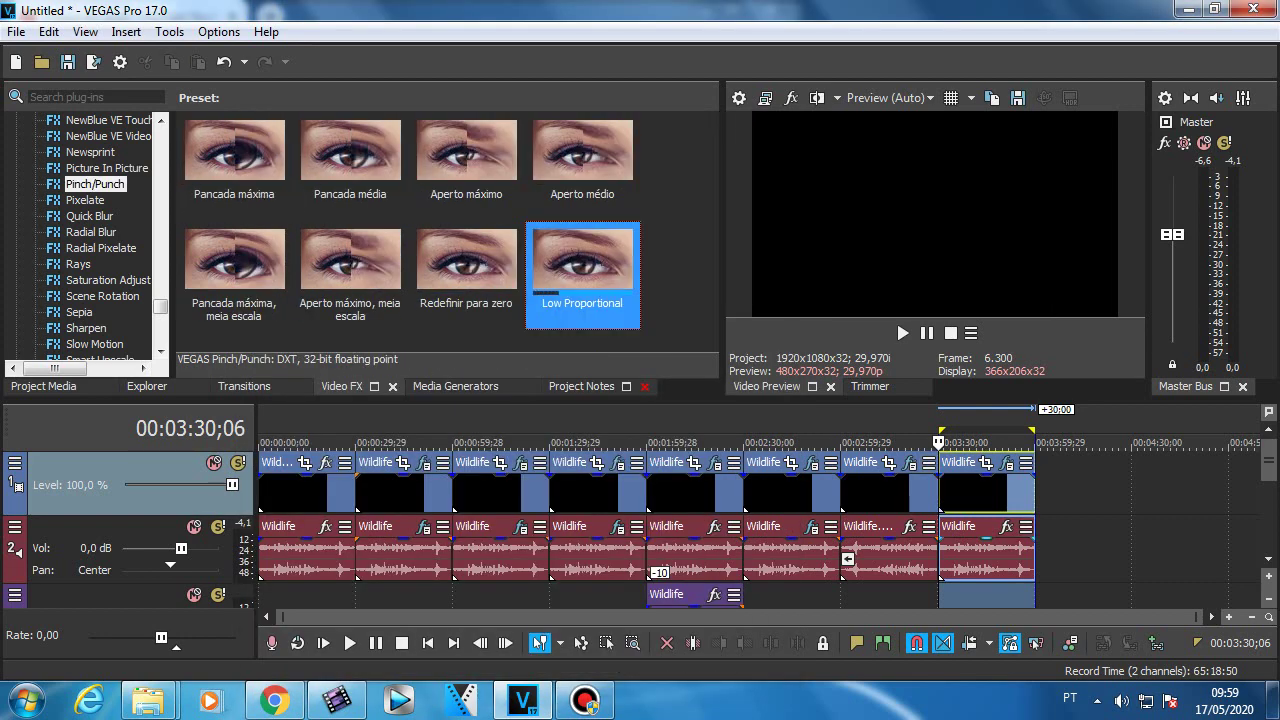
pyautogui.doubleClick(582, 268)
pyautogui.click(385, 186)
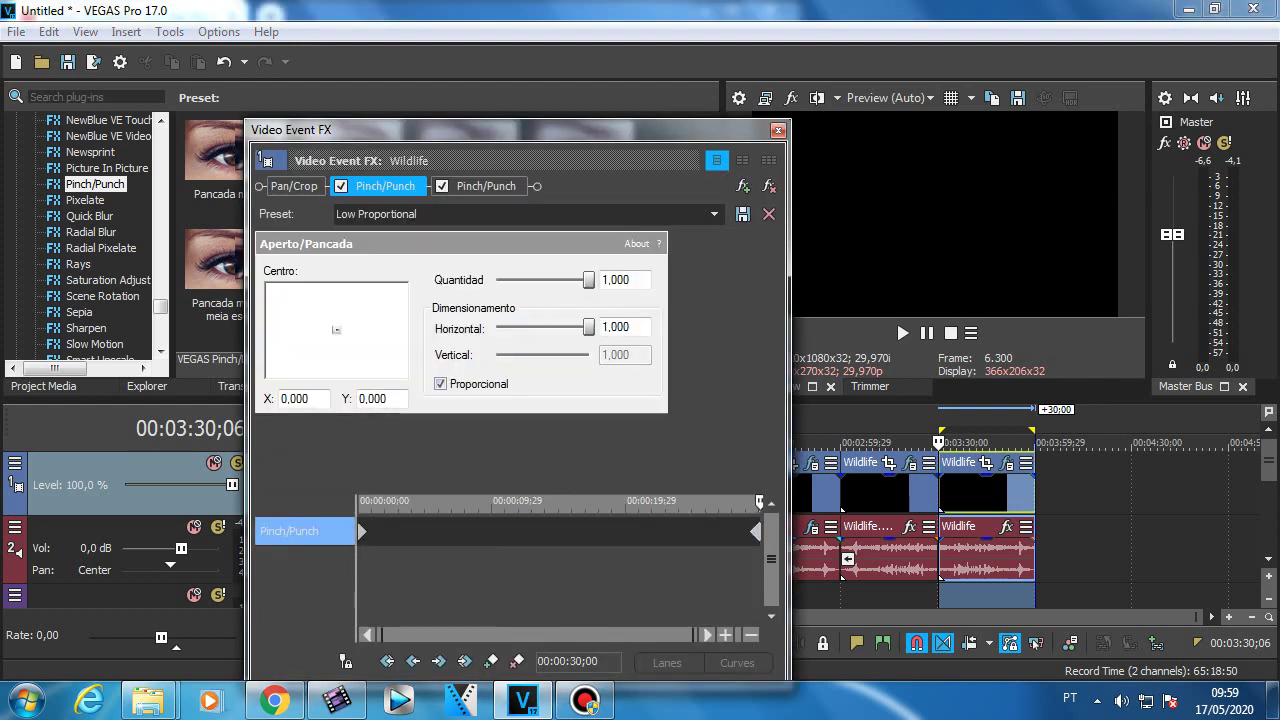
pyautogui.click(486, 186)
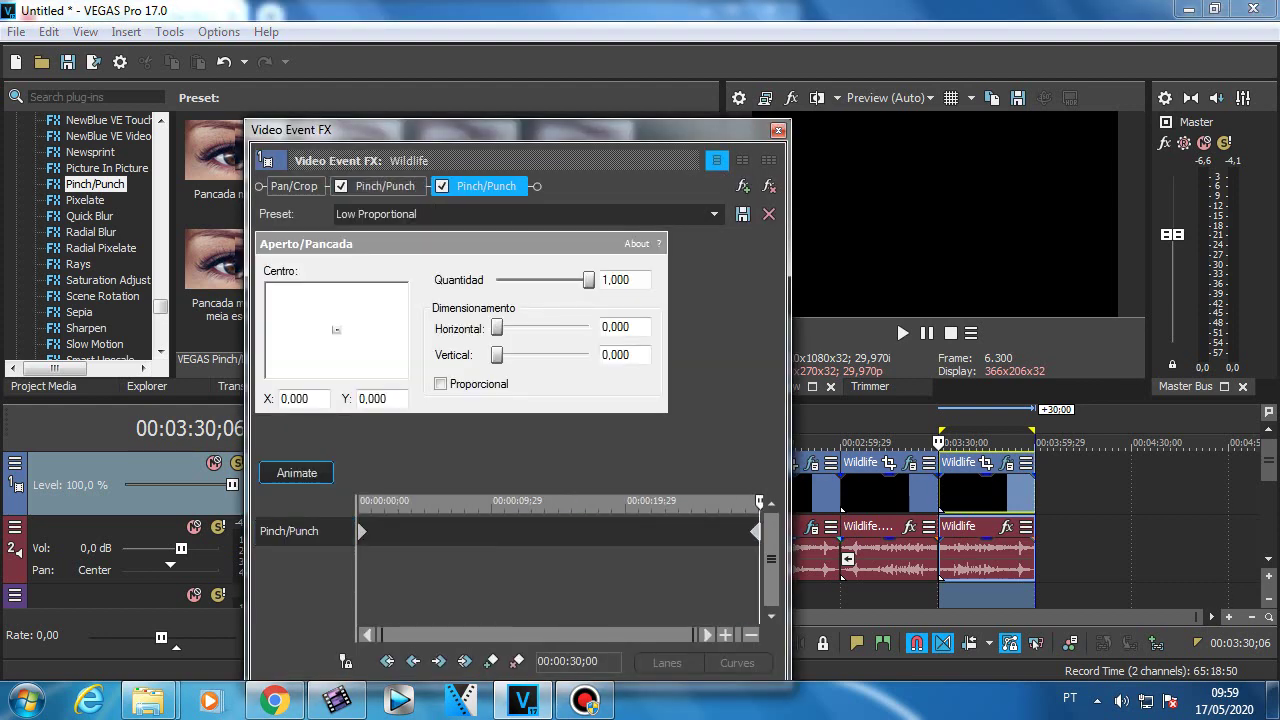
pyautogui.click(296, 472)
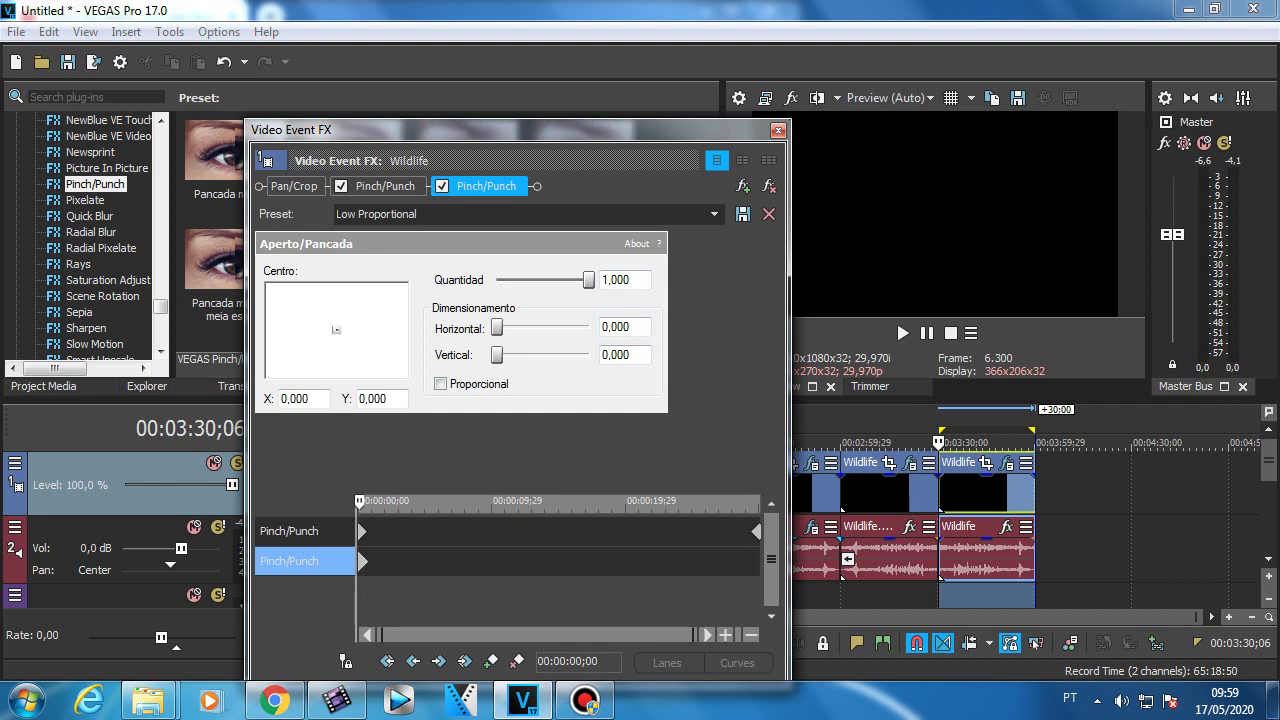
# - Set the second Pinch/Punch effect to the Pancada máxima preset at 00:00:30;00
pyautogui.click(420, 214)
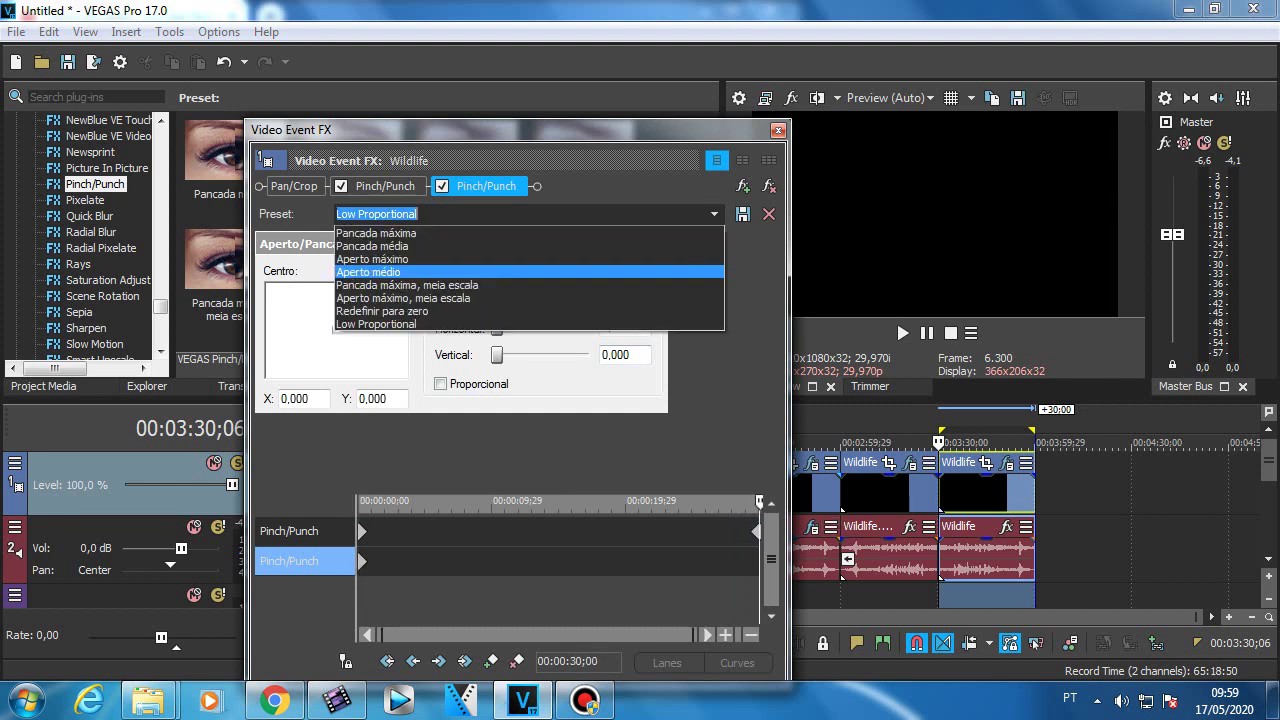
pyautogui.press('Up')
pyautogui.press('Up')
pyautogui.press('Up')
pyautogui.press('Return')
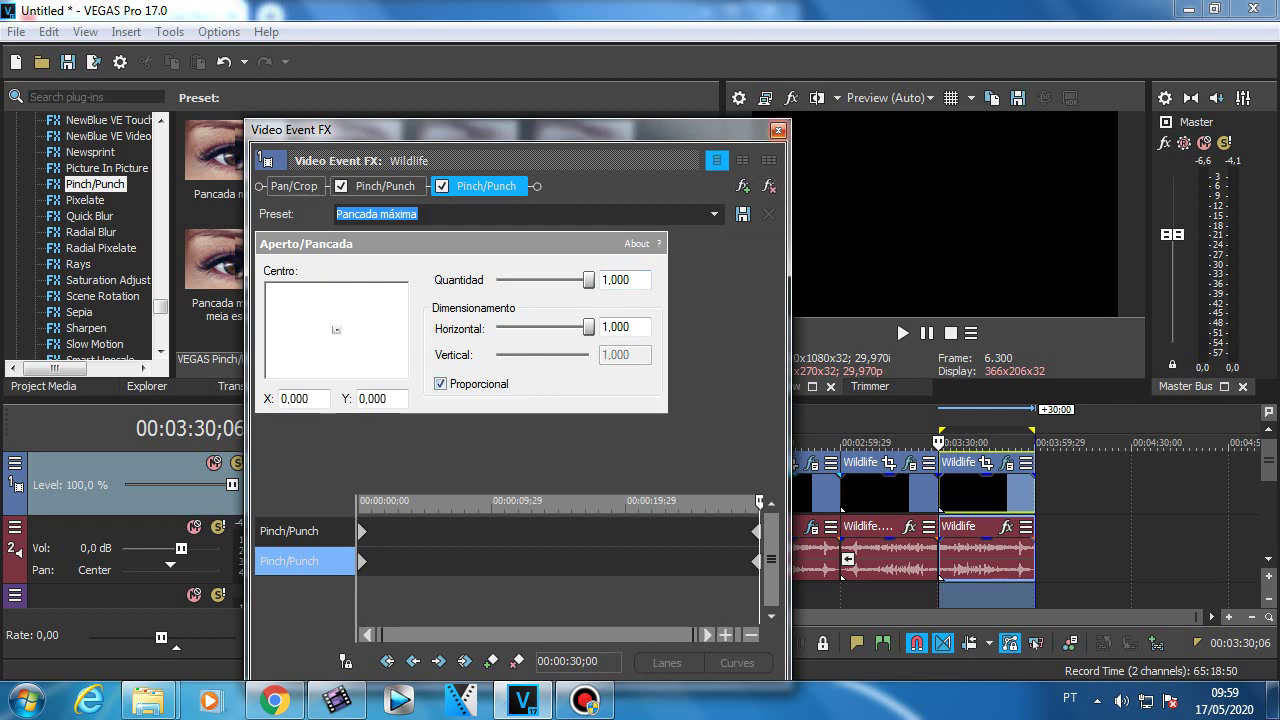
pyautogui.click(778, 130)
# - Add a third Pinch/Punch to the last clip with Low Proportional at the start and Pancada máxima at 00:00:30;00
pyautogui.click(583, 265)
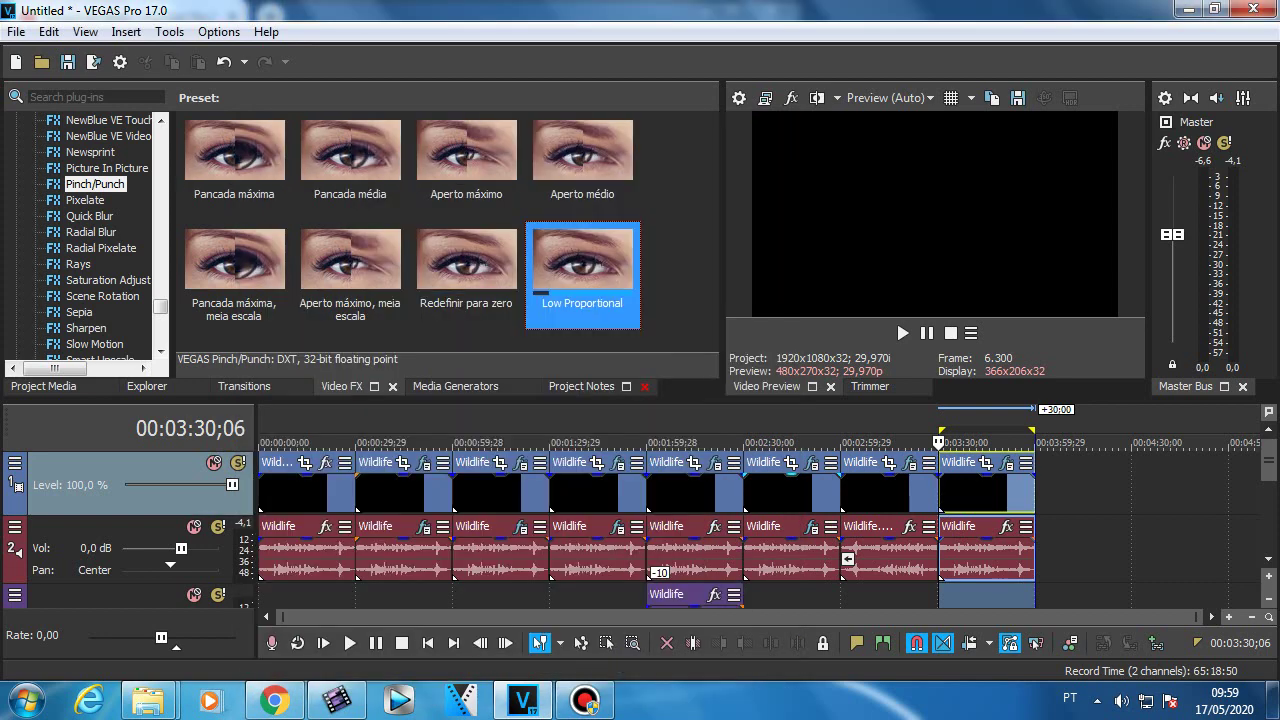
pyautogui.moveTo(583, 265); pyautogui.dragTo(975, 490)
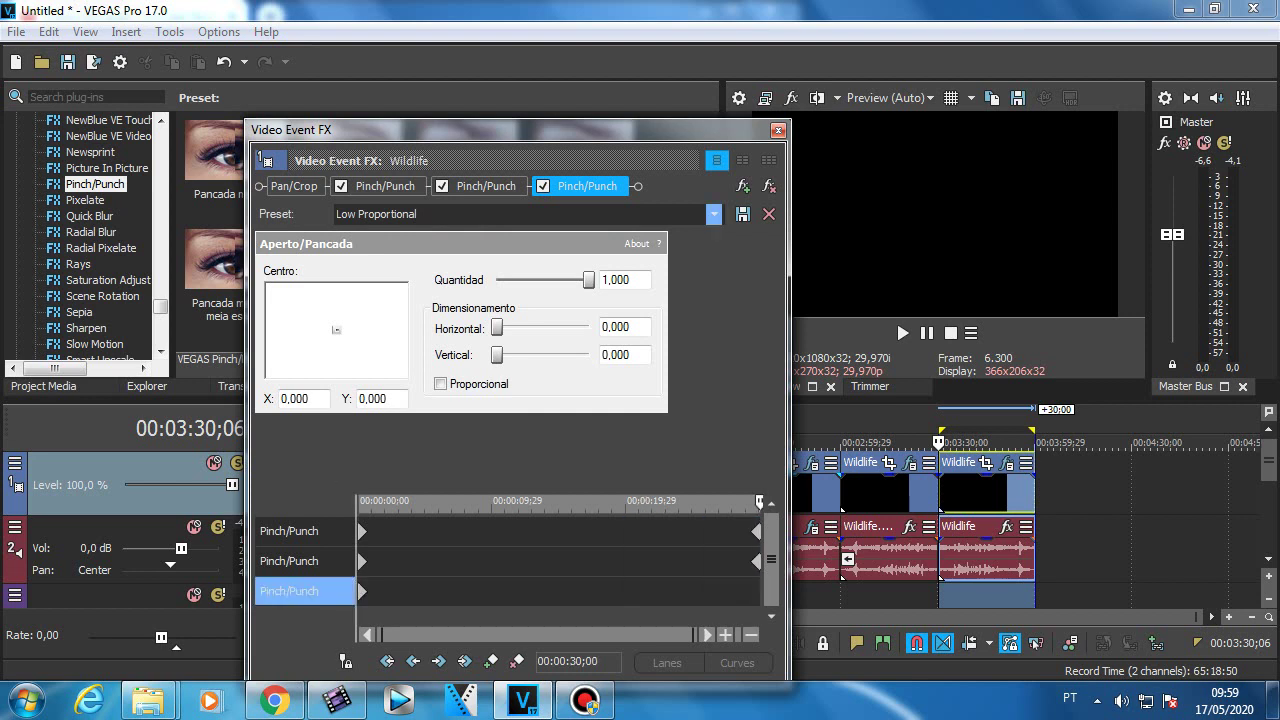
pyautogui.click(714, 214)
pyautogui.press('Up')
pyautogui.press('Up')
pyautogui.press('Up')
pyautogui.press('Return')
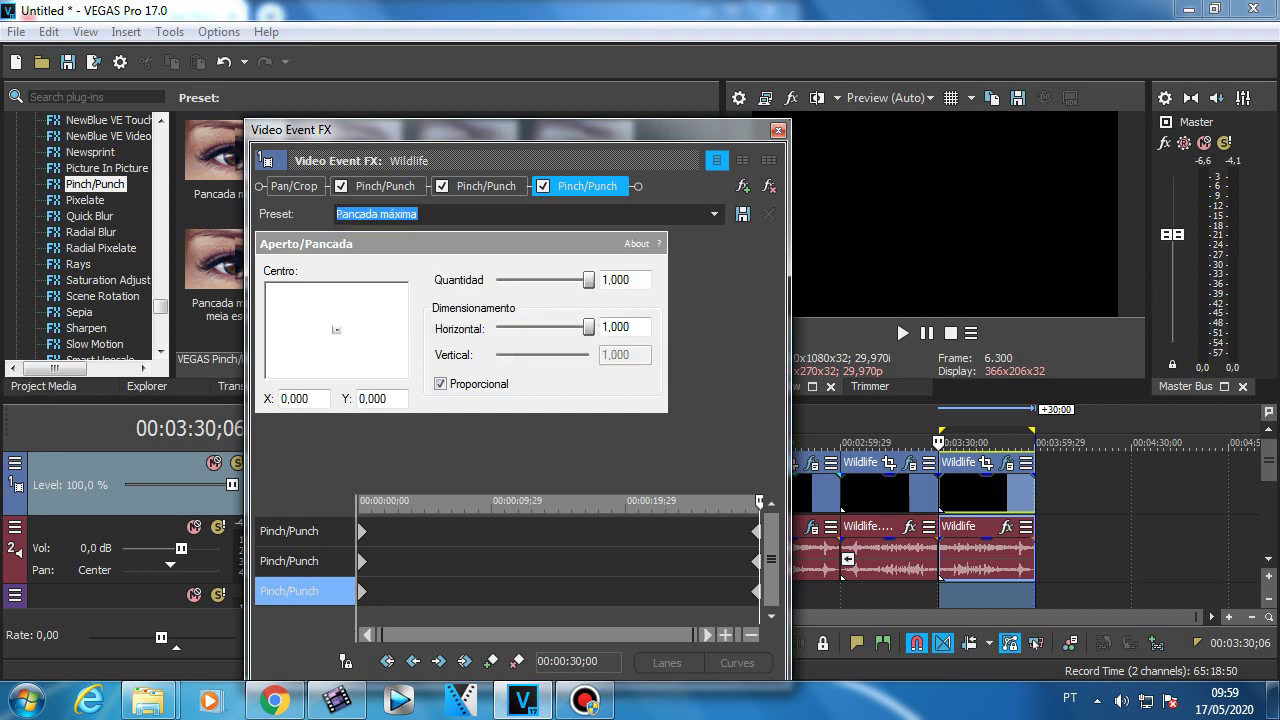
pyautogui.click(758, 594)
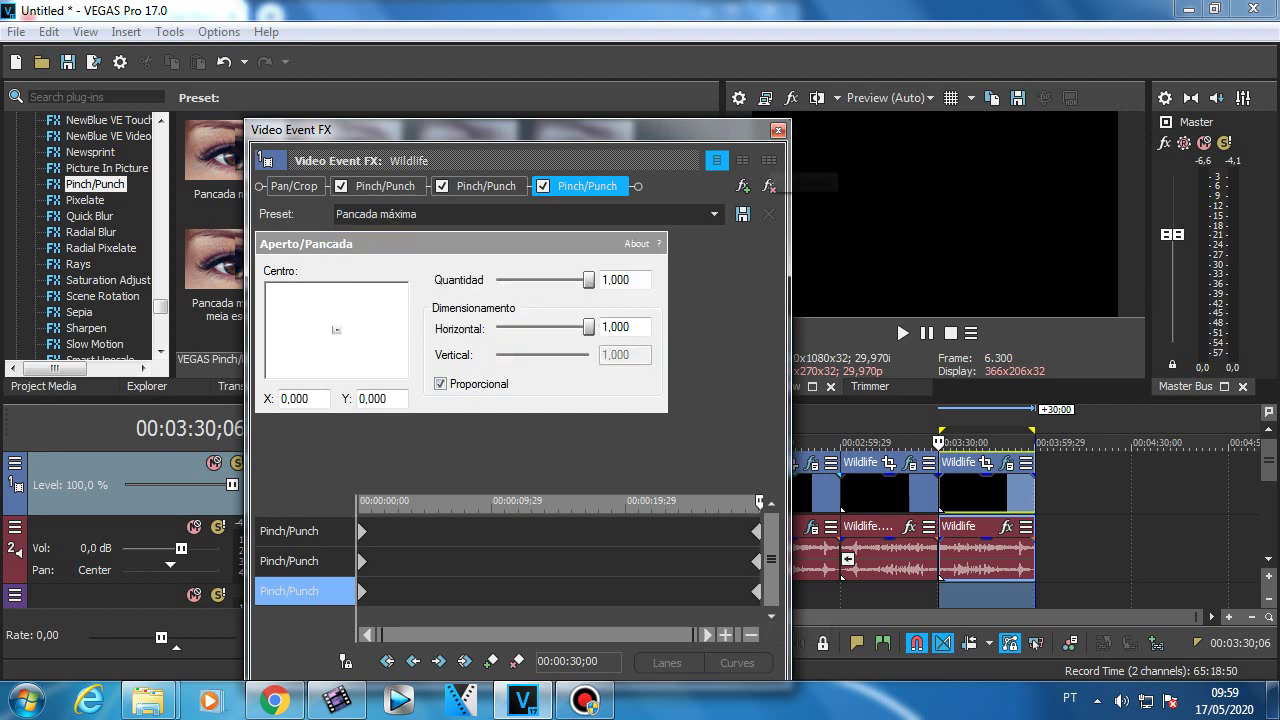
pyautogui.click(778, 130)
# - Add a fourth Pinch/Punch to the last clip, animated from Low Proportional to Pancada máxima at 00:00:30;00
pyautogui.moveTo(582, 265); pyautogui.dragTo(978, 492)
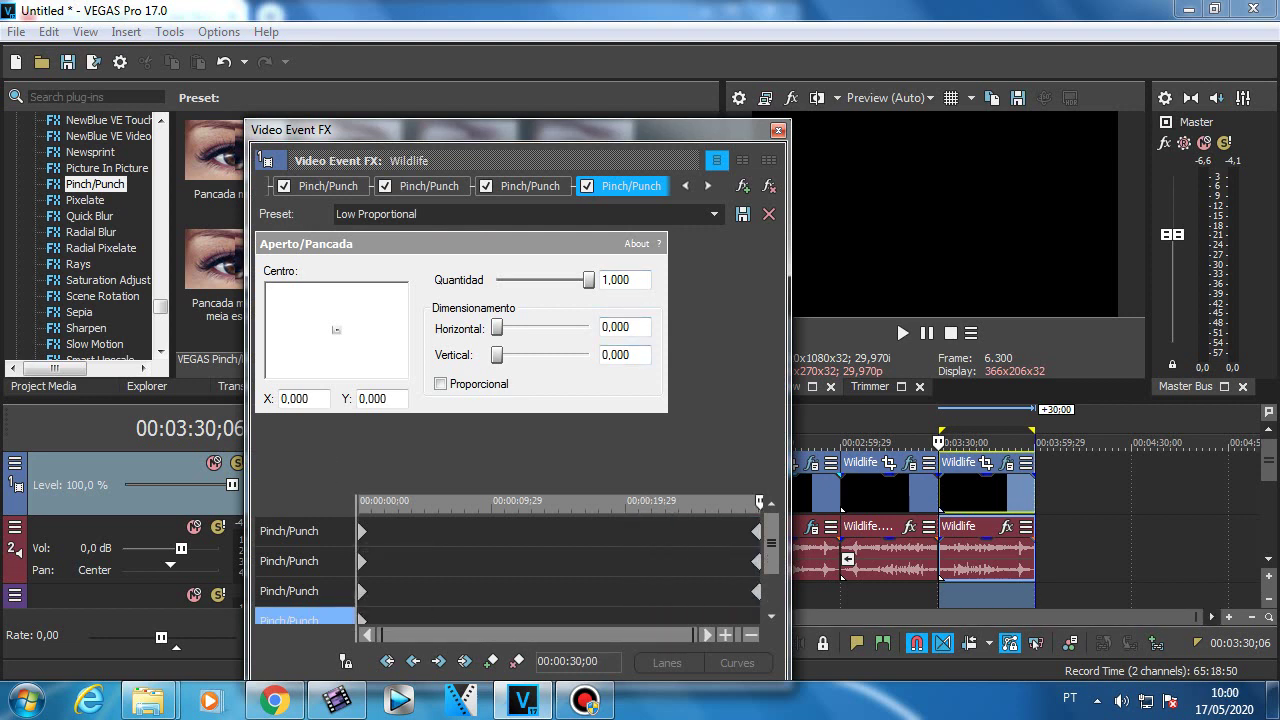
pyautogui.click(714, 214)
pyautogui.click(529, 233)
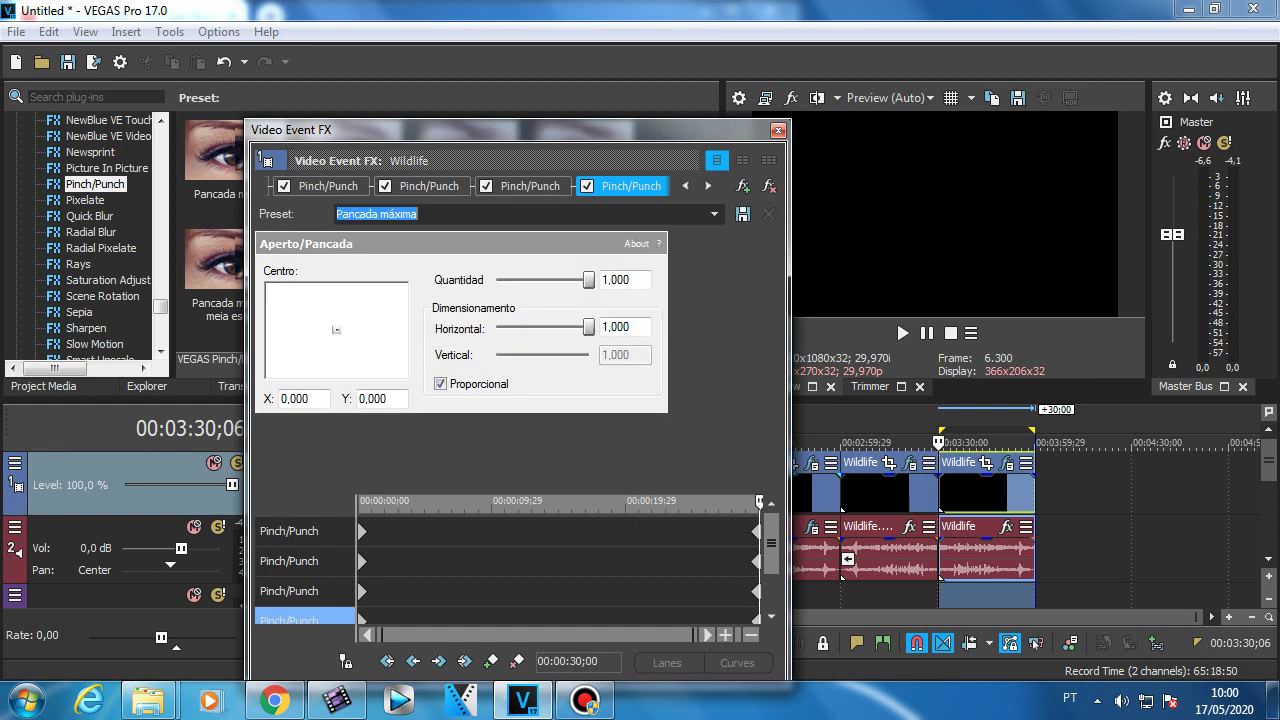
pyautogui.click(778, 130)
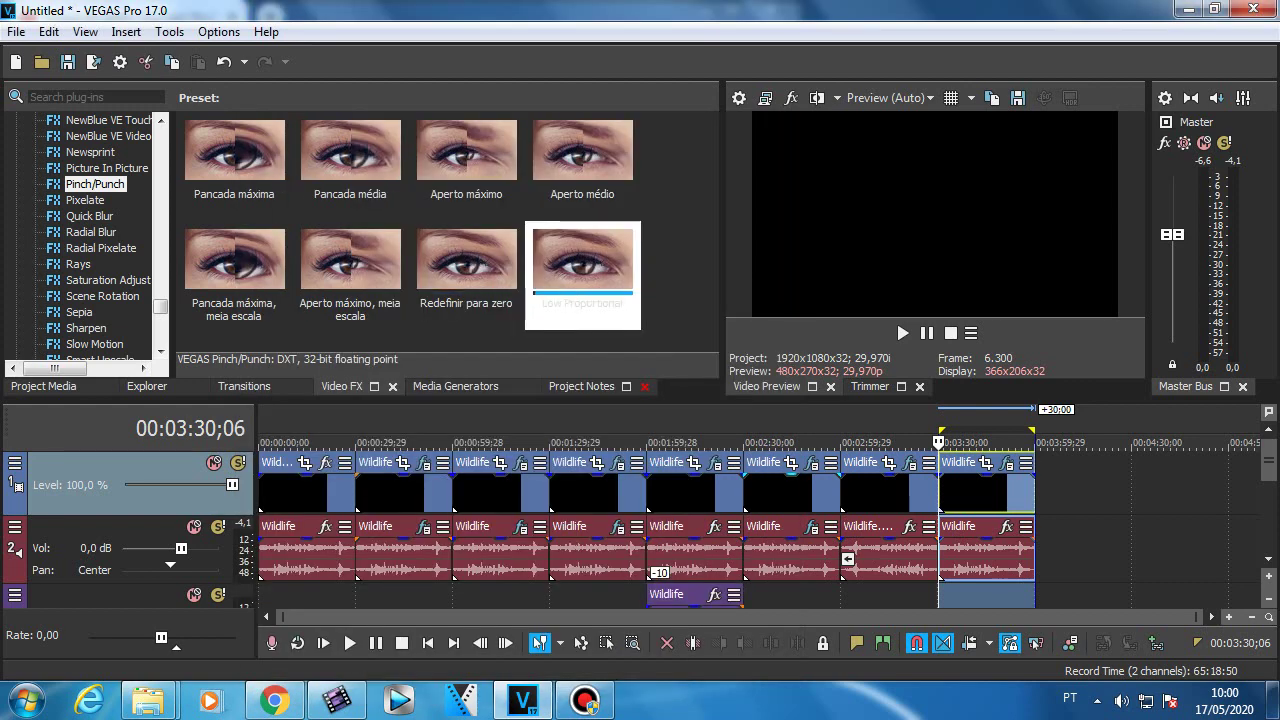
# - Add a fifth Pinch/Punch to the last clip, animated from Low Proportional to Pancada máxima at 00:00:30;00
pyautogui.doubleClick(582, 270)
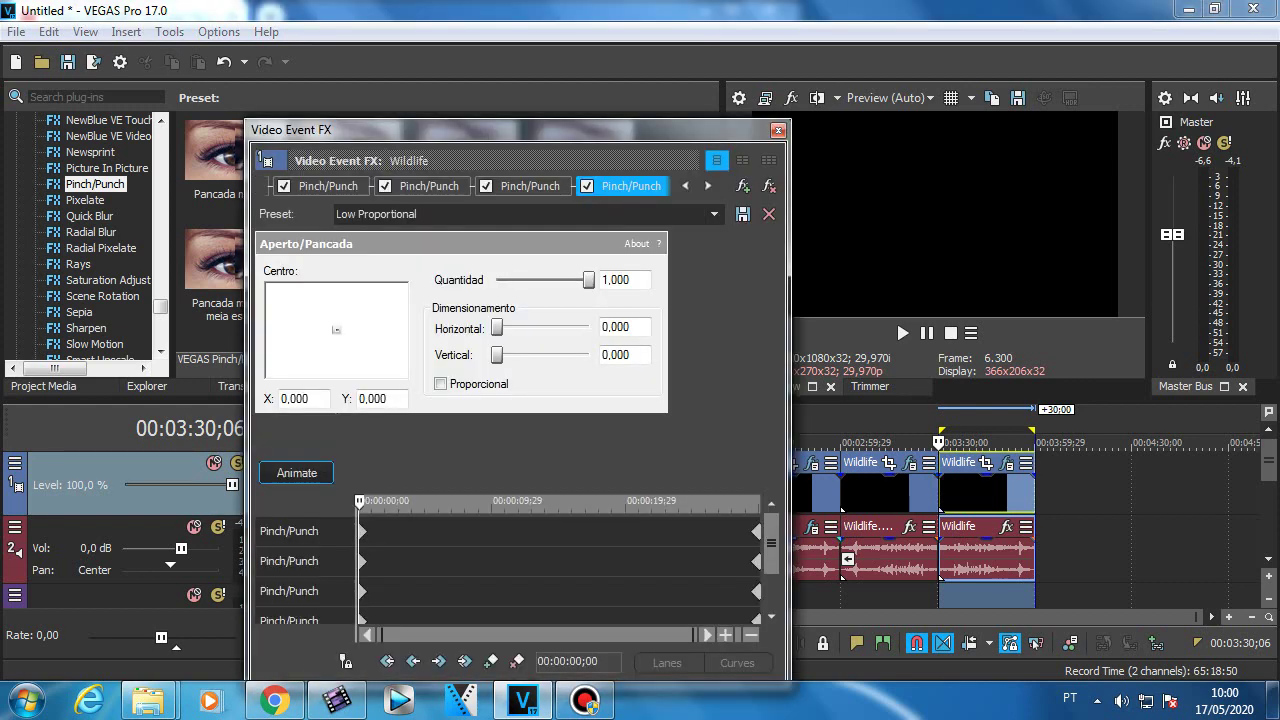
pyautogui.moveTo(771, 545); pyautogui.dragTo(771, 592)
pyautogui.click(296, 473)
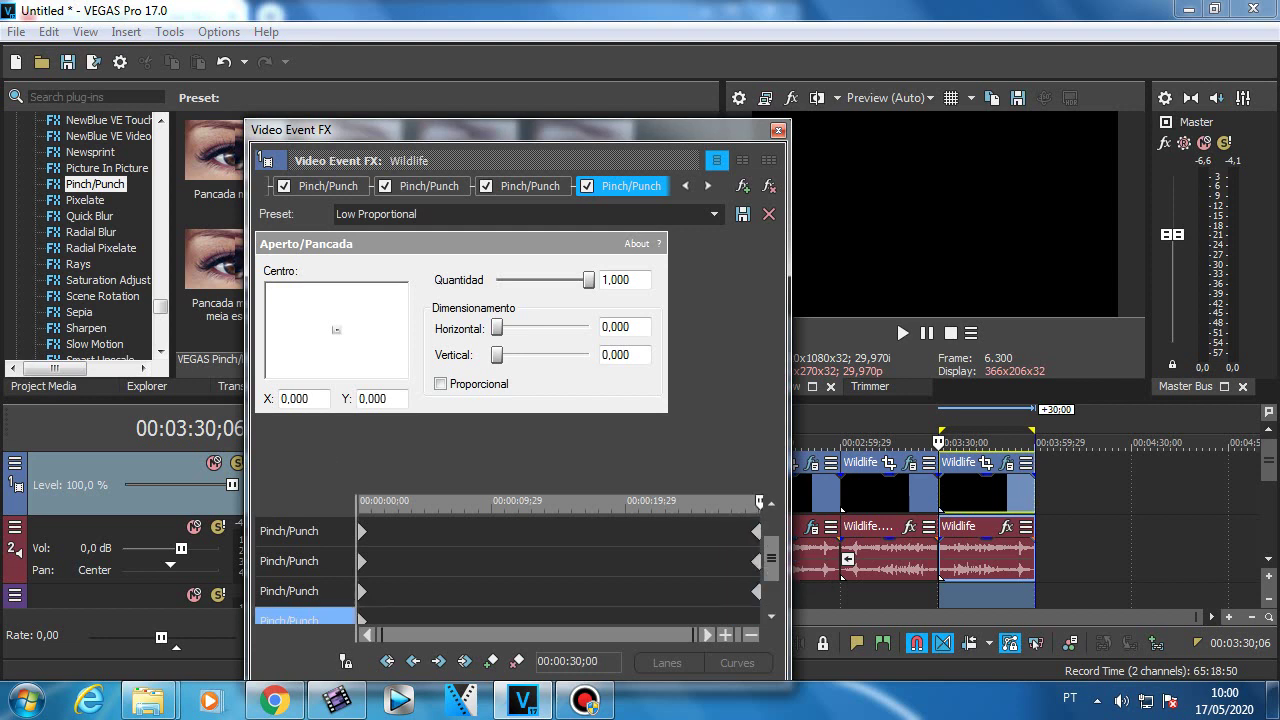
pyautogui.click(714, 214)
pyautogui.click(376, 233)
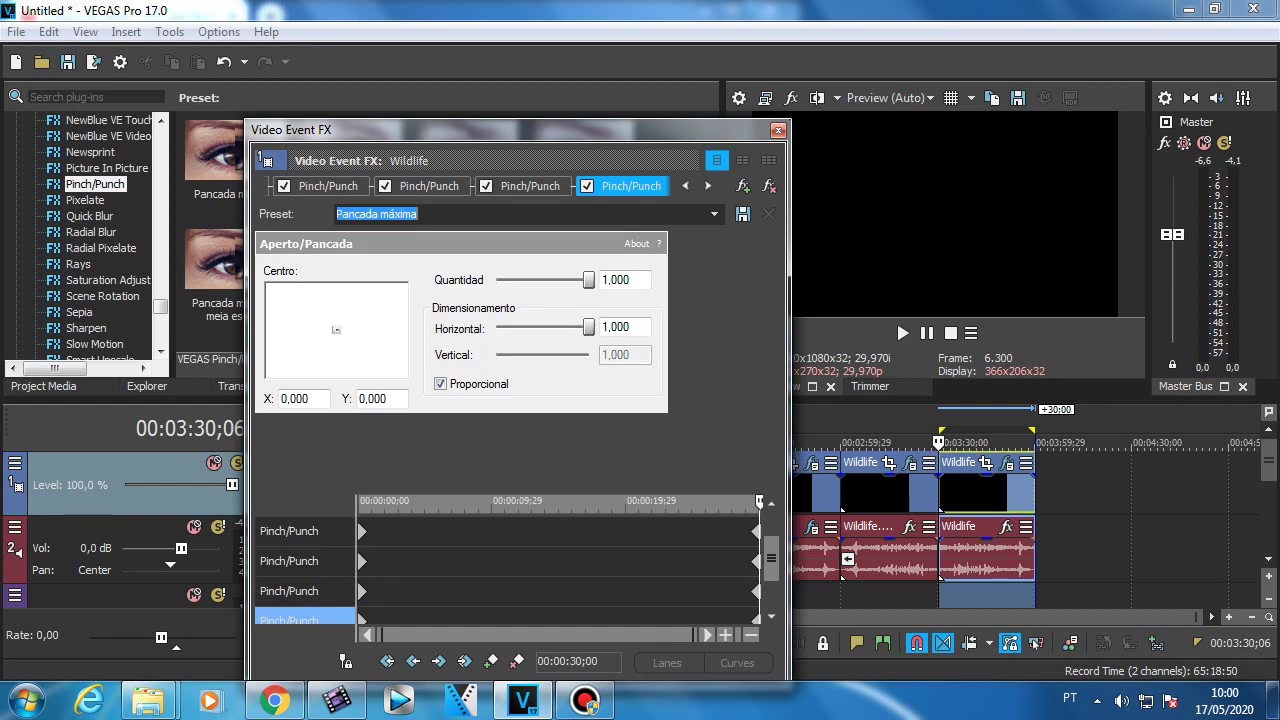
pyautogui.click(778, 130)
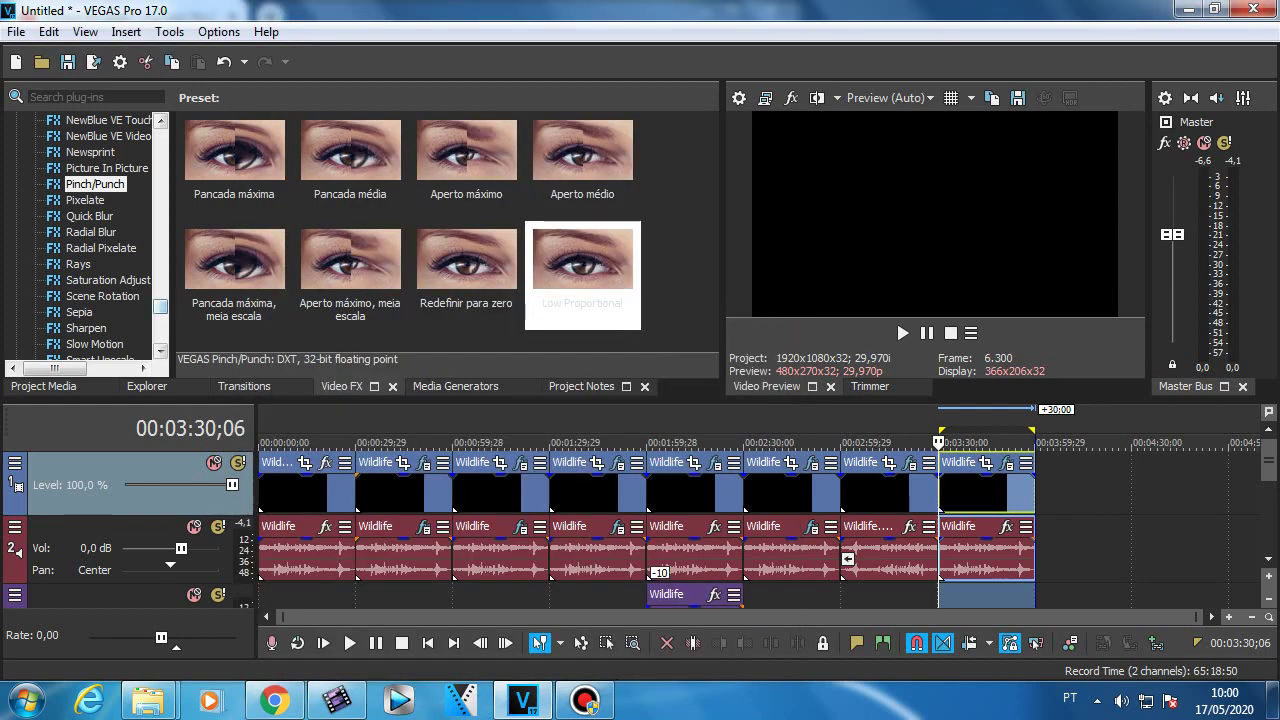
# - Apply the Swirl preset Redefinir para zero to the last Wildlife clip and move Swirl ahead of all Pinch/Punch effects
pyautogui.scroll(-3, 90, 240)
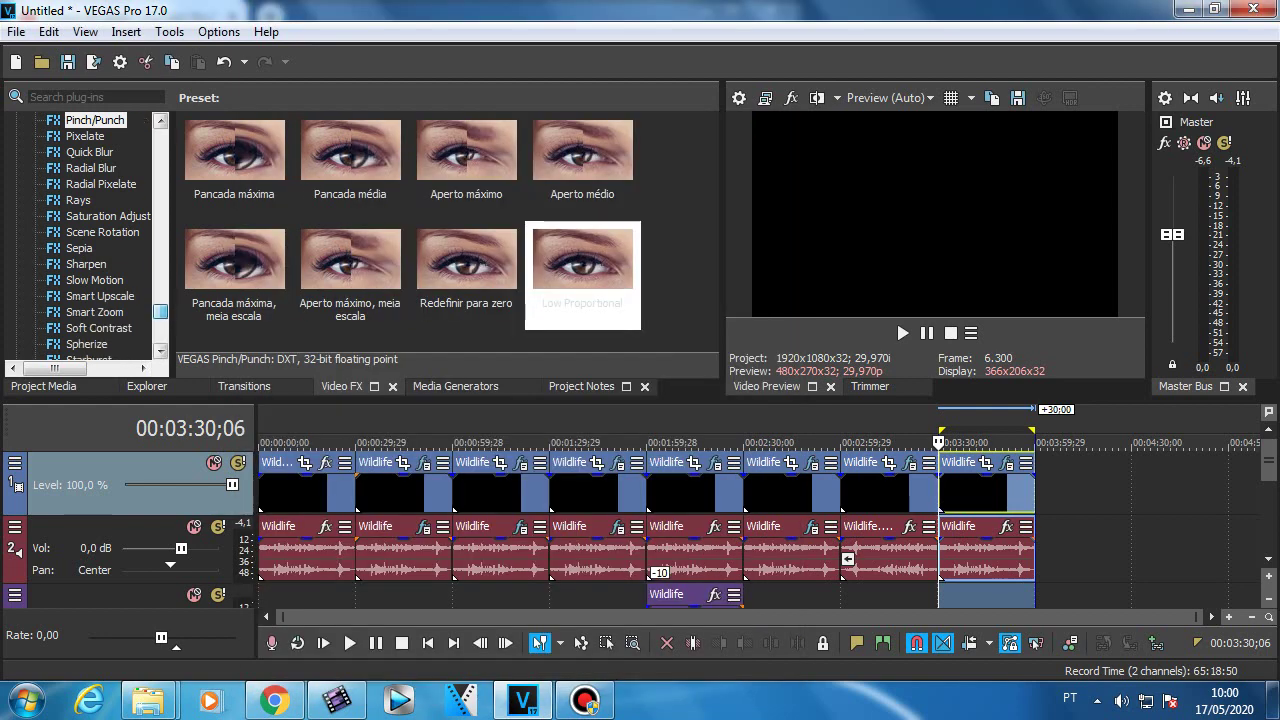
pyautogui.click(78, 344)
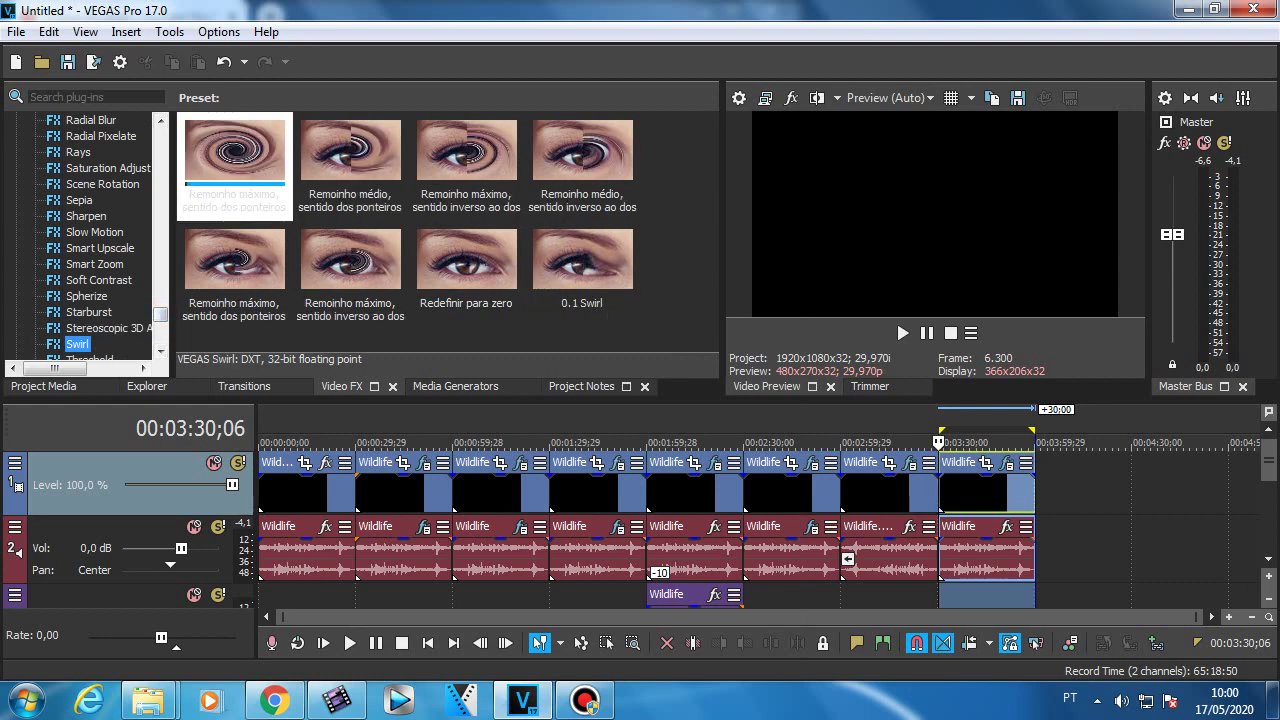
pyautogui.click(467, 268)
pyautogui.moveTo(467, 268); pyautogui.dragTo(975, 493)
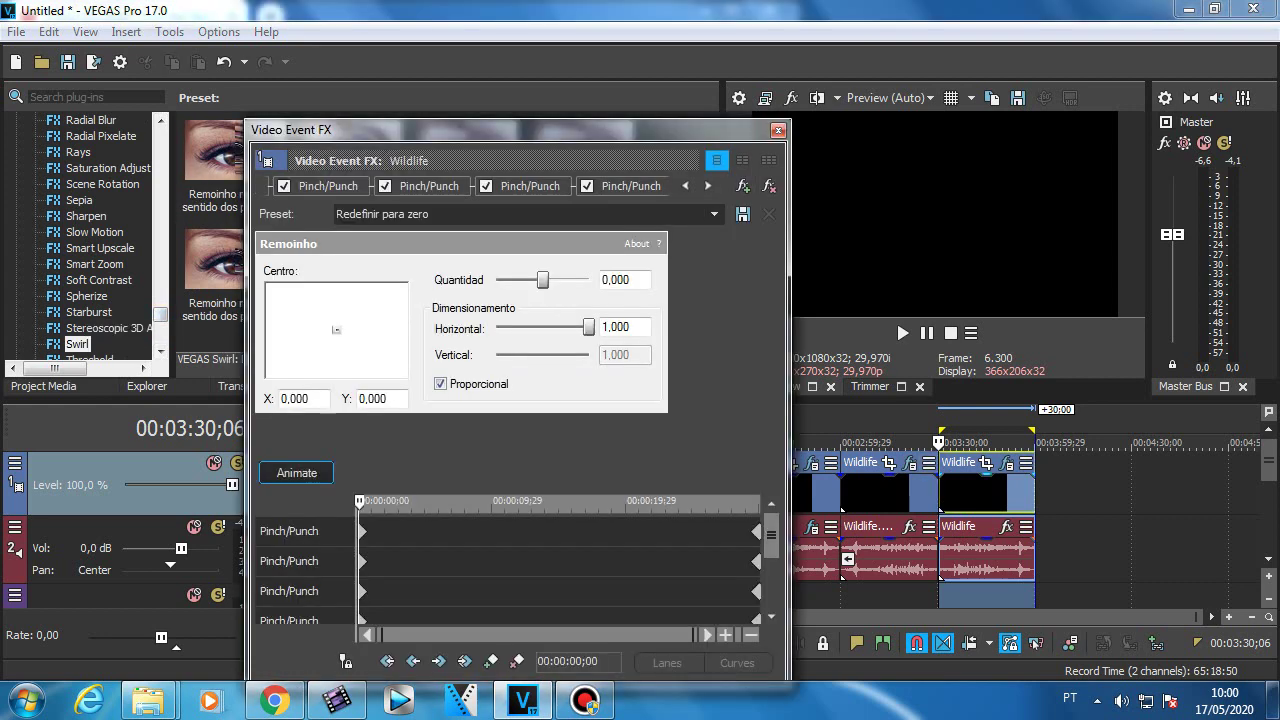
pyautogui.click(708, 186)
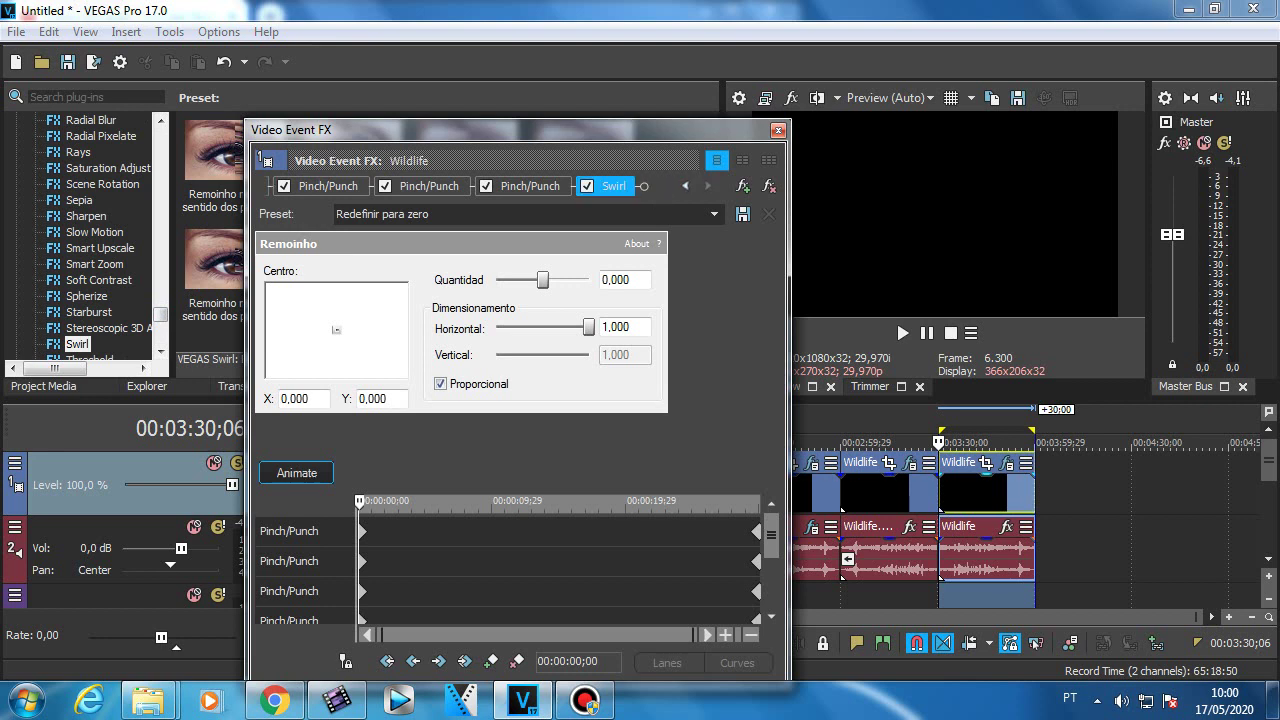
pyautogui.moveTo(614, 186); pyautogui.dragTo(316, 186)
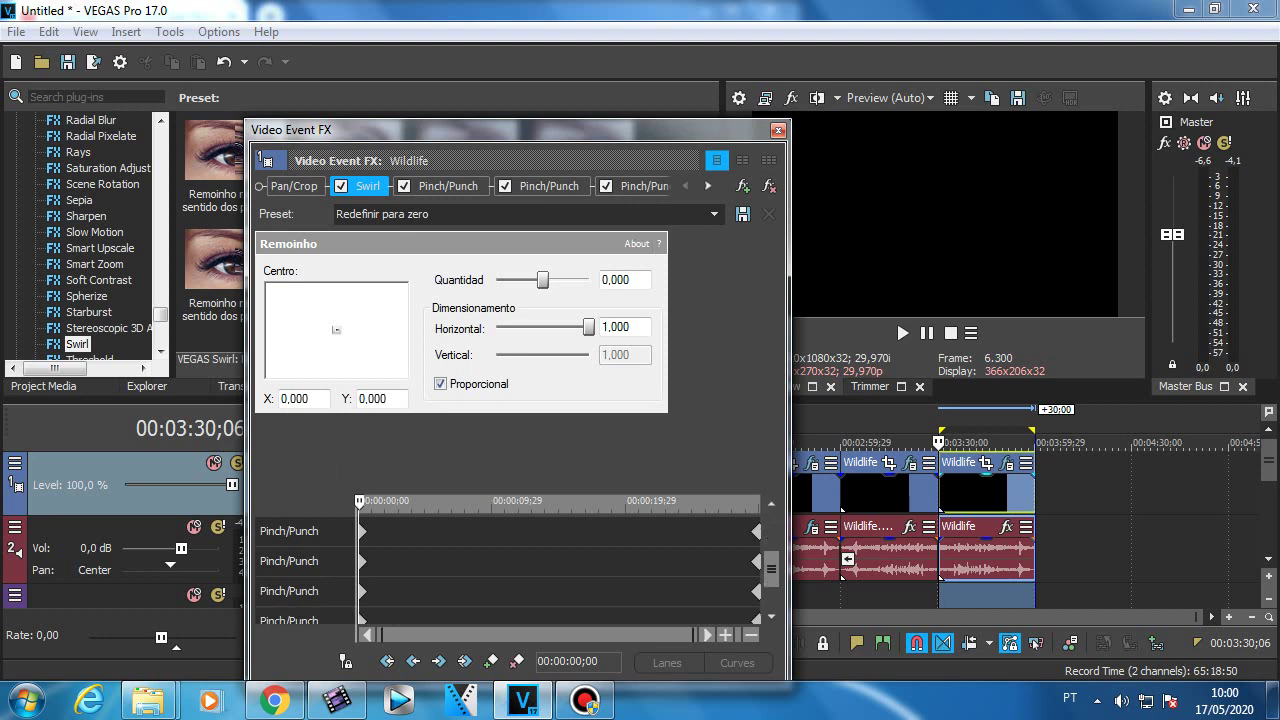
pyautogui.moveTo(770, 570); pyautogui.dragTo(759, 638)
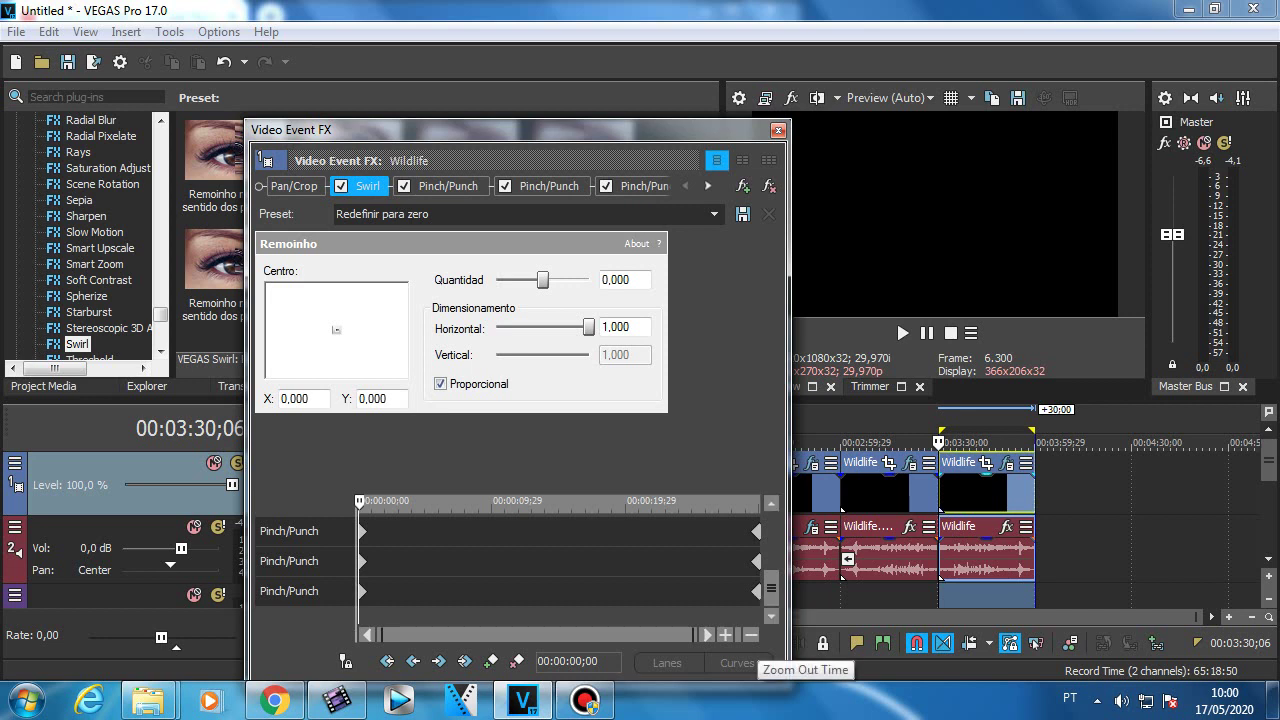
# - Keyframe the Swirl at 00:00:30;00 with Quantidade 0,200 and enter 0.2 Swirl as its preset name
pyautogui.moveTo(771, 588); pyautogui.dragTo(649, 535)
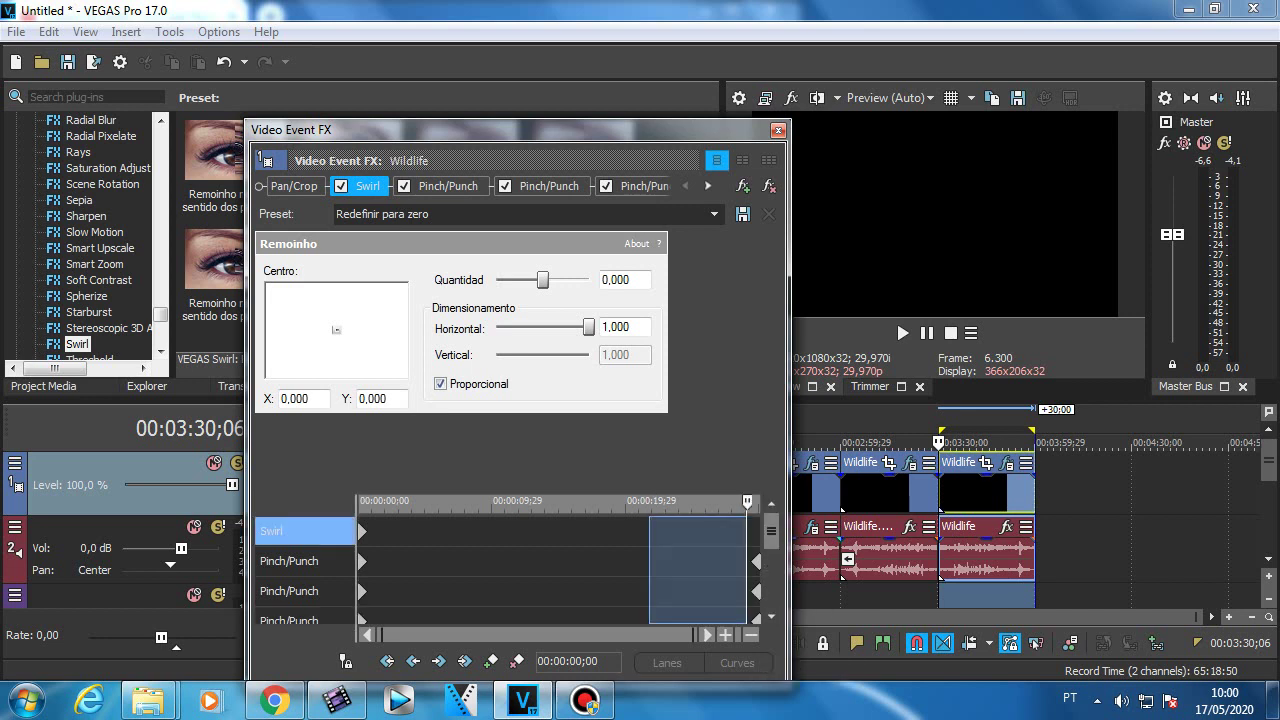
pyautogui.click(759, 531)
pyautogui.moveTo(542, 280); pyautogui.dragTo(552, 280)
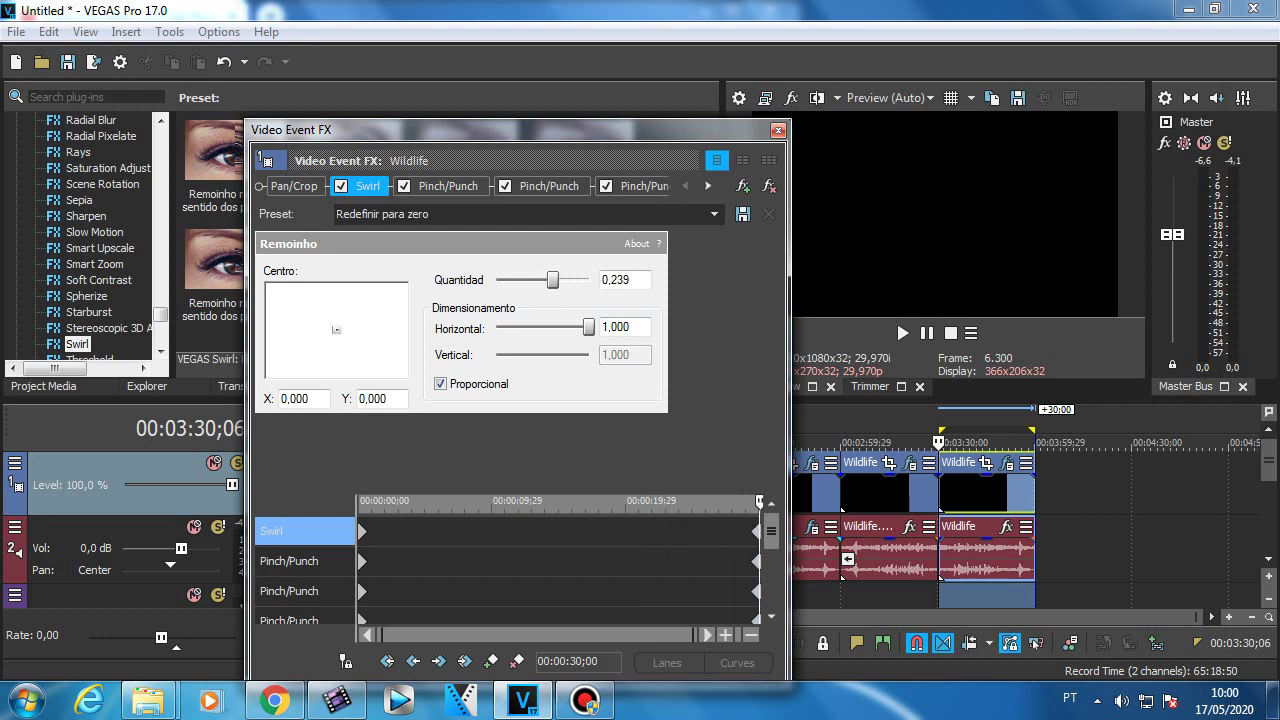
pyautogui.click(631, 280)
pyautogui.press('Return')
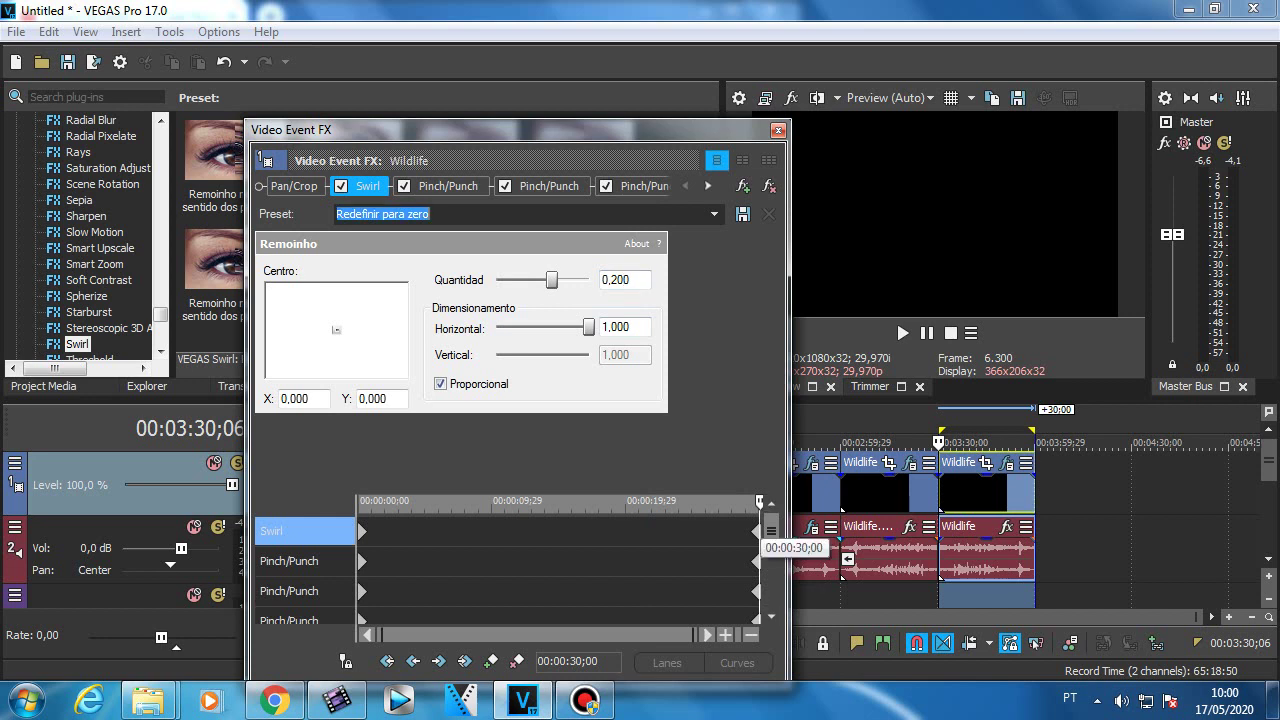
pyautogui.write('0.2')
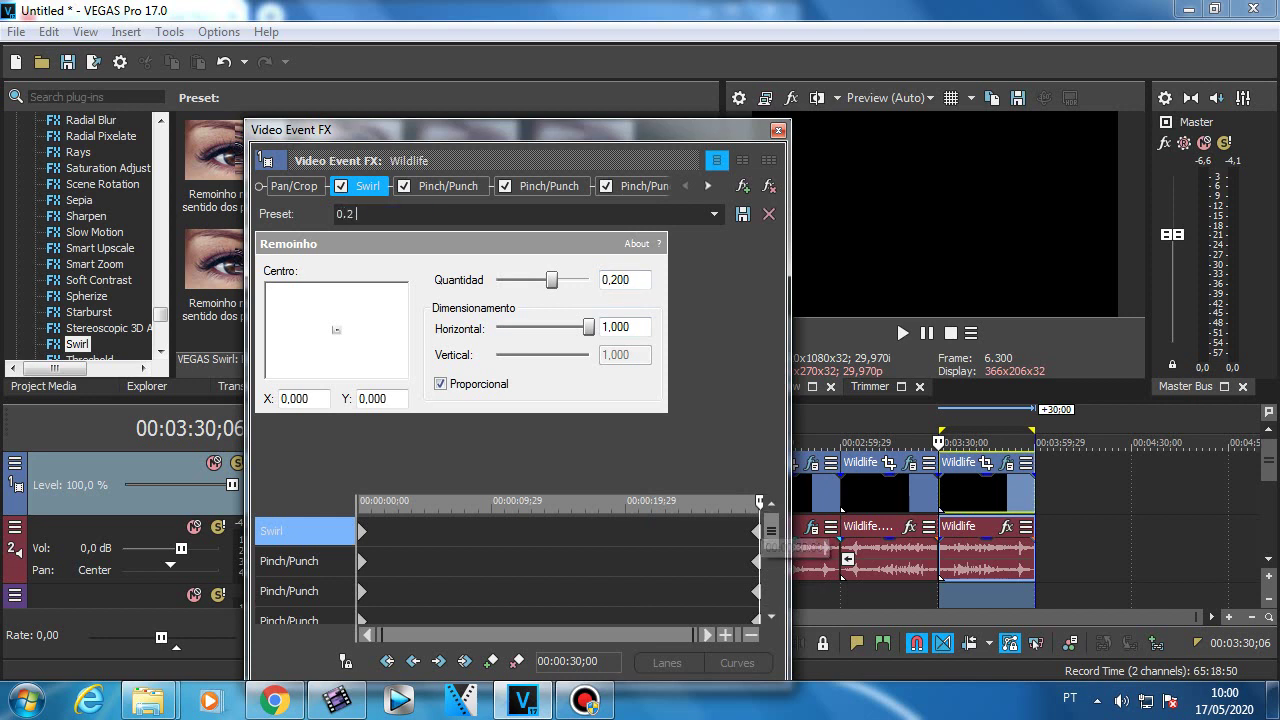
pyautogui.write(' Swirl')
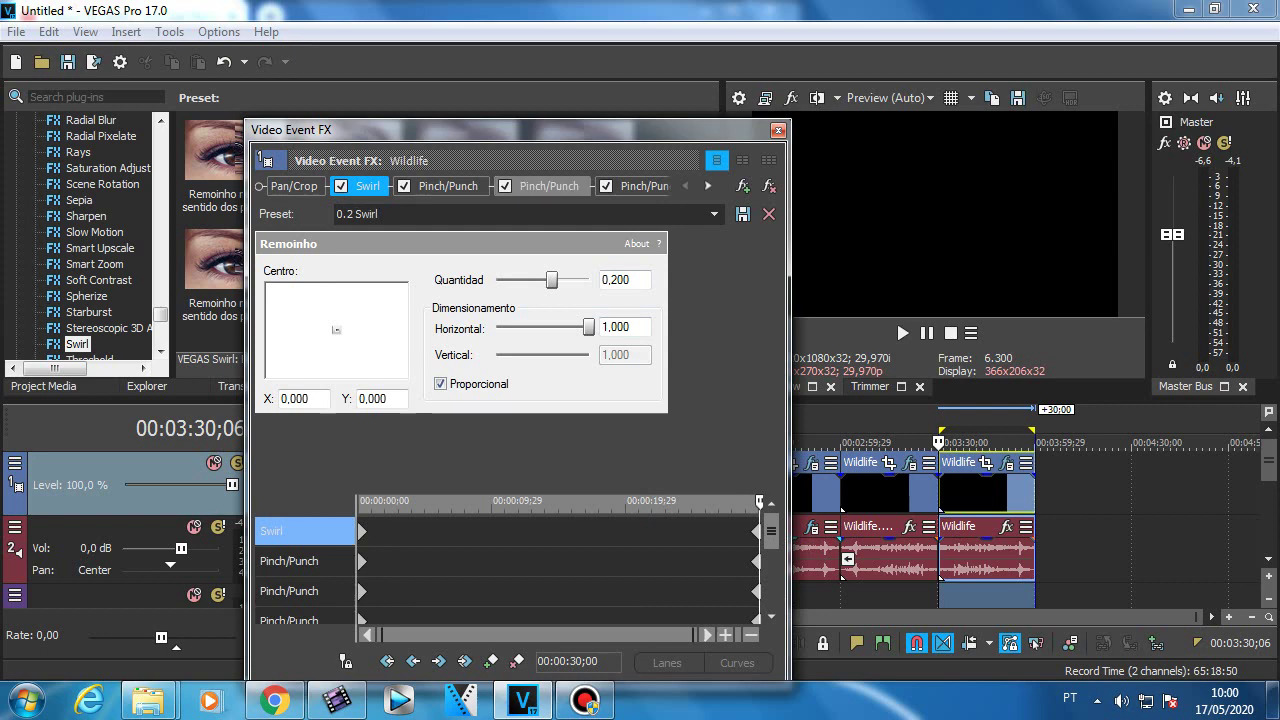
# - Close the event effects settings and play back the last Wildlife clip to check the distortion
pyautogui.click(778, 130)
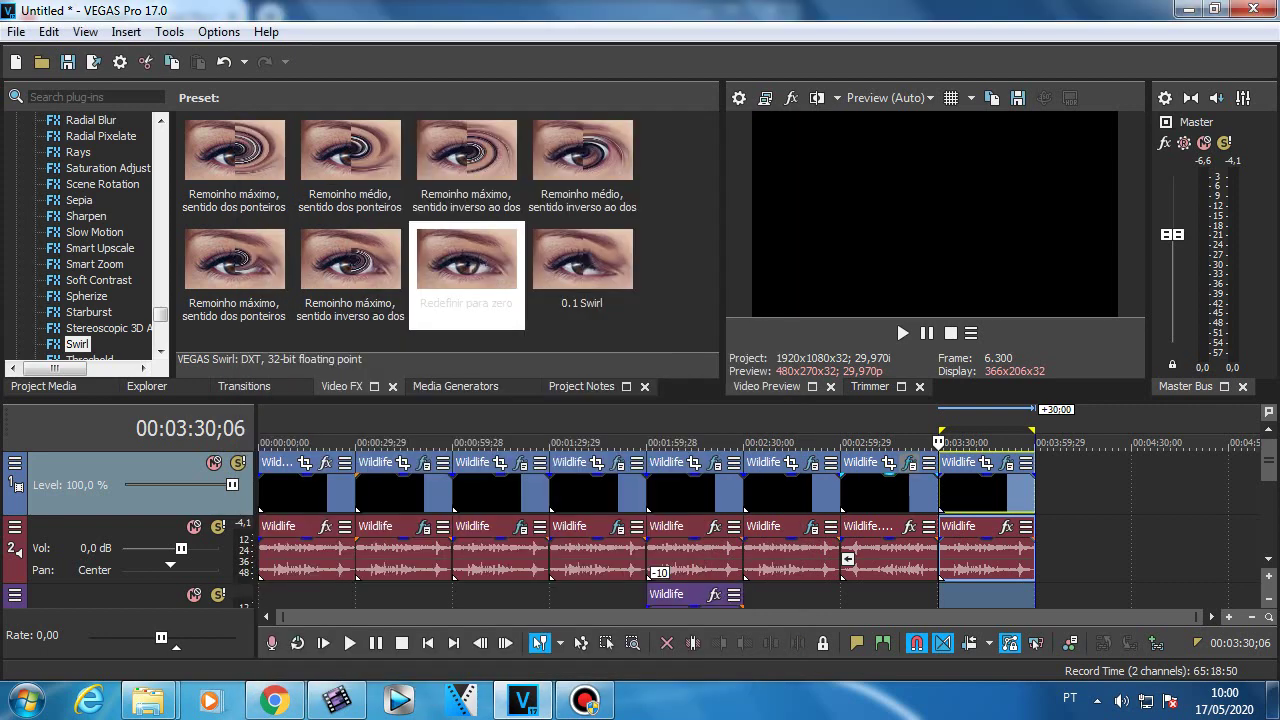
pyautogui.press('space')
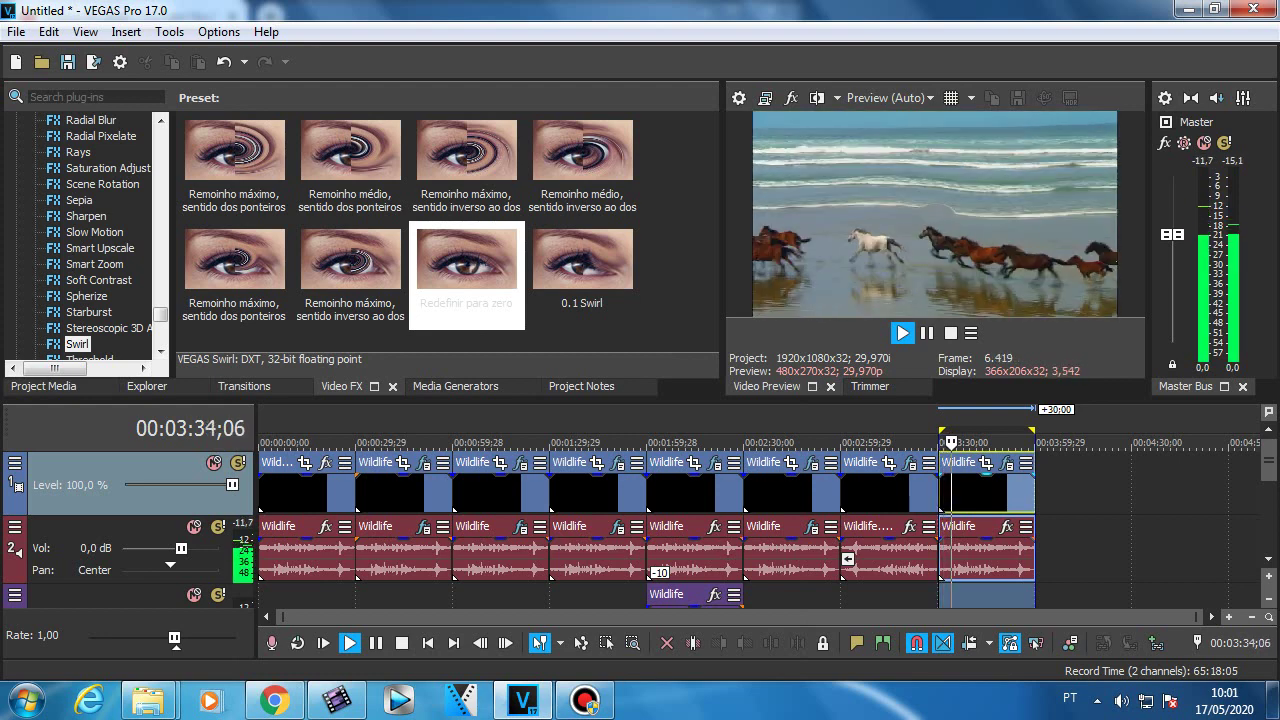
pyautogui.press('space')
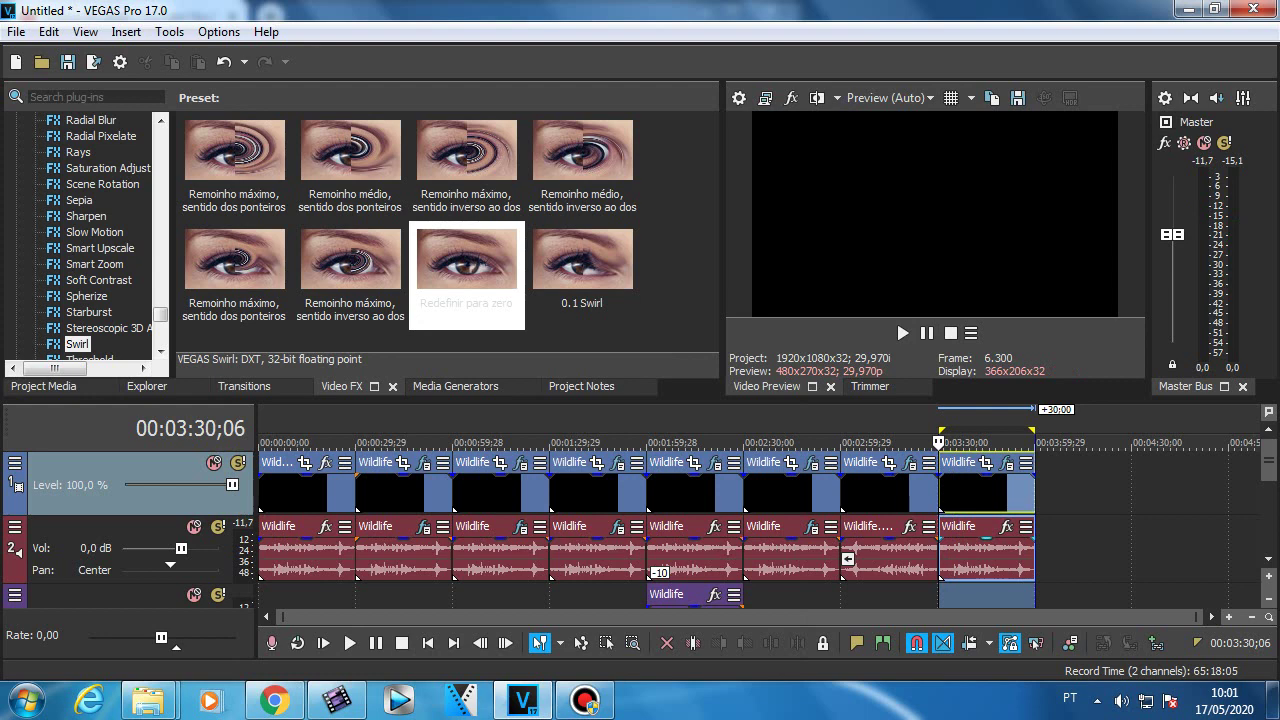
pyautogui.moveTo(985, 560)
pyautogui.mouseDown()
pyautogui.moveTo(1027, 560)
pyautogui.moveTo(985, 560)
pyautogui.mouseUp()
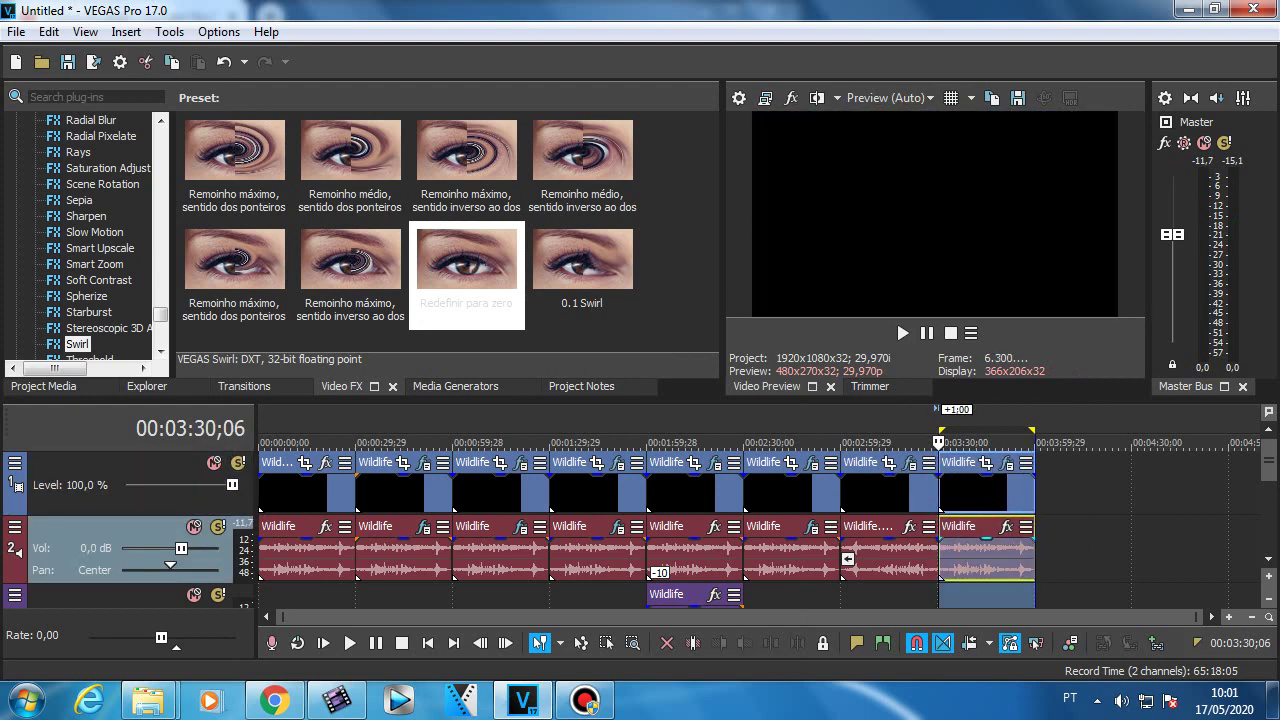
pyautogui.rightClick(988, 555)
pyautogui.click(1030, 366)
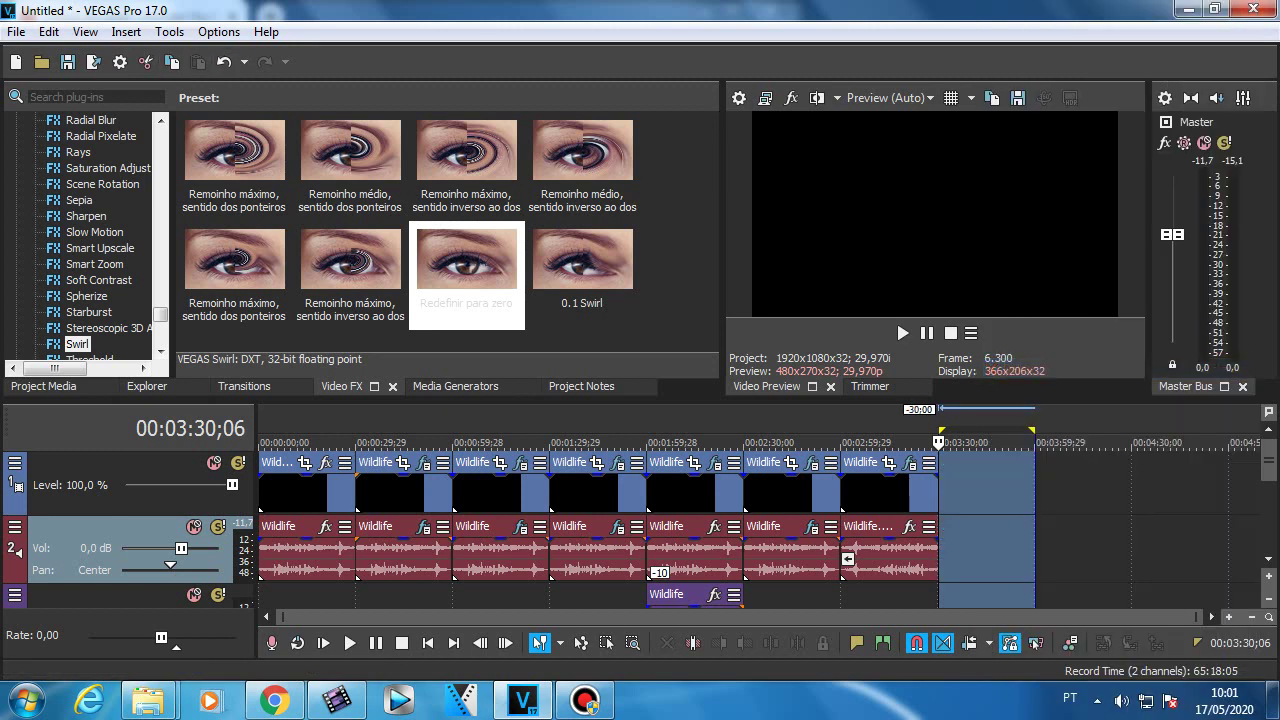
pyautogui.hotkey('ctrl', 'z')
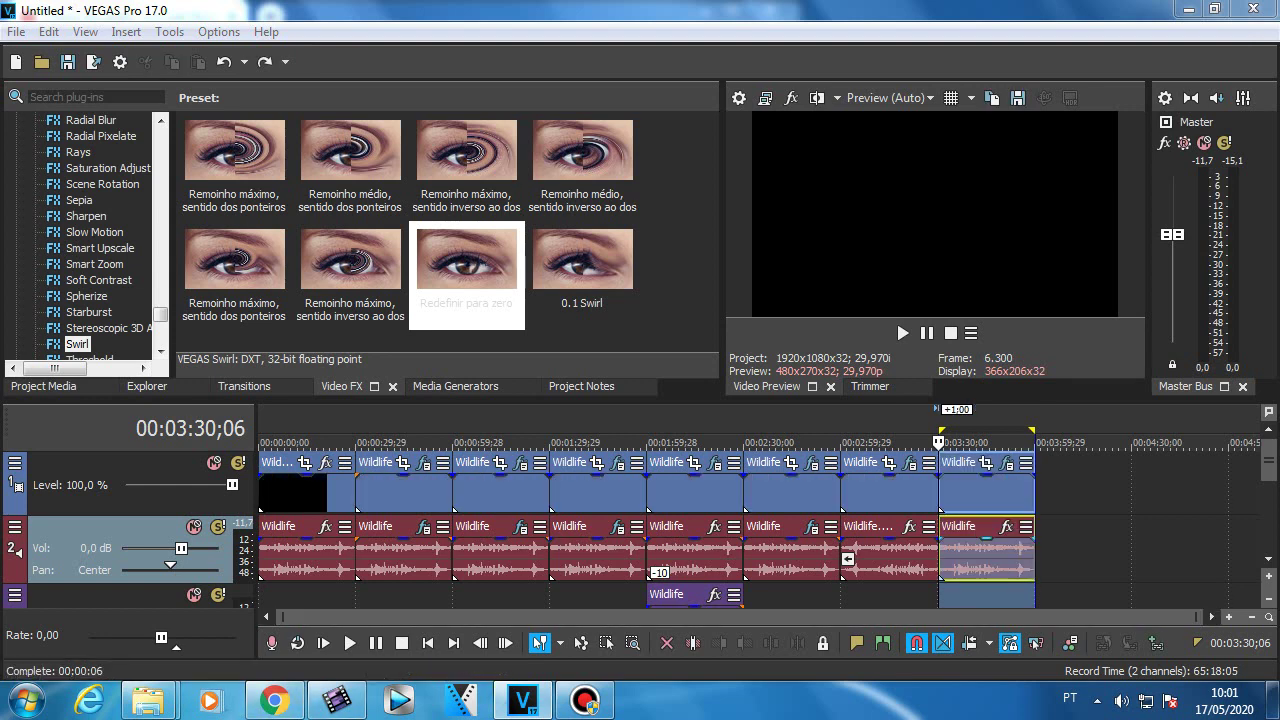
pyautogui.click(969, 550)
pyautogui.rightClick(969, 550)
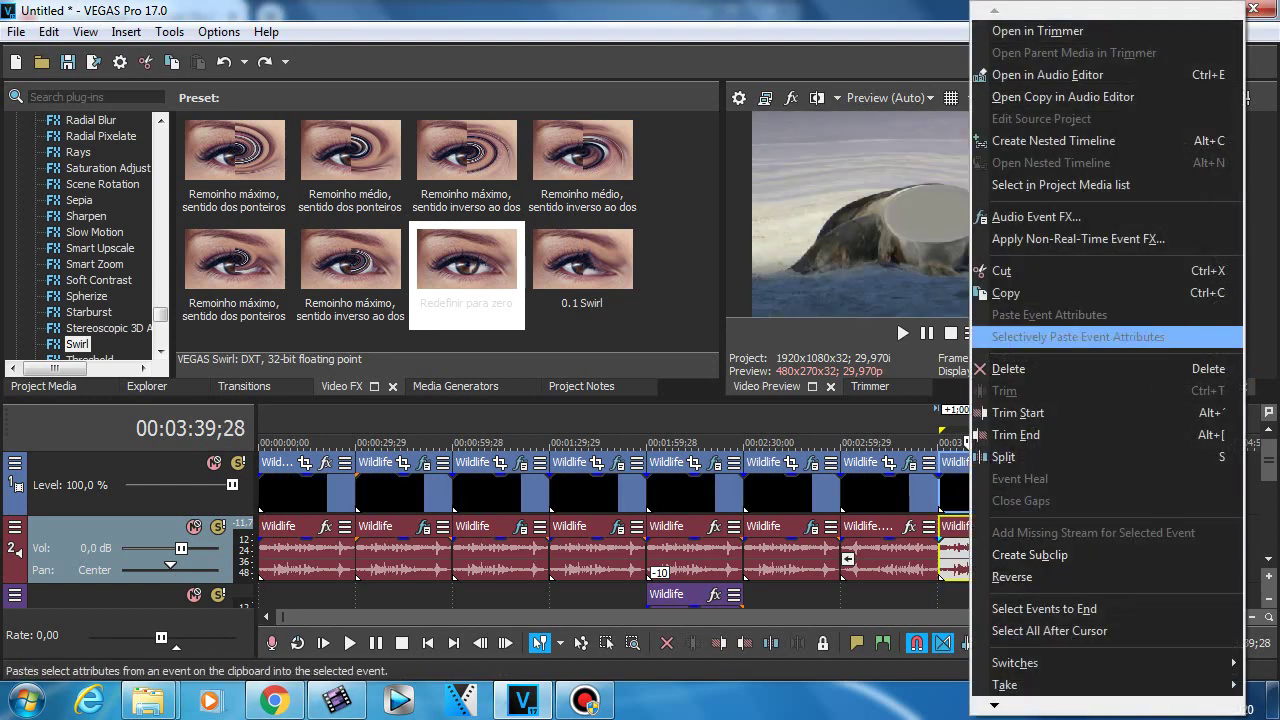
pyautogui.click(1030, 368)
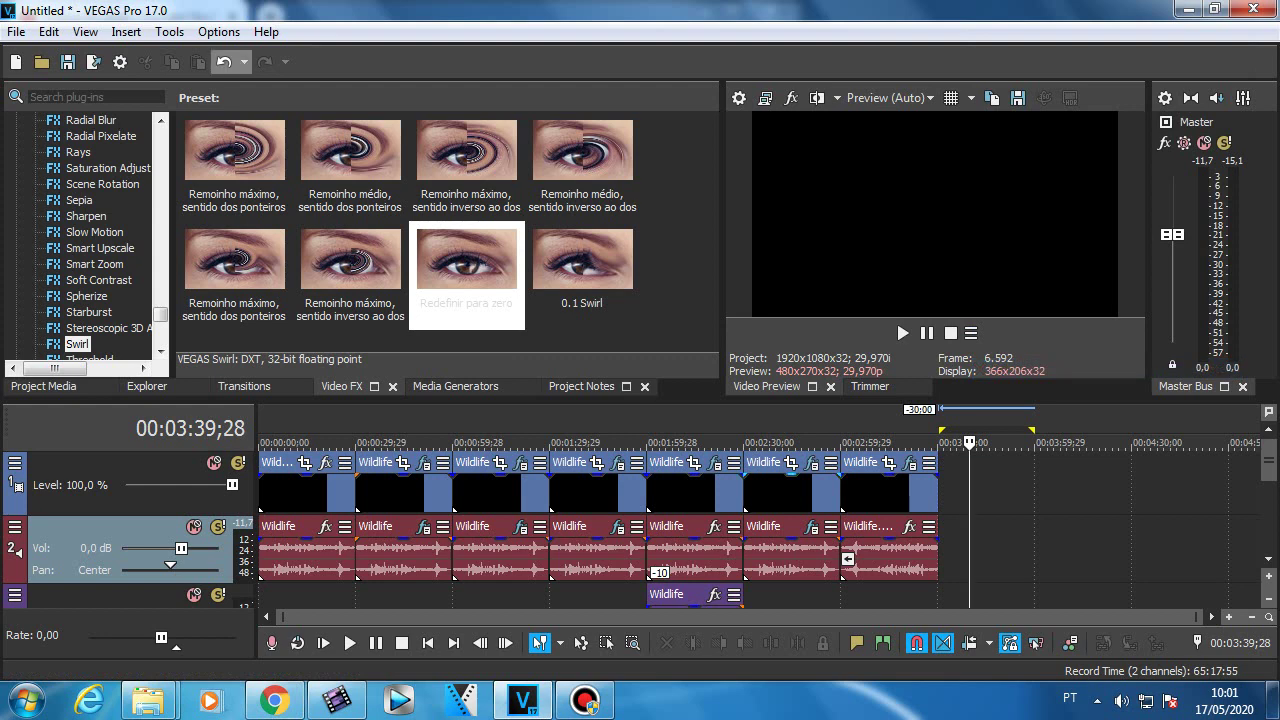
pyautogui.hotkey('ctrl', 'z')
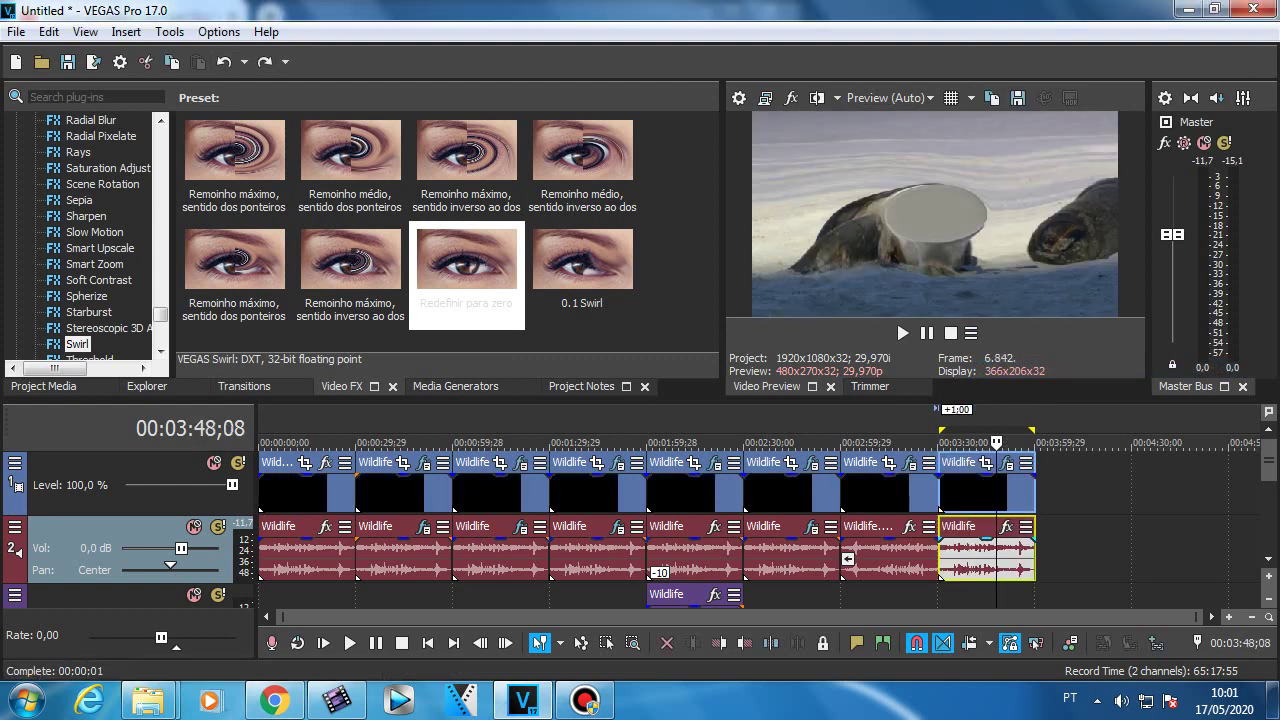
pyautogui.click(1026, 526)
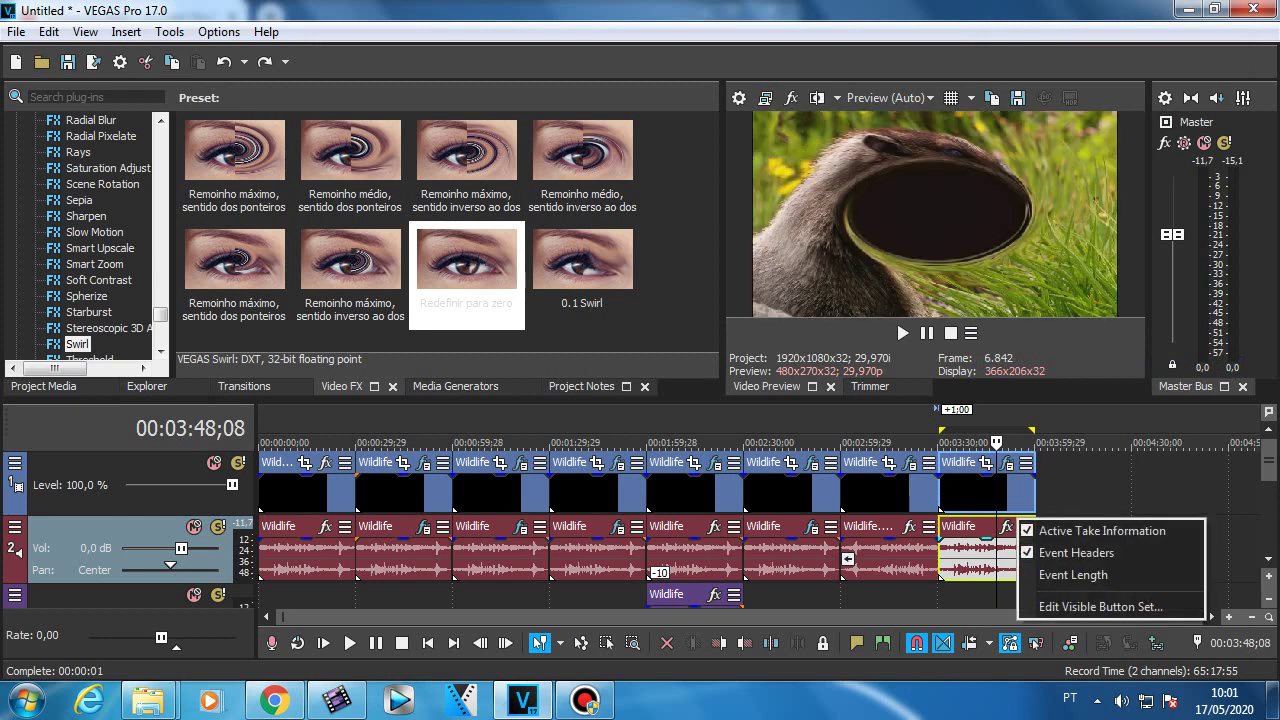
pyautogui.press('Escape')
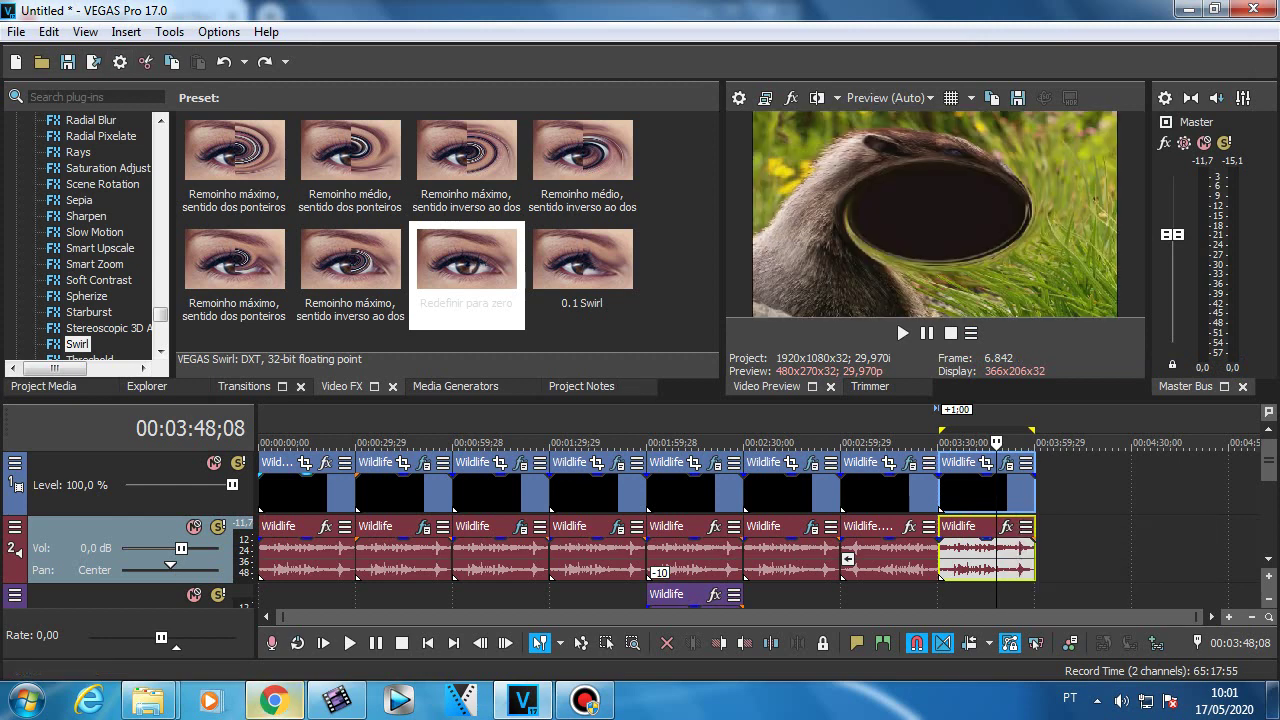
# - Launch Audacity and discard the recoverable Klasky Csupo Center 2.0 Effects project
pyautogui.press('super')
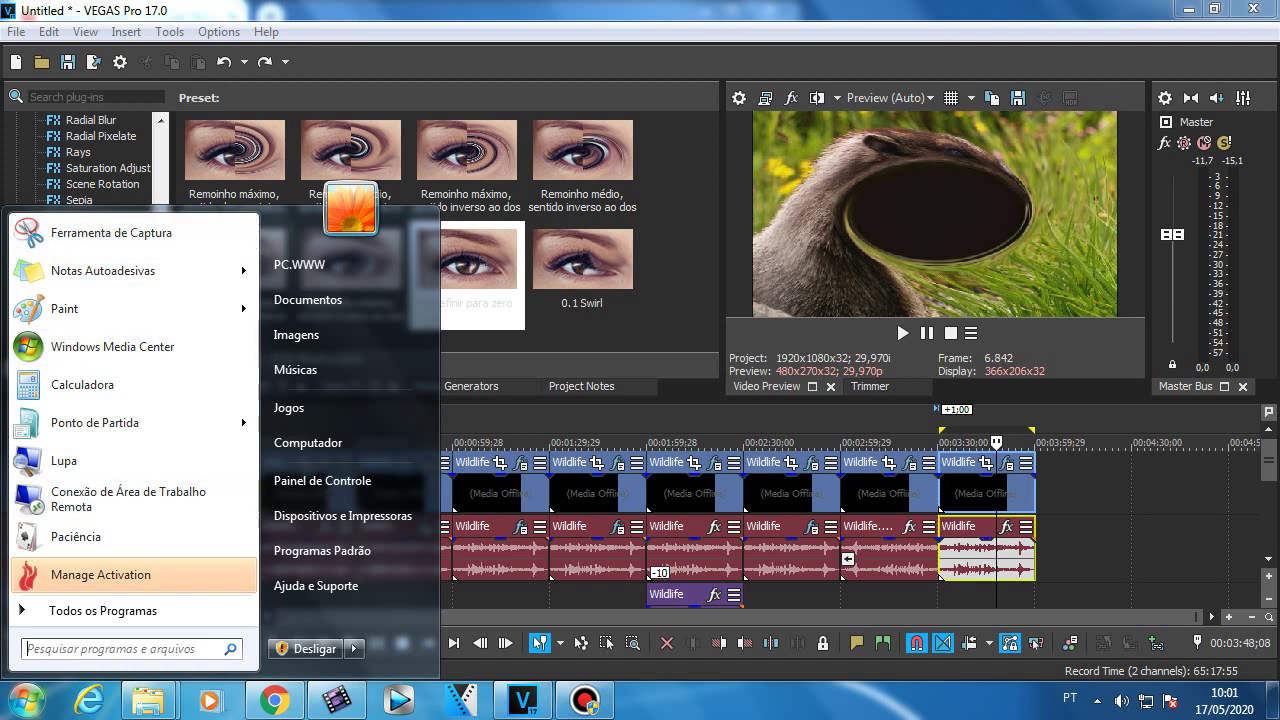
pyautogui.click(103, 611)
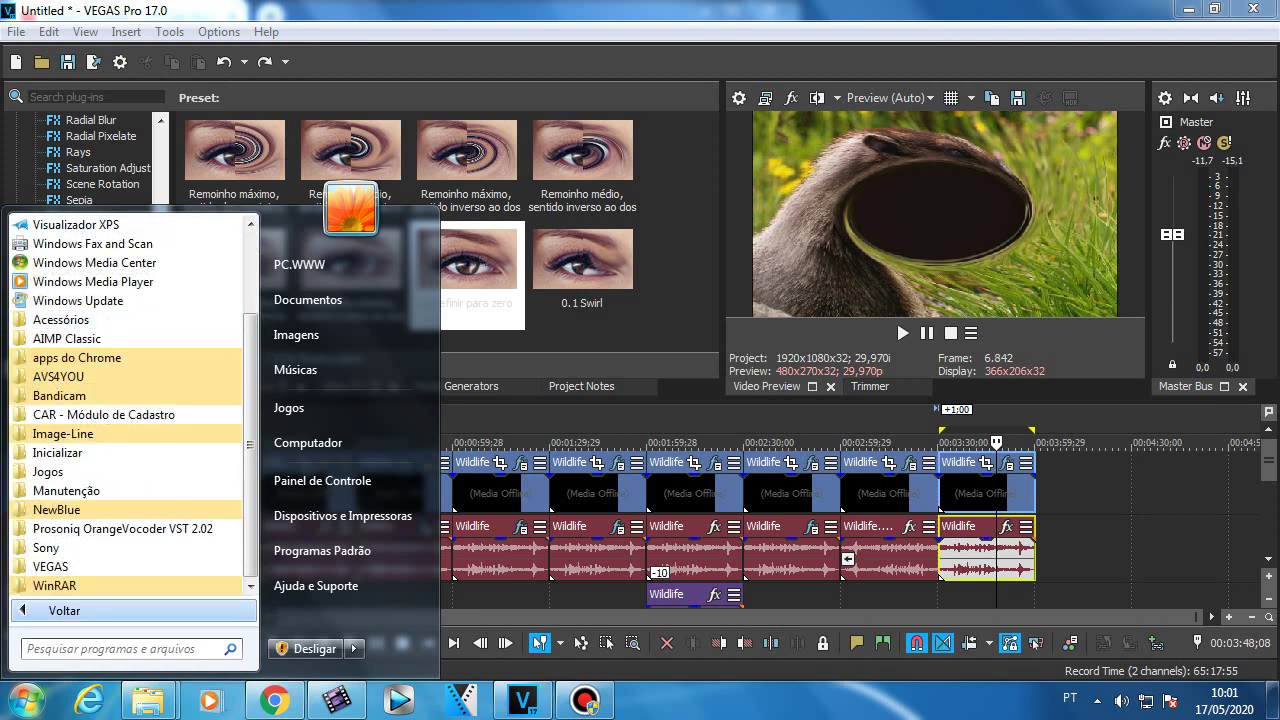
pyautogui.click(64, 610)
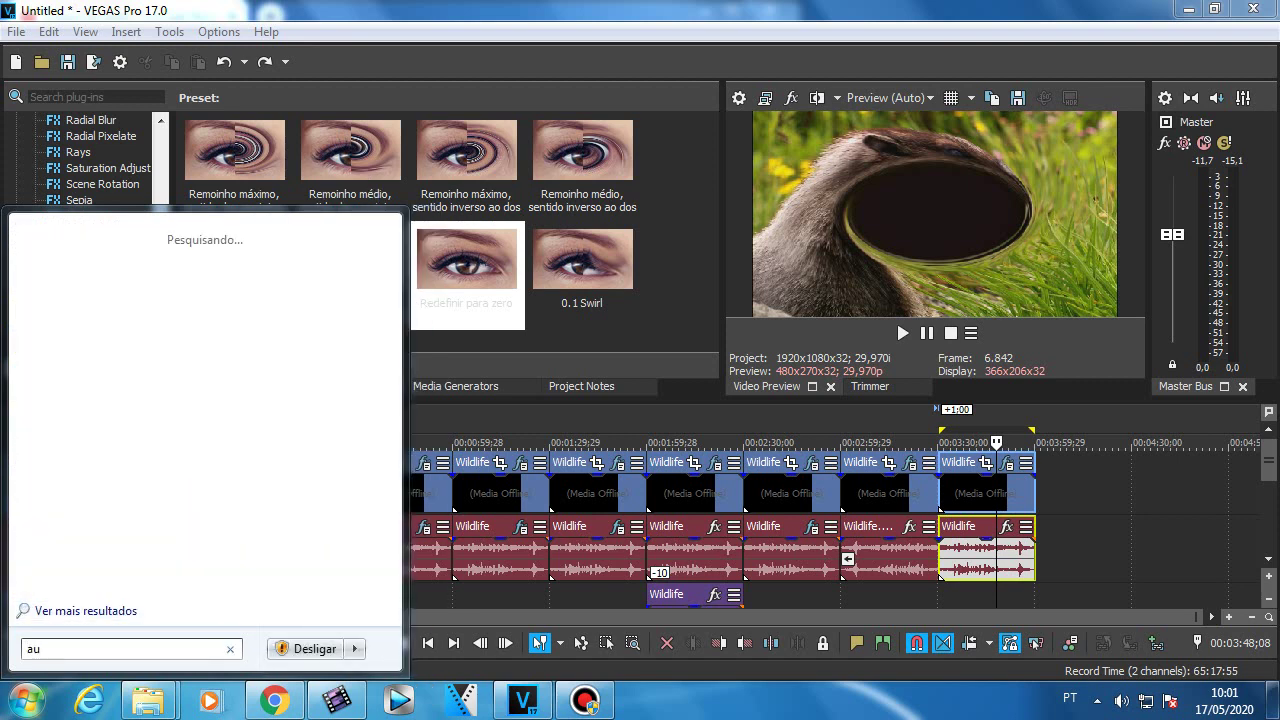
pyautogui.press('Down')
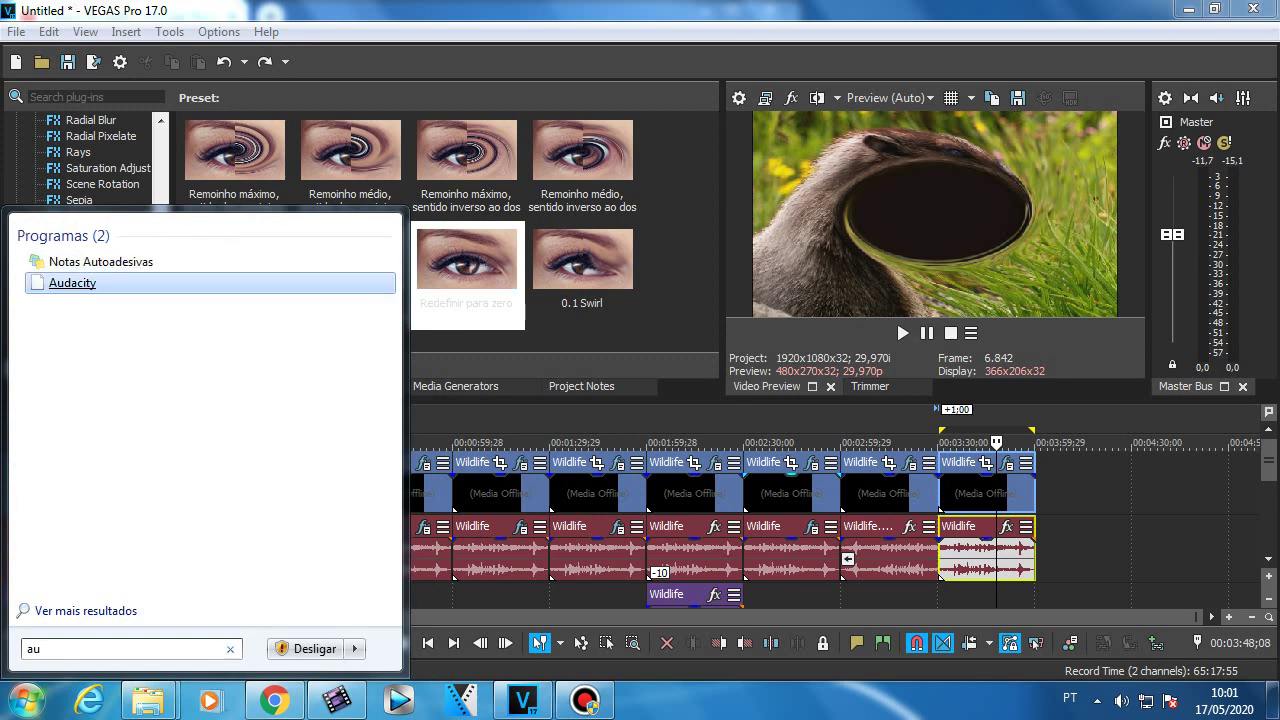
pyautogui.press('Return')
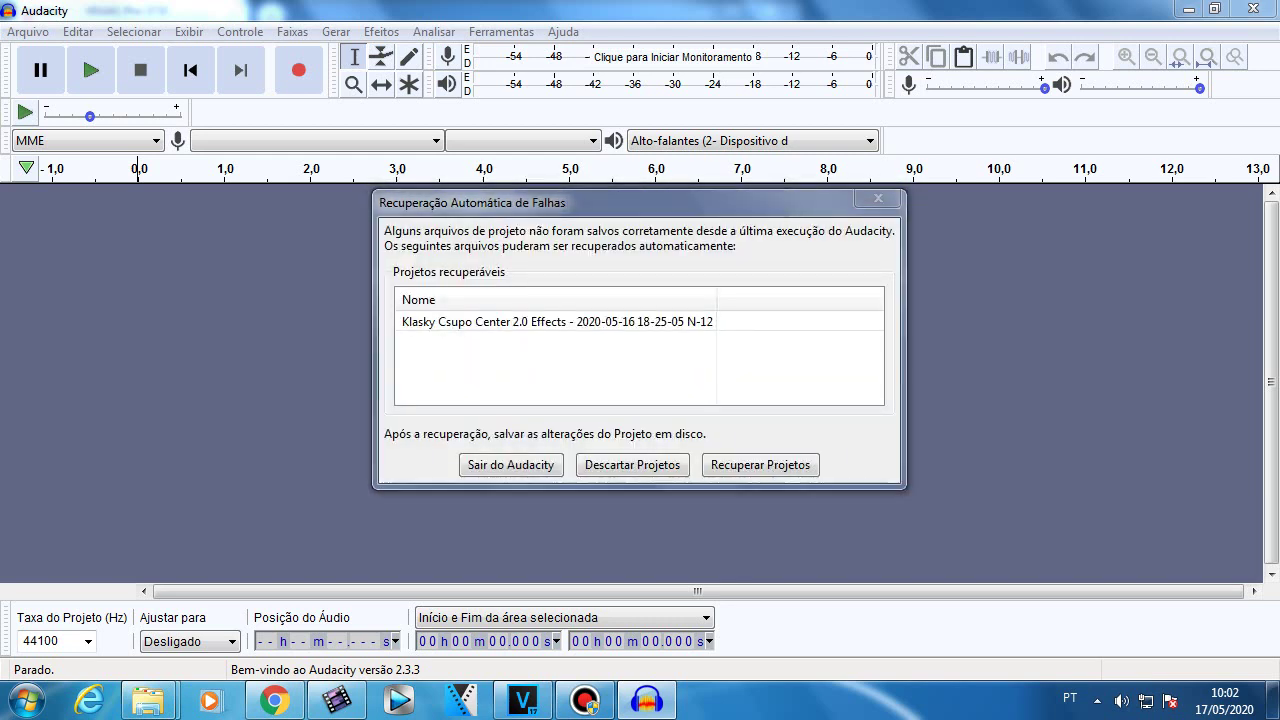
pyautogui.click(632, 465)
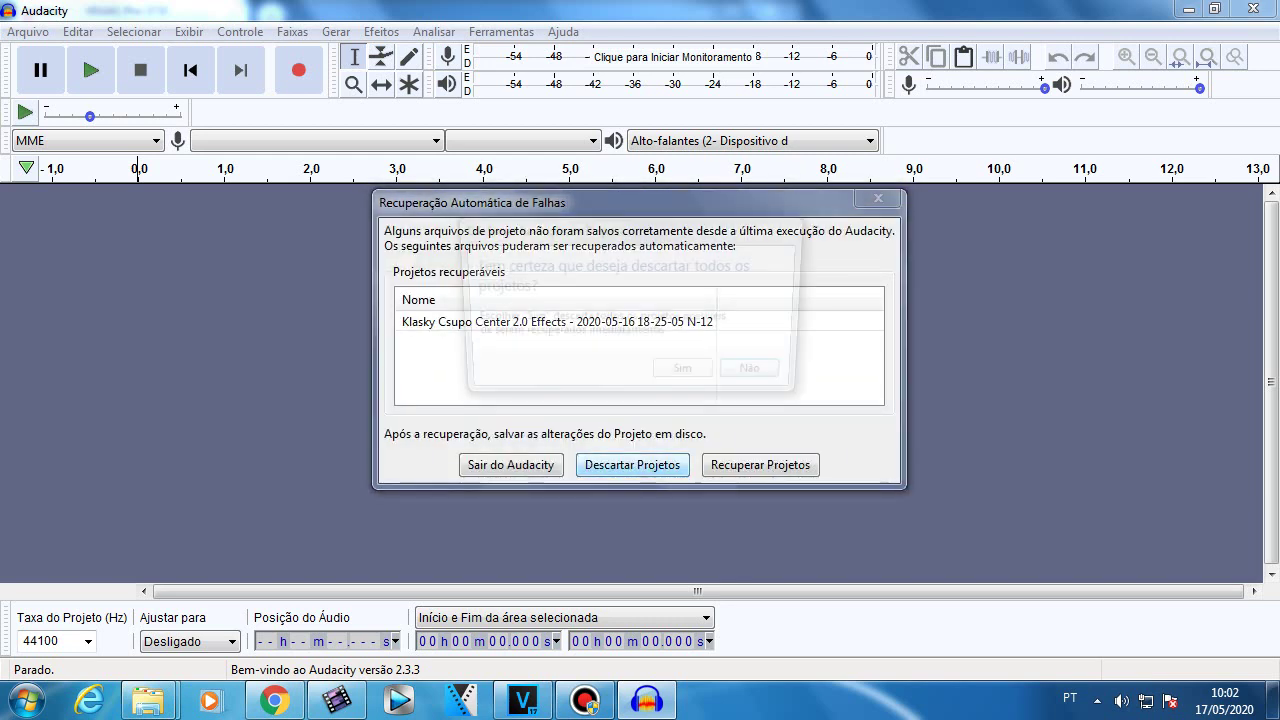
pyautogui.click(688, 377)
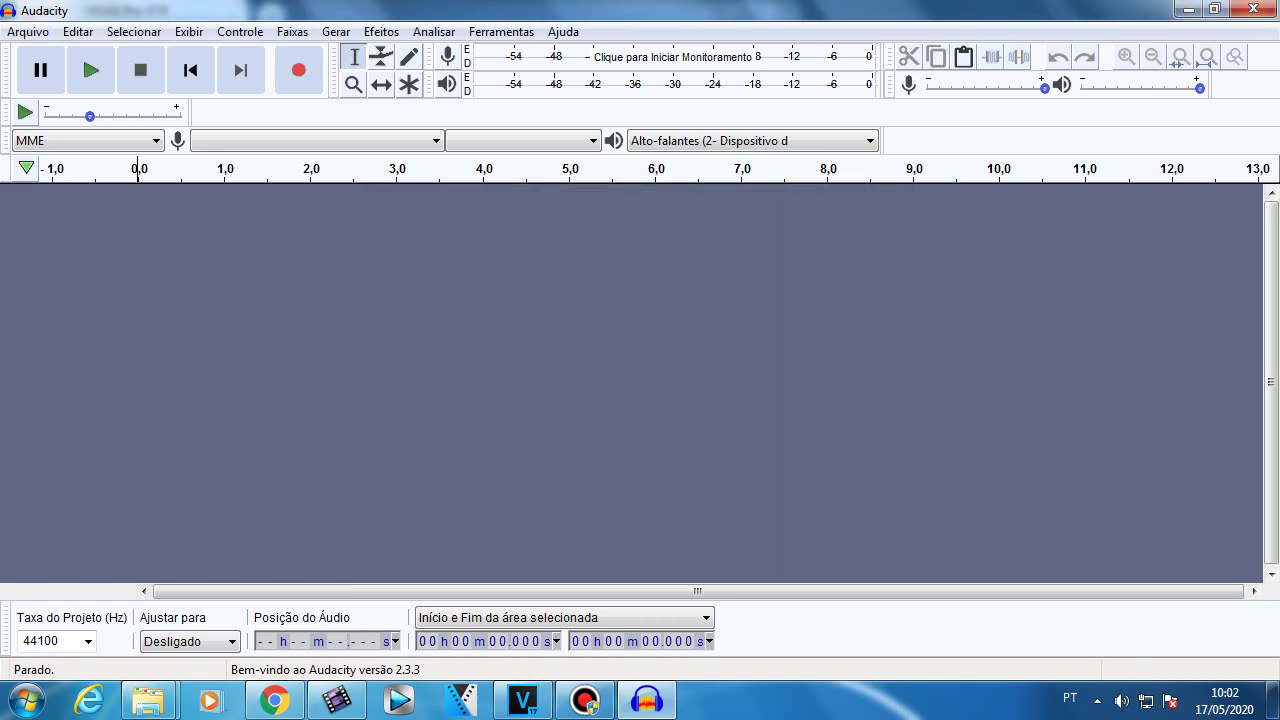
# - Try to open the Vida selvagem video from the Amostras de Vídeos folder in Audacity
pyautogui.click(28, 32)
pyautogui.press('Escape')
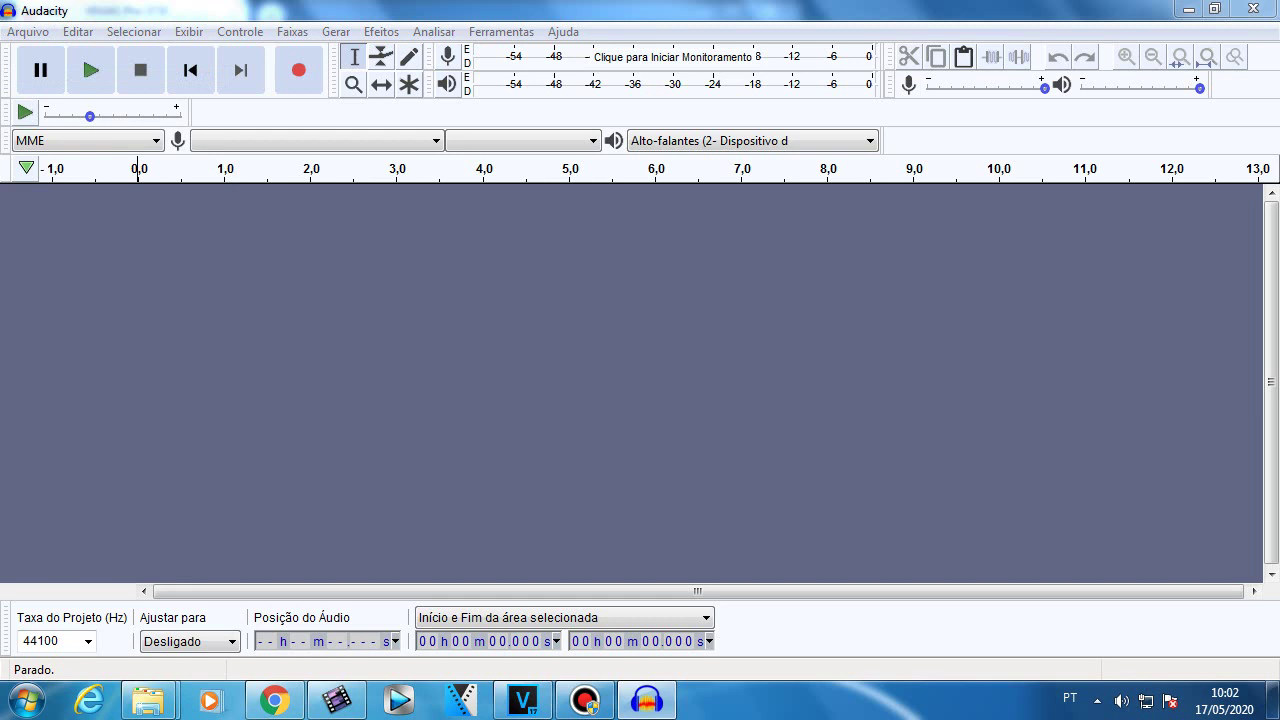
pyautogui.hotkey('ctrl', 'o')
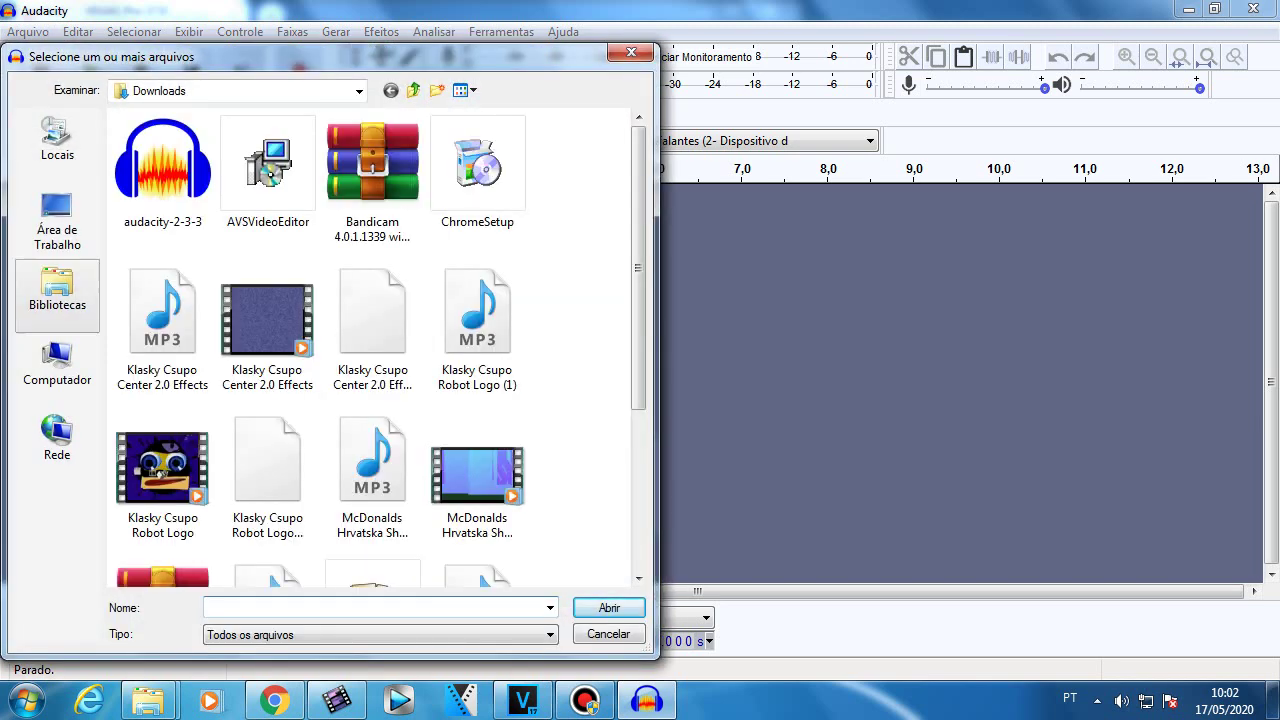
pyautogui.click(57, 295)
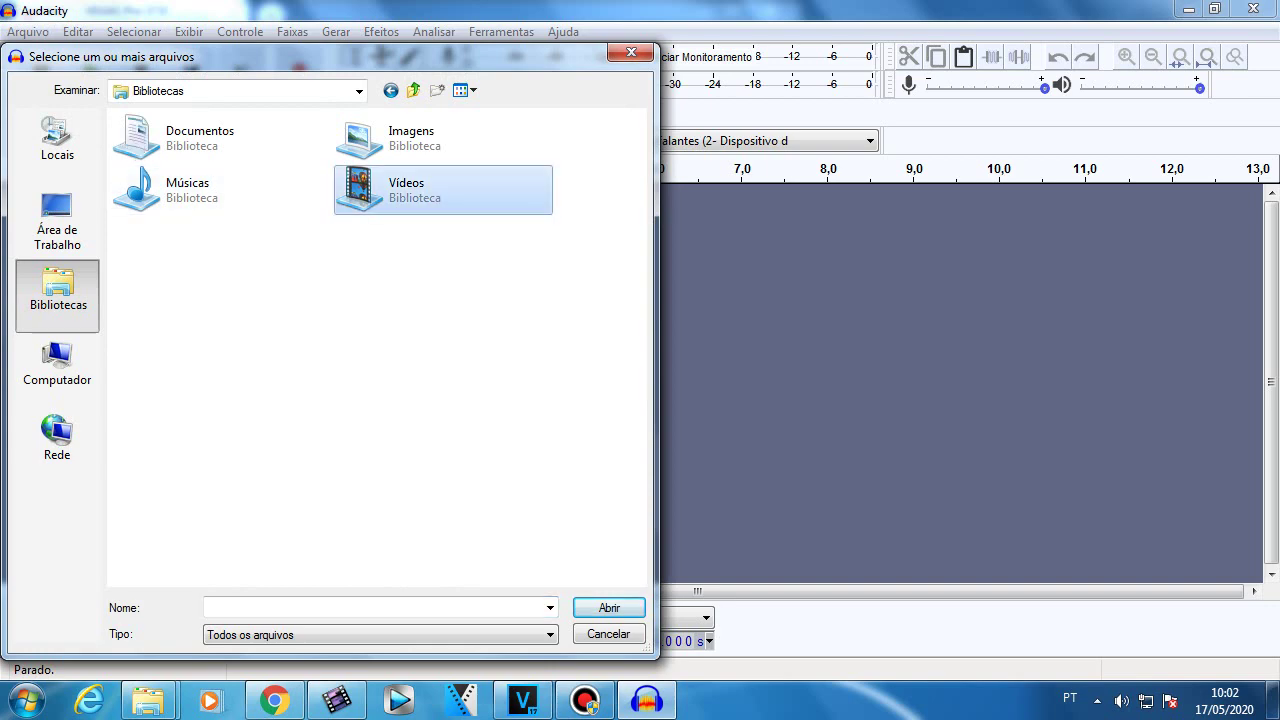
pyautogui.doubleClick(400, 190)
pyautogui.doubleClick(162, 180)
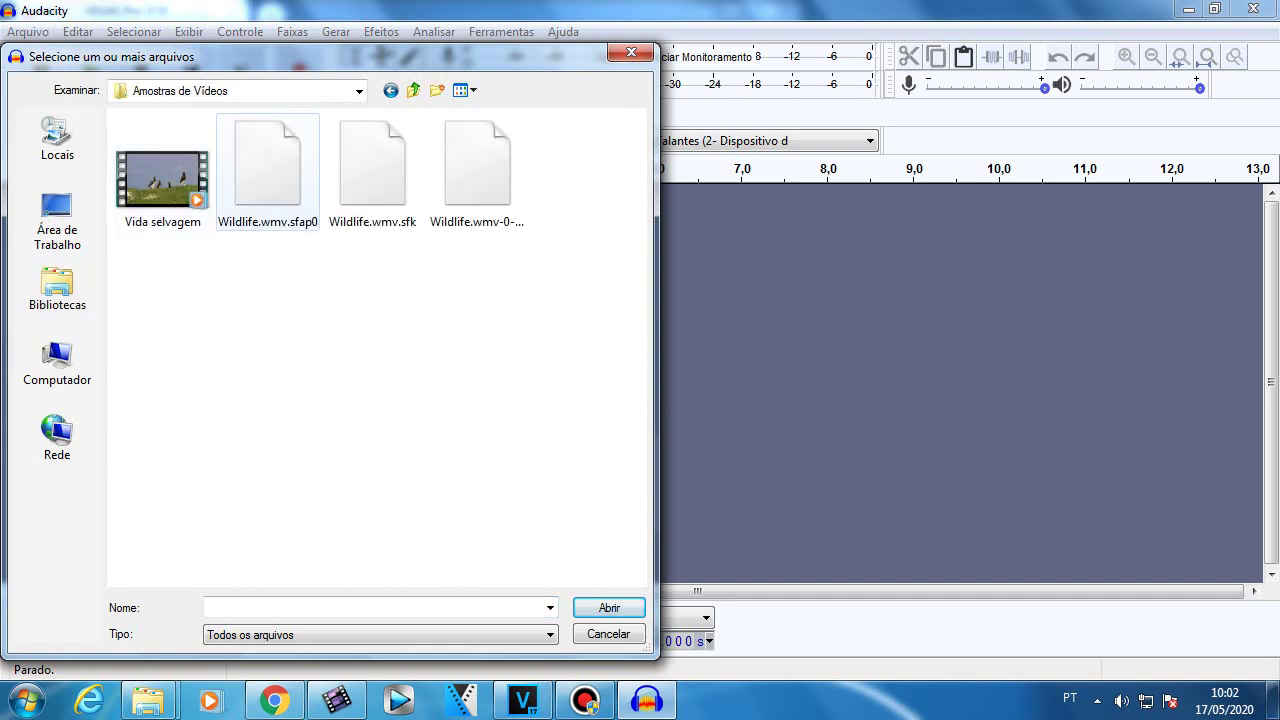
pyautogui.doubleClick(163, 185)
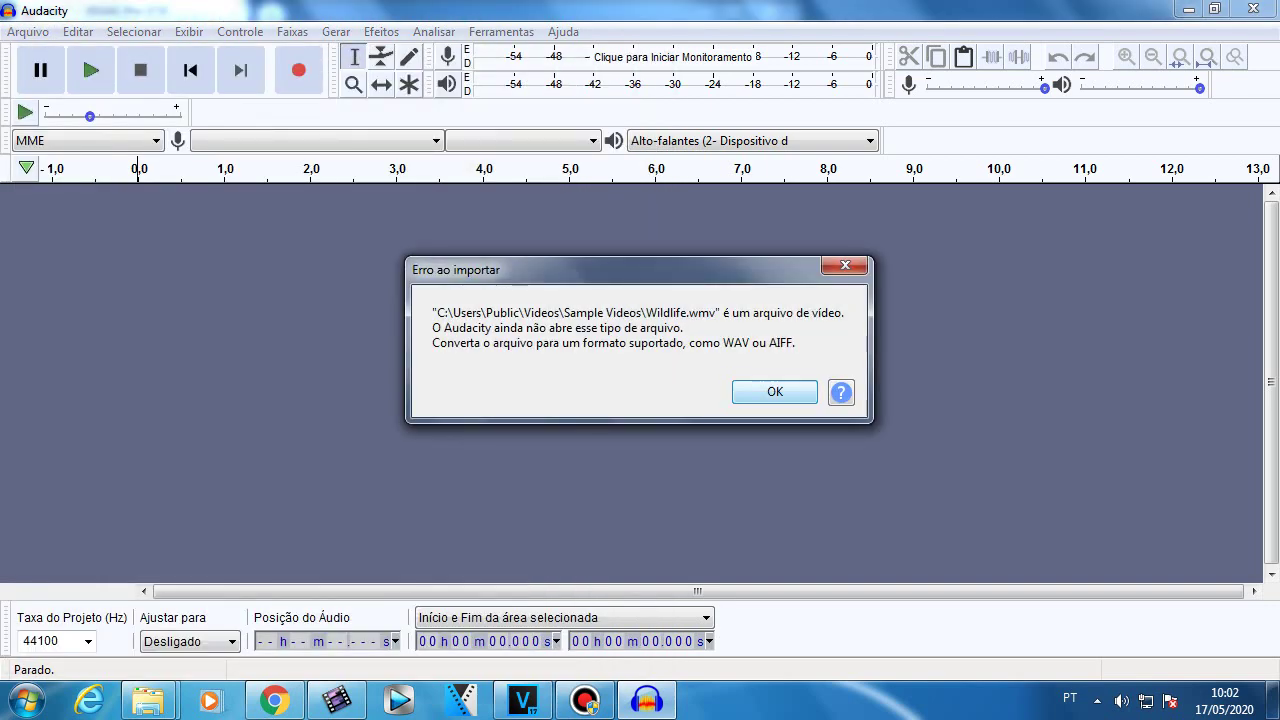
pyautogui.press('Return')
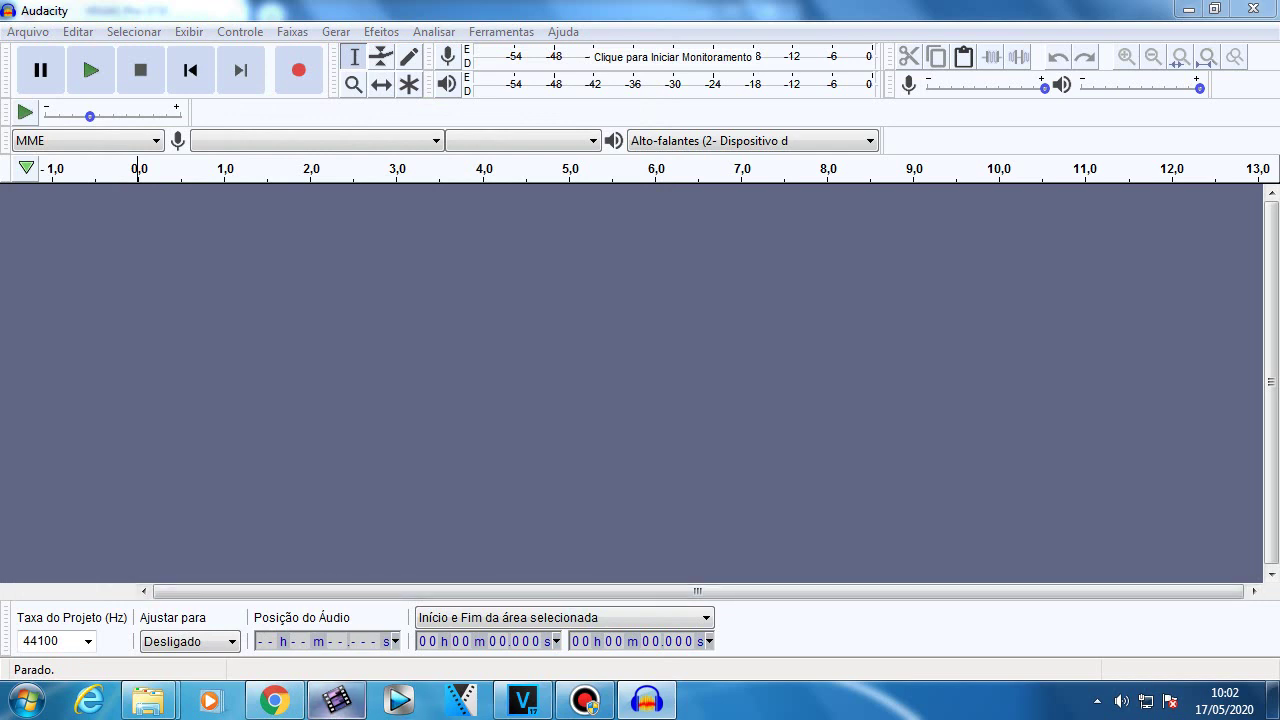
# - Switch to AVS Video Editor and start a new project without saving the modified one
pyautogui.click(336, 700)
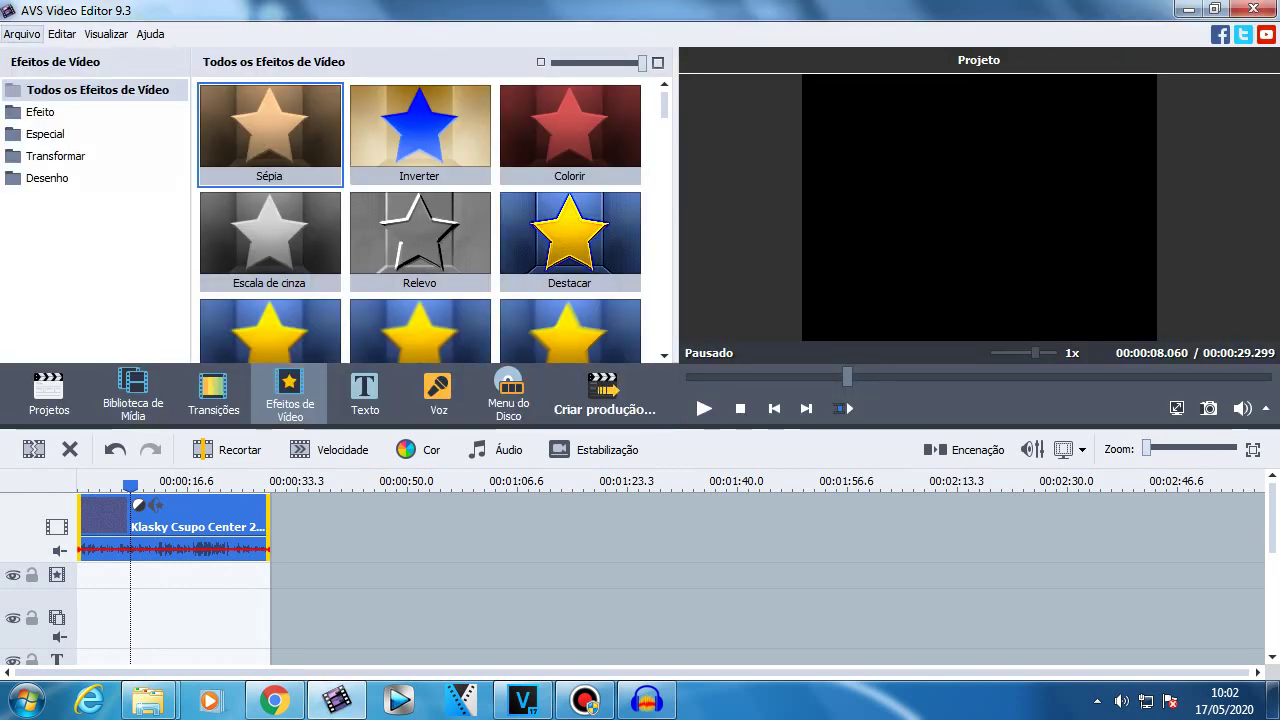
pyautogui.click(22, 34)
pyautogui.click(63, 58)
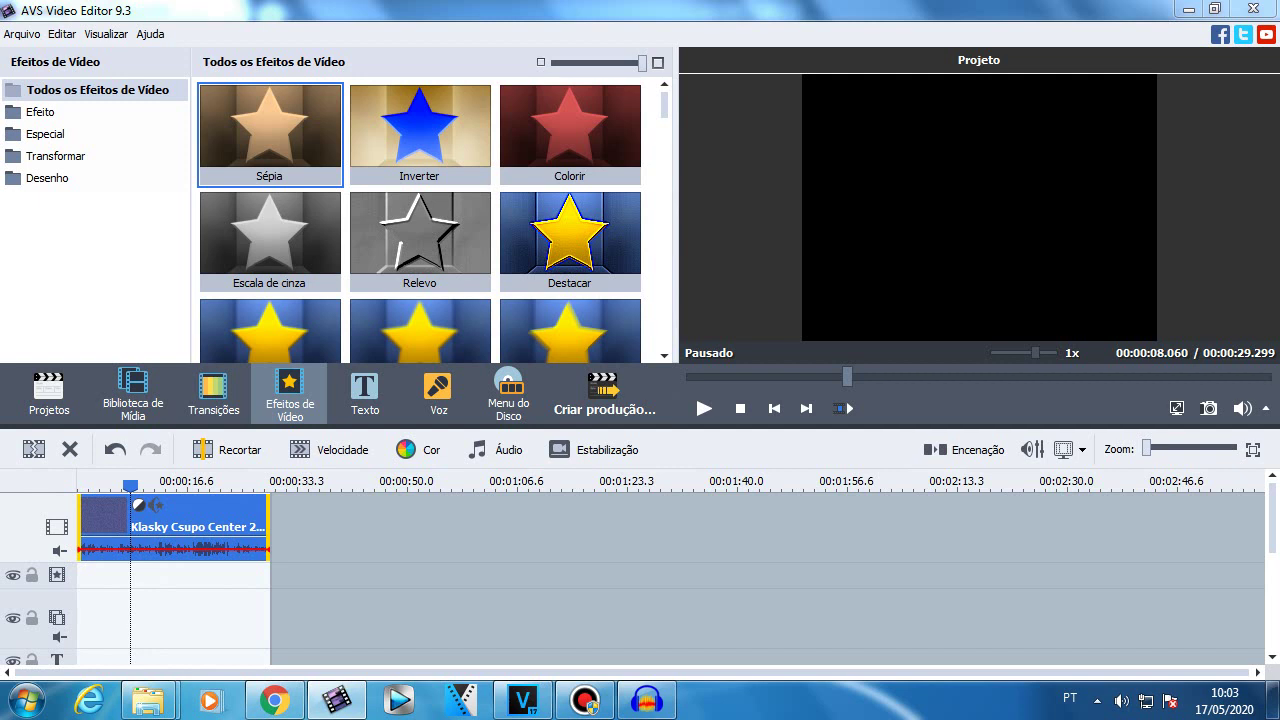
pyautogui.click(639, 391)
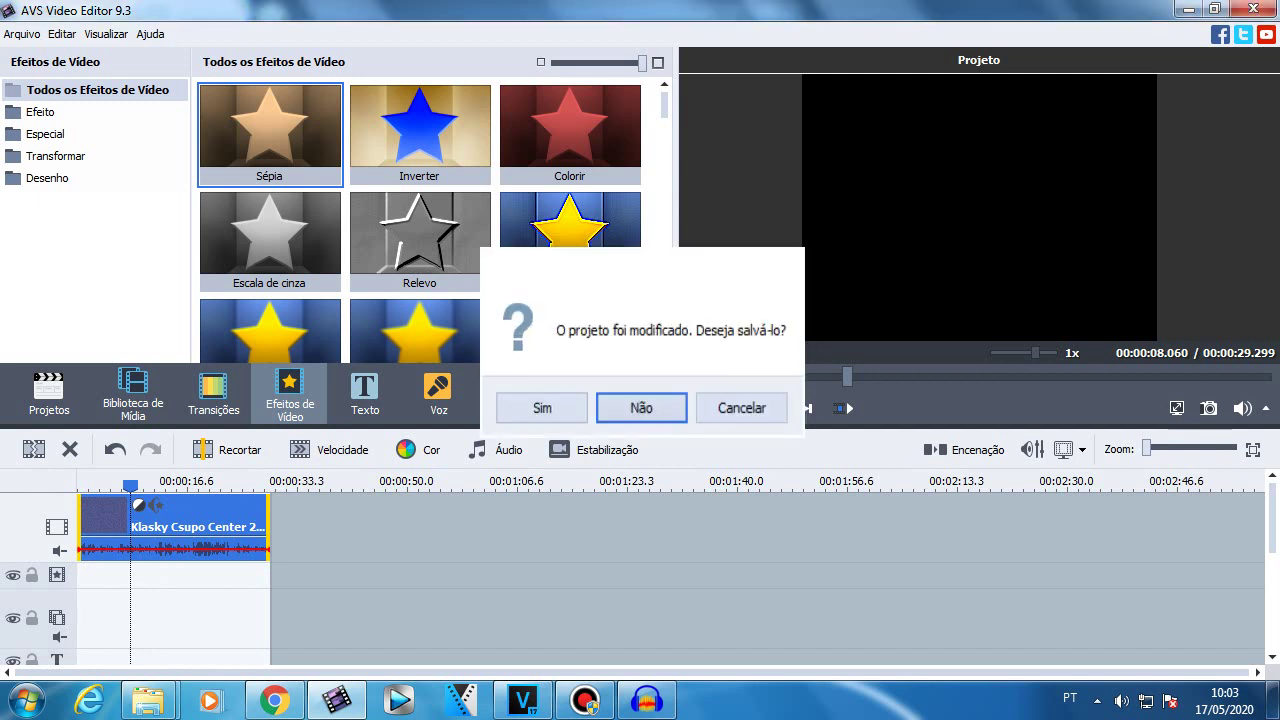
pyautogui.press('Return')
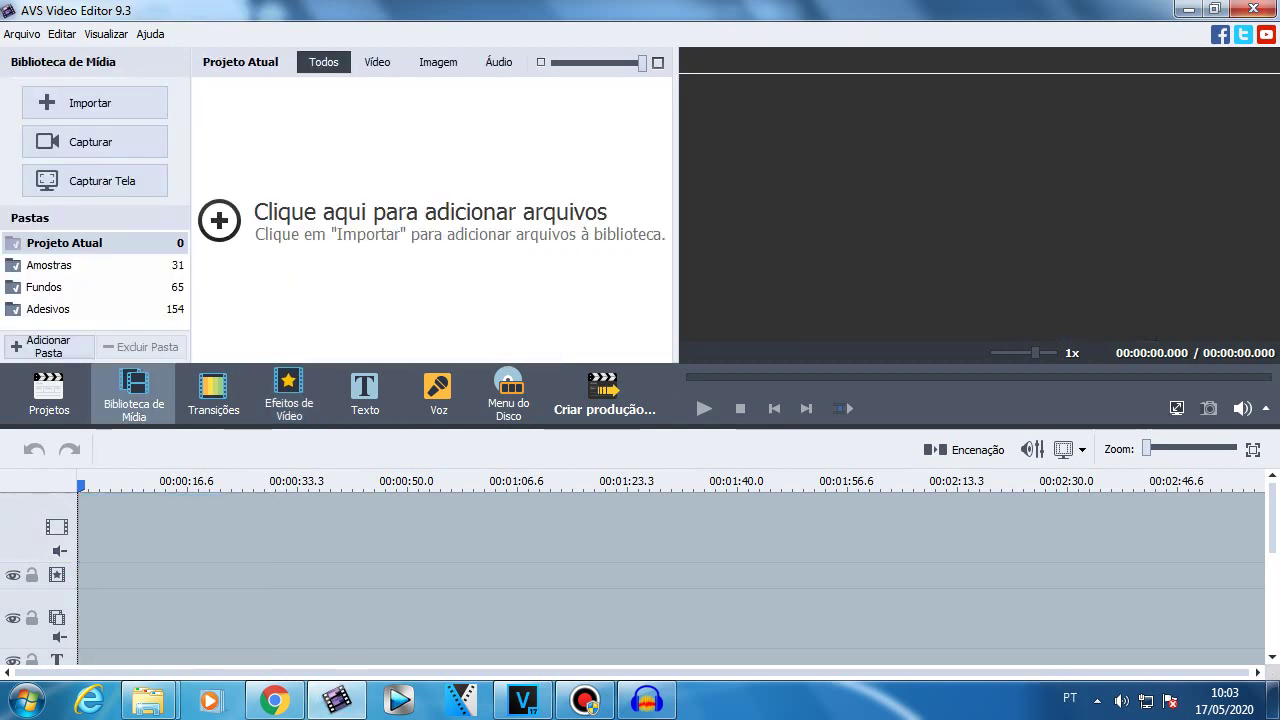
# - Import the Vida selvagem video from the Amostras de Vídeos folder of the Vídeos library into the project's media library
pyautogui.click(430, 222)
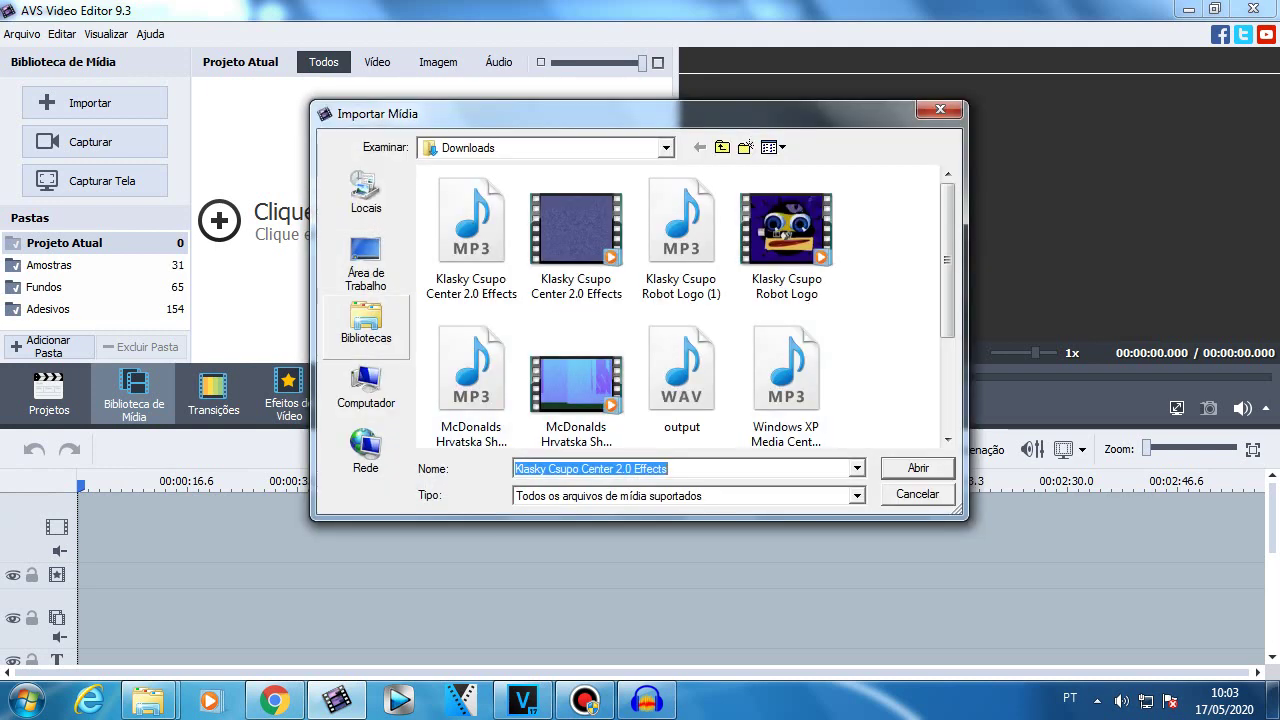
pyautogui.click(366, 324)
pyautogui.doubleClick(715, 246)
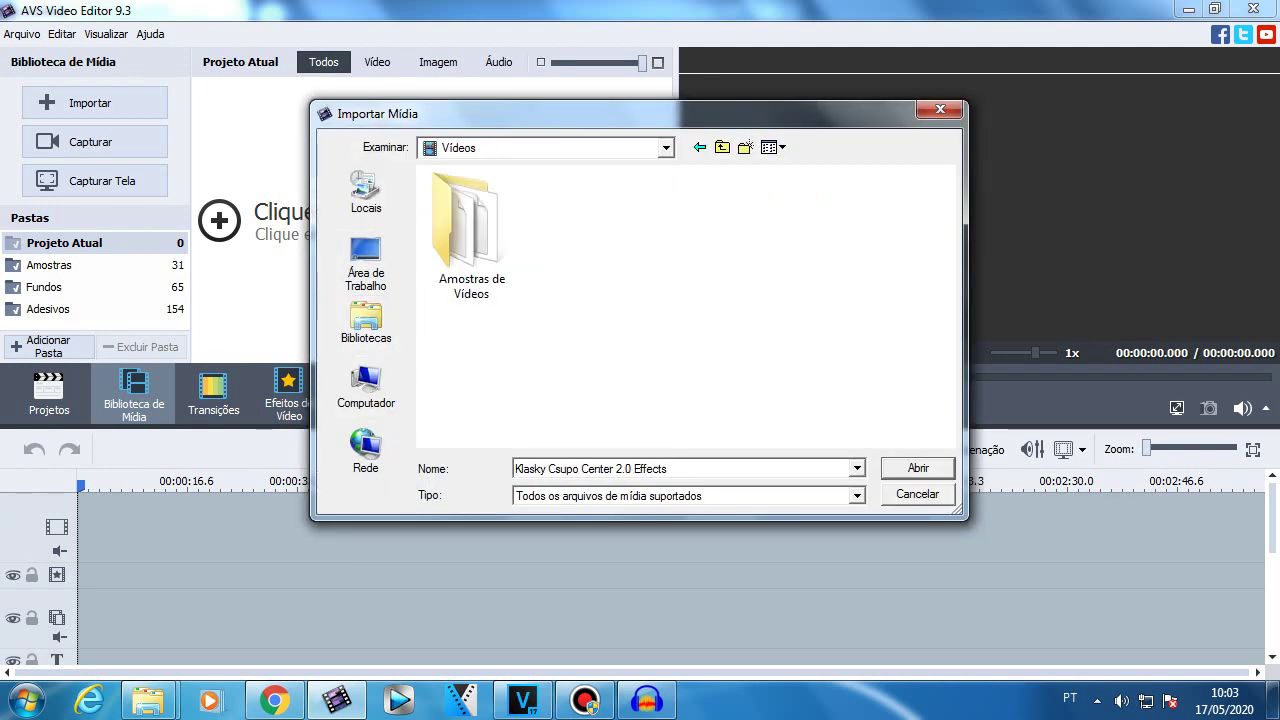
pyautogui.doubleClick(471, 225)
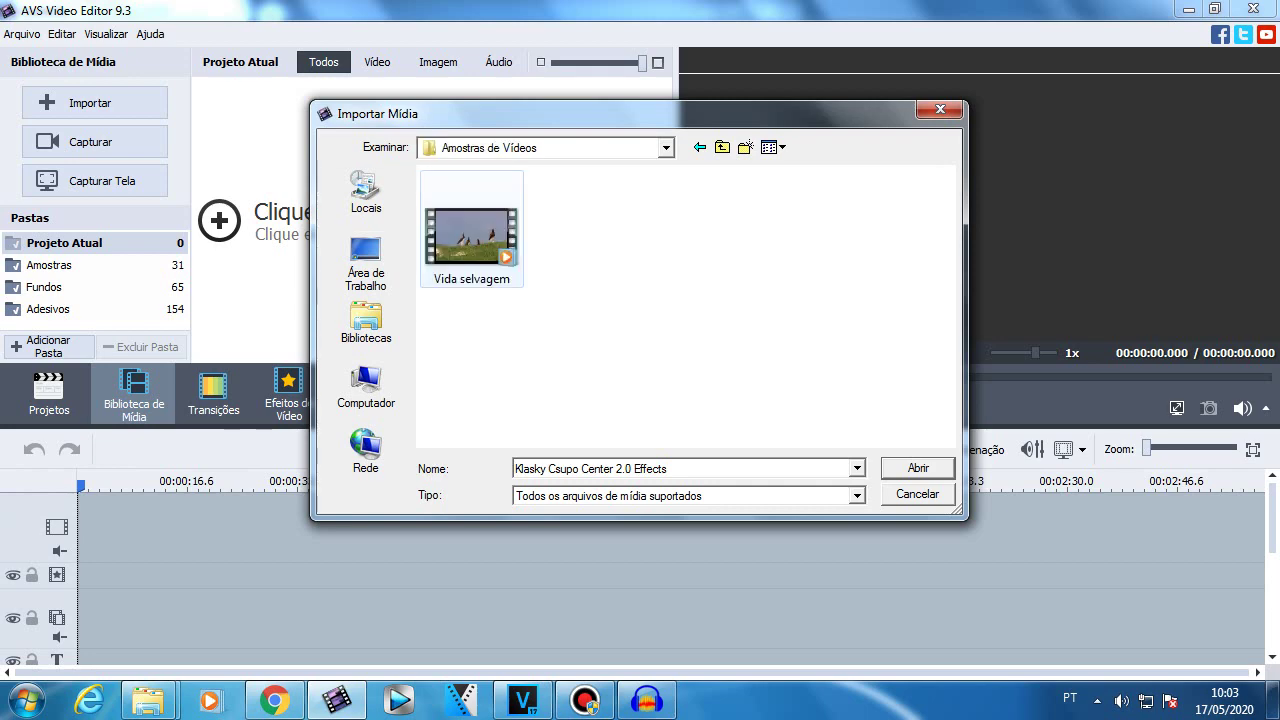
pyautogui.click(471, 227)
pyautogui.click(918, 468)
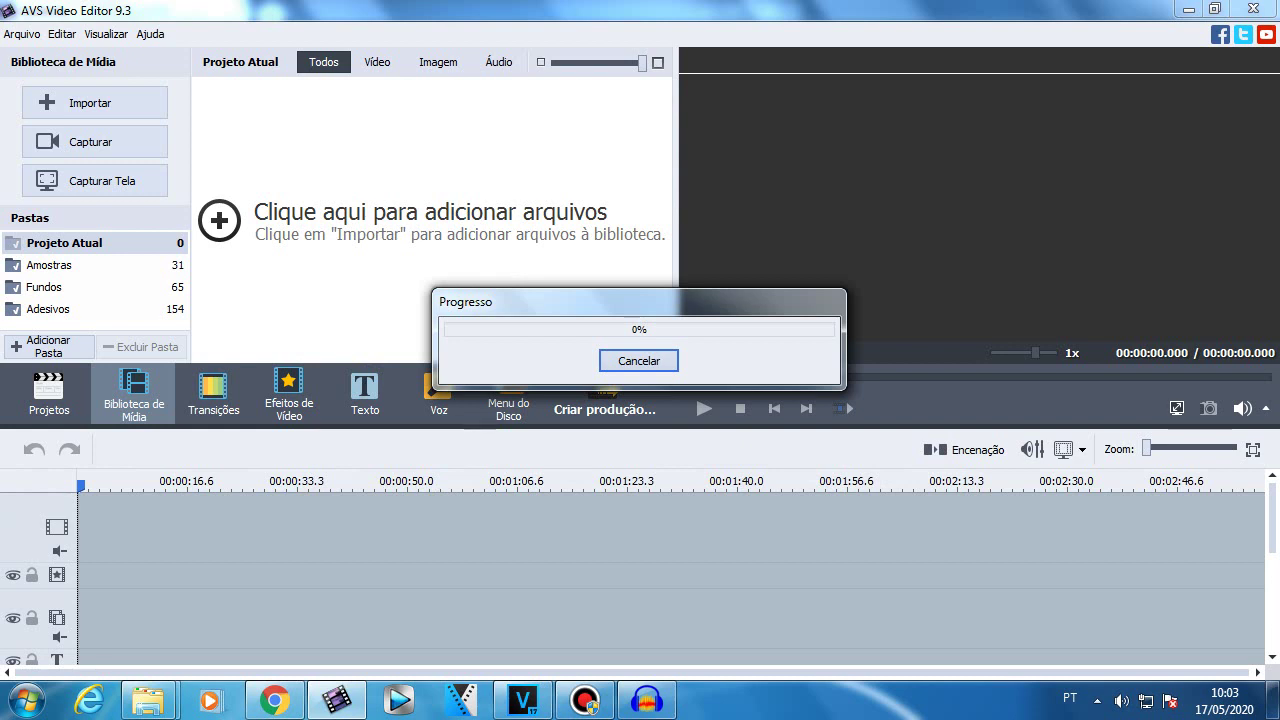
# - Extract the Wildlife clip's audio and save it as the MP3 file áudio exportado_001 in Amostras de Vídeos
pyautogui.rightClick(287, 153)
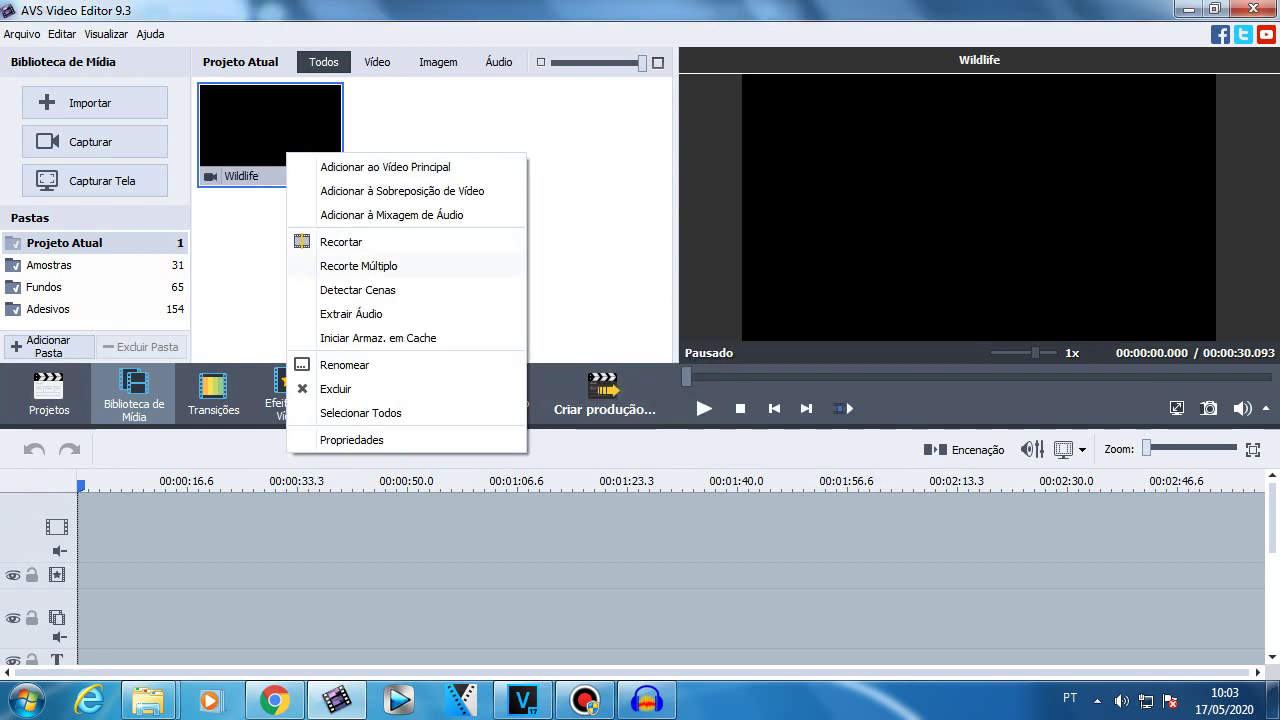
pyautogui.press('Return')
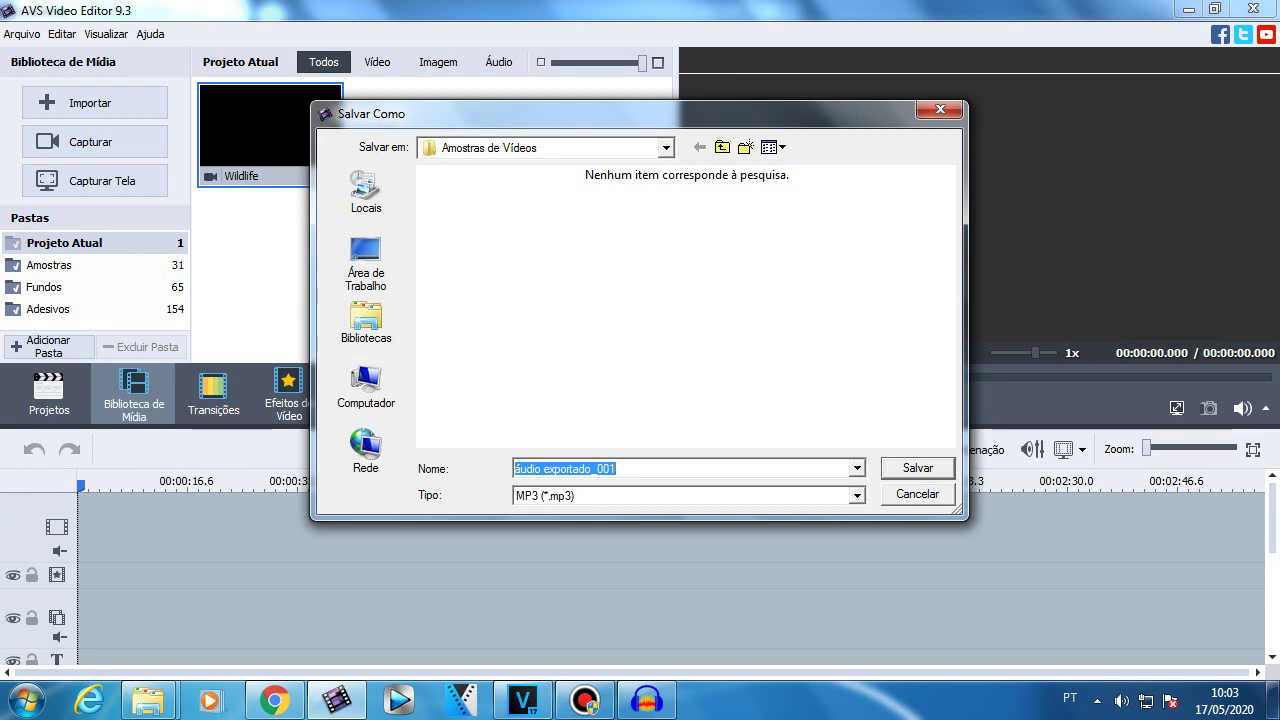
pyautogui.press('Return')
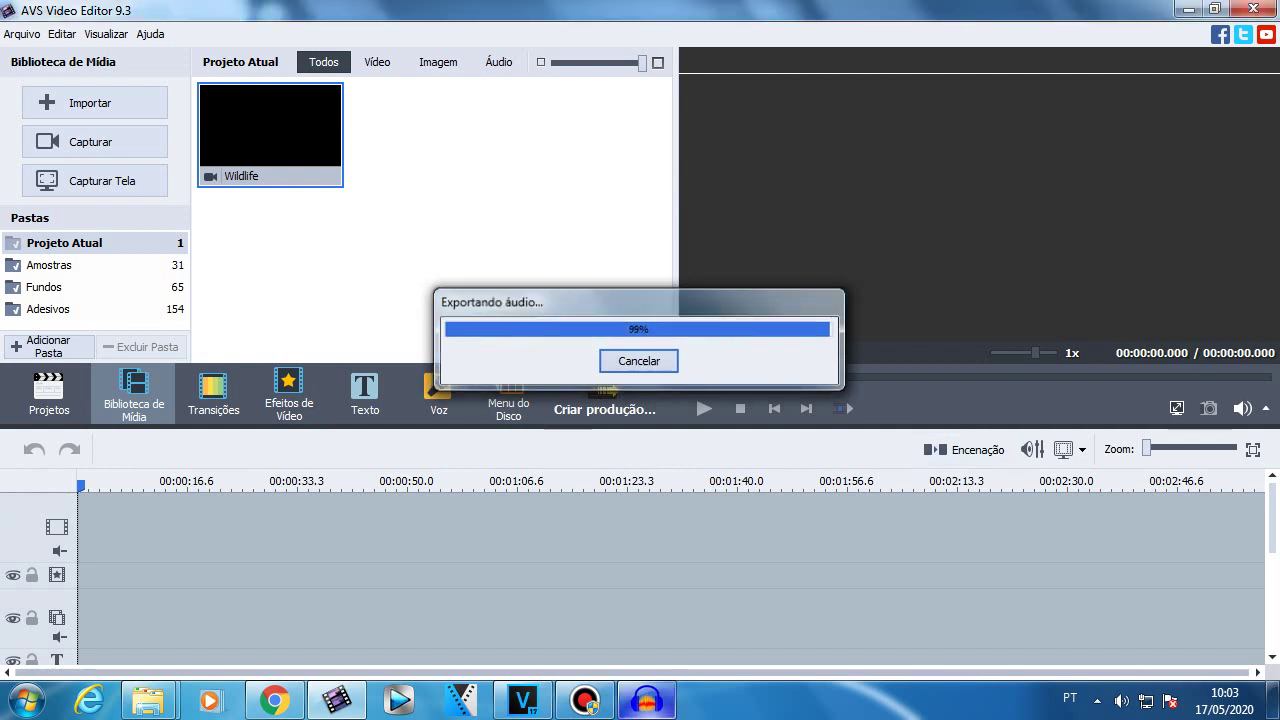
# - Switch to Audacity, open áudio exportado_001 from the Amostras de Vídeos folder and select the whole track
pyautogui.click(646, 700)
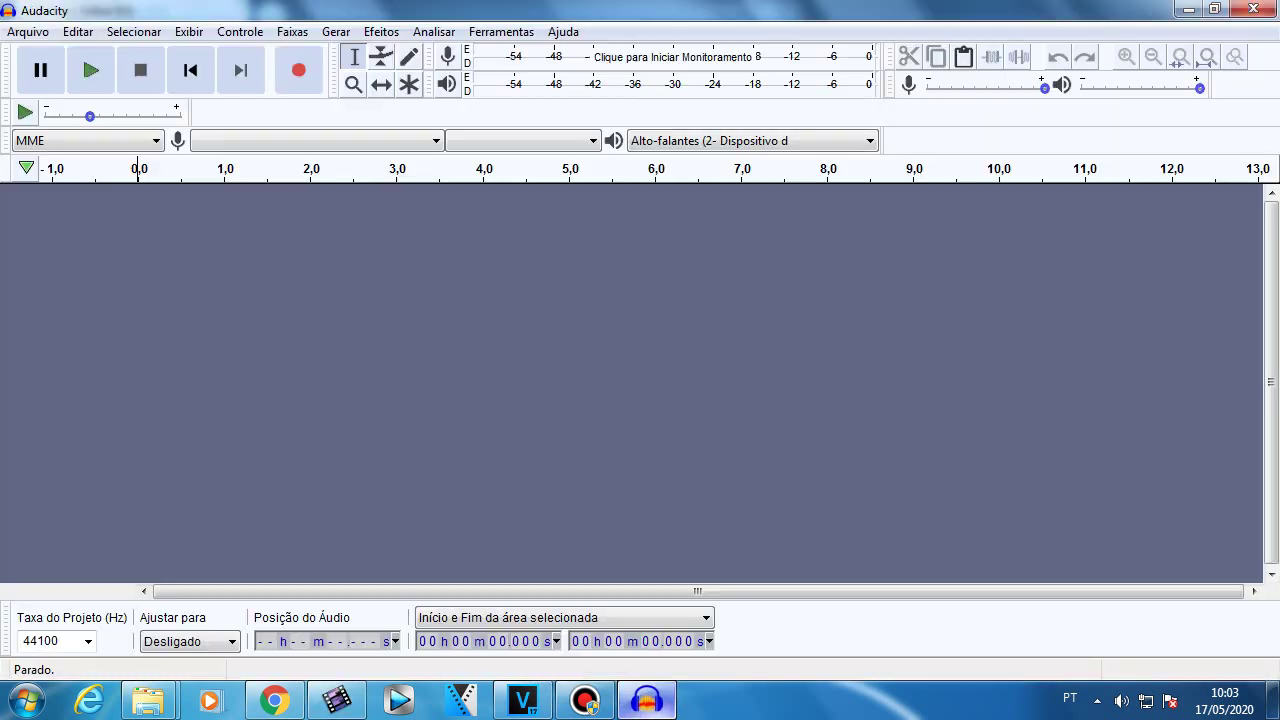
pyautogui.click(27, 31)
pyautogui.click(52, 76)
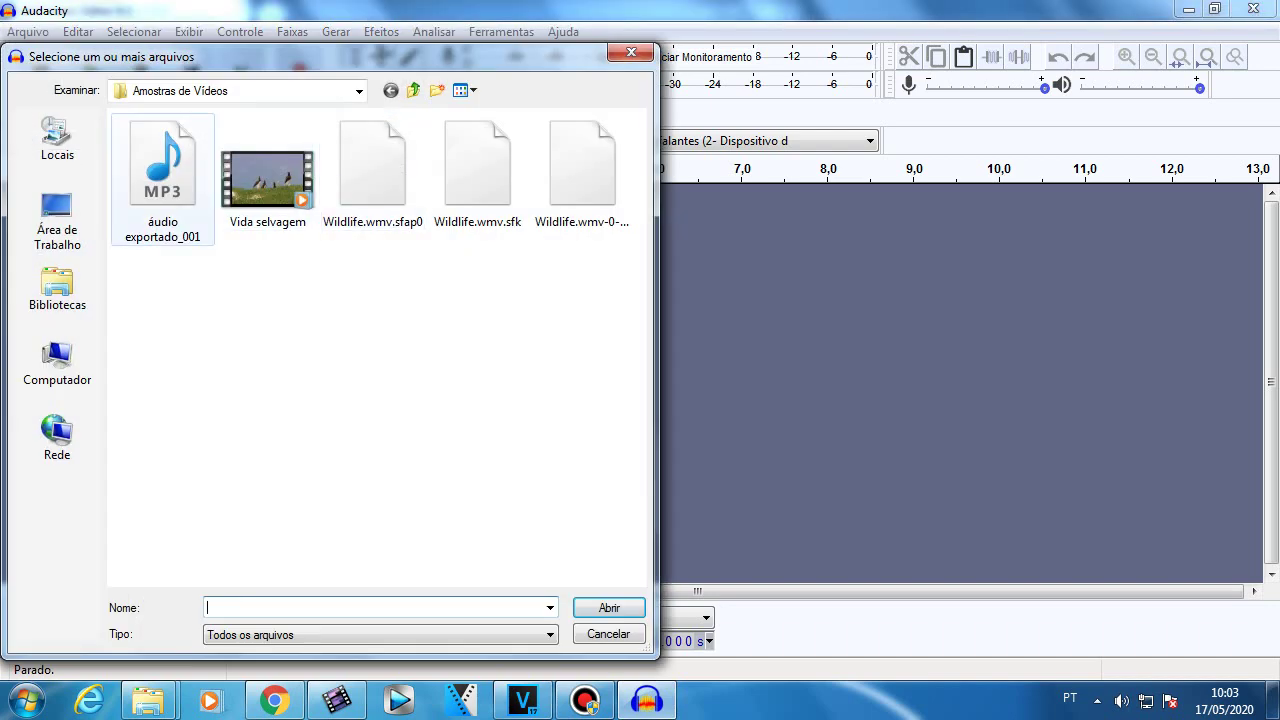
pyautogui.doubleClick(162, 180)
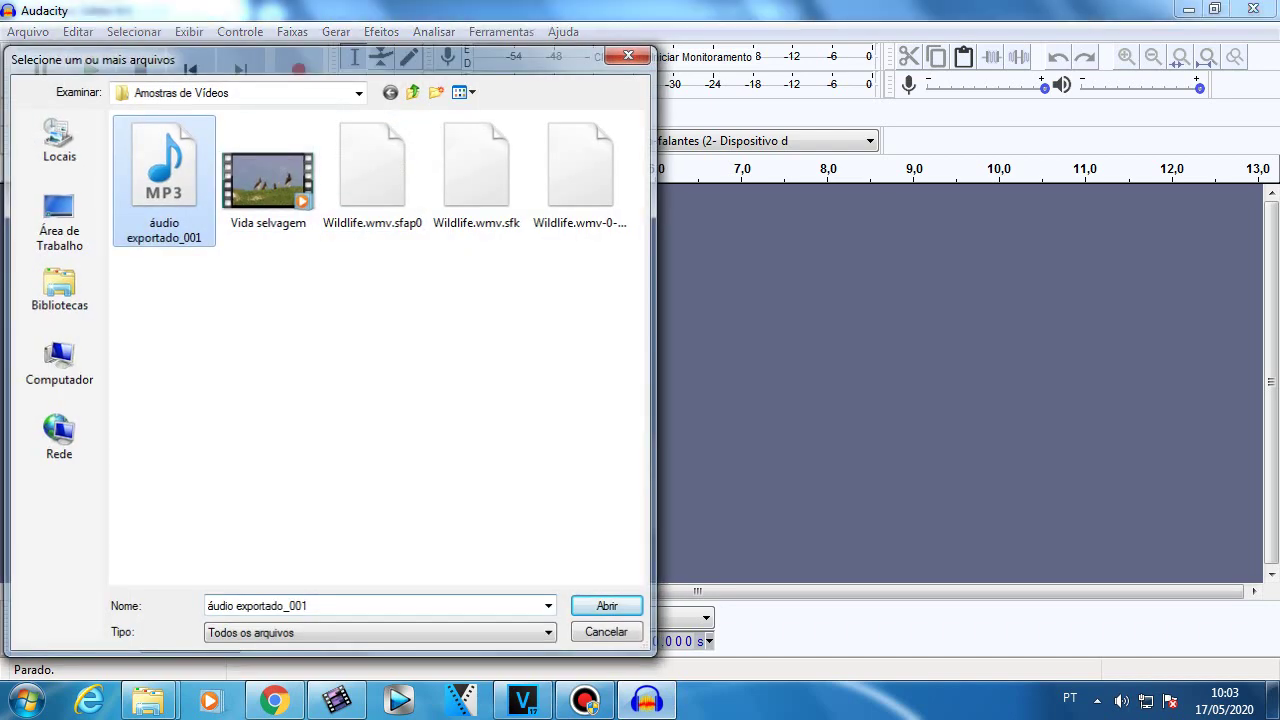
pyautogui.hotkey('ctrl', 'a')
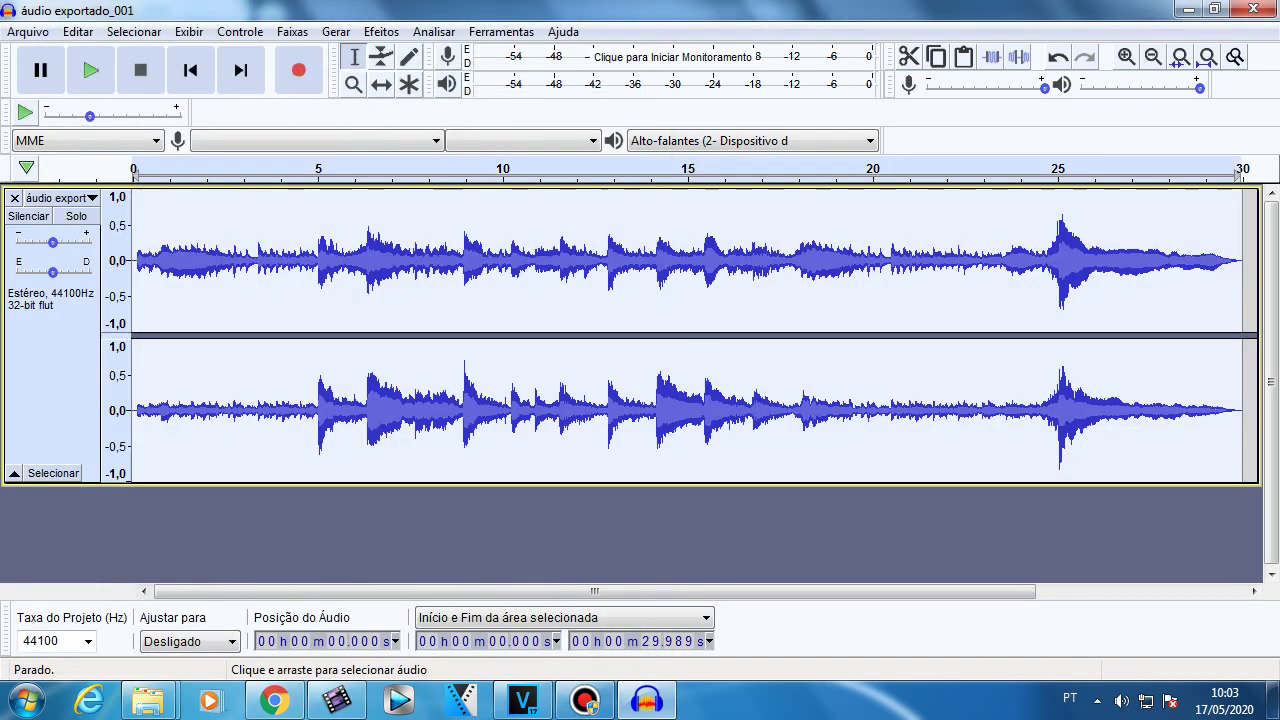
pyautogui.click(381, 31)
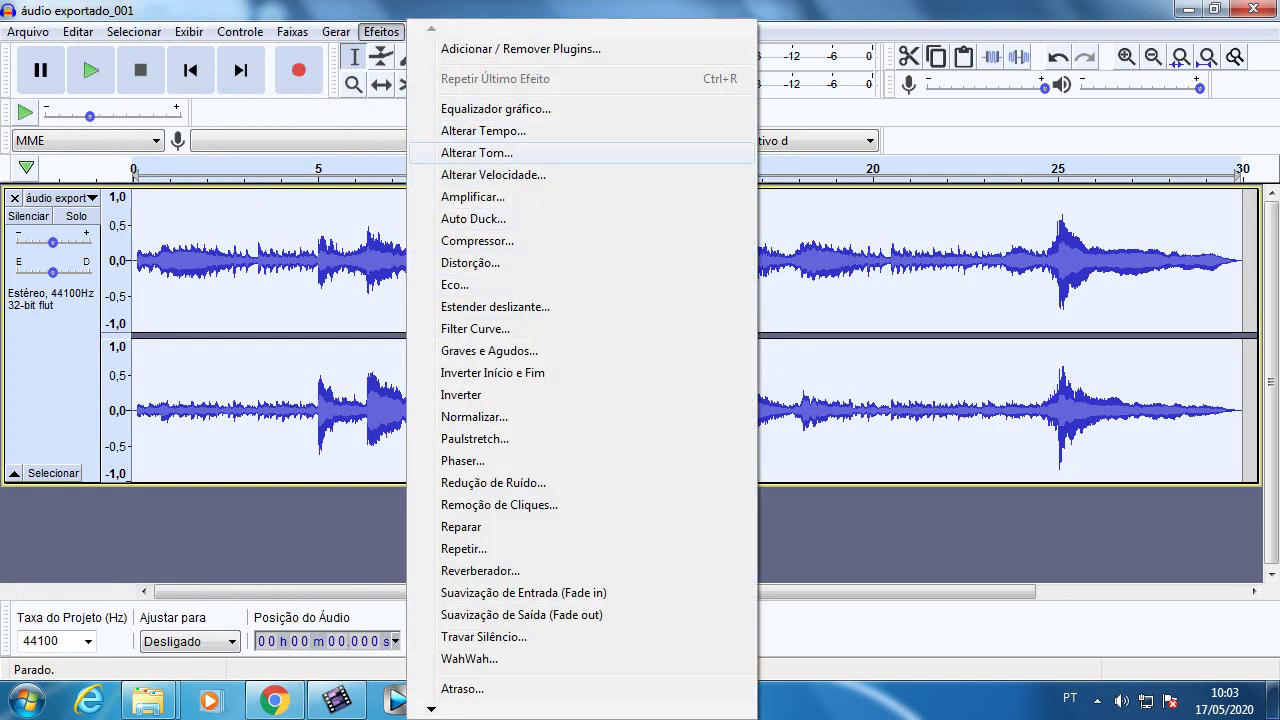
pyautogui.click(477, 153)
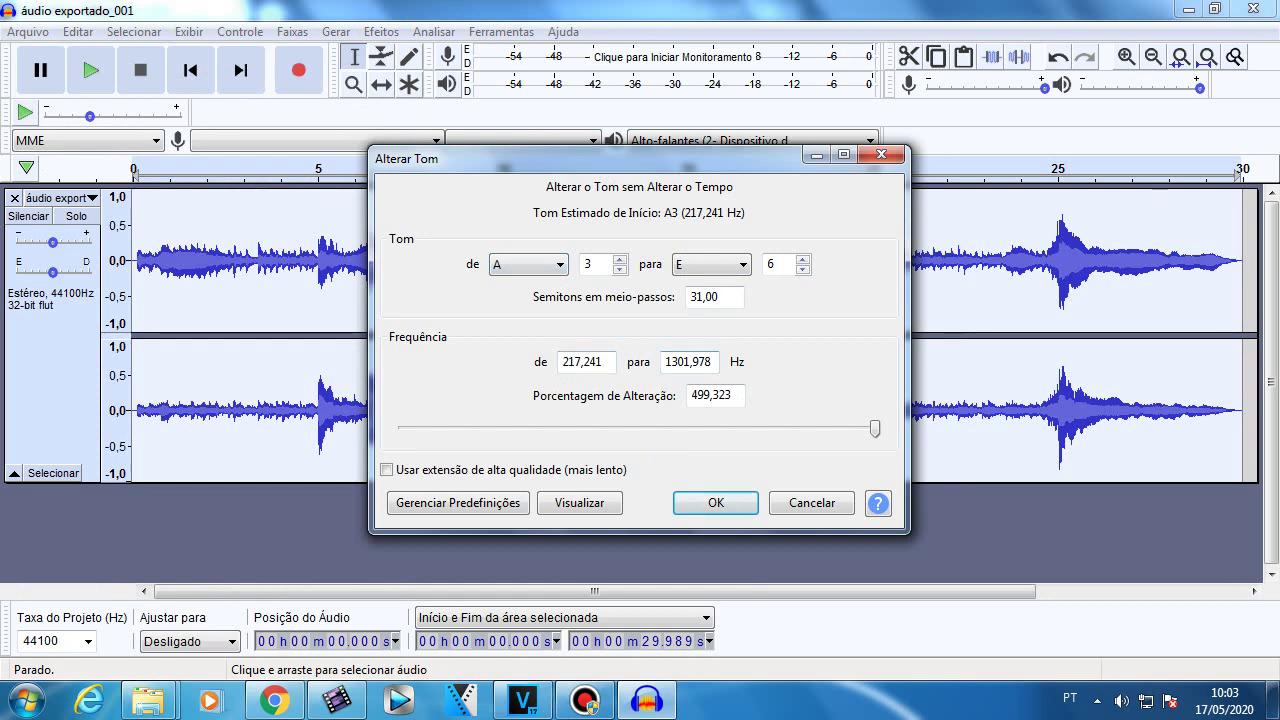
pyautogui.doubleClick(704, 297)
pyautogui.click(812, 503)
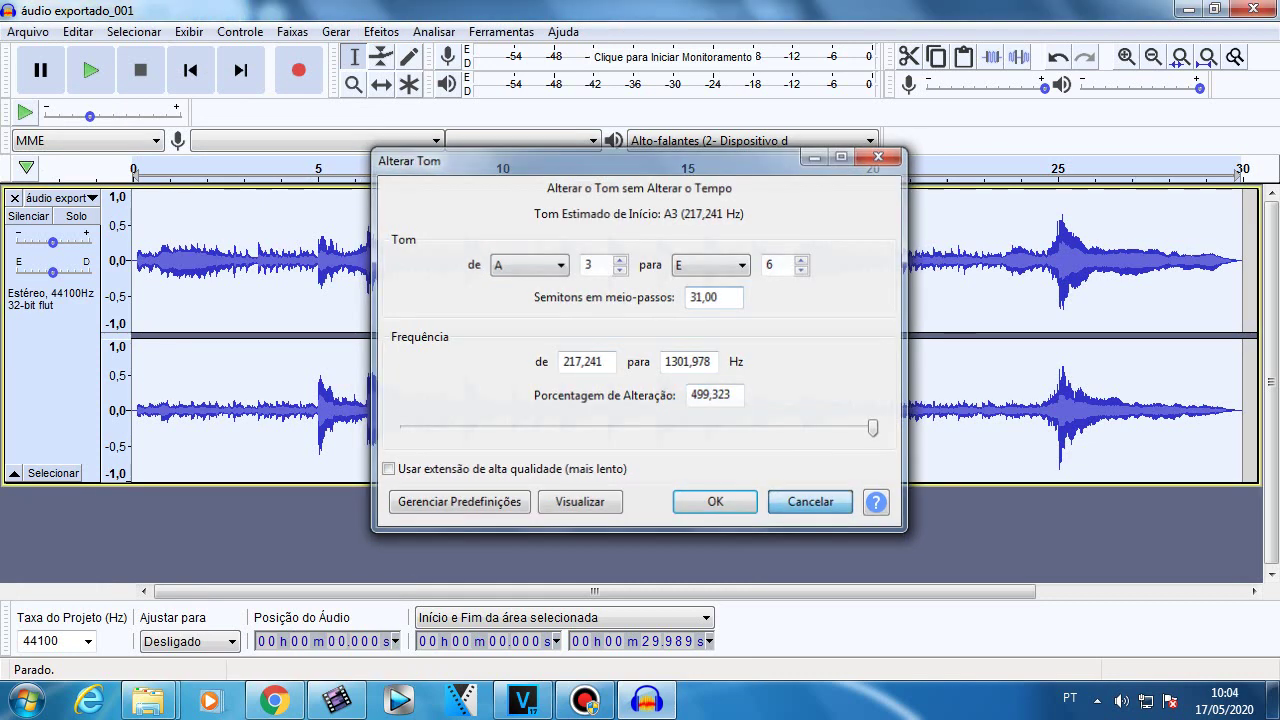
pyautogui.click(381, 31)
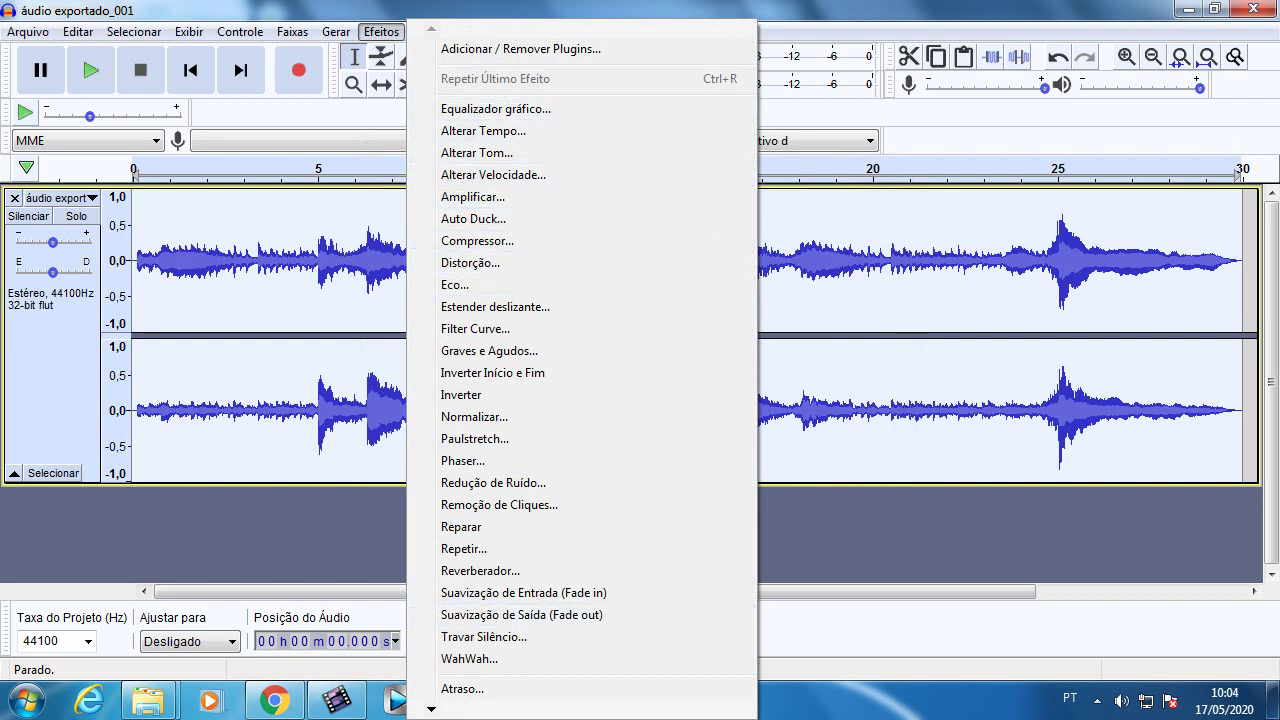
pyautogui.moveTo(431, 709)
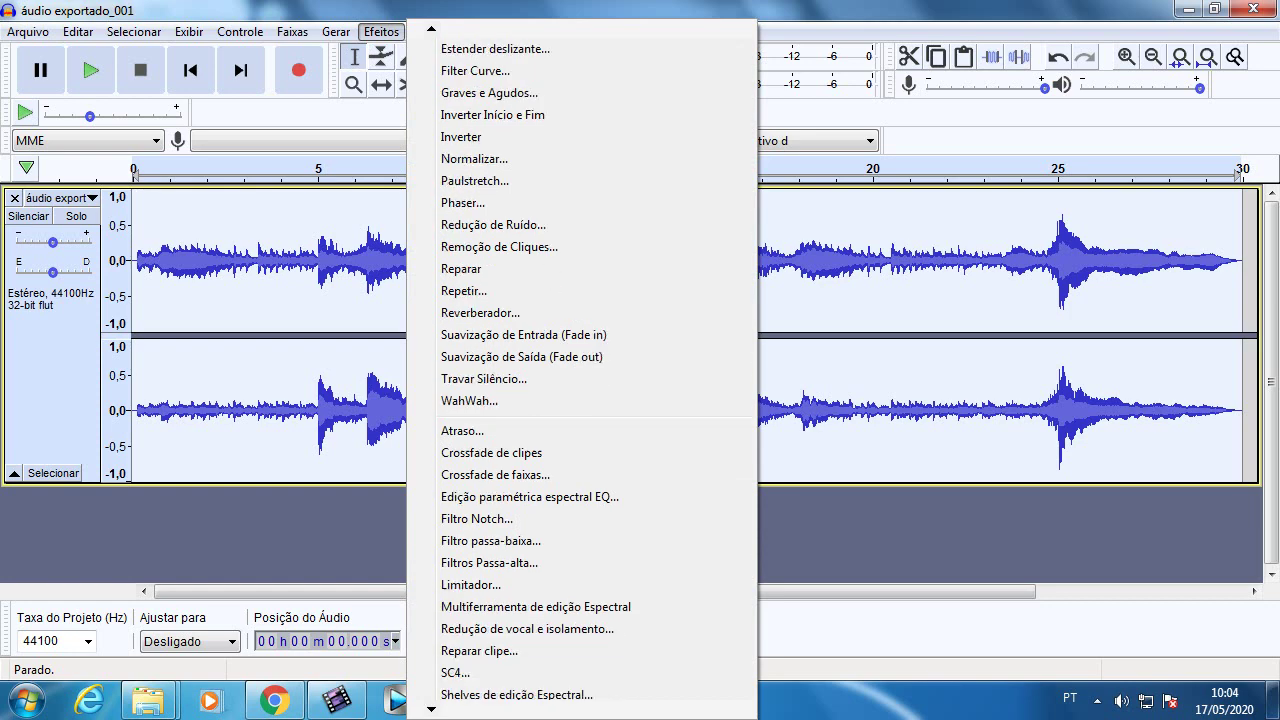
pyautogui.scroll(-2, 589, 370)
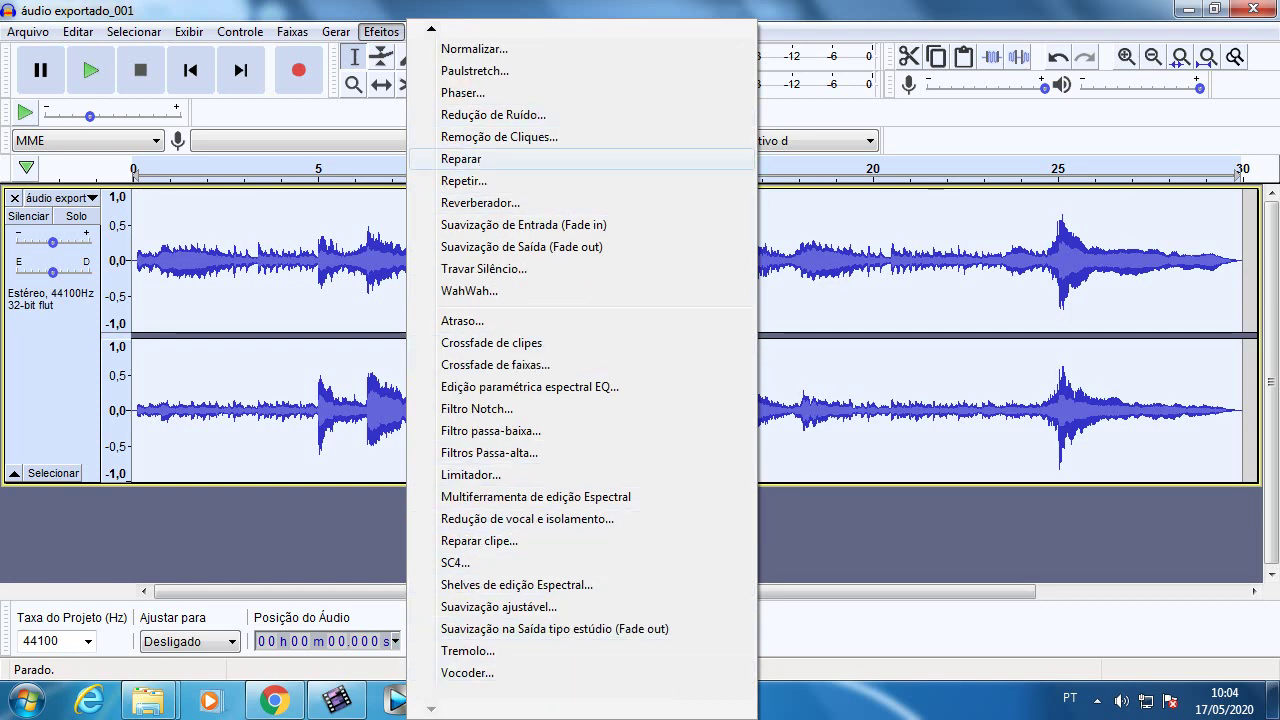
pyautogui.moveTo(431, 29)
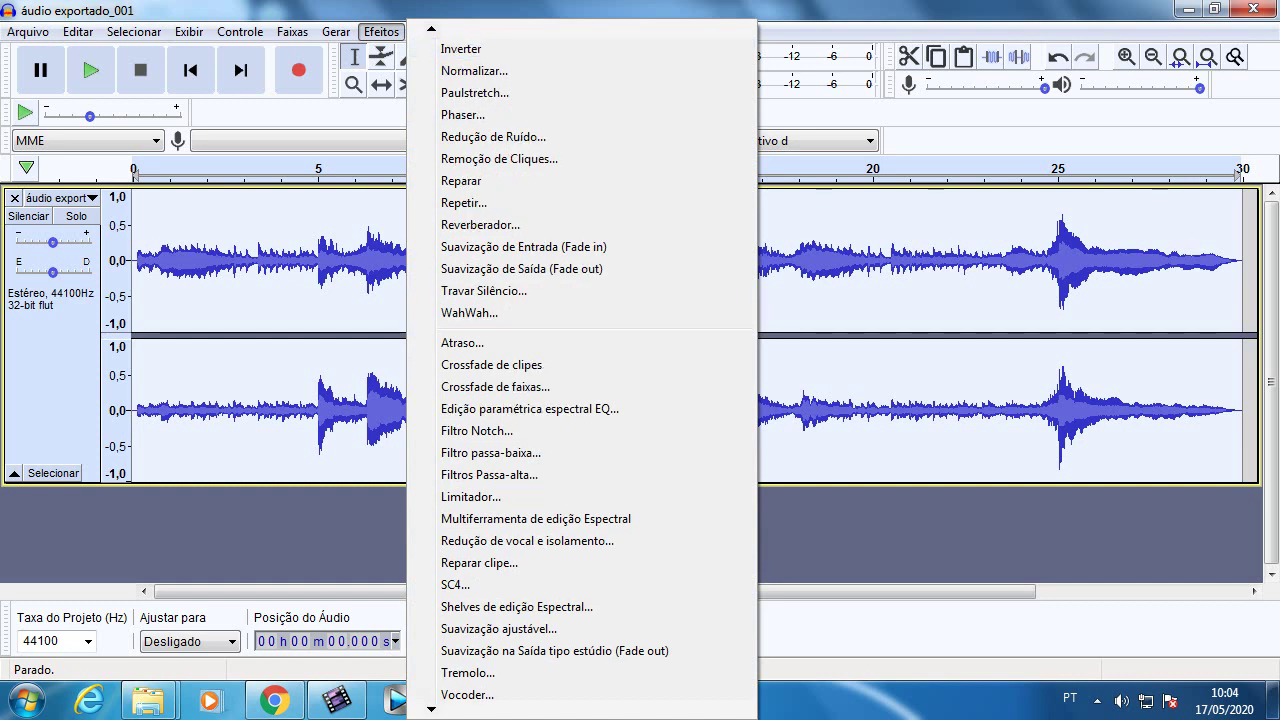
pyautogui.scroll(4, 582, 370)
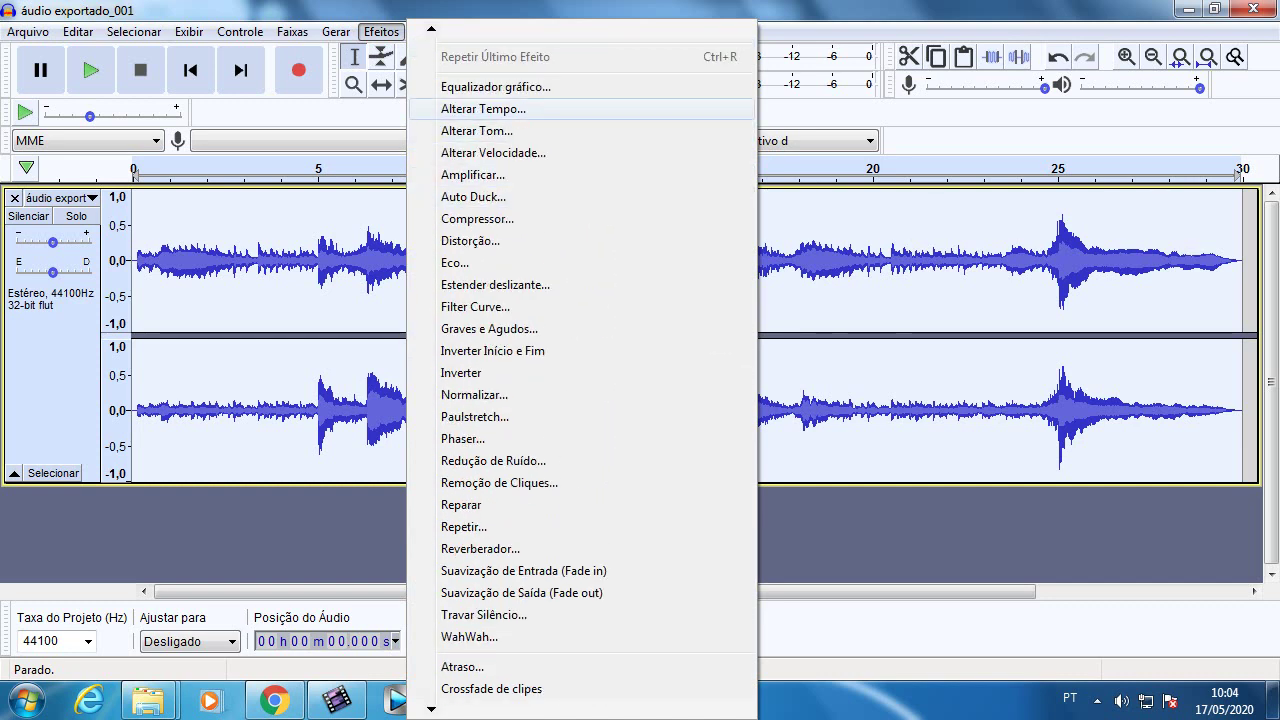
pyautogui.click(483, 108)
pyautogui.click(812, 475)
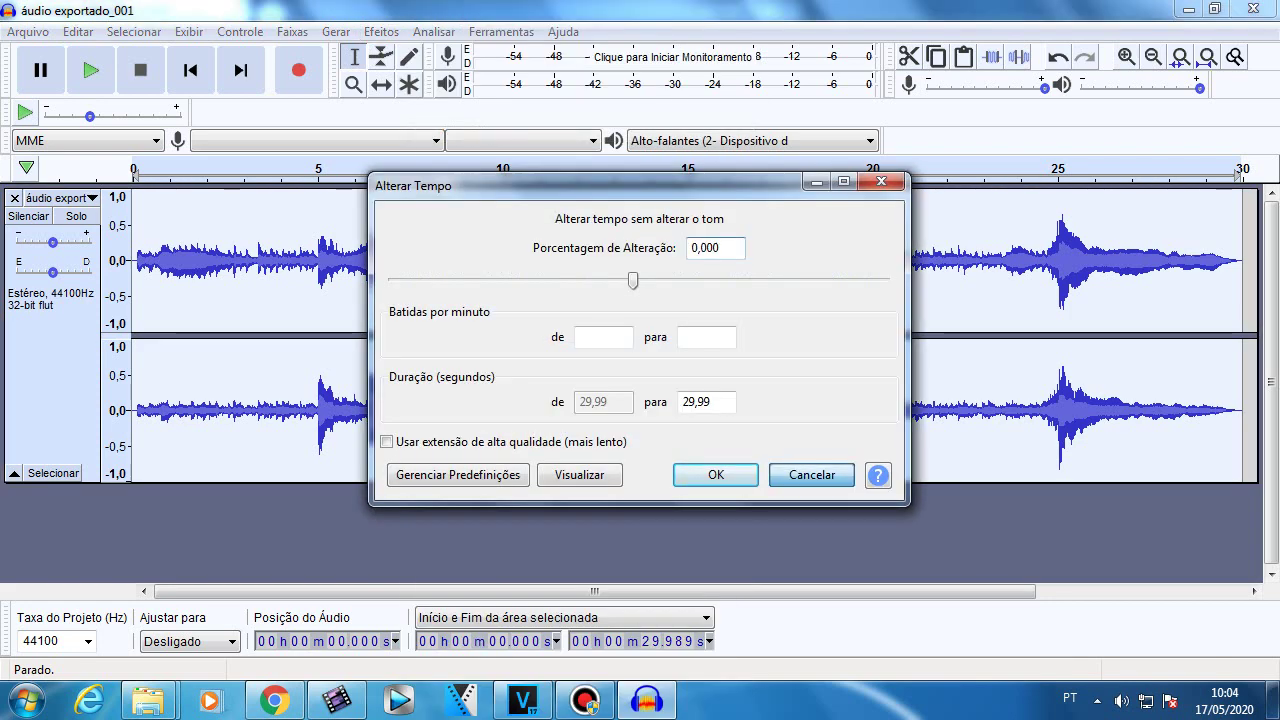
# - Look through the plug-in manager's list, select IL Vocodex and accept the dialog
pyautogui.click(381, 31)
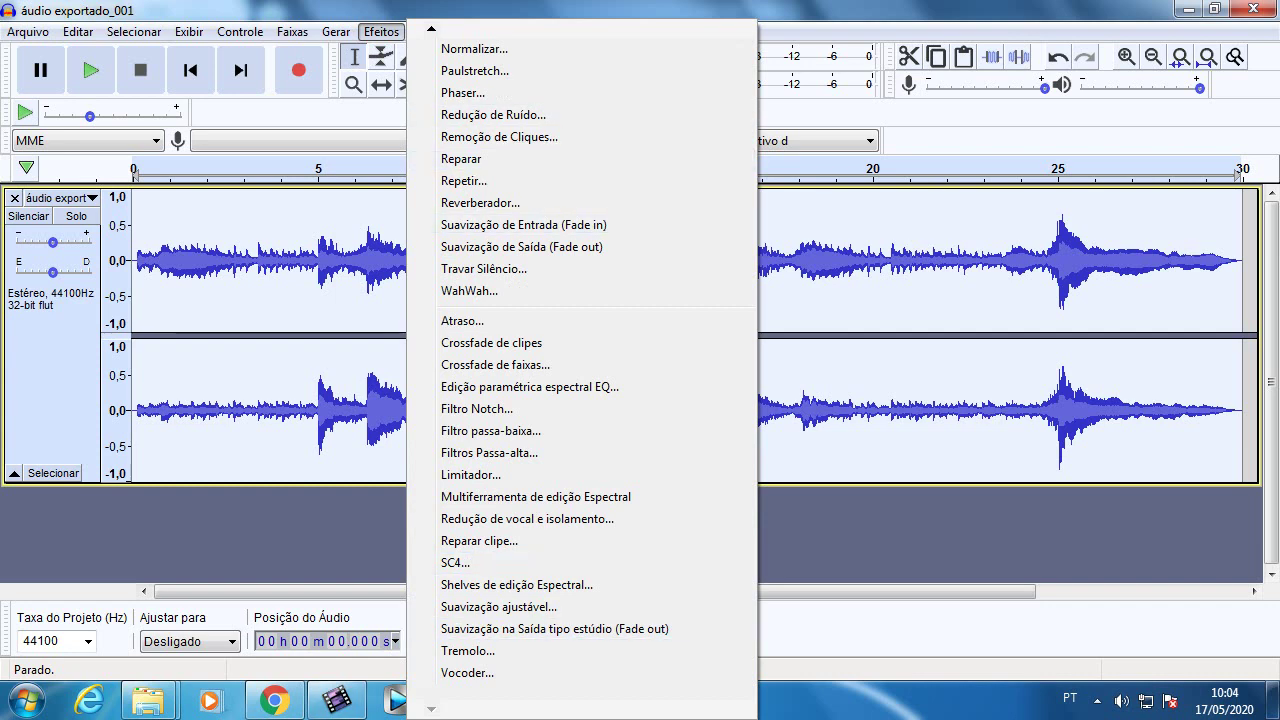
pyautogui.moveTo(431, 29)
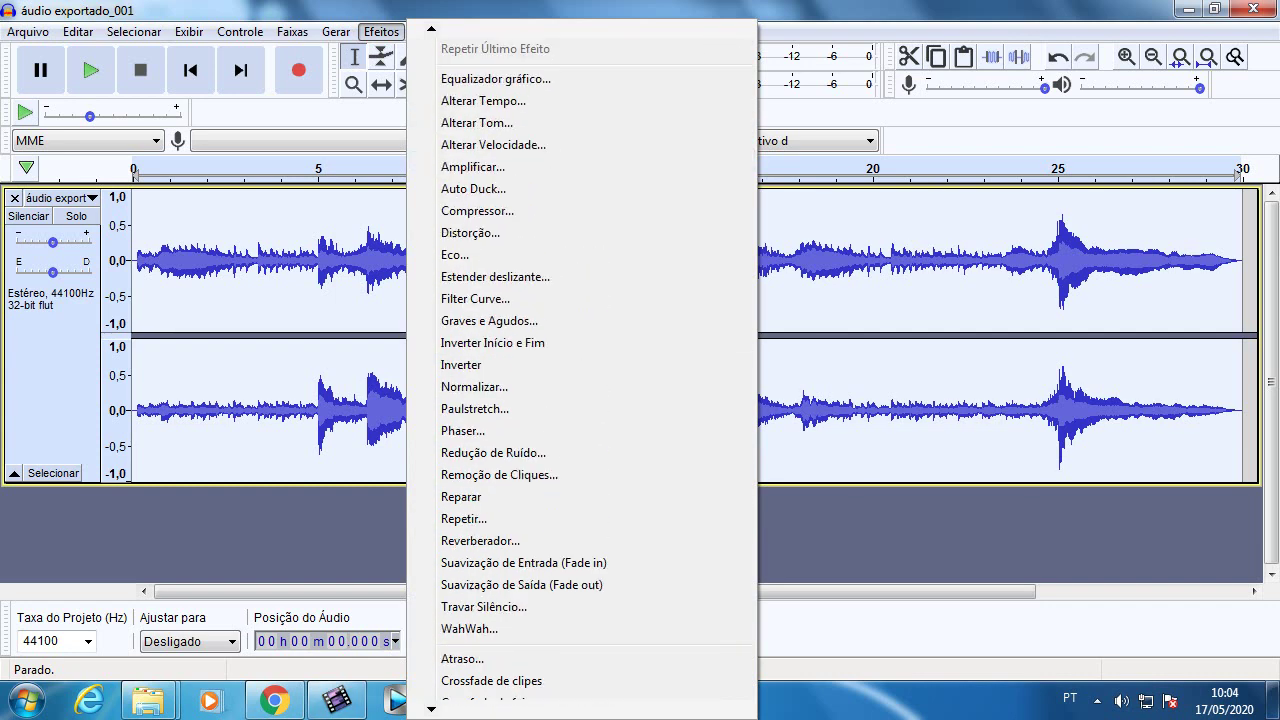
pyautogui.click(520, 48)
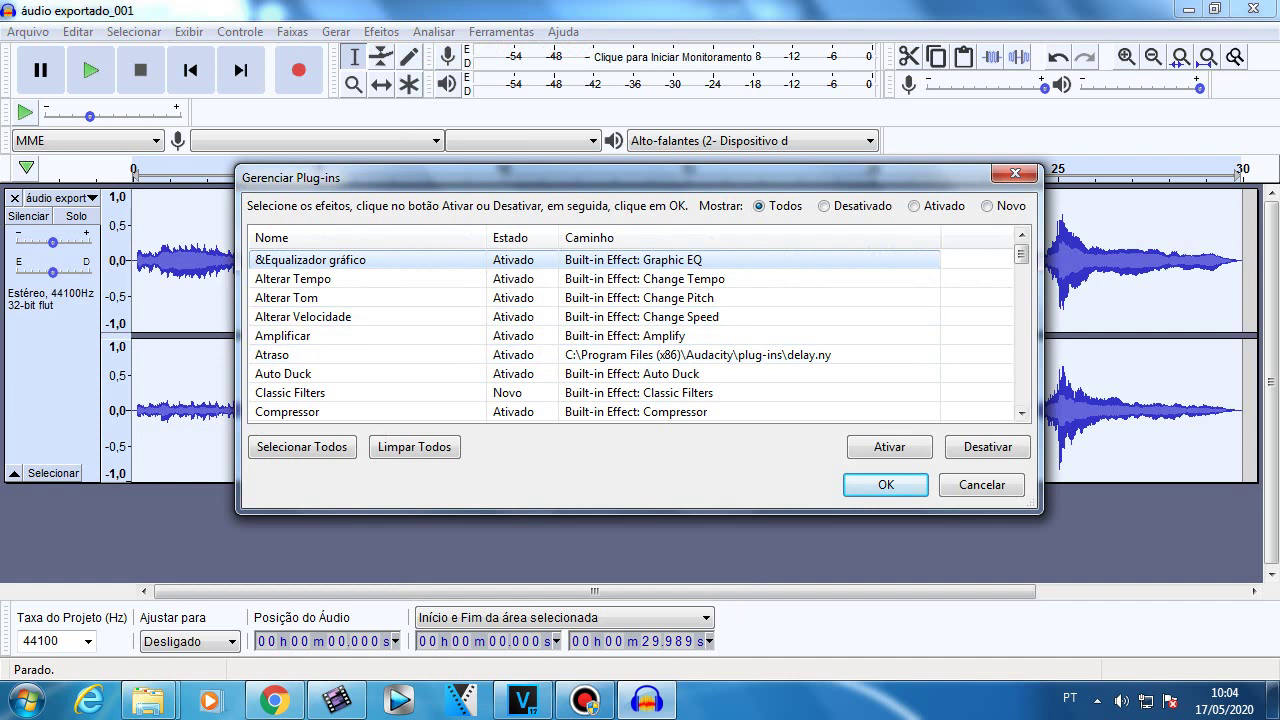
pyautogui.scroll(-6, 640, 335)
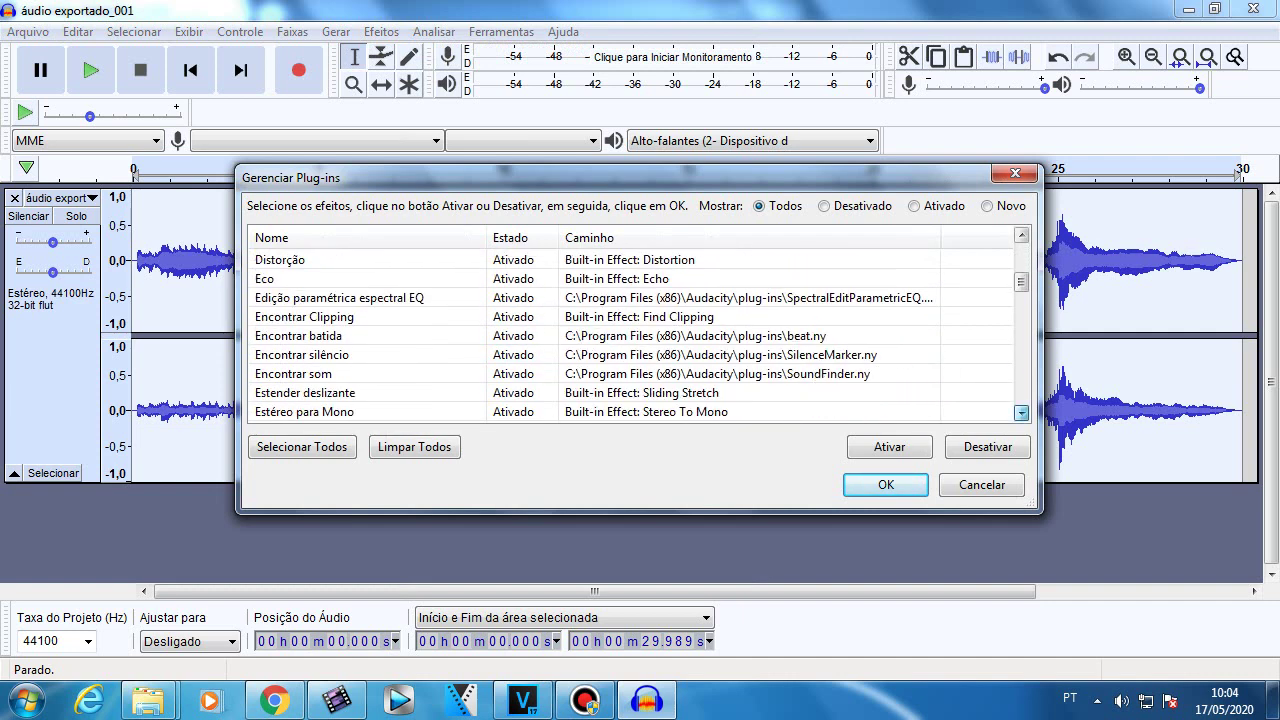
pyautogui.scroll(-4, 640, 335)
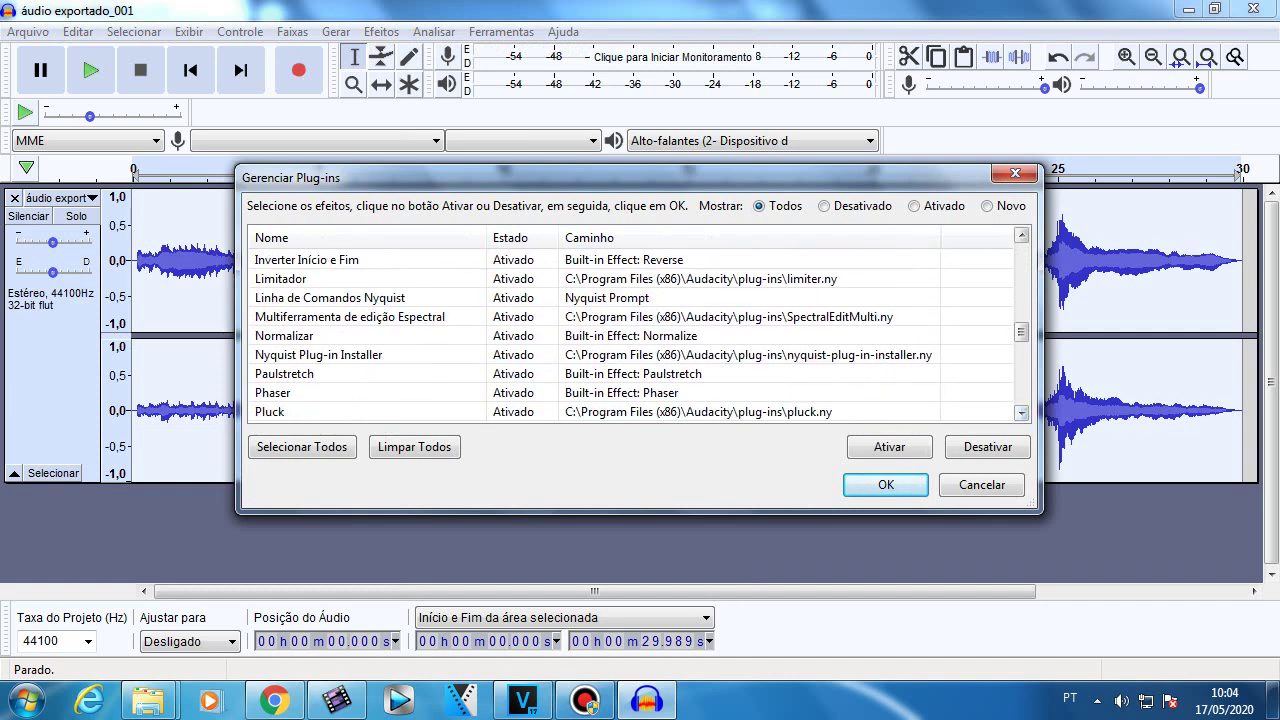
pyautogui.scroll(3, 640, 335)
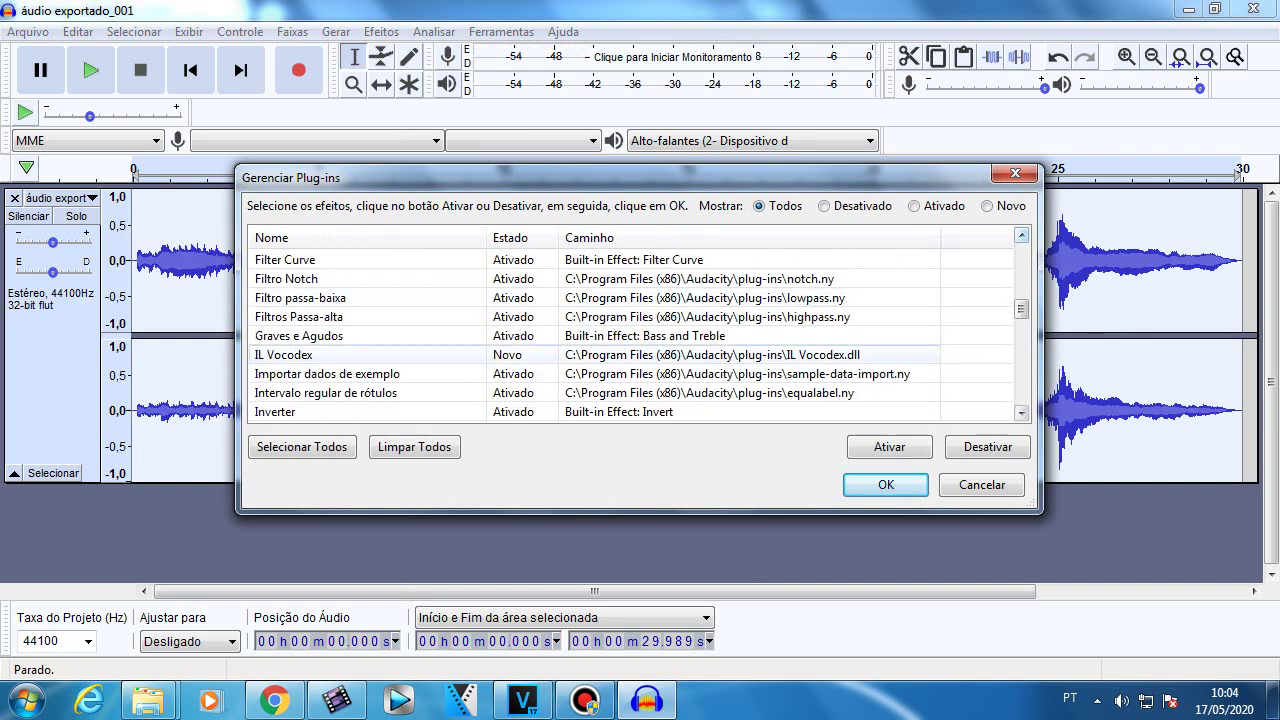
pyautogui.click(310, 355)
pyautogui.click(886, 485)
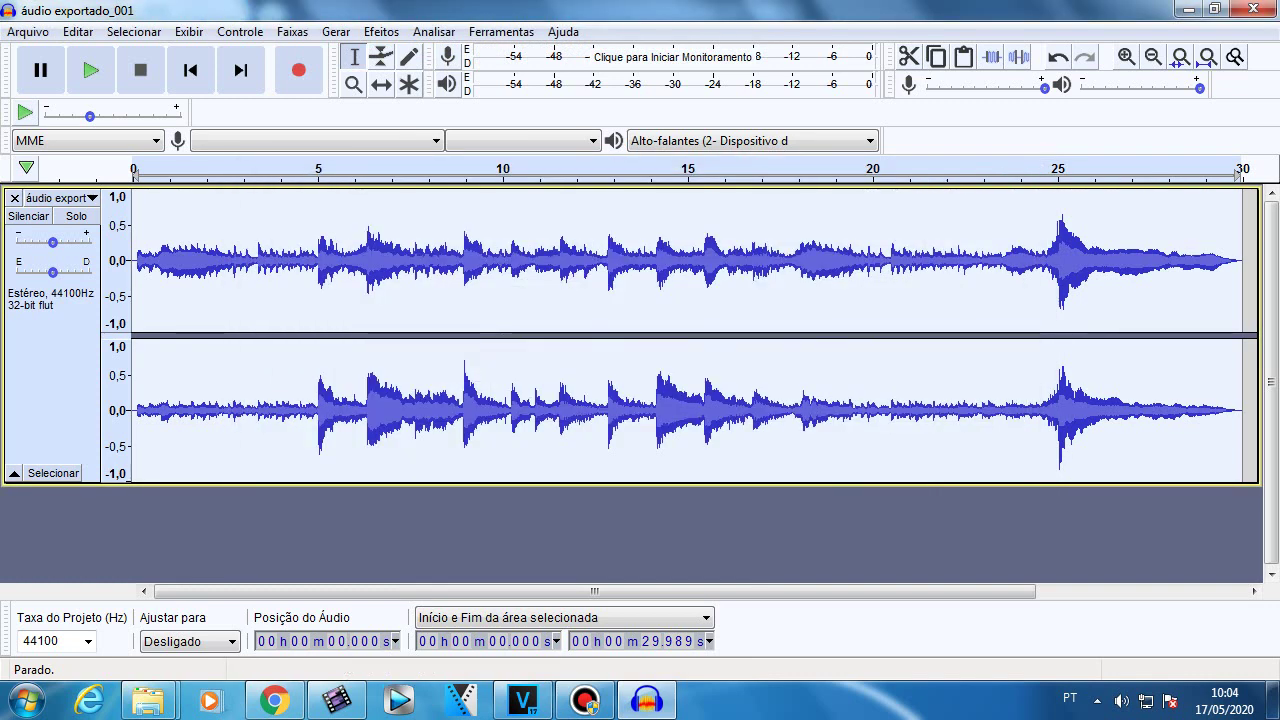
# - Try the Inverter Início e Fim effect on the whole track and undo it
pyautogui.click(381, 31)
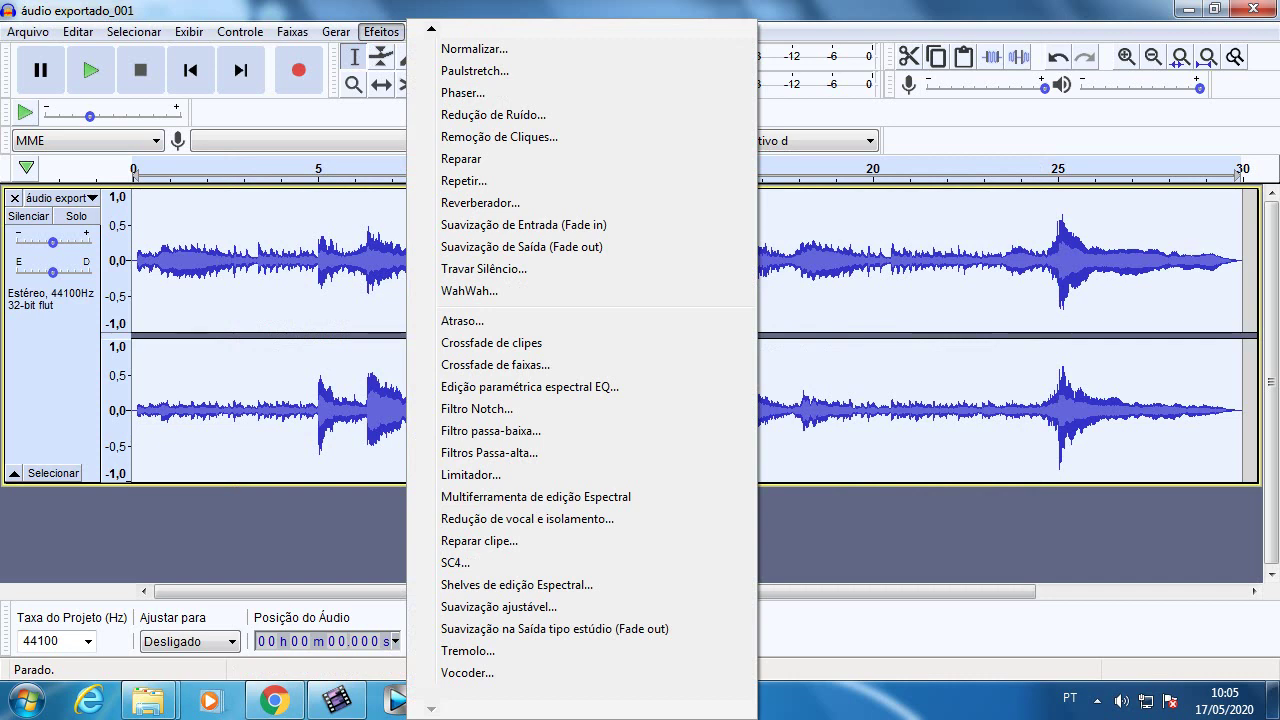
pyautogui.moveTo(431, 29)
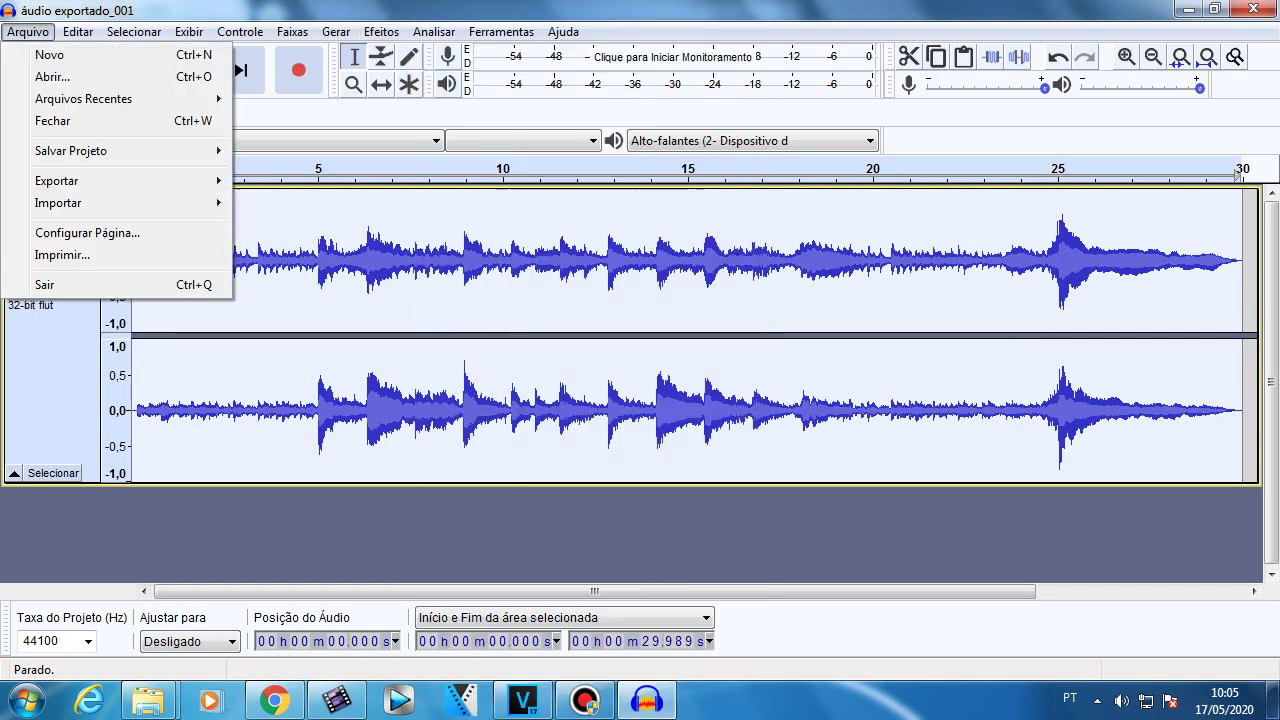
pyautogui.moveTo(381, 32)
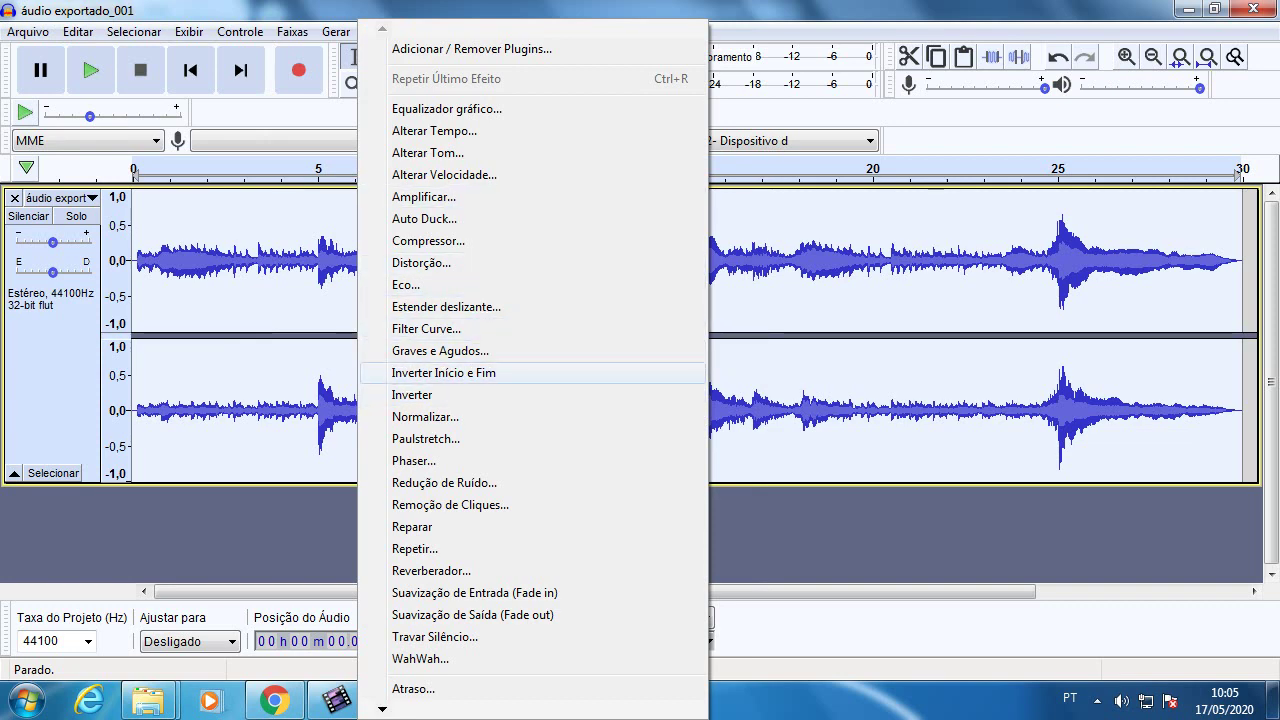
pyautogui.click(443, 372)
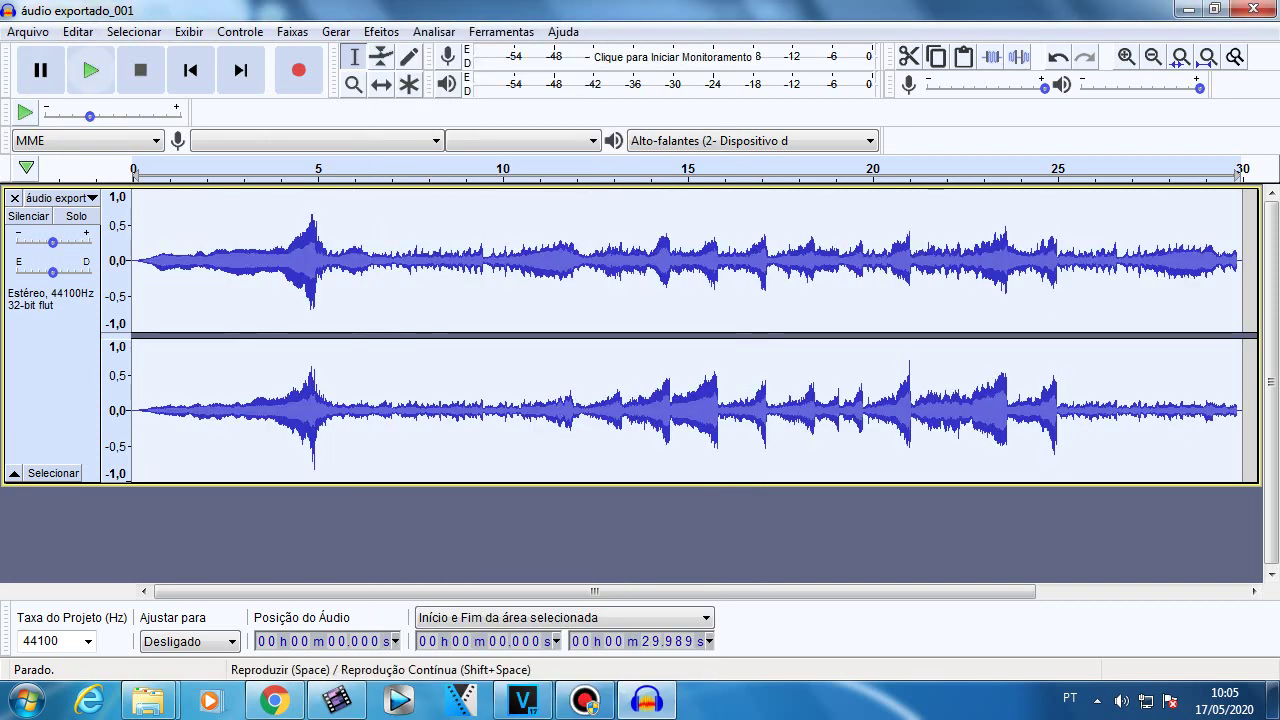
pyautogui.click(78, 31)
pyautogui.click(160, 55)
pyautogui.click(381, 31)
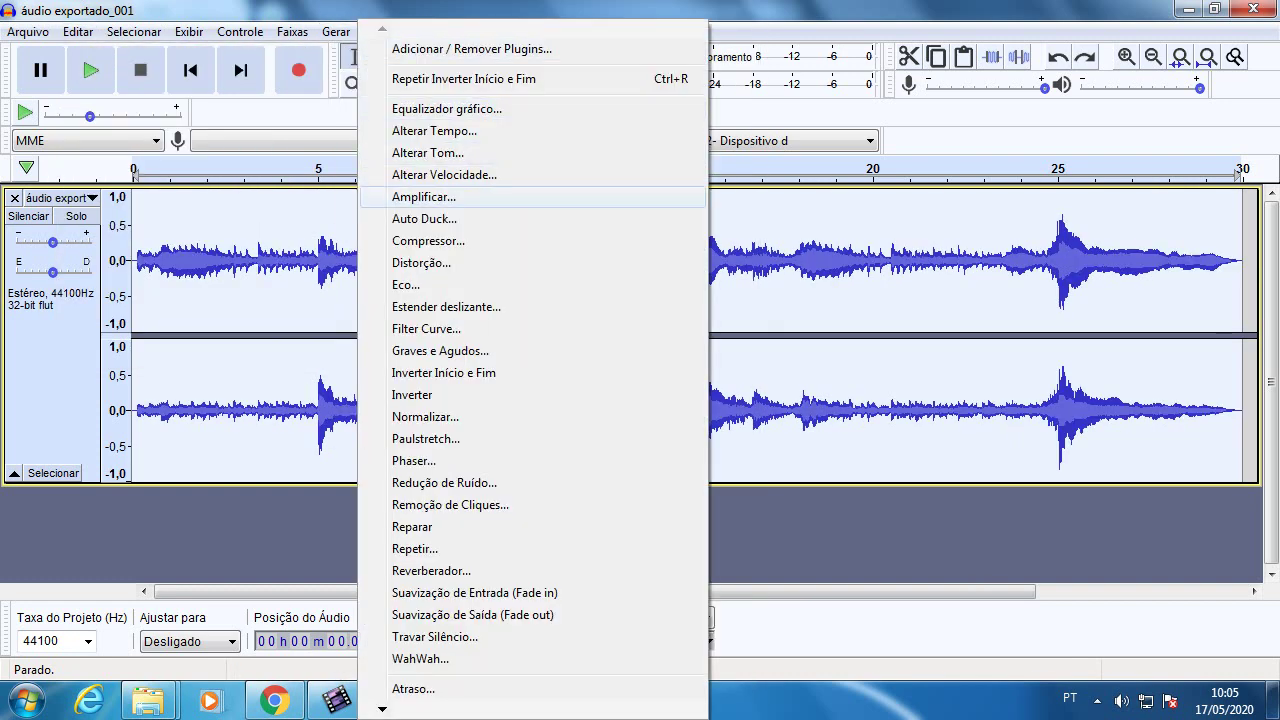
pyautogui.click(444, 174)
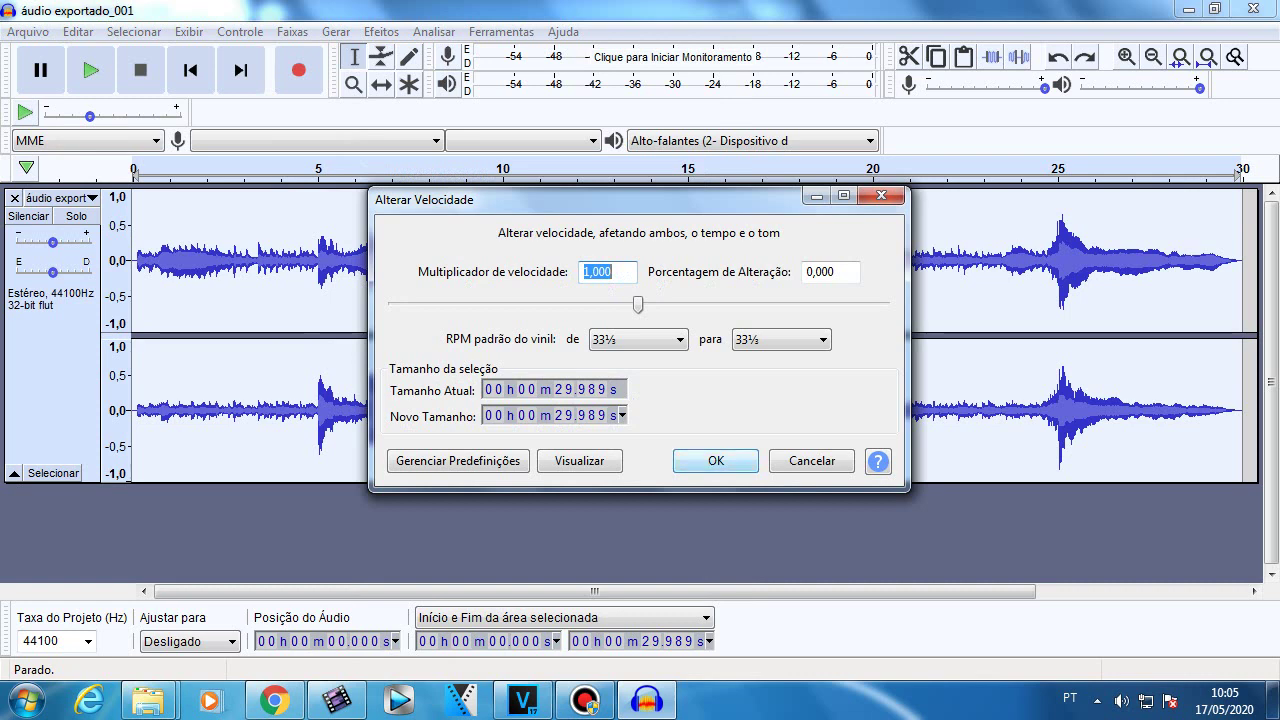
pyautogui.click(812, 461)
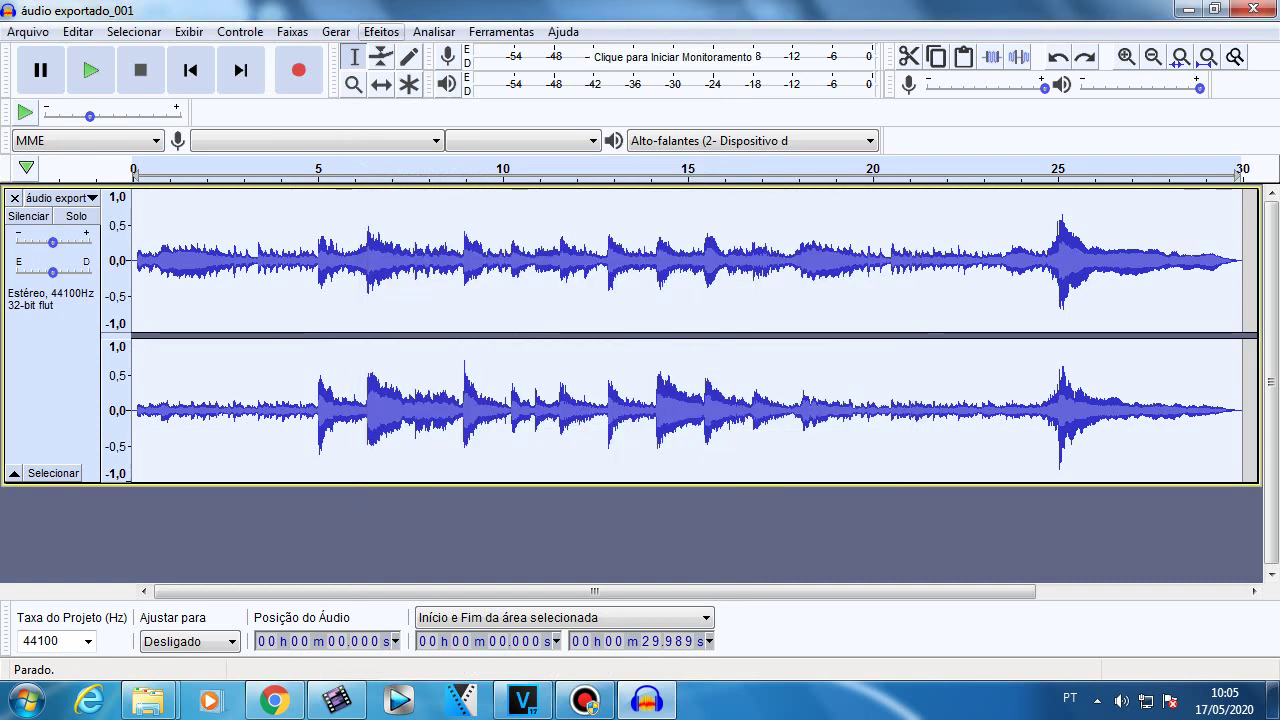
pyautogui.click(381, 31)
pyautogui.moveTo(381, 31)
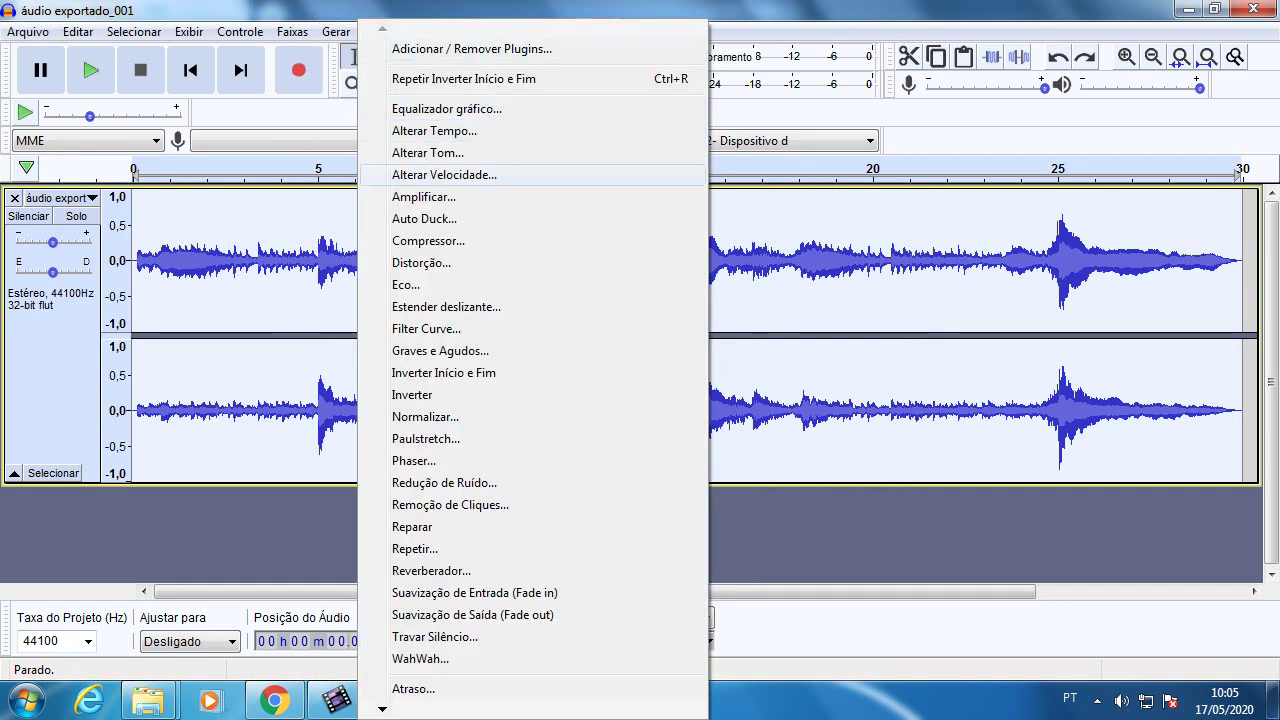
pyautogui.moveTo(134, 32)
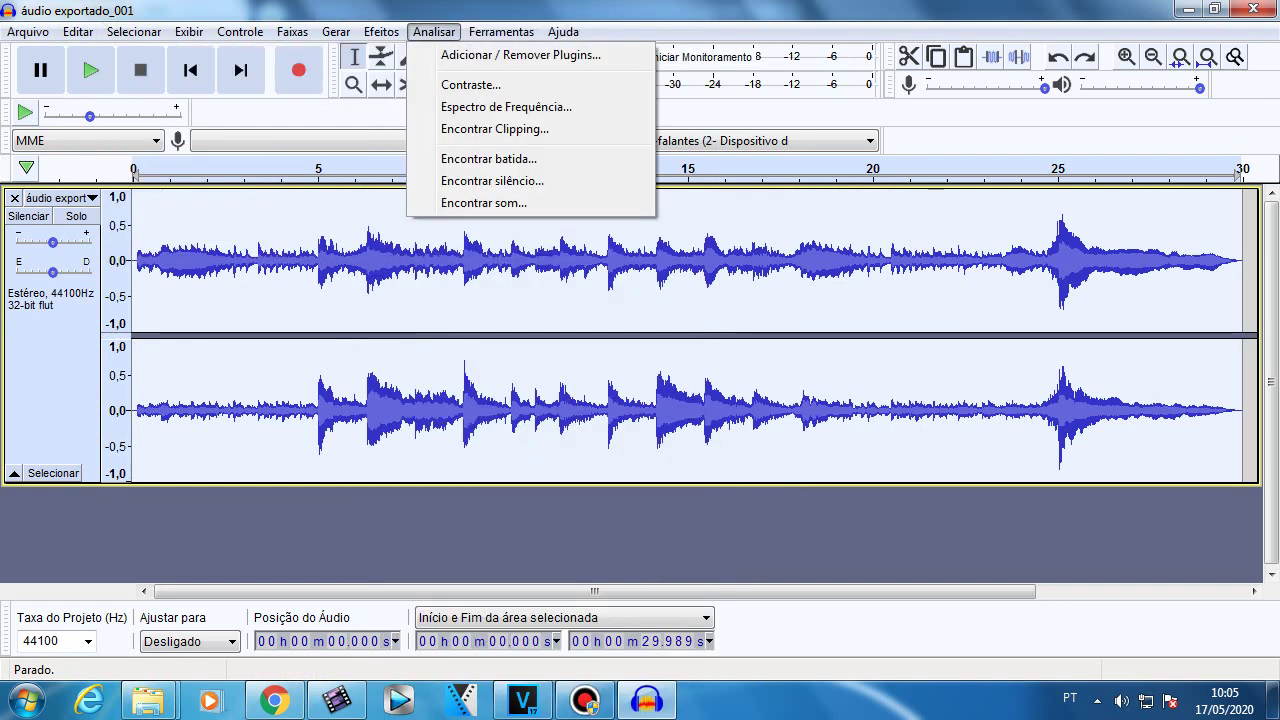
pyautogui.moveTo(502, 31)
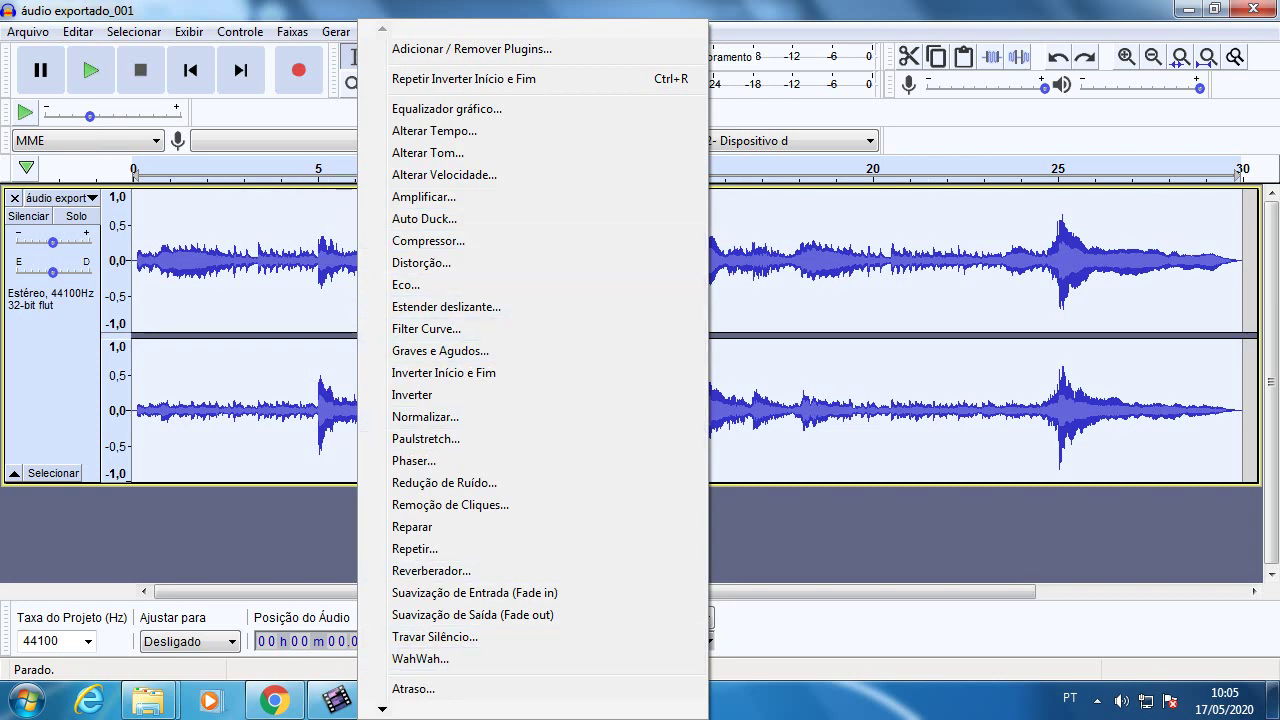
pyautogui.moveTo(382, 709)
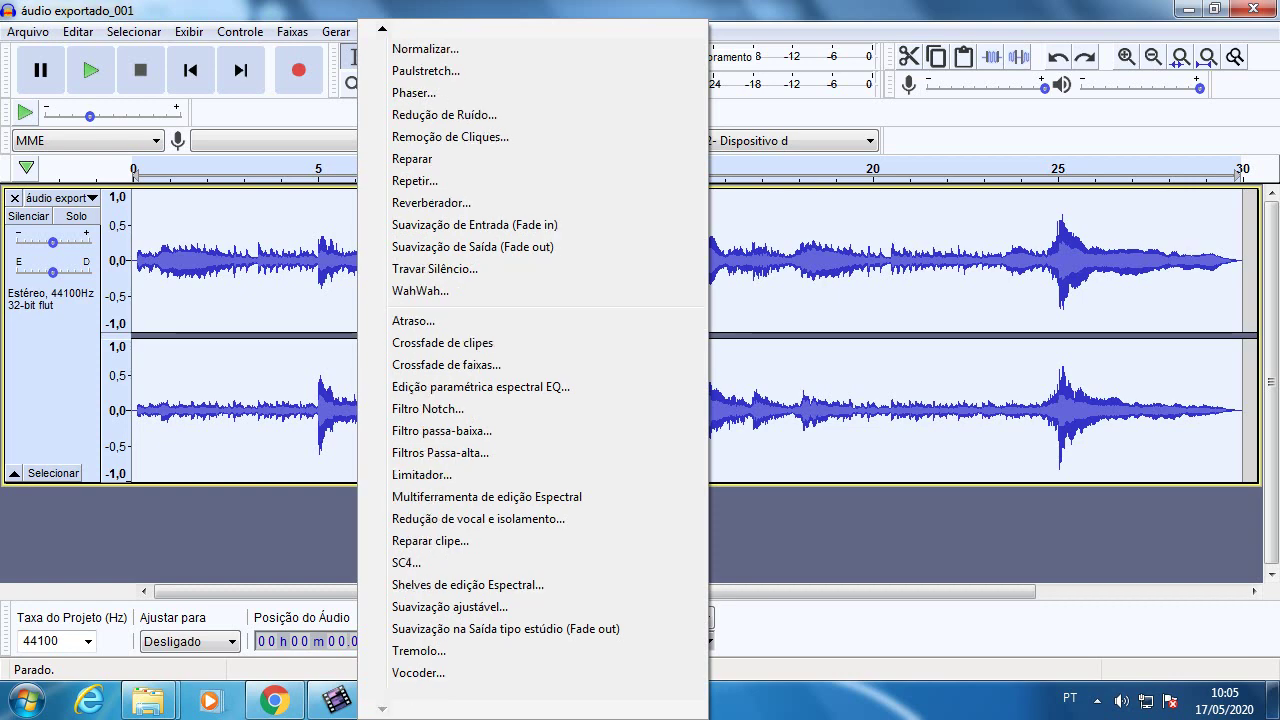
pyautogui.moveTo(240, 32)
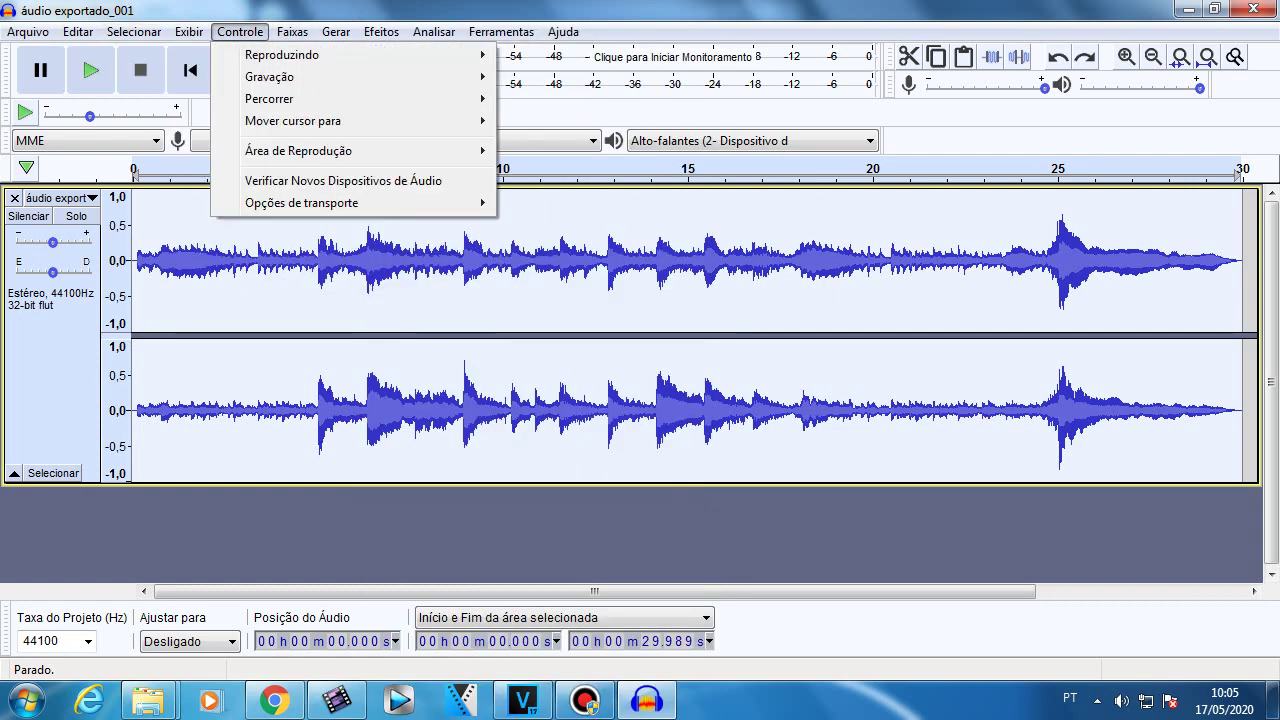
pyautogui.moveTo(292, 32)
pyautogui.press('Right')
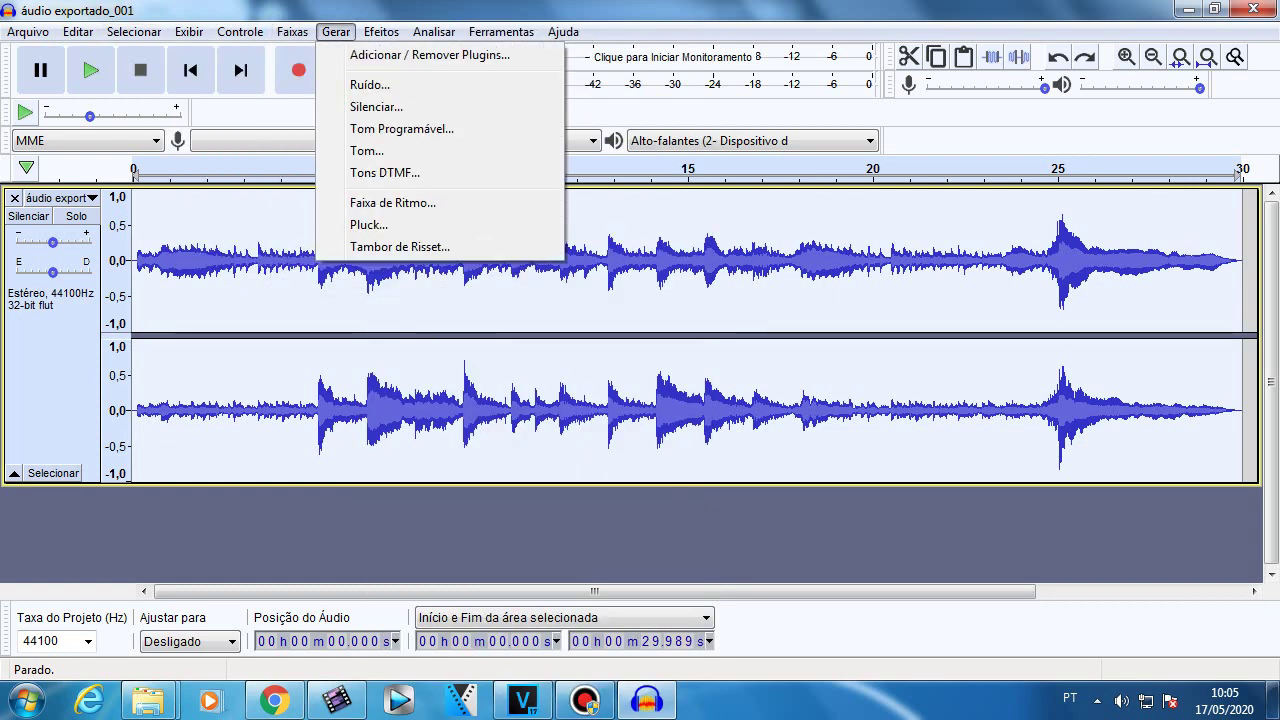
pyautogui.press('Left')
pyautogui.press('Left')
pyautogui.press('Left')
pyautogui.press('Left')
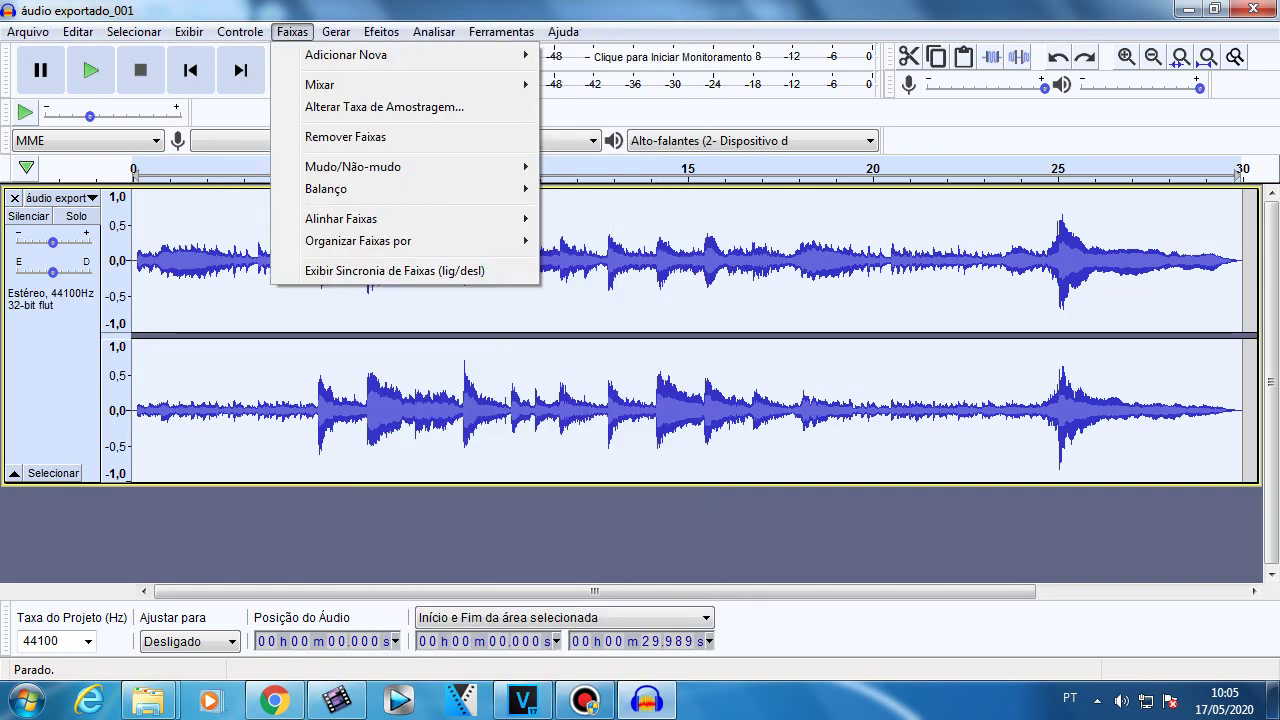
pyautogui.press('Left')
pyautogui.press('Right')
pyautogui.press('Right')
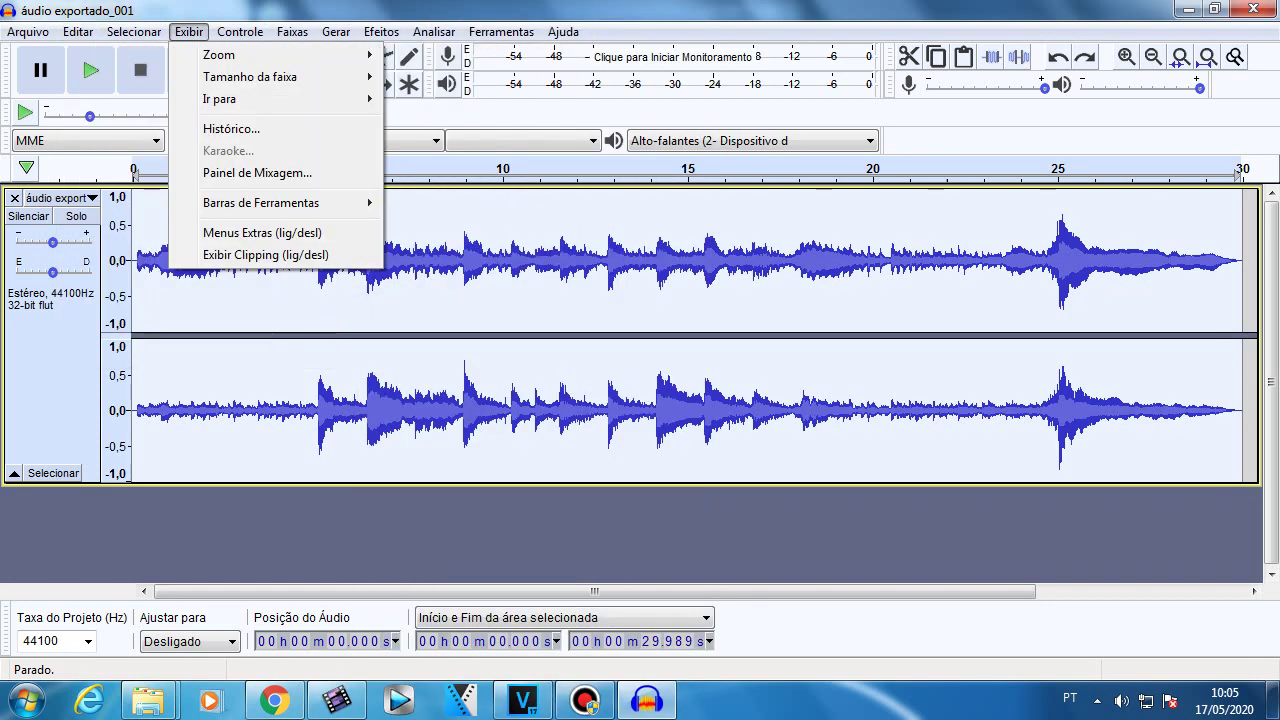
pyautogui.press('Left')
pyautogui.press('Left')
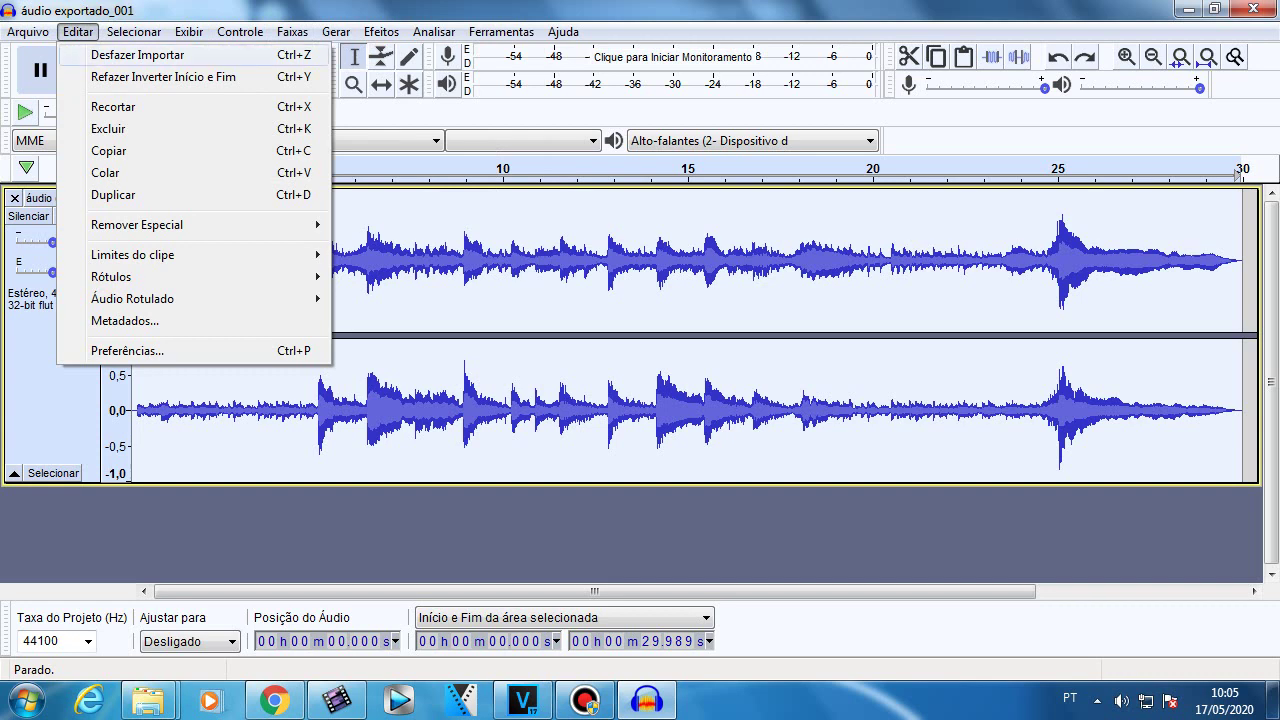
pyautogui.press('Right')
pyautogui.press('Right')
pyautogui.press('Right')
pyautogui.press('Right')
pyautogui.press('Right')
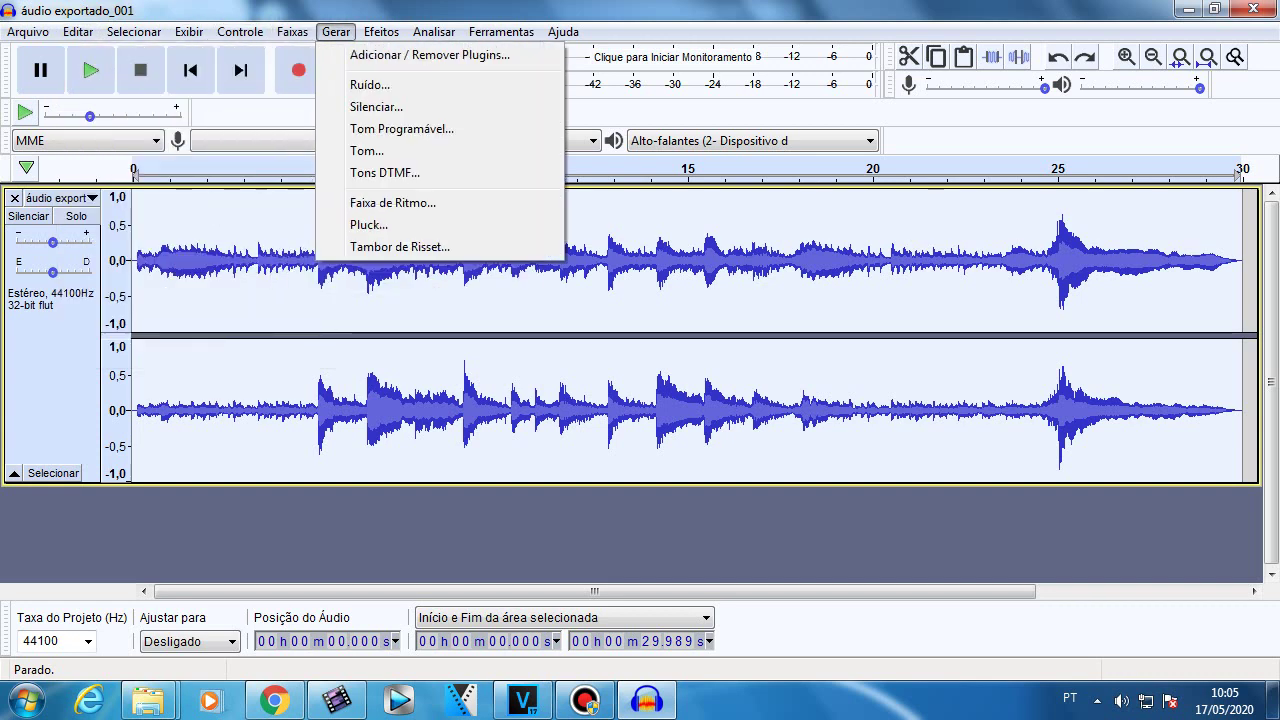
pyautogui.press('Right')
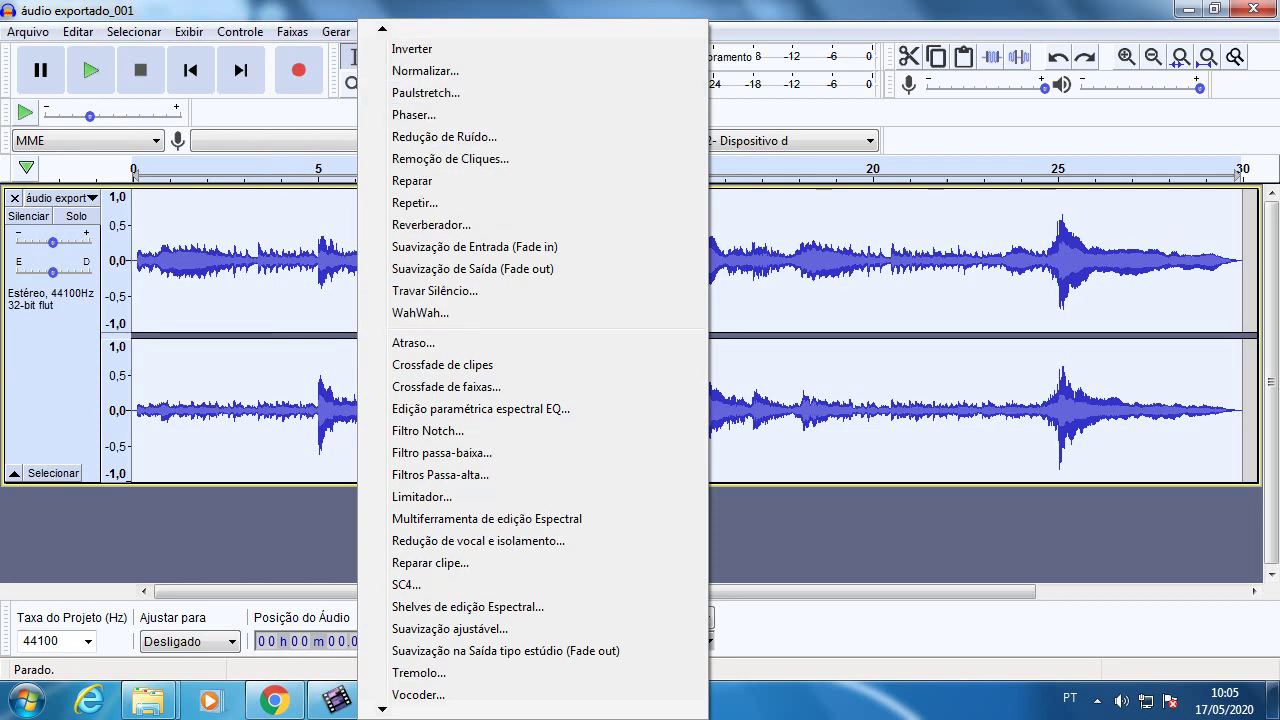
# - Try the Alterar Tom effect with starting octave 0 and target octave 6, return the starting octave to 3 and cancel
pyautogui.scroll(8, 530, 360)
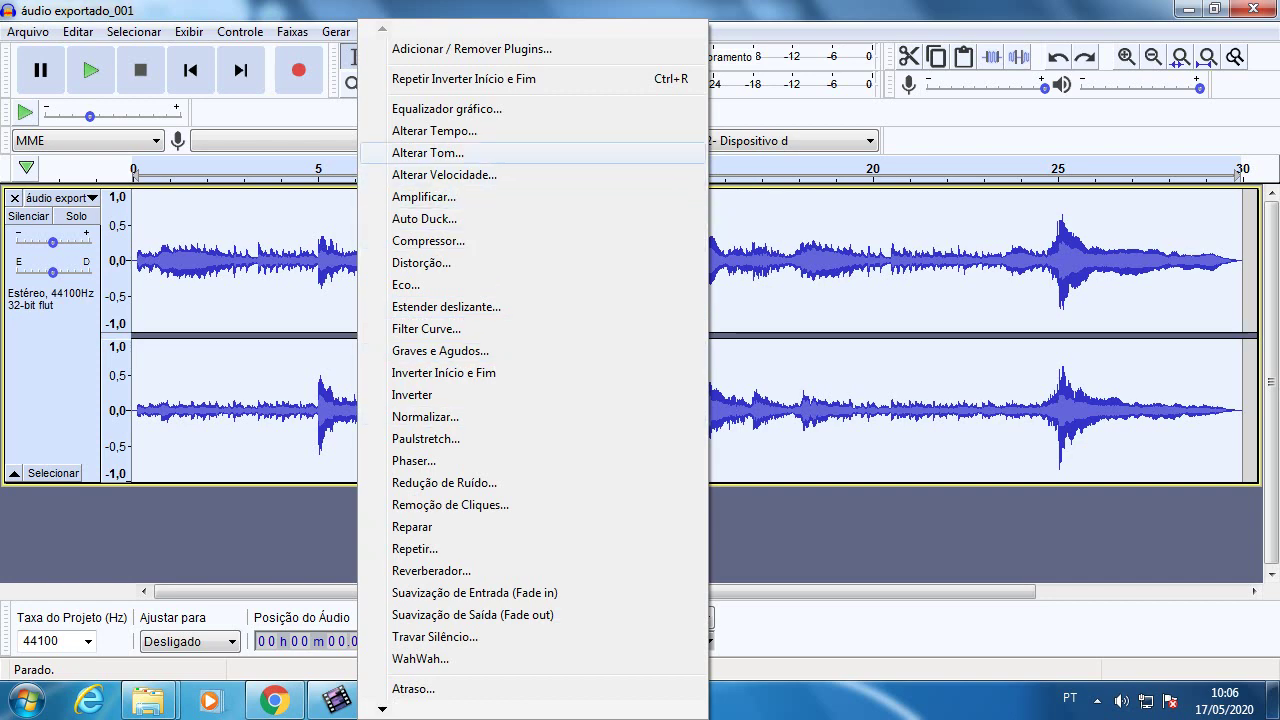
pyautogui.click(430, 152)
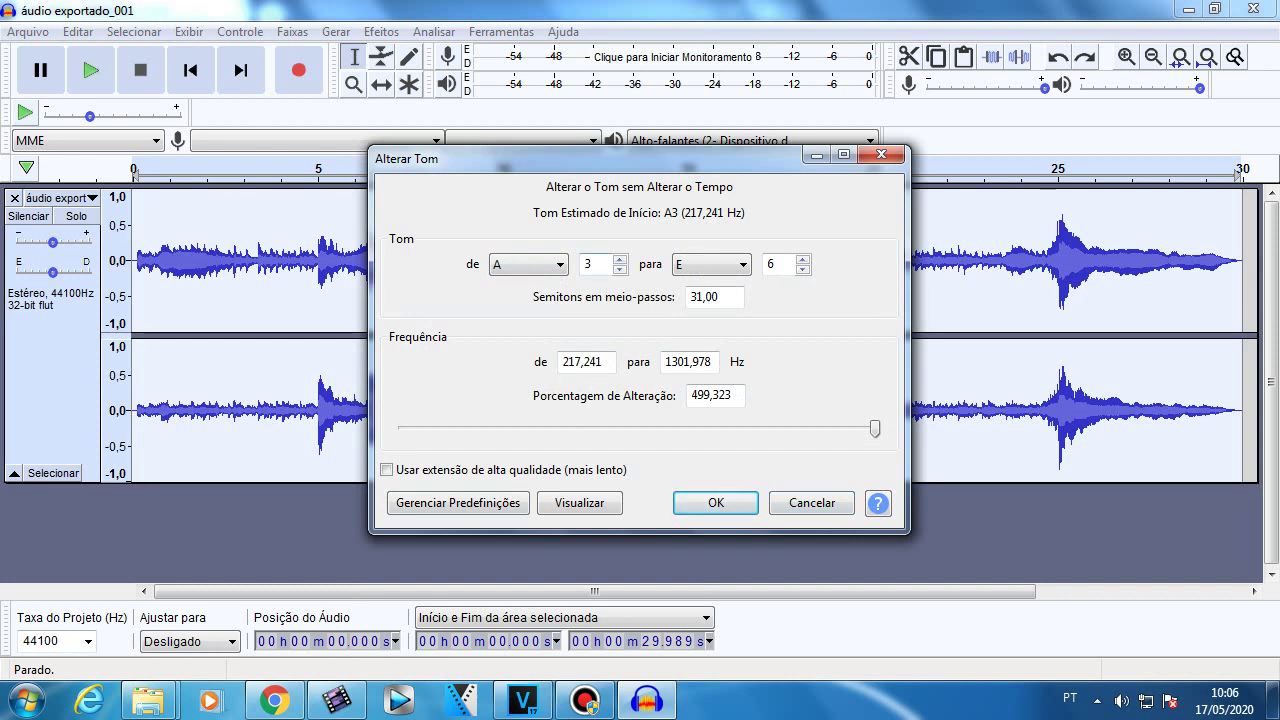
pyautogui.write('0')
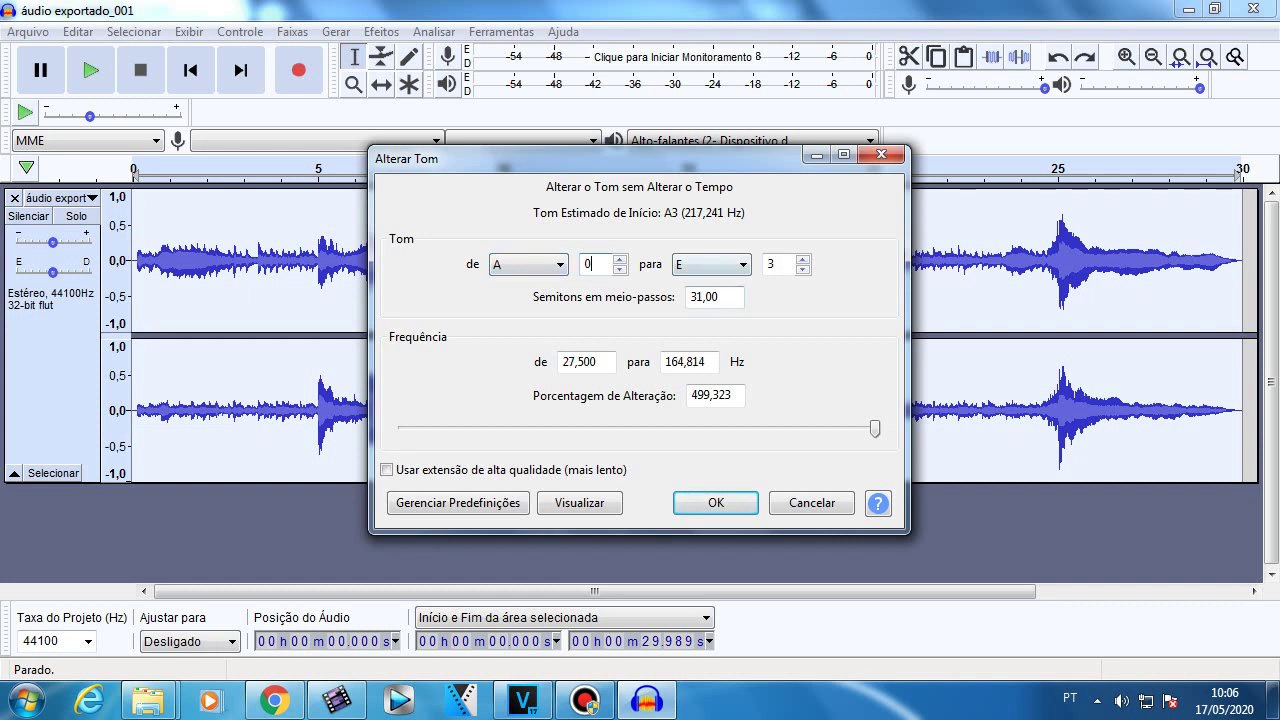
pyautogui.doubleClick(771, 264)
pyautogui.write('6')
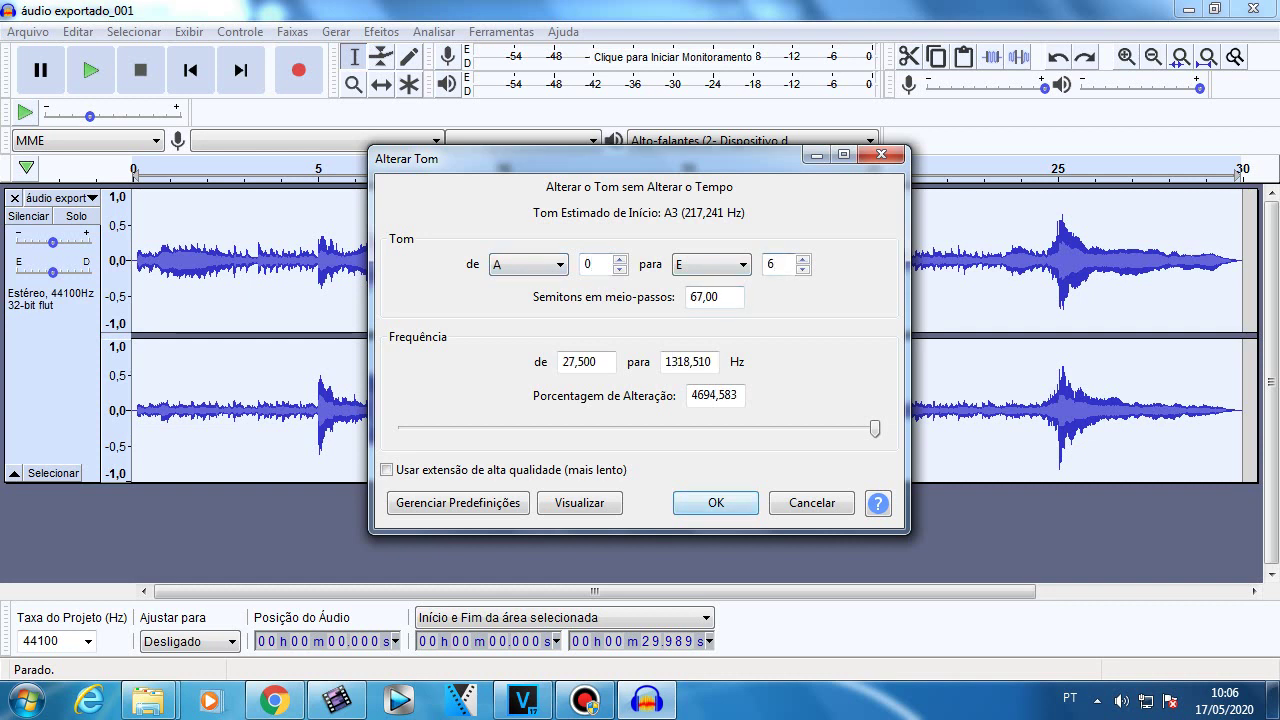
pyautogui.write('3')
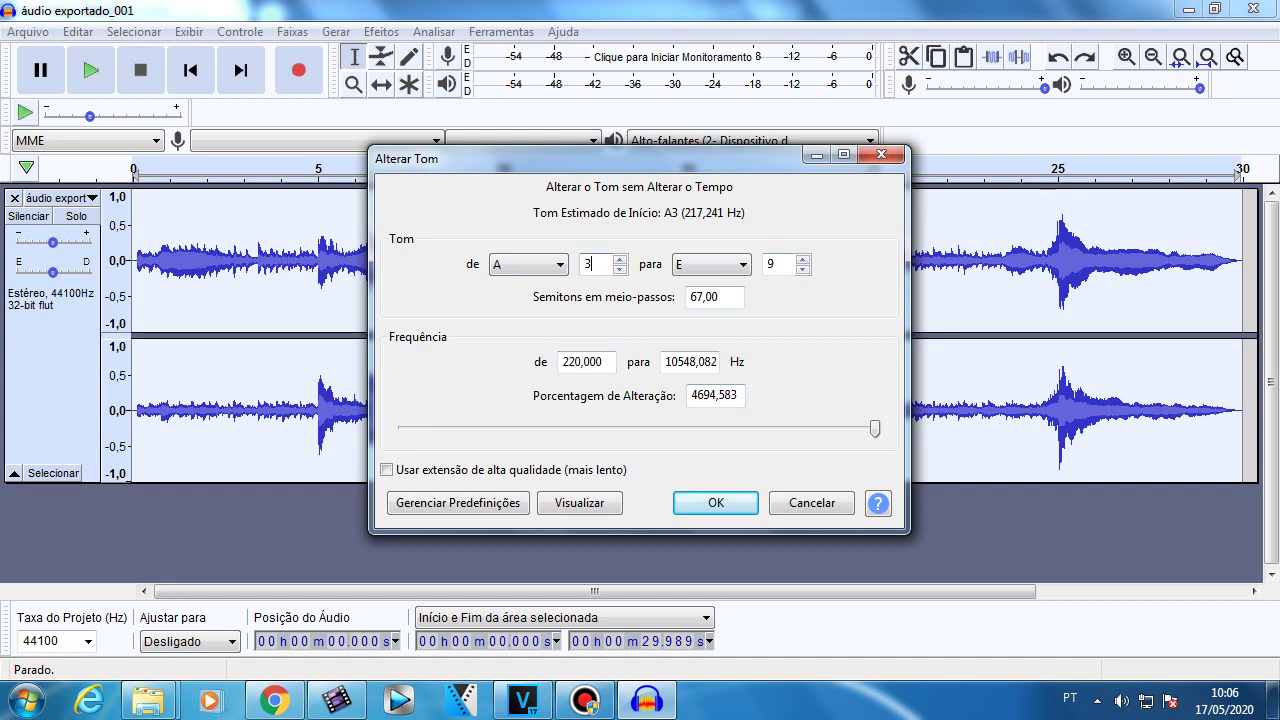
pyautogui.press('Escape')
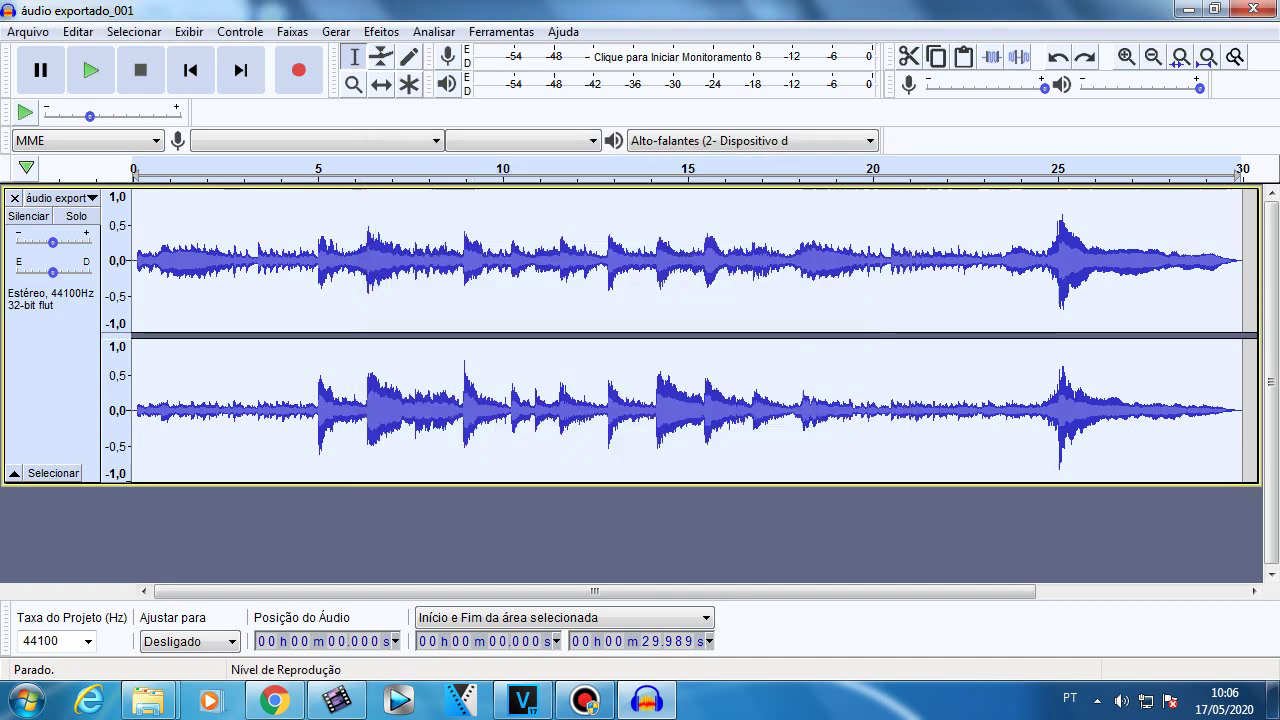
# - Look through the full list of effects in the plug-in manager
pyautogui.click(381, 31)
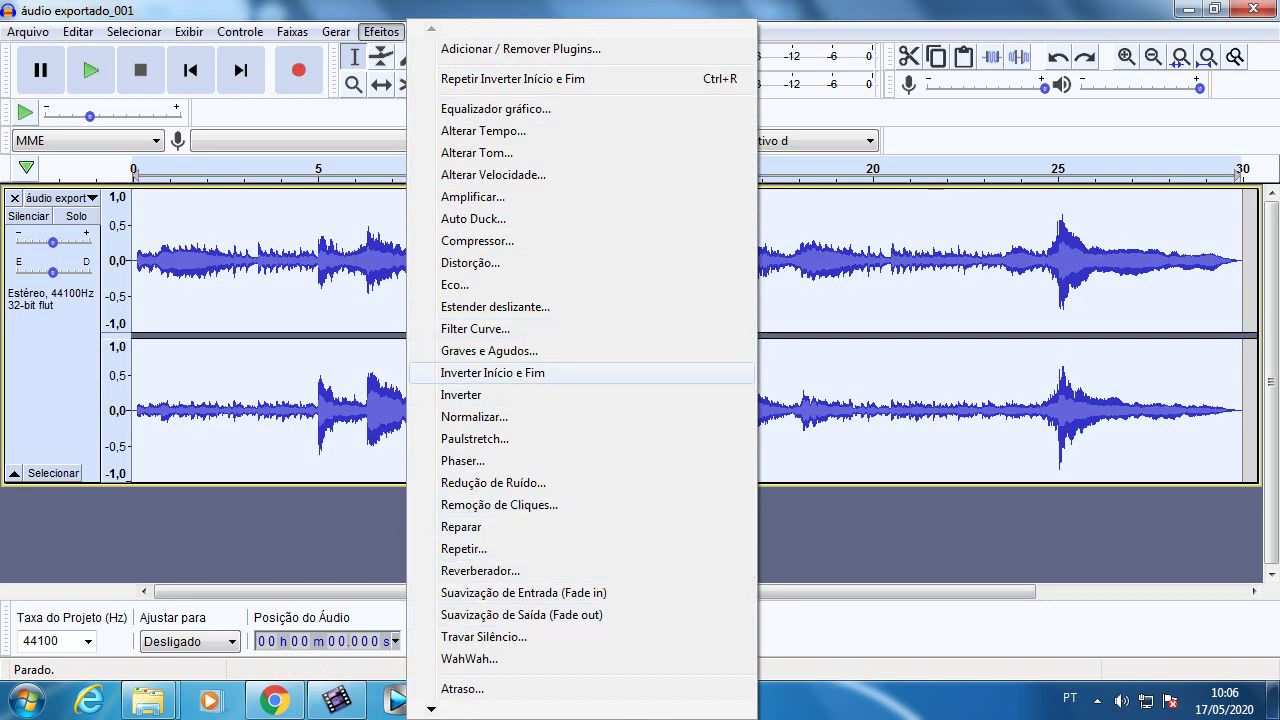
pyautogui.click(520, 49)
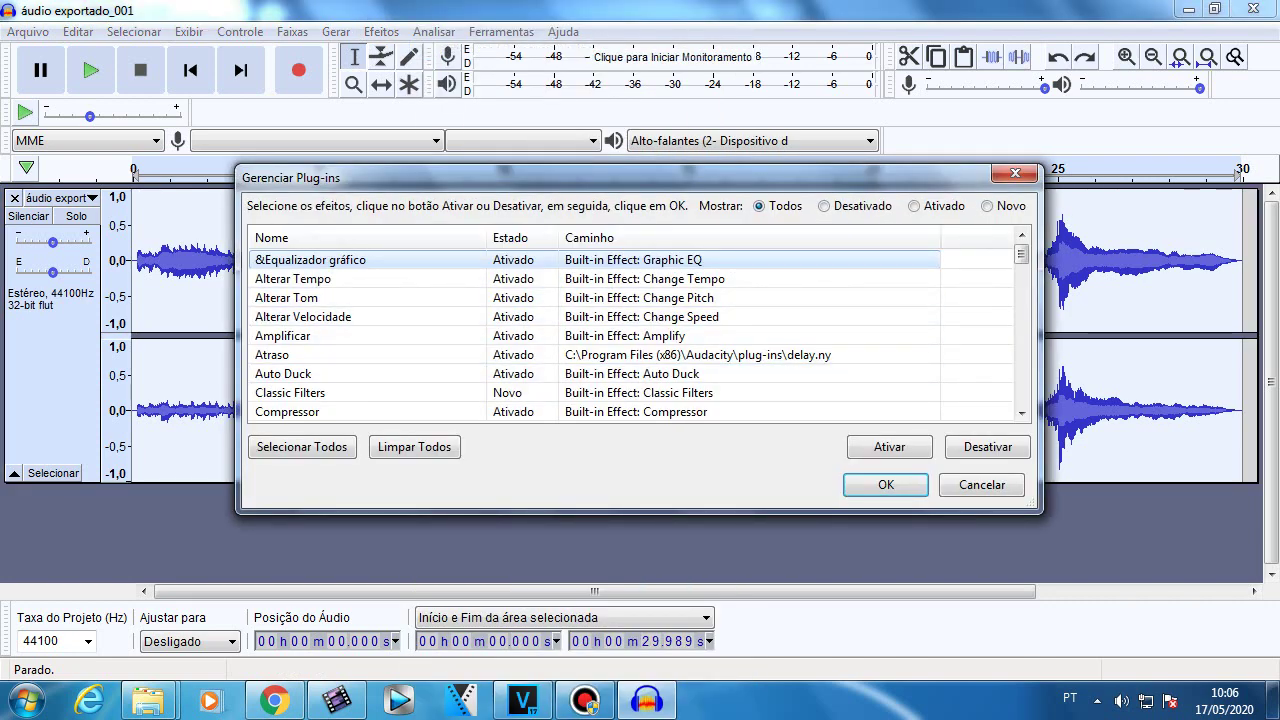
pyautogui.click(1021, 413)
pyautogui.click(1021, 413)
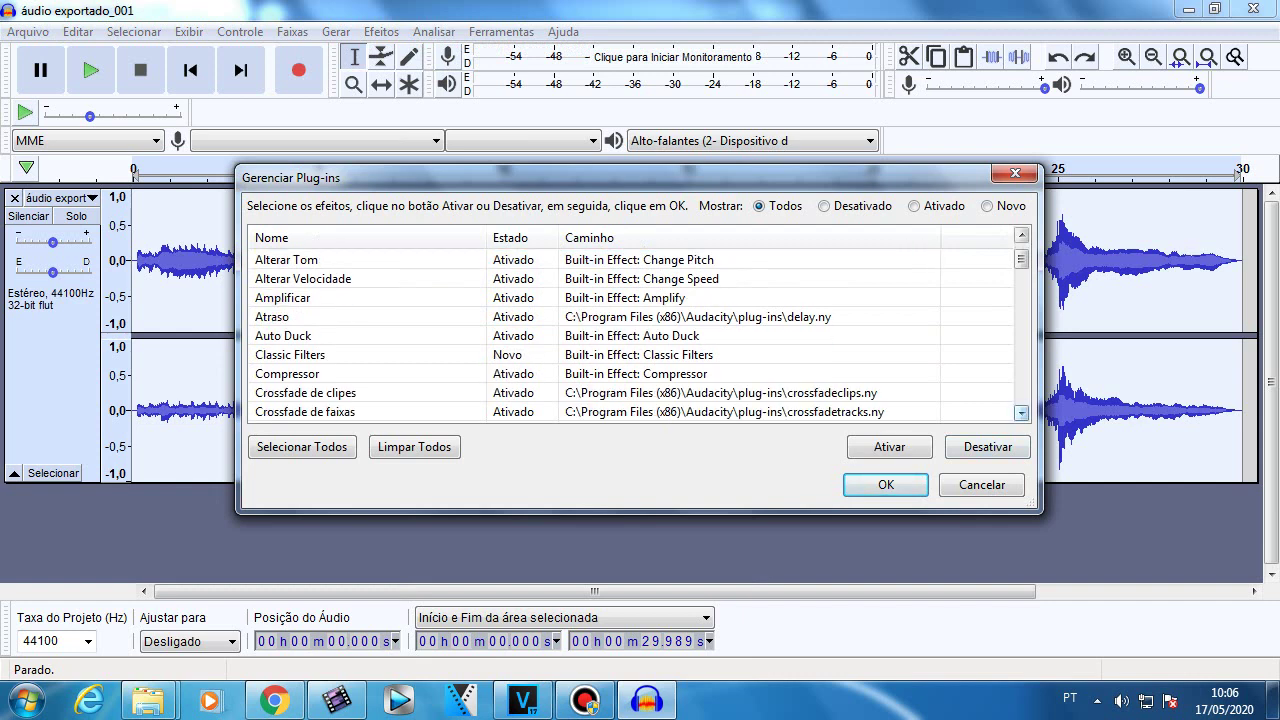
pyautogui.click(1021, 413)
pyautogui.click(1021, 413)
pyautogui.click(1021, 413)
pyautogui.click(1021, 394)
pyautogui.scroll(-5, 639, 335)
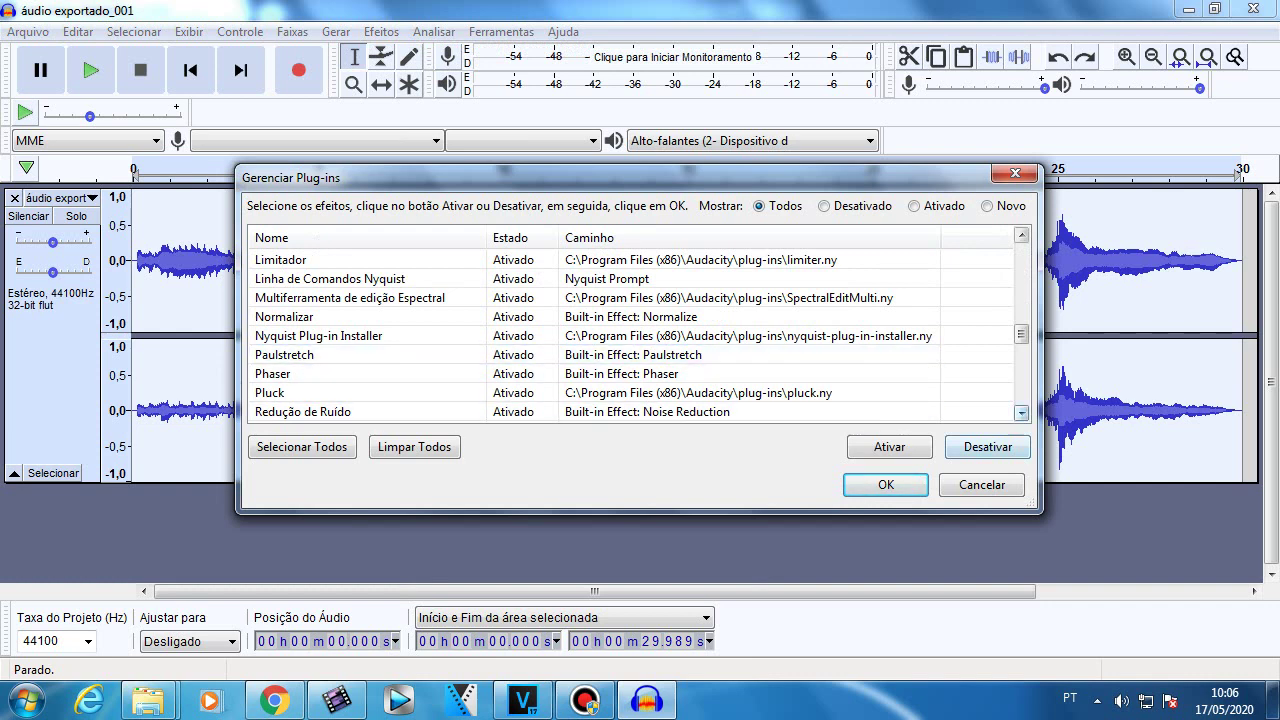
pyautogui.scroll(-3, 639, 335)
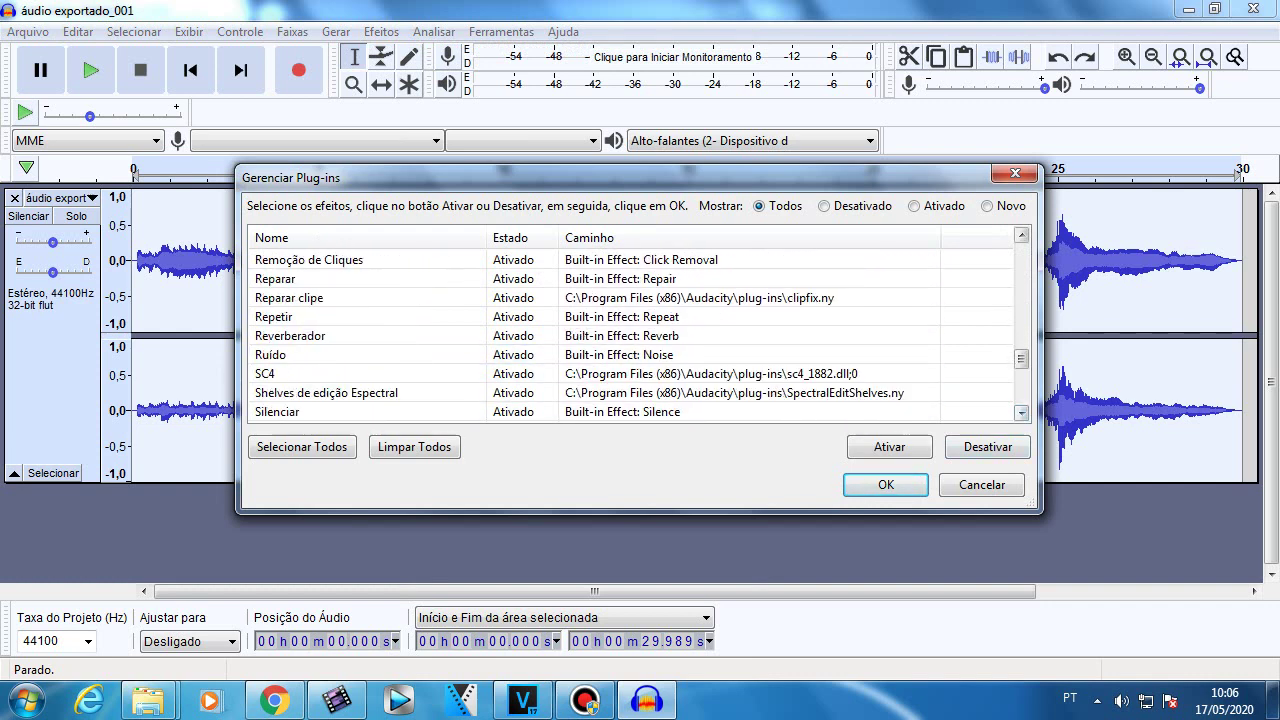
pyautogui.click(1021, 235)
# - Show only the new plug-ins in the plug-in manager, select IL Vocodex, orangevocoder and rms, and accept the dialog
pyautogui.click(988, 206)
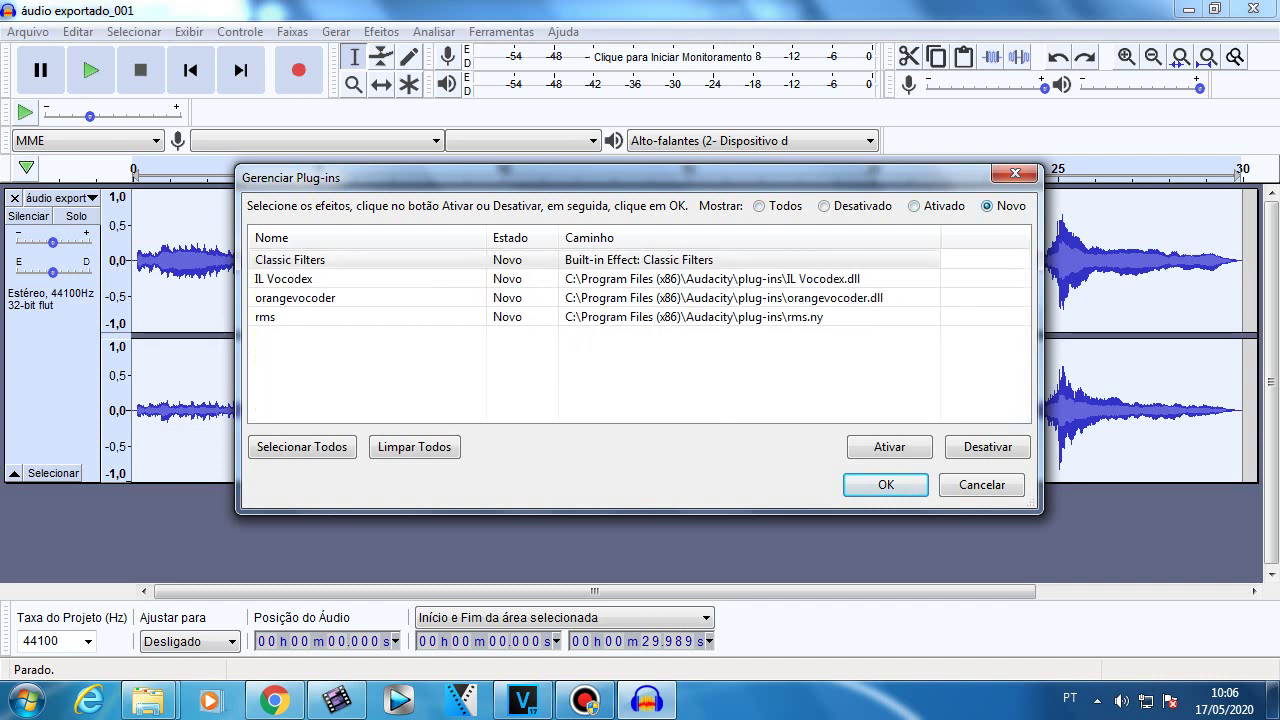
pyautogui.moveTo(338, 346); pyautogui.dragTo(312, 275)
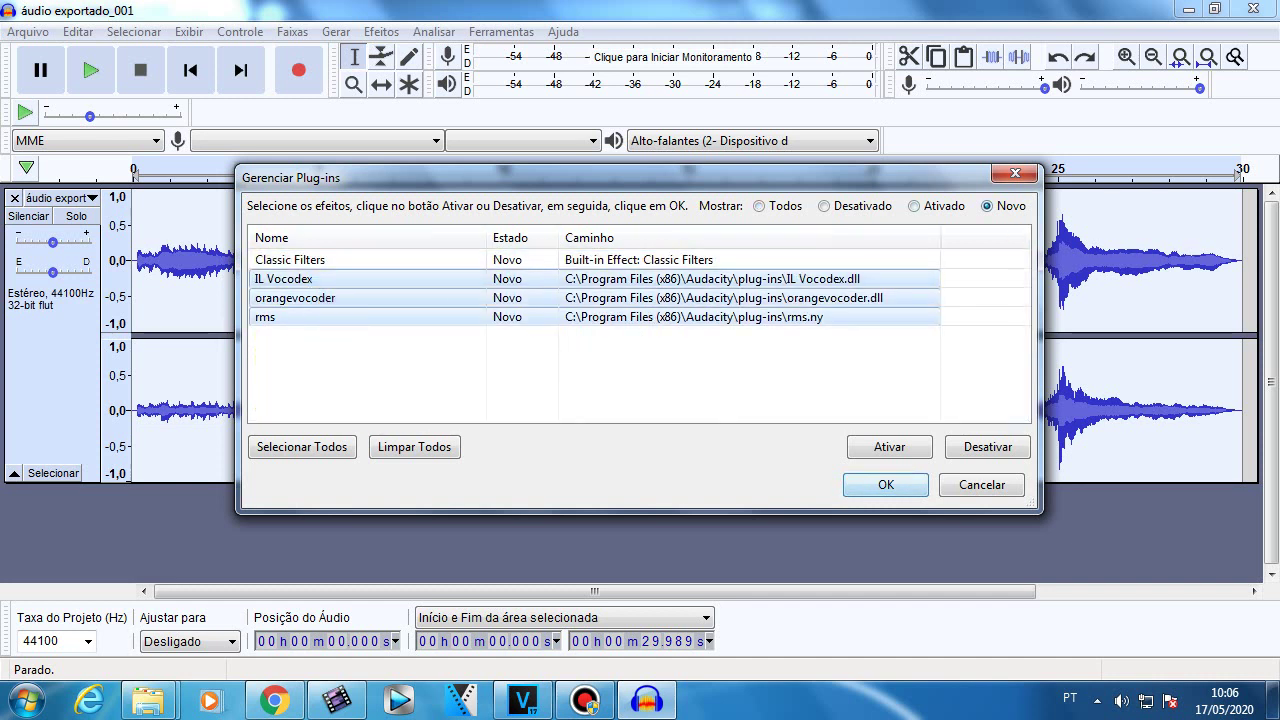
pyautogui.moveTo(664, 378); pyautogui.dragTo(693, 262)
pyautogui.click(886, 485)
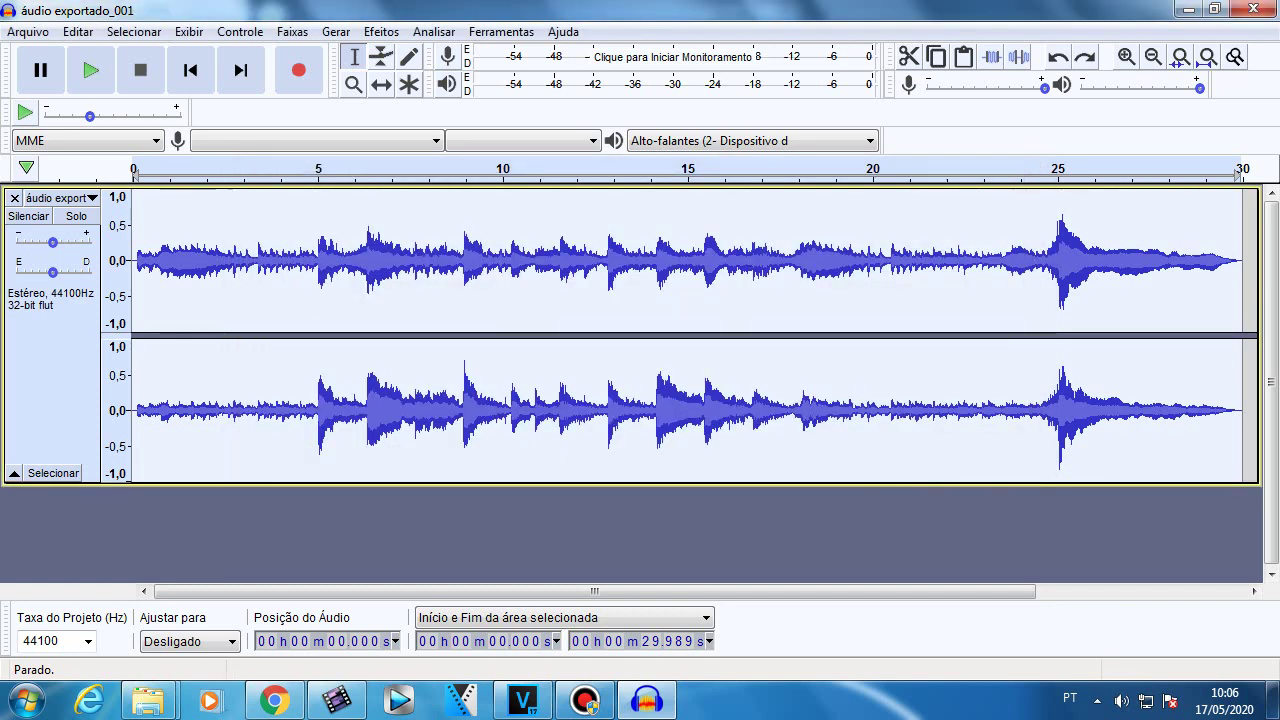
# - View the Equalizador gráfico effect's sliders and leave the effect without applying it
pyautogui.click(381, 31)
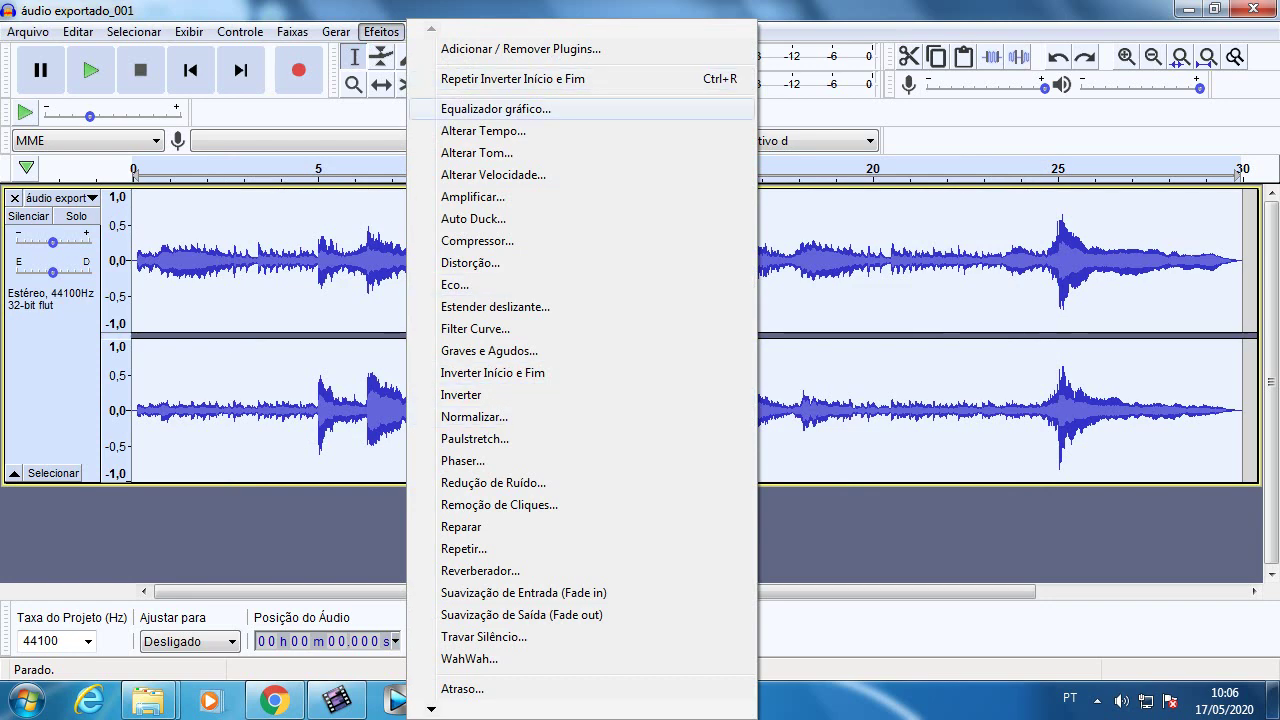
pyautogui.press('Down')
pyautogui.press('Up')
pyautogui.press('Return')
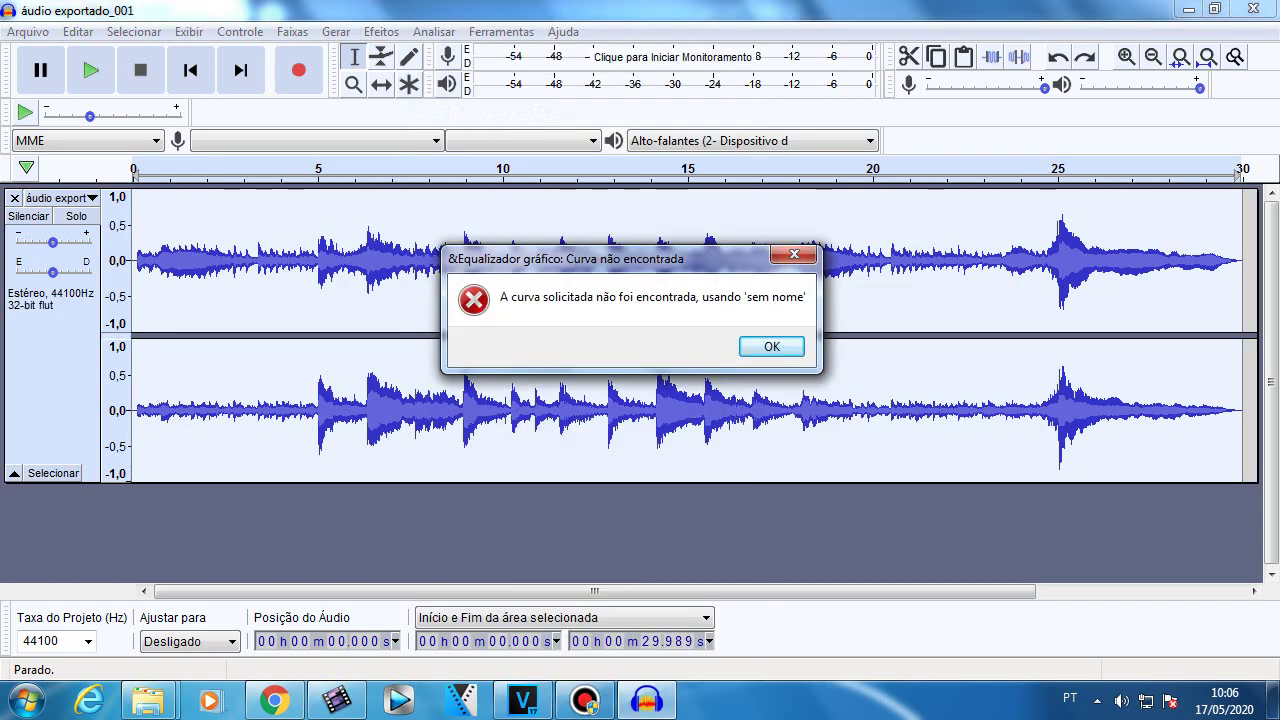
pyautogui.press('Return')
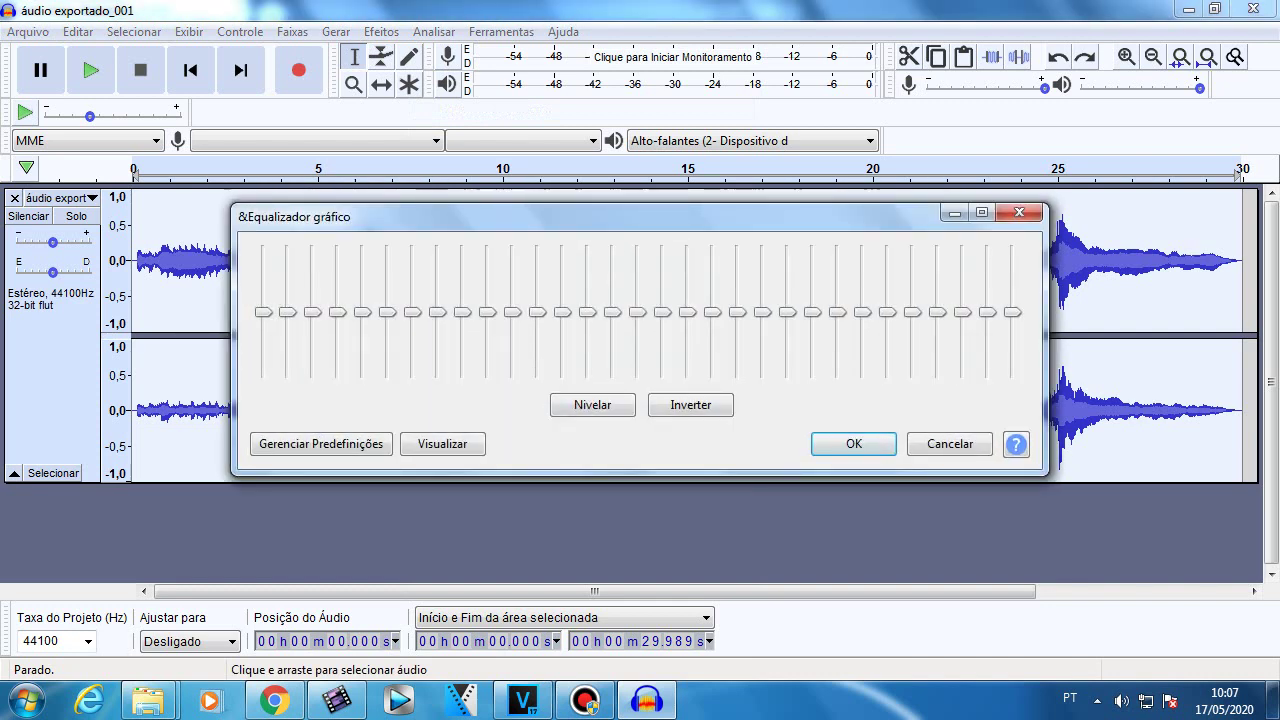
pyautogui.click(950, 444)
# - View the Alterar Tempo effect's settings and leave the effect without applying it
pyautogui.click(381, 32)
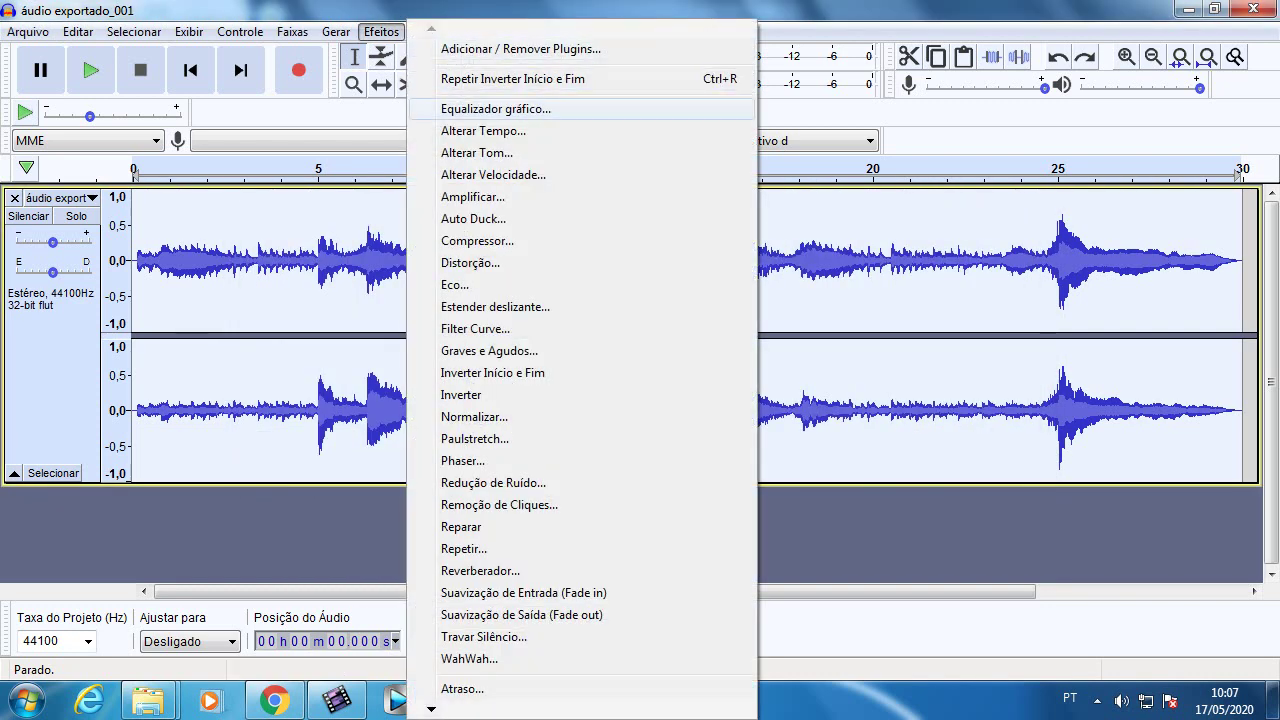
pyautogui.press('Down')
pyautogui.press('Down')
pyautogui.press('Up')
pyautogui.press('Down')
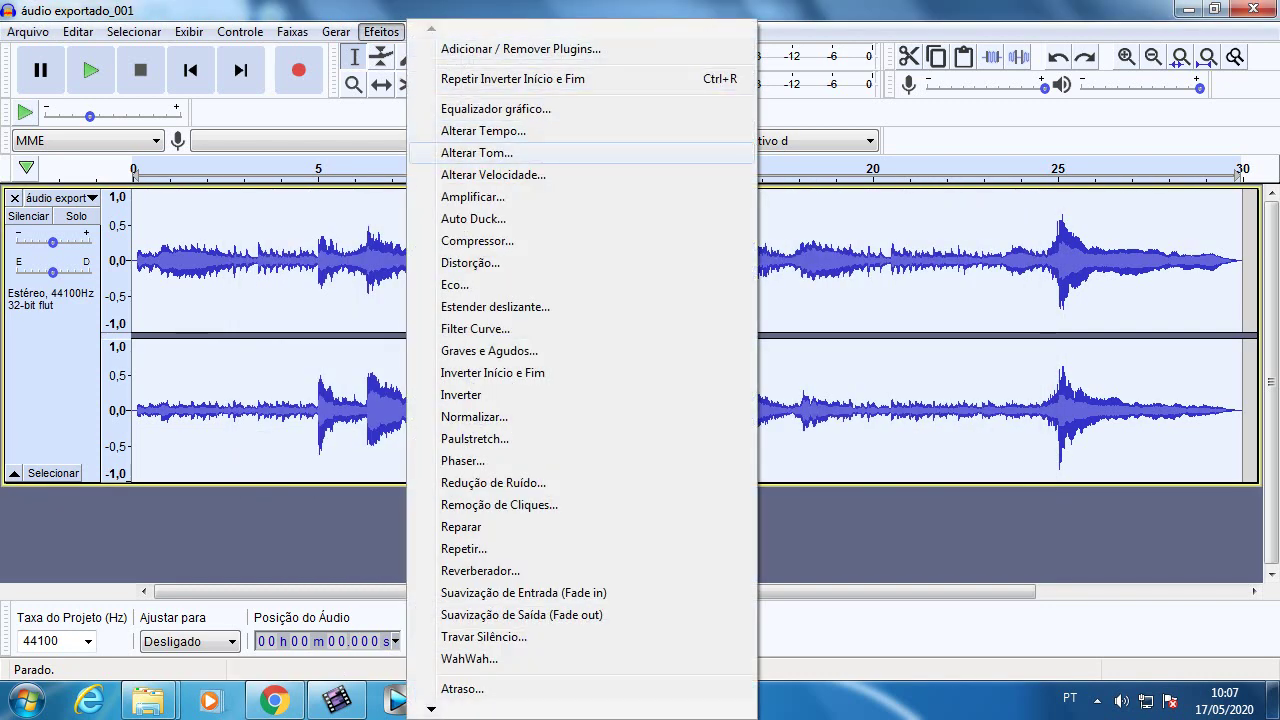
pyautogui.press('Up')
pyautogui.press('Return')
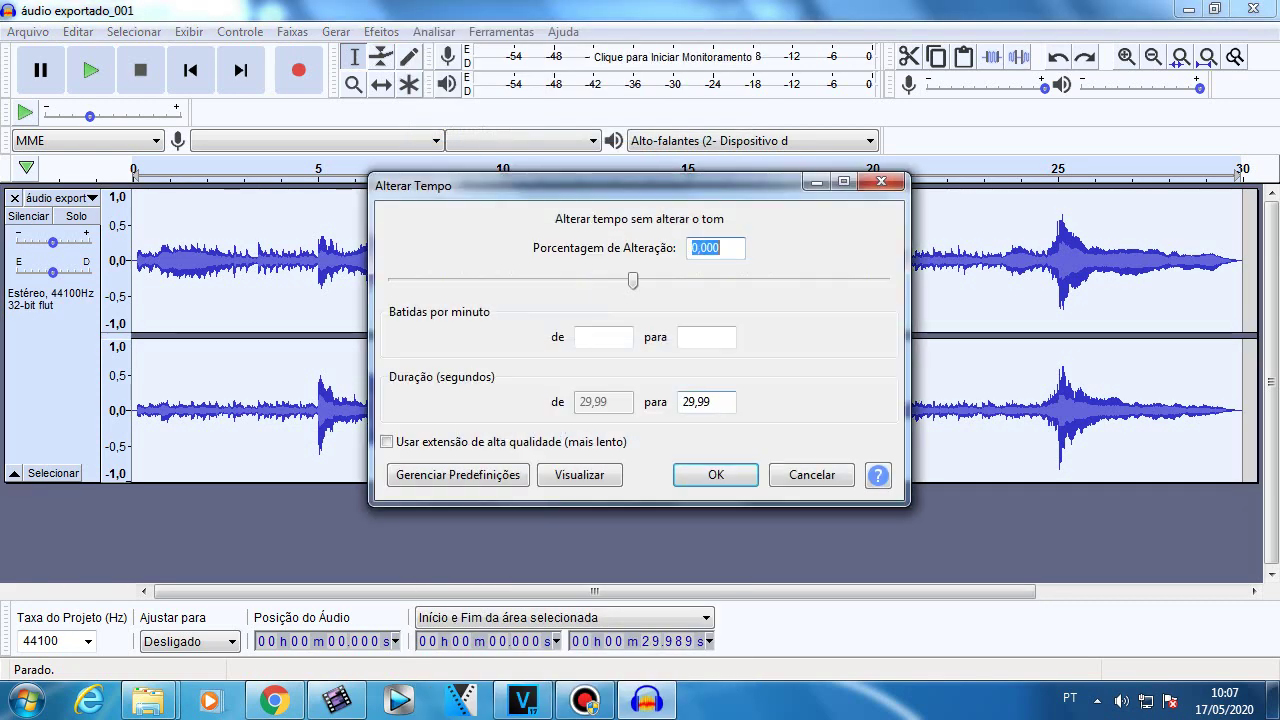
pyautogui.press('Escape')
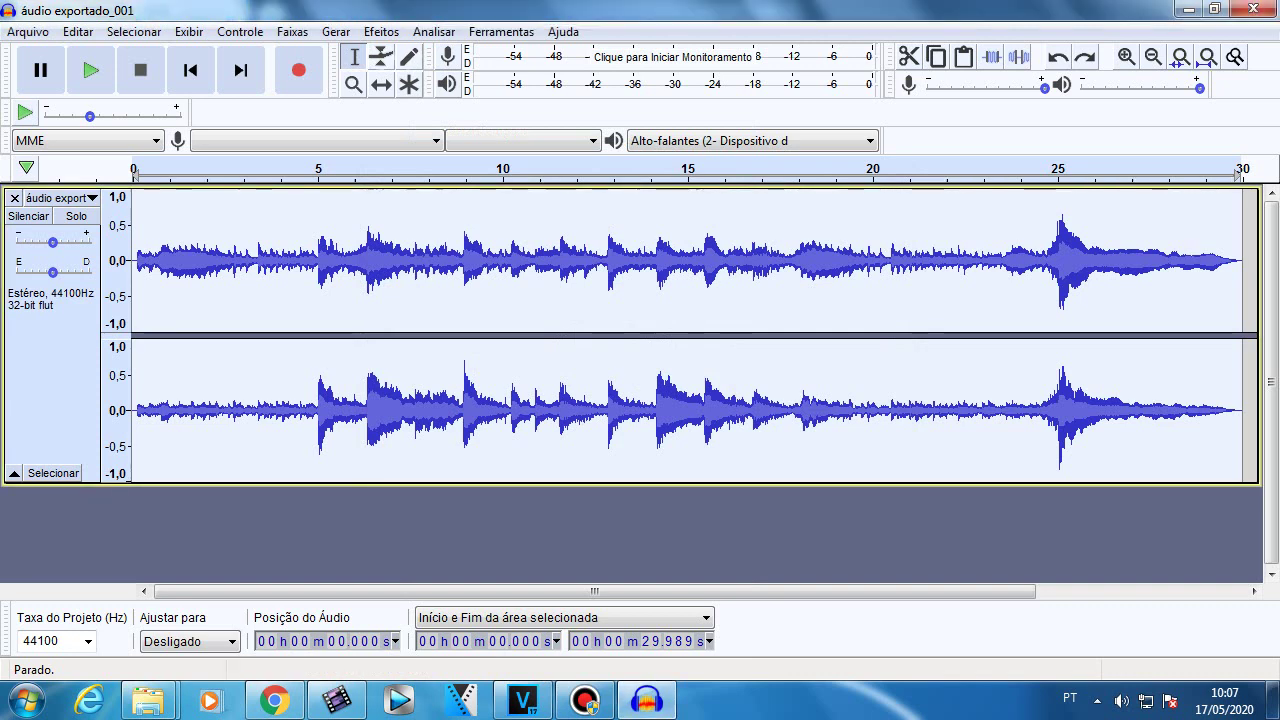
# - View the Paulstretch effect's extension factor and time resolution settings and cancel the effect
pyautogui.click(381, 32)
pyautogui.press('p')
pyautogui.press('p')
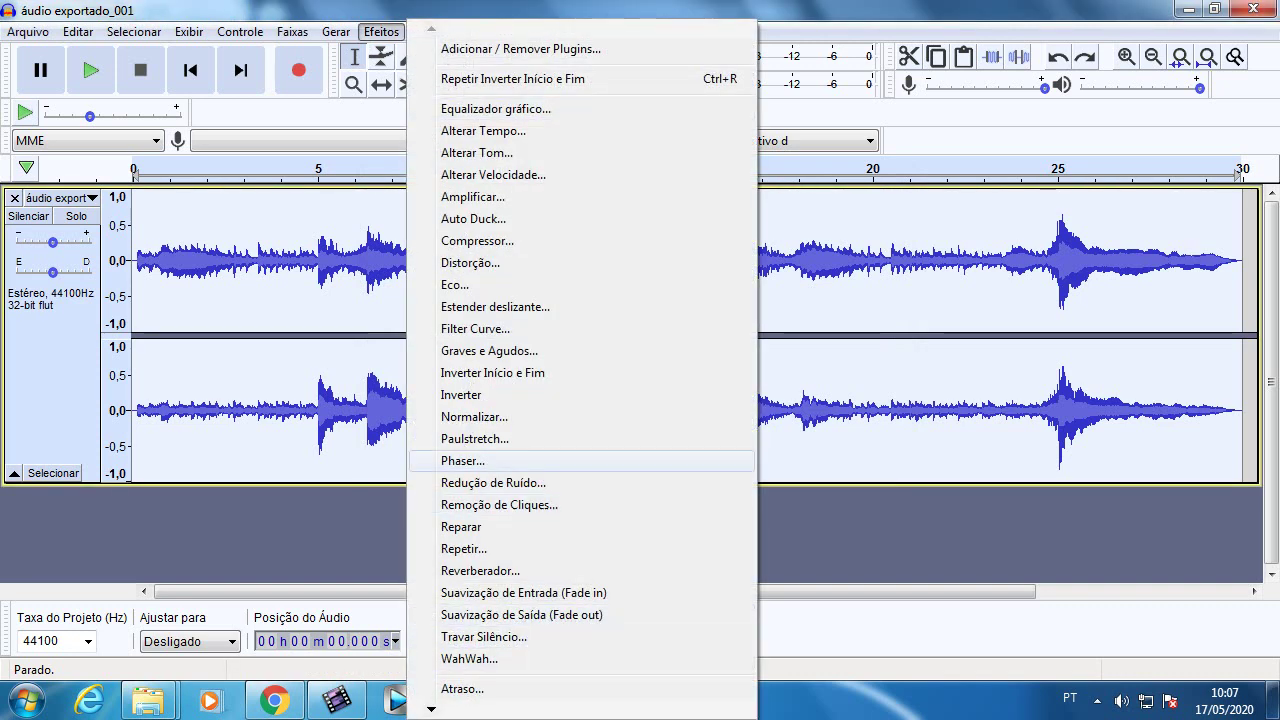
pyautogui.press('Up')
pyautogui.press('Return')
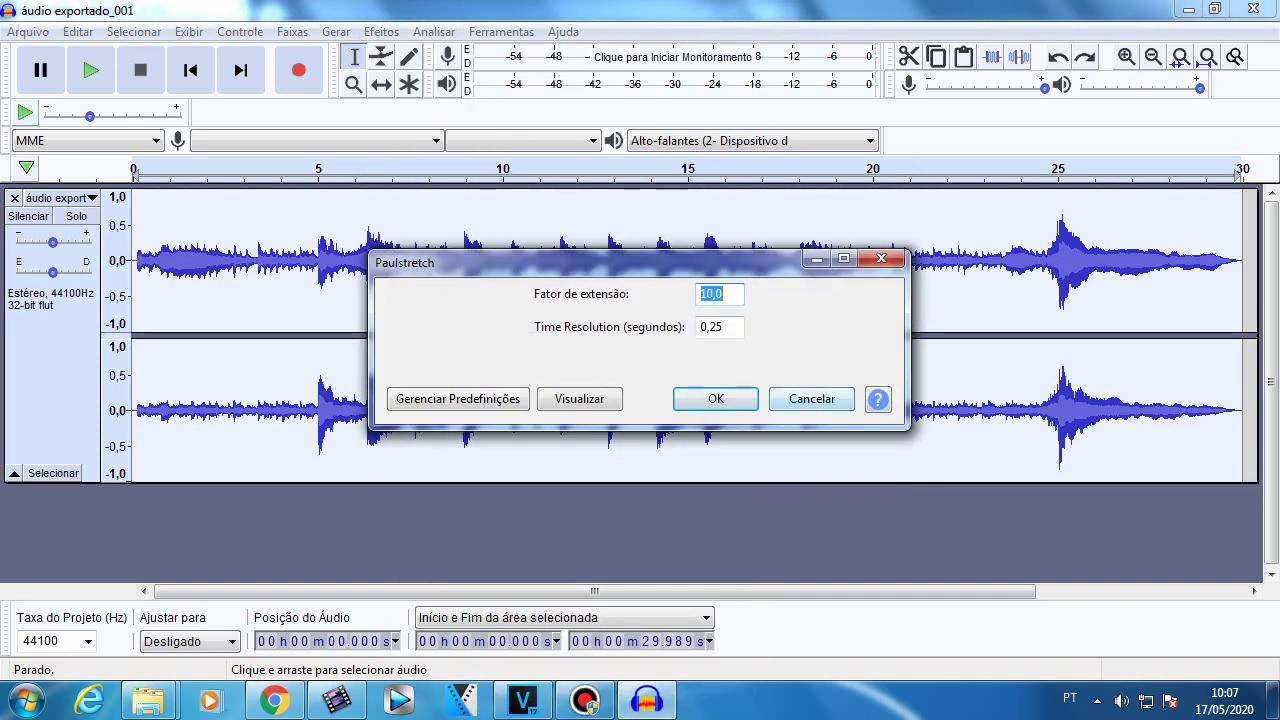
pyautogui.click(812, 399)
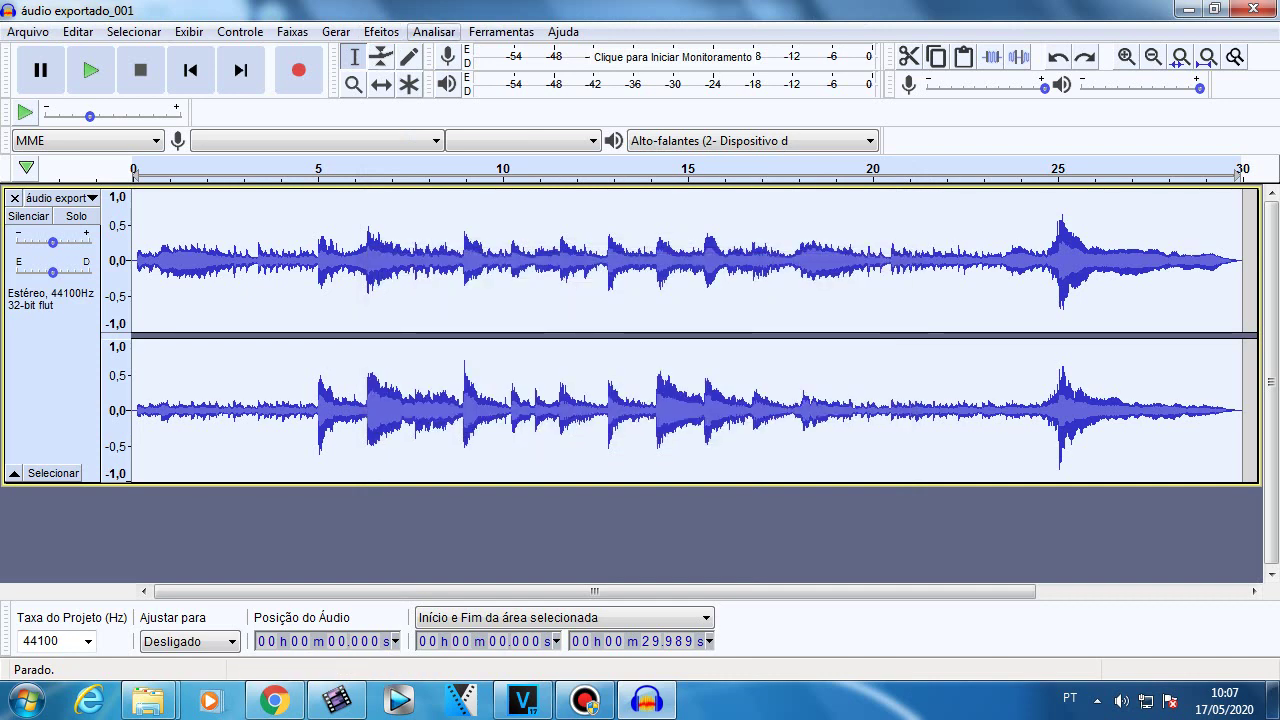
# - Look through the analysis commands and the complete list of available effects, down to Vocoder, without choosing one
pyautogui.press('Down')
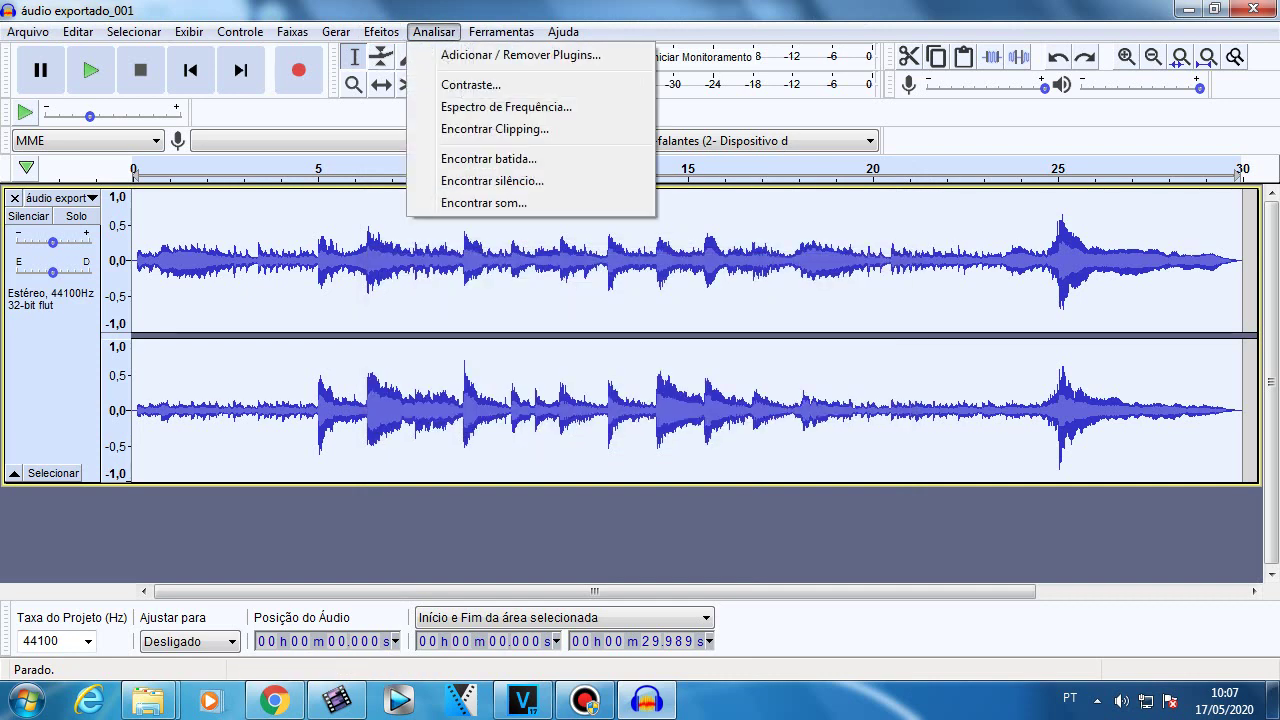
pyautogui.moveTo(381, 32)
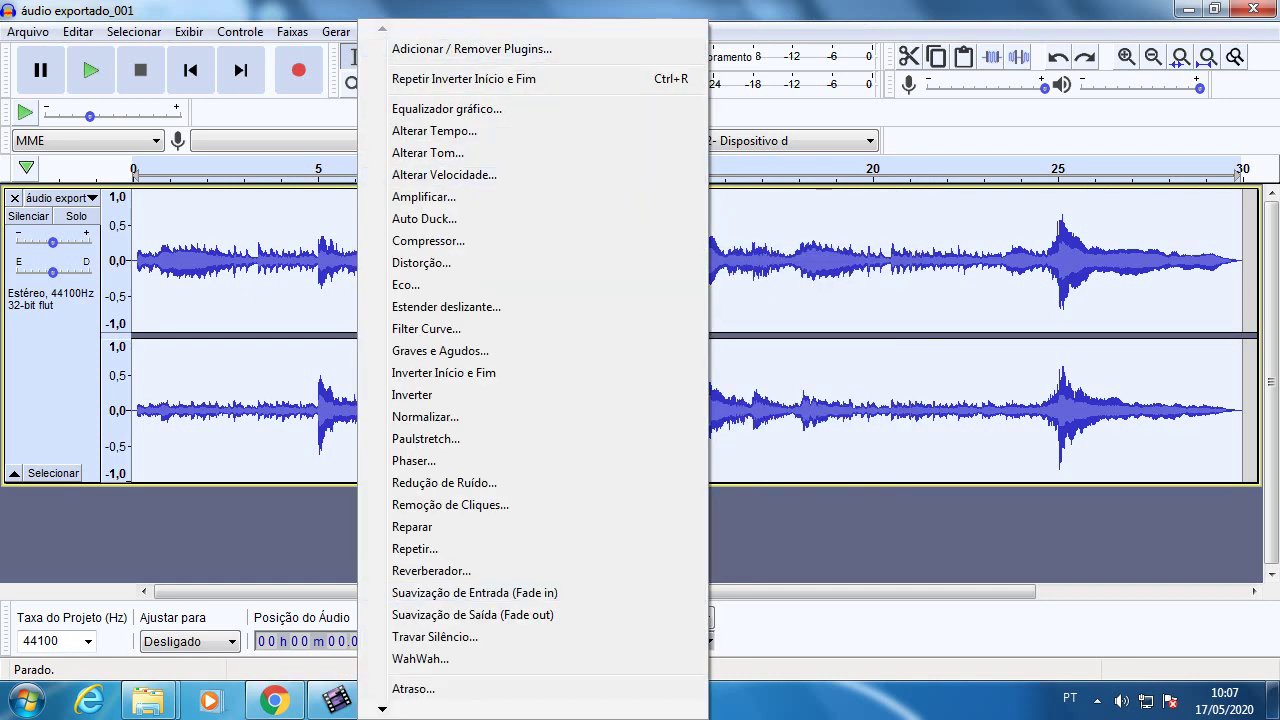
pyautogui.press('Up')
pyautogui.press('Up')
pyautogui.press('Up')
pyautogui.press('Up')
pyautogui.press('Up')
pyautogui.press('Up')
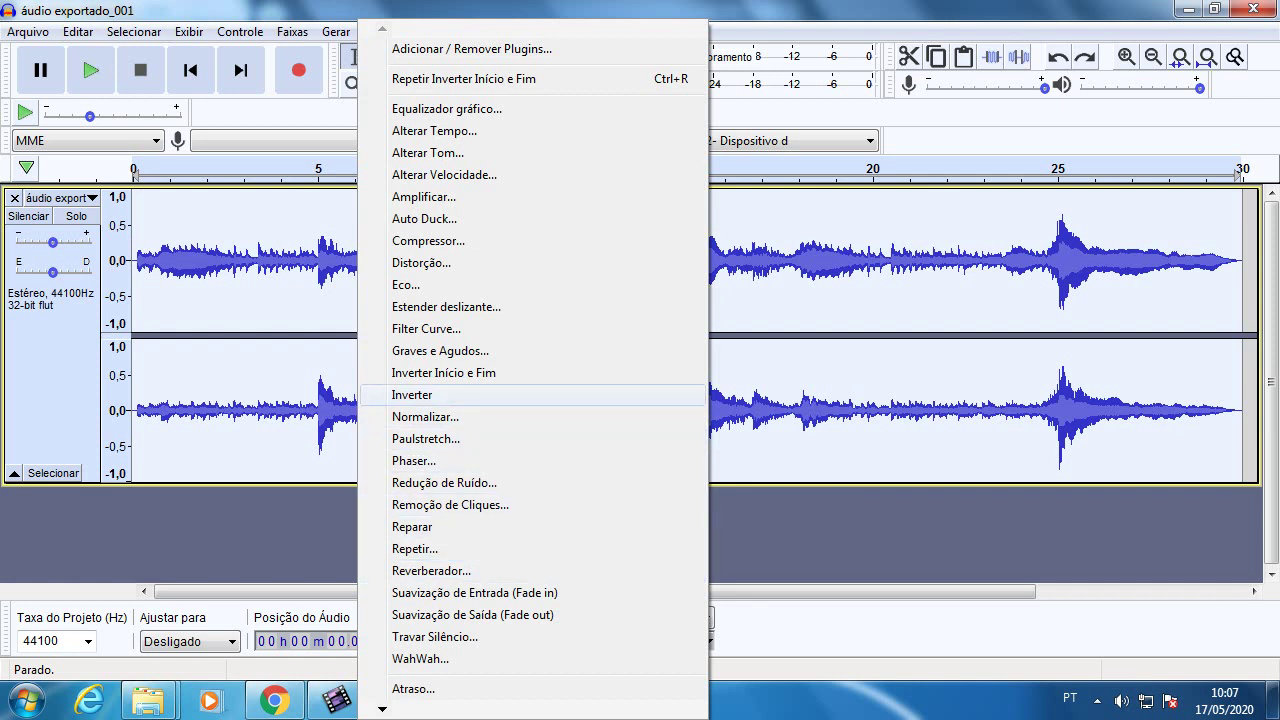
pyautogui.press('Up')
pyautogui.press('Up')
pyautogui.press('Up')
pyautogui.press('Up')
pyautogui.press('Up')
pyautogui.press('Up')
pyautogui.press('Up')
pyautogui.press('Up')
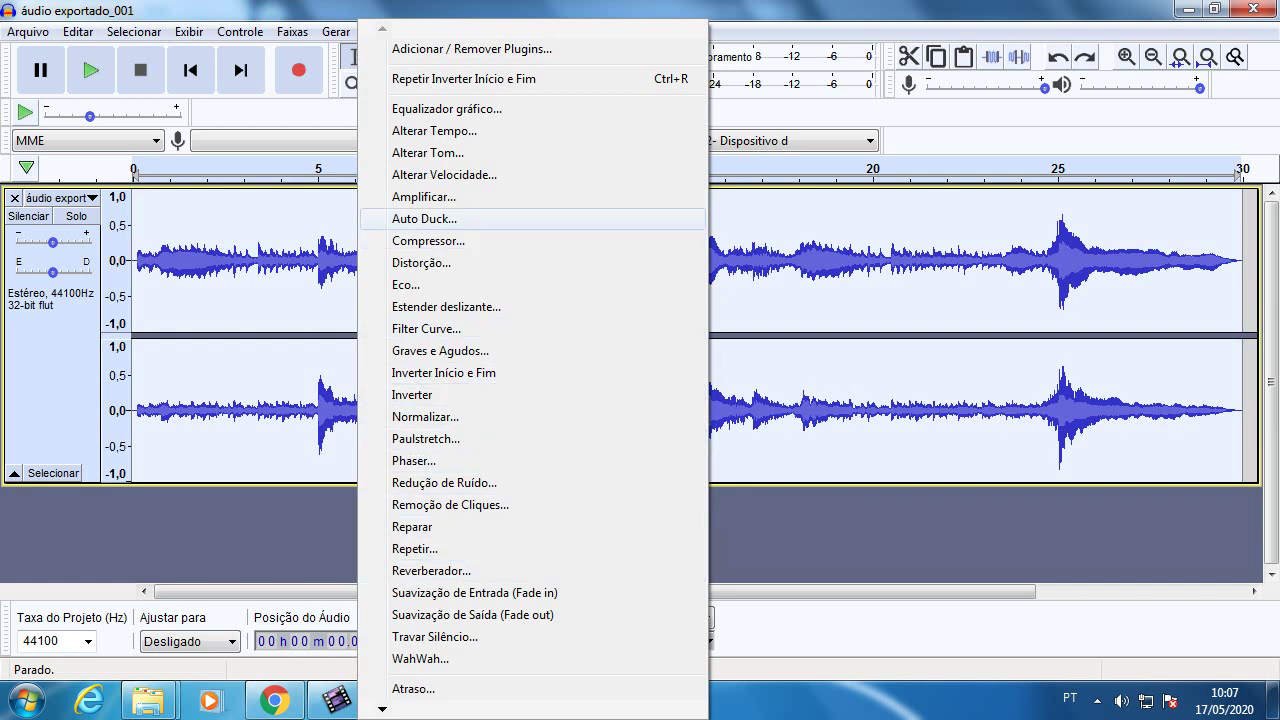
pyautogui.press('Up')
pyautogui.press('Up')
pyautogui.press('Up')
pyautogui.press('Down')
pyautogui.press('Down')
pyautogui.press('Up')
pyautogui.press('Up')
pyautogui.press('Up')
pyautogui.moveTo(382, 709)
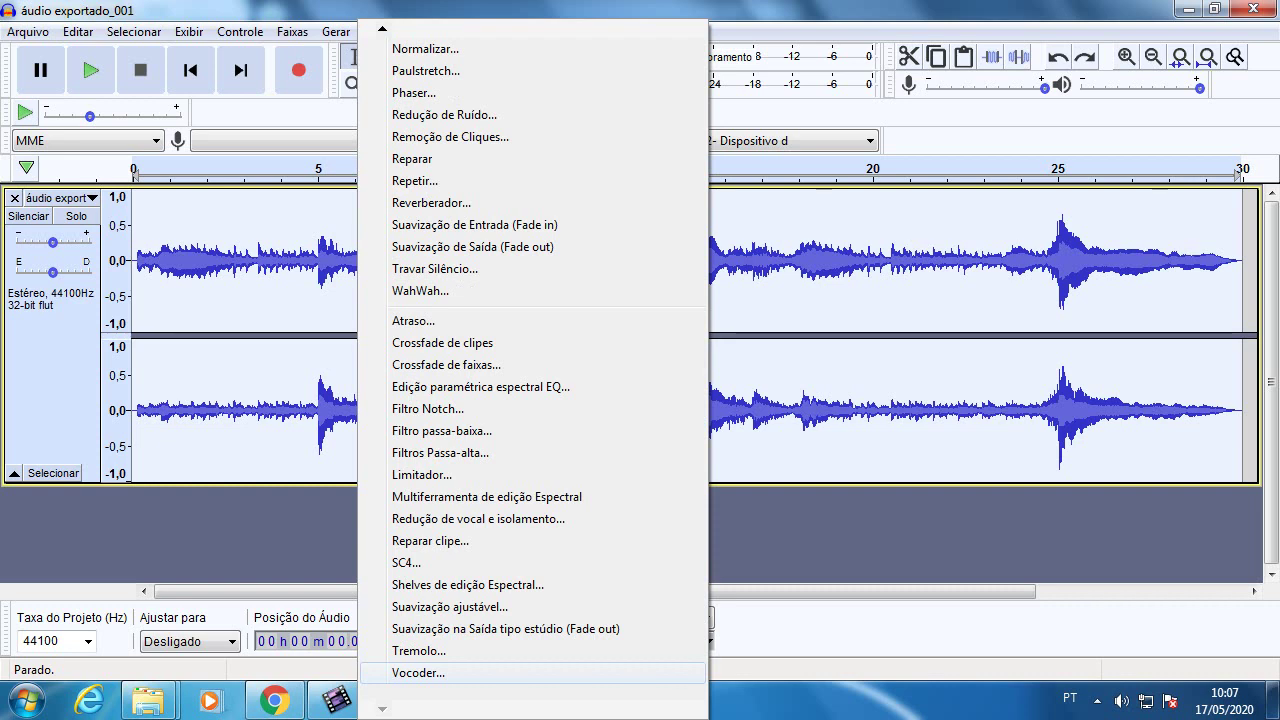
pyautogui.click(800, 540)
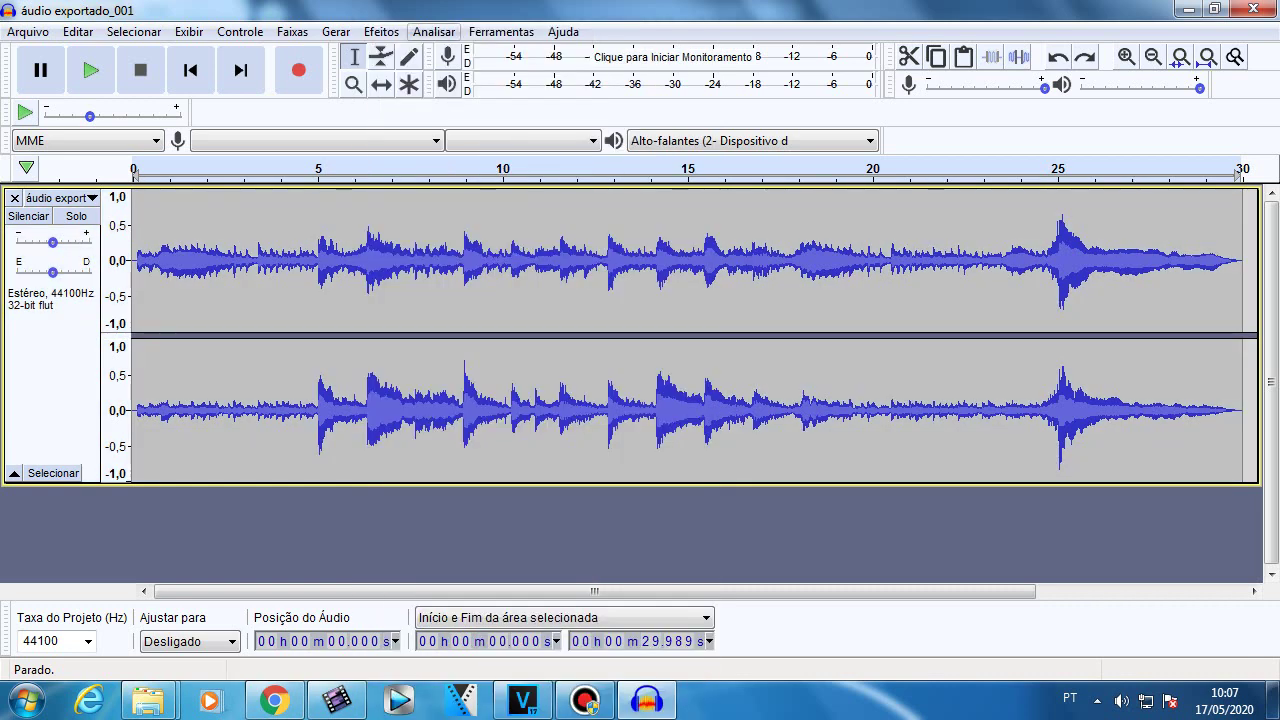
# - Open the plug-in manager and filter its list to show only new plug-ins
pyautogui.click(563, 32)
pyautogui.moveTo(502, 32)
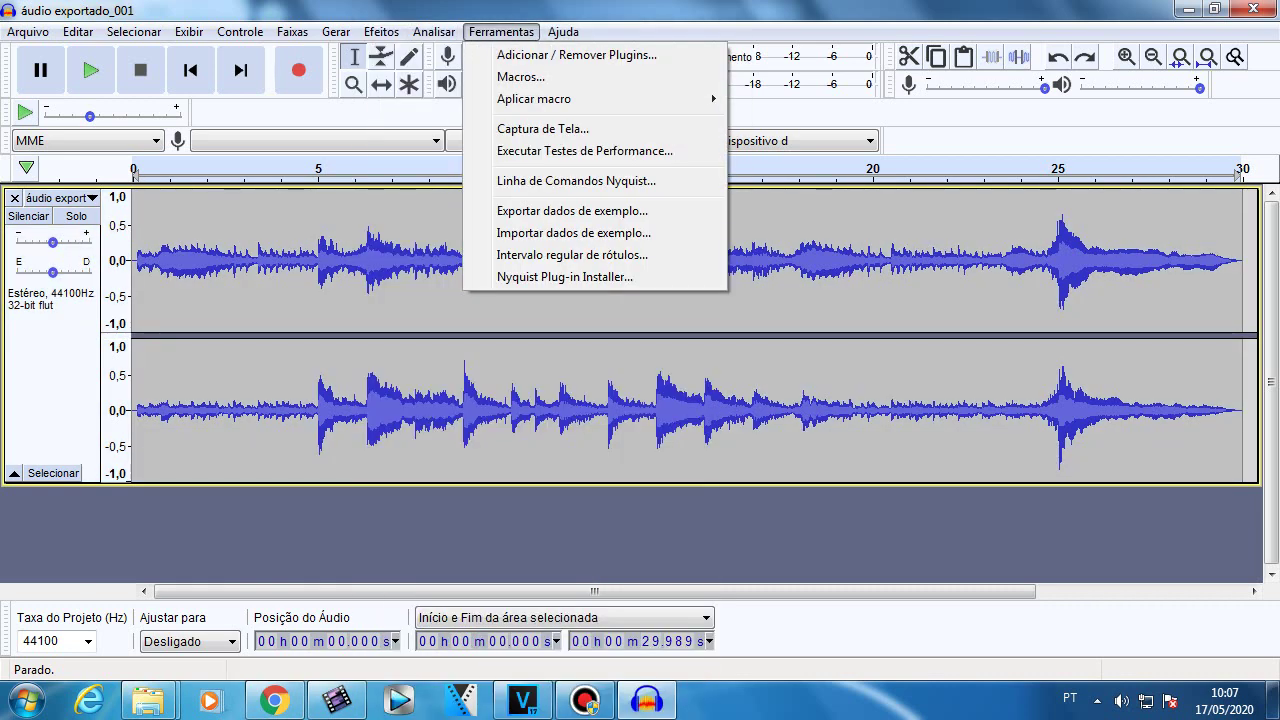
pyautogui.press('Left')
pyautogui.press('Left')
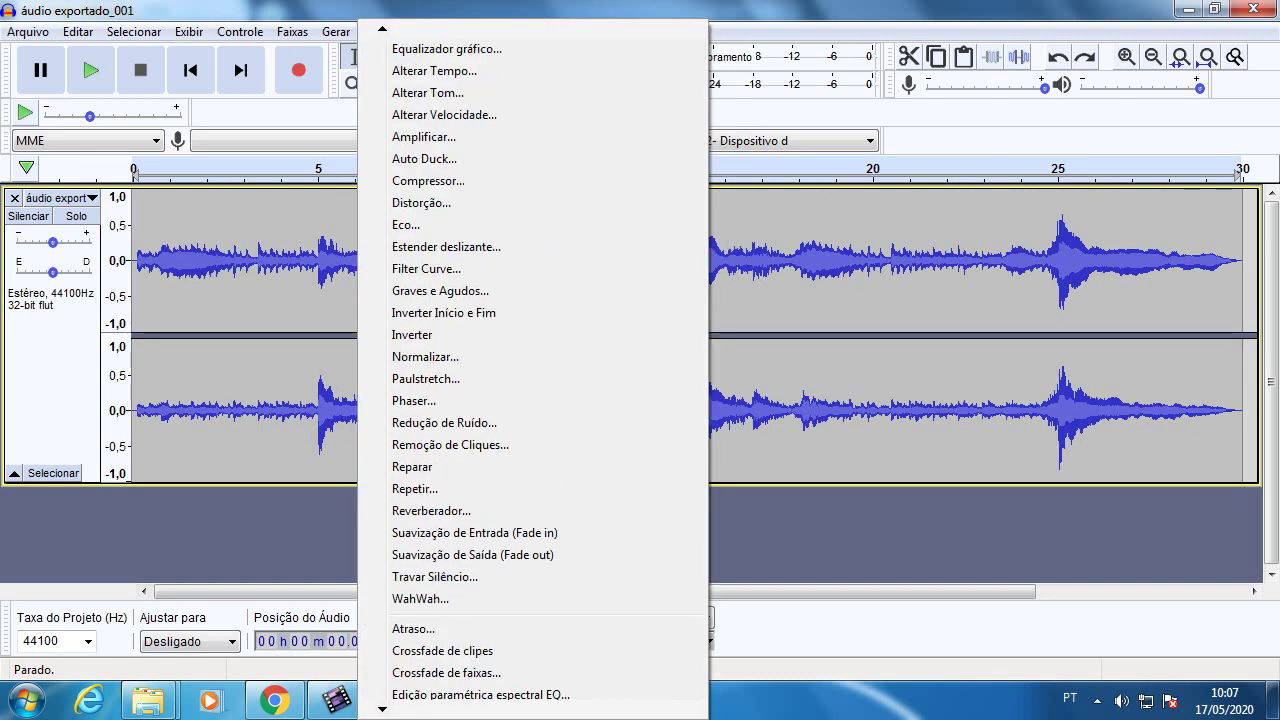
pyautogui.click(455, 49)
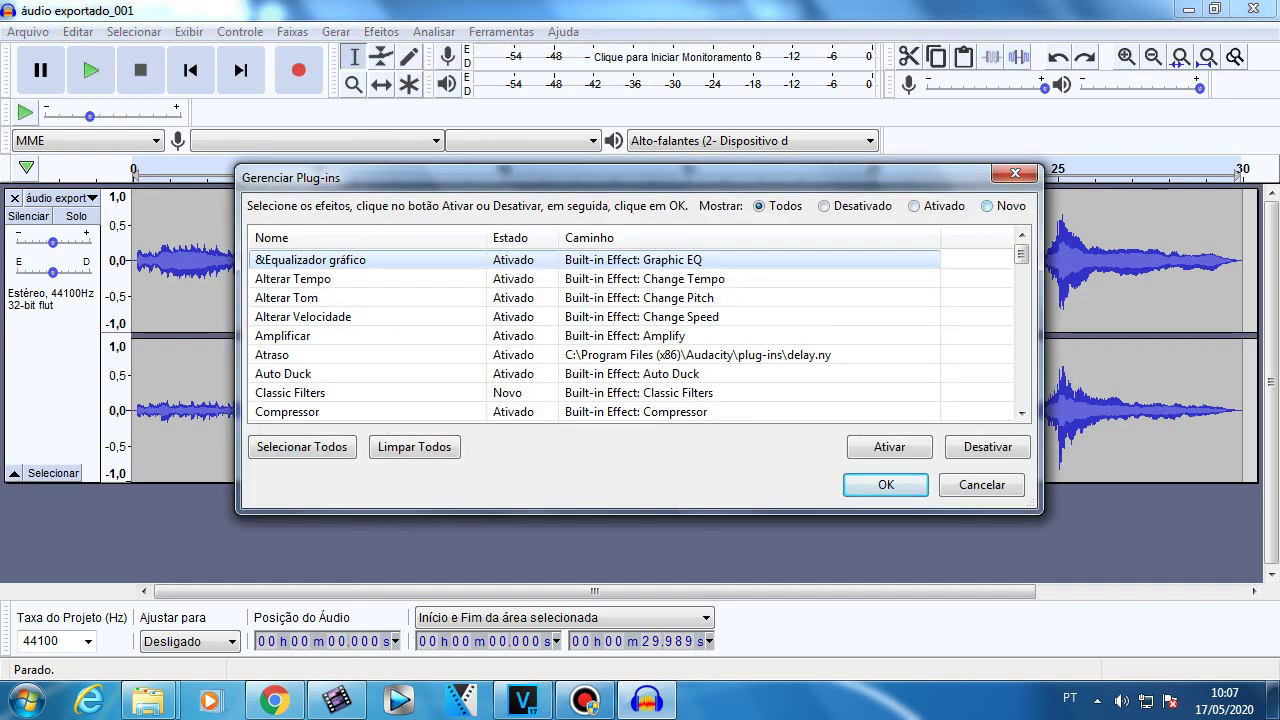
pyautogui.click(987, 206)
# - Enable the new plug-ins IL Vocodex, orangevocoder, rms and Classic Filters in the plug-in manager
pyautogui.click(296, 298)
pyautogui.click(286, 279)
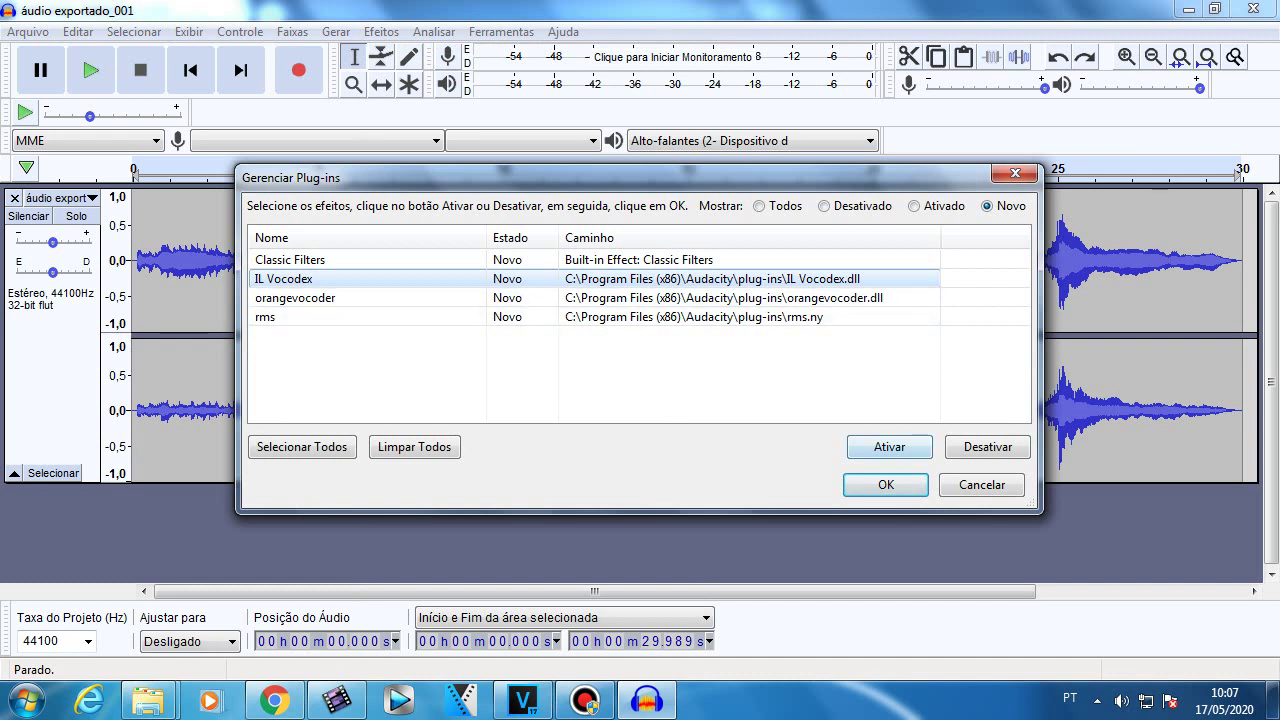
pyautogui.click(889, 447)
pyautogui.click(266, 298)
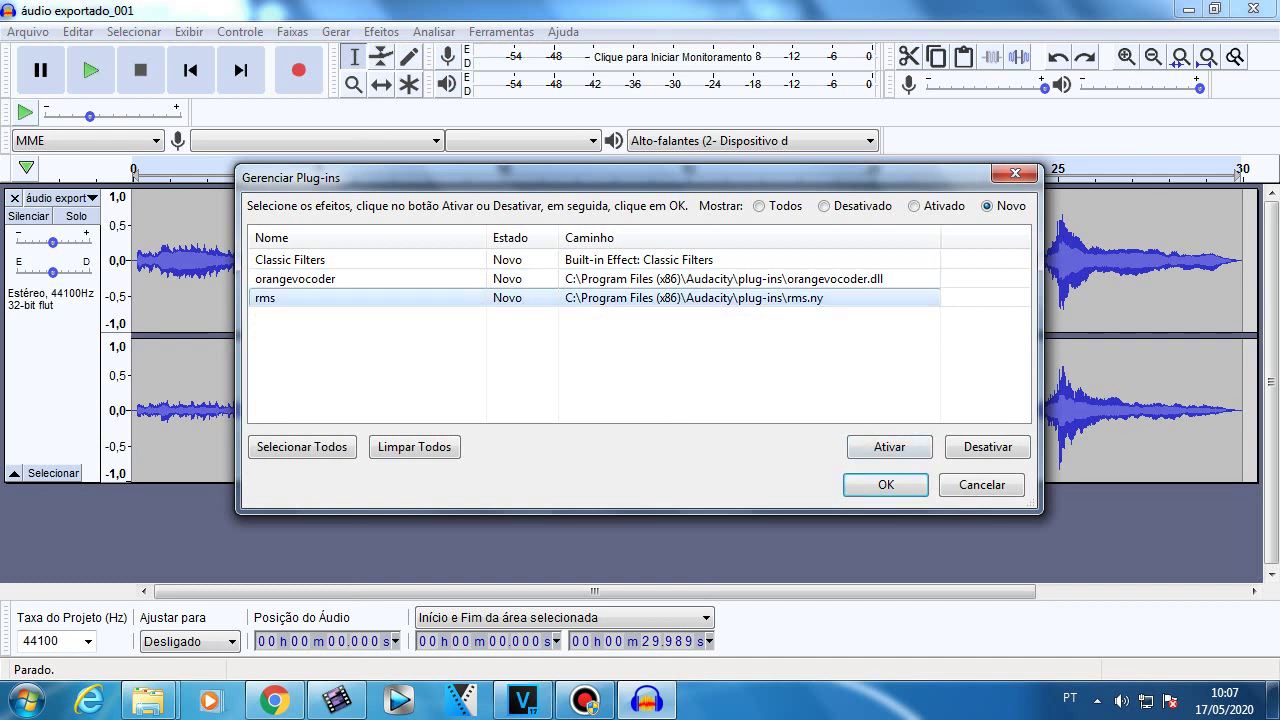
pyautogui.click(889, 446)
pyautogui.click(889, 446)
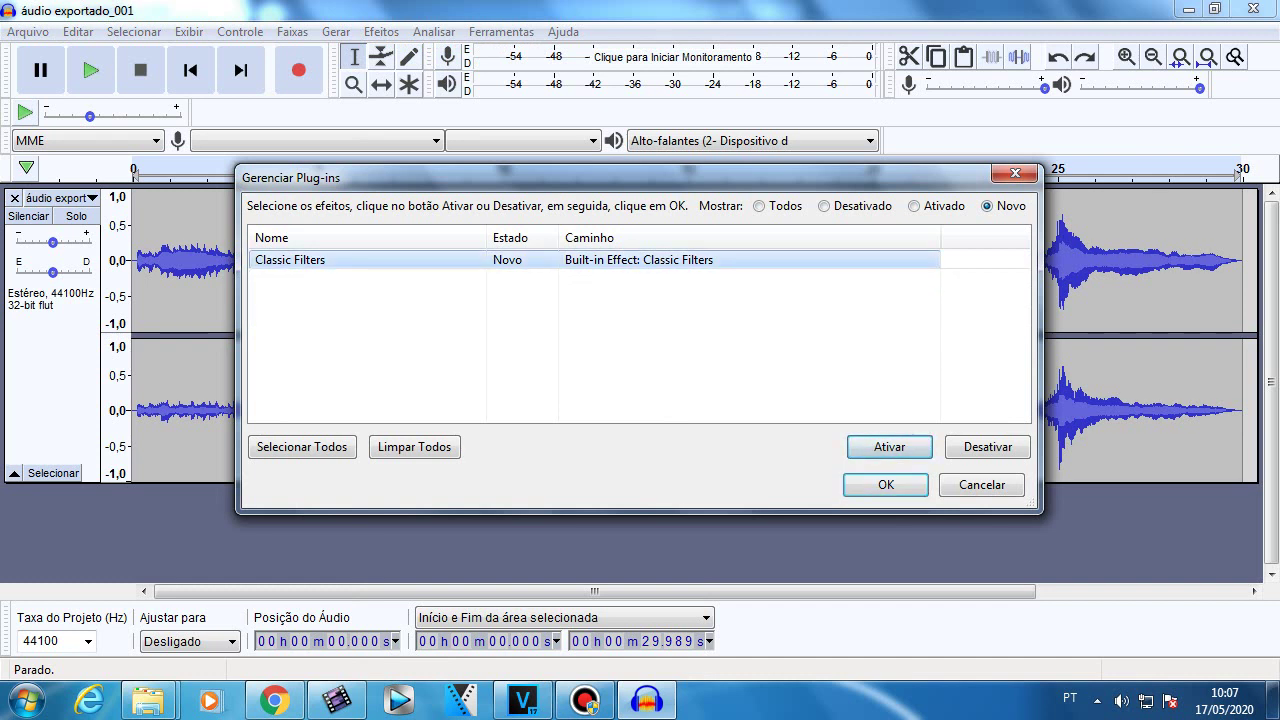
pyautogui.click(889, 446)
# - Show all plug-ins, look through their states, accept the plug-in manager and dismiss the OrangeVocoder messages
pyautogui.click(759, 206)
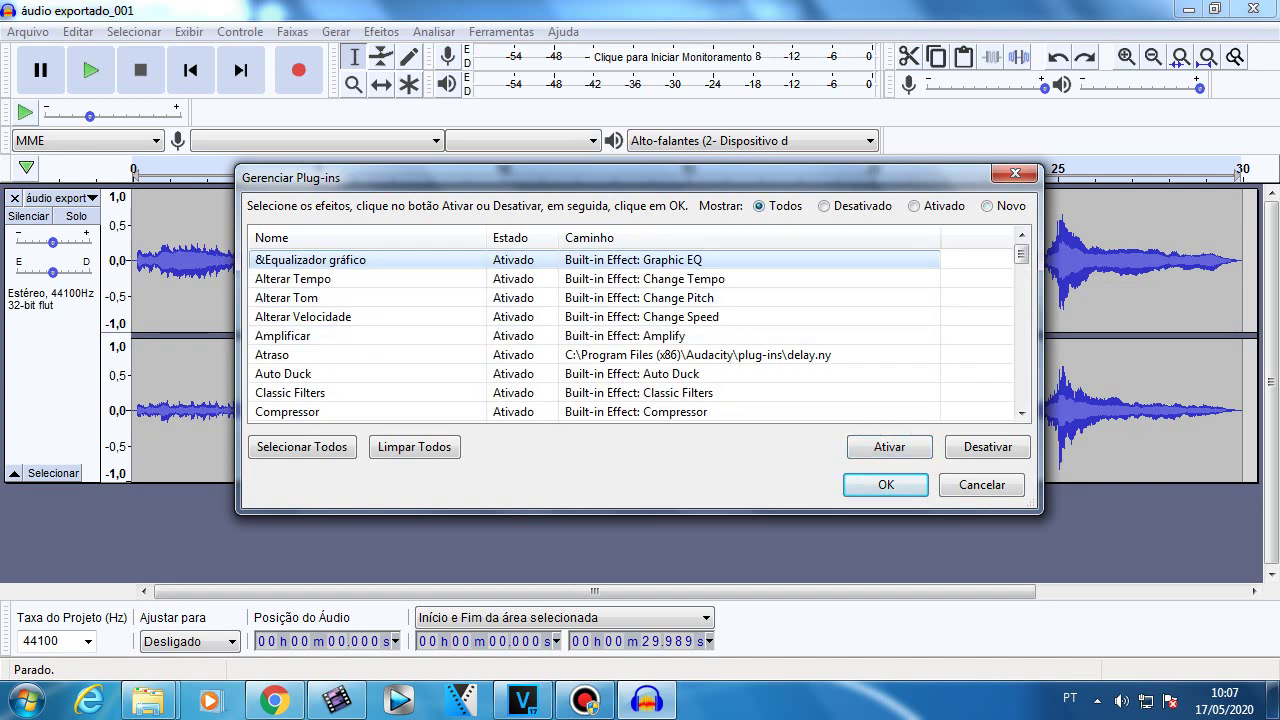
pyautogui.scroll(-6, 640, 335)
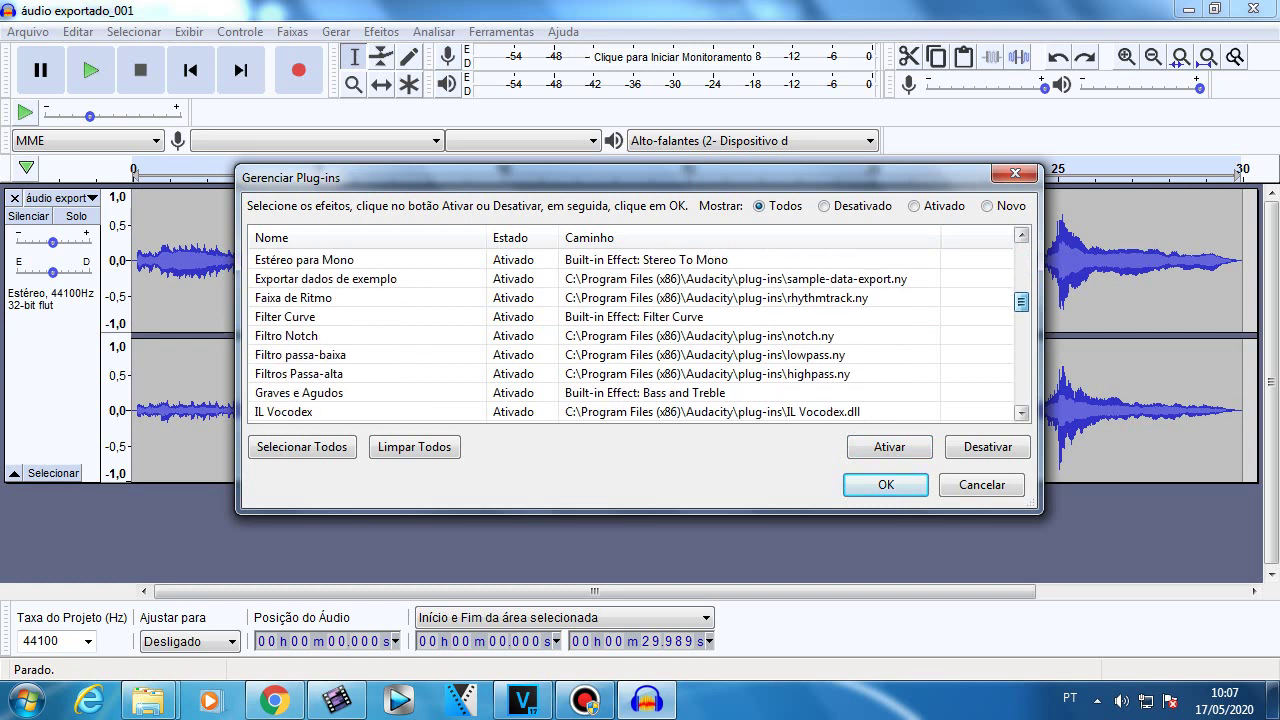
pyautogui.scroll(-1, 640, 335)
pyautogui.scroll(1, 640, 335)
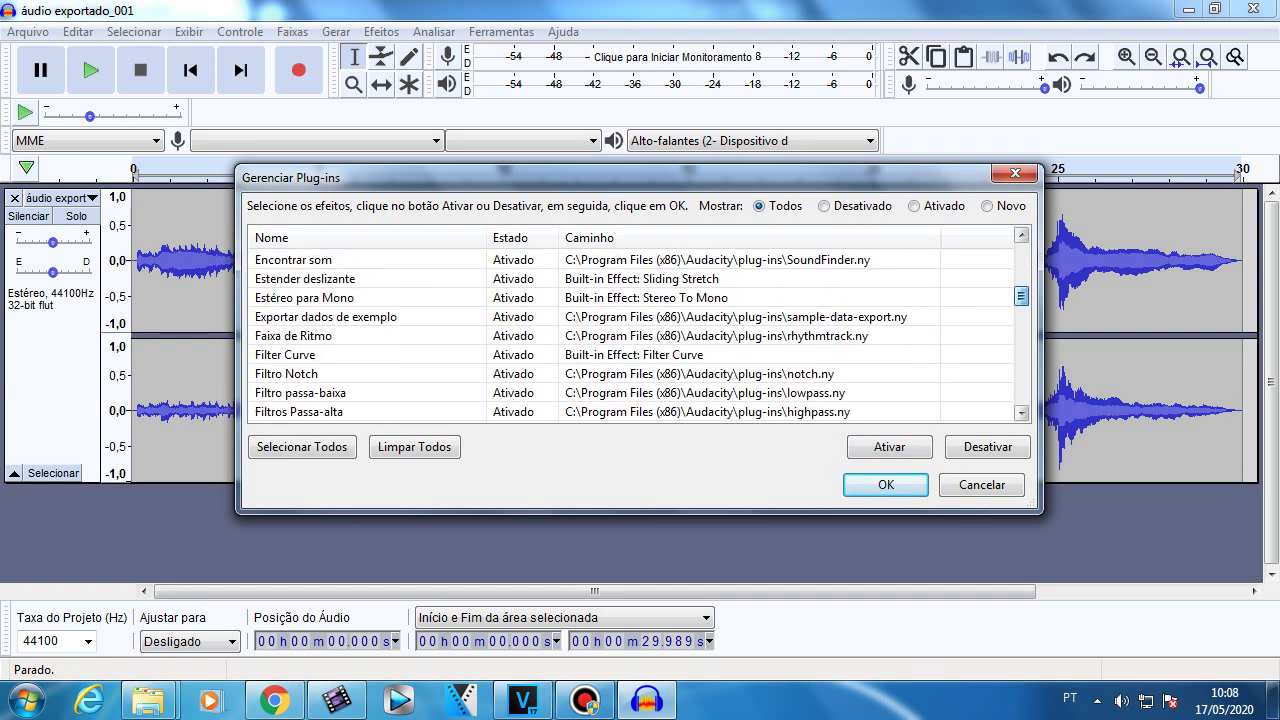
pyautogui.scroll(-7, 640, 335)
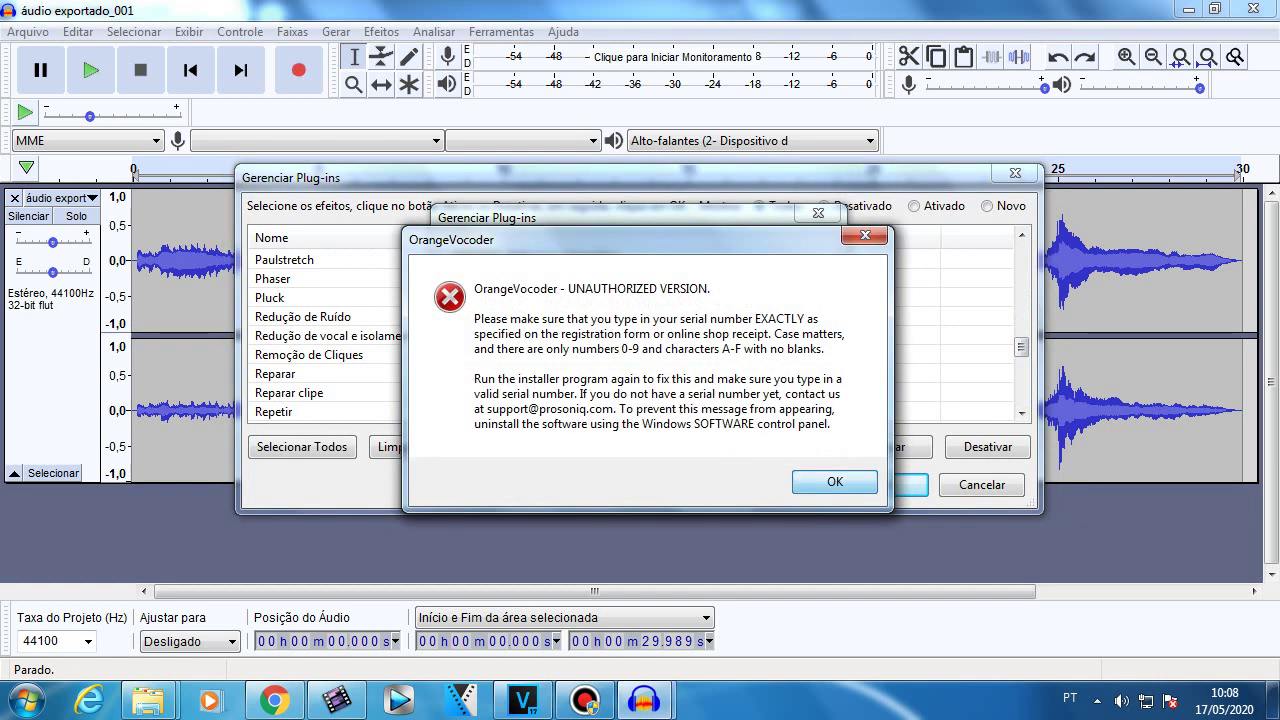
pyautogui.click(834, 481)
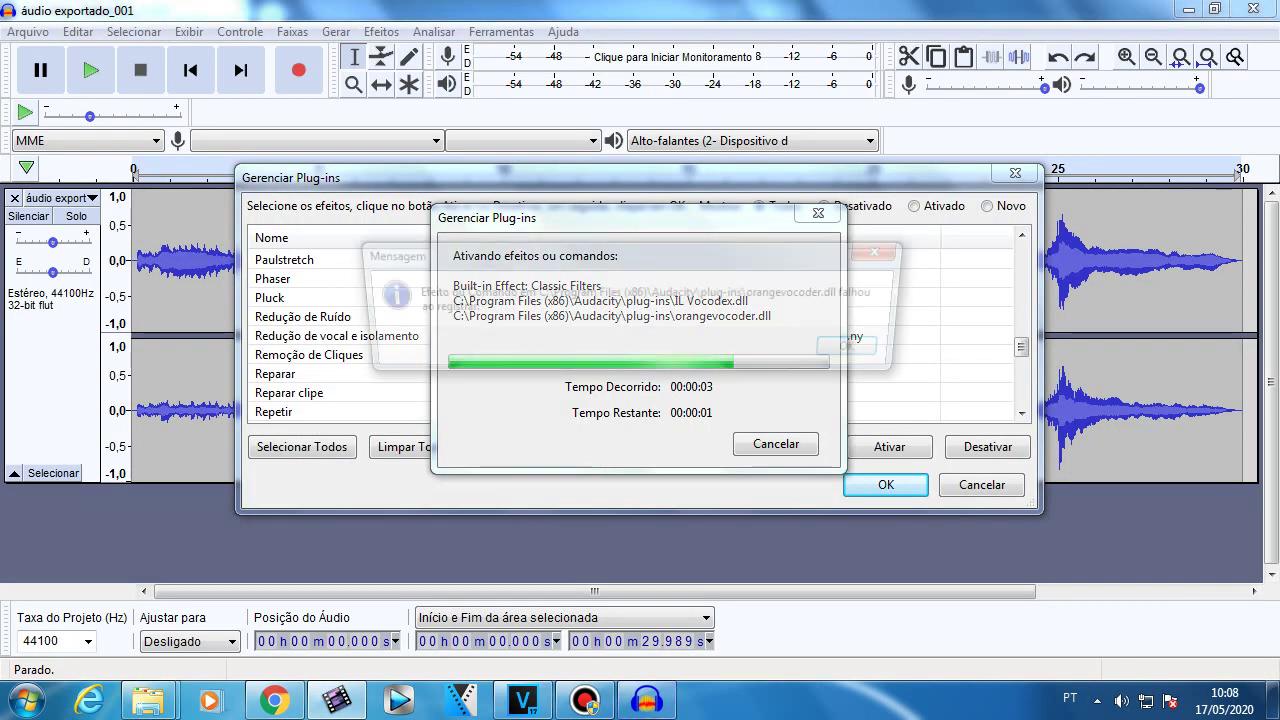
pyautogui.press('Return')
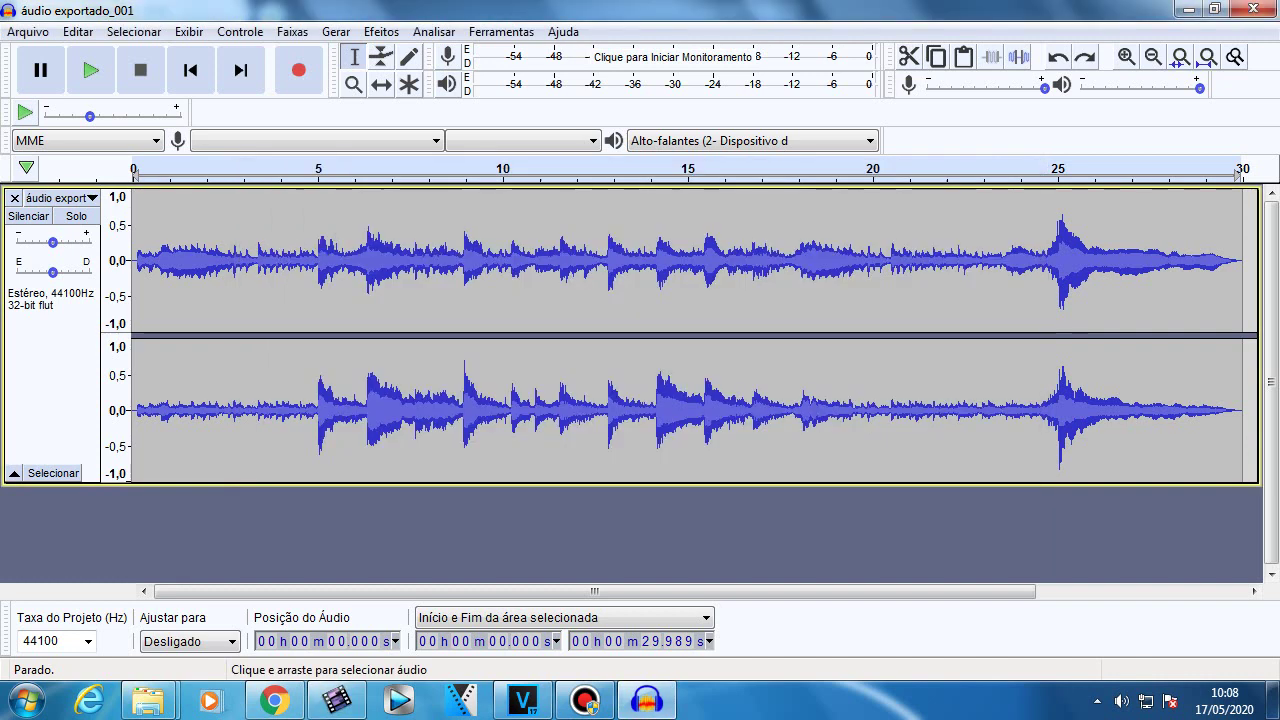
# - Look through the expanded effects list and try to open the Filtros Passa-alta effect
pyautogui.click(381, 31)
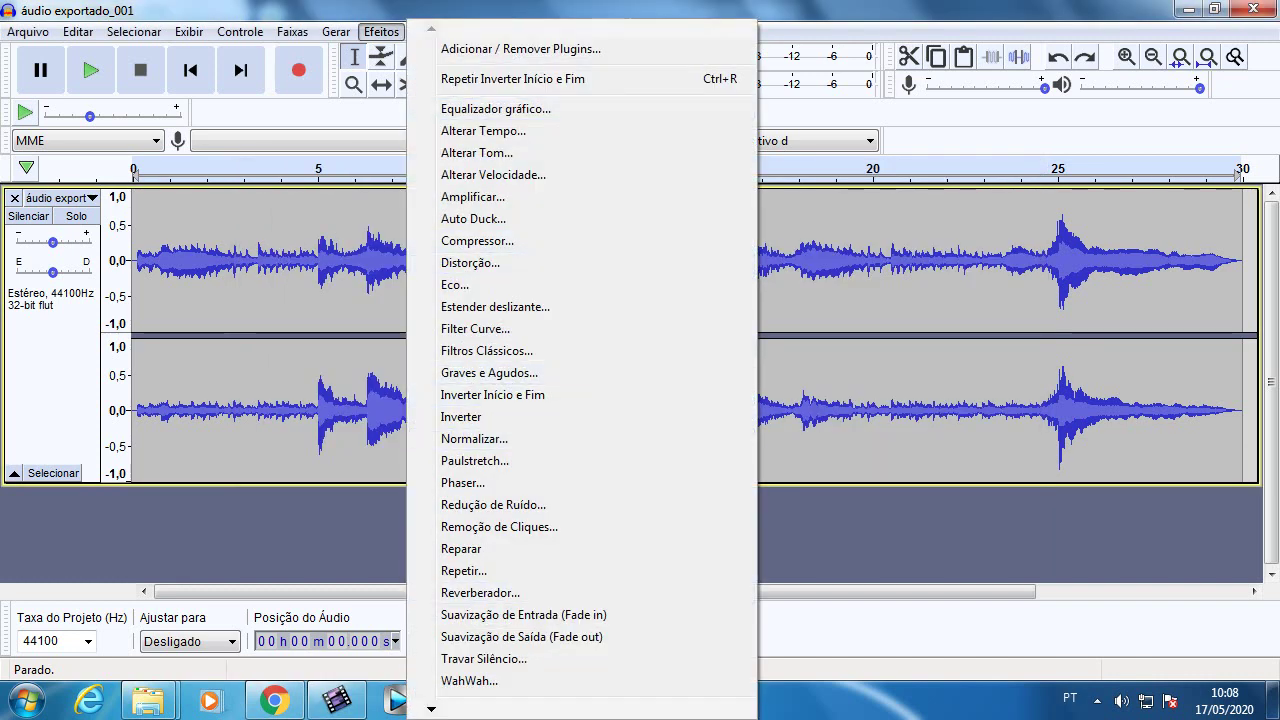
pyautogui.moveTo(431, 709)
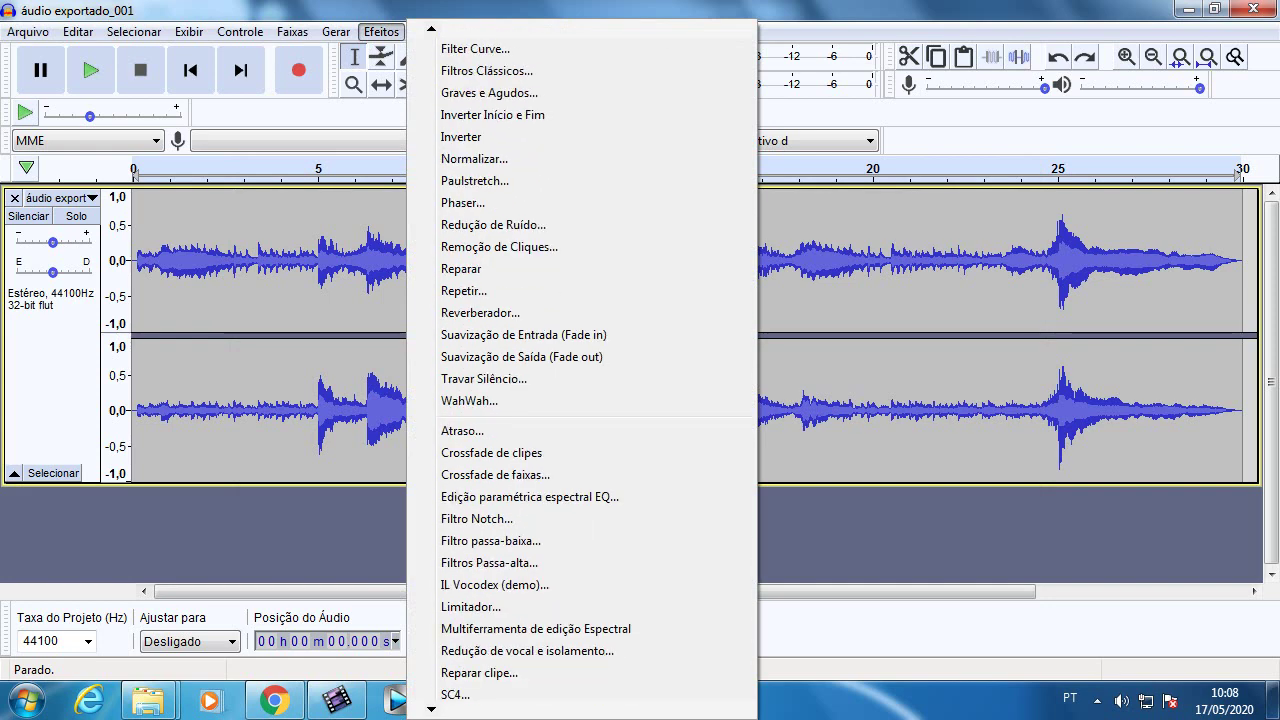
pyautogui.scroll(-3, 590, 370)
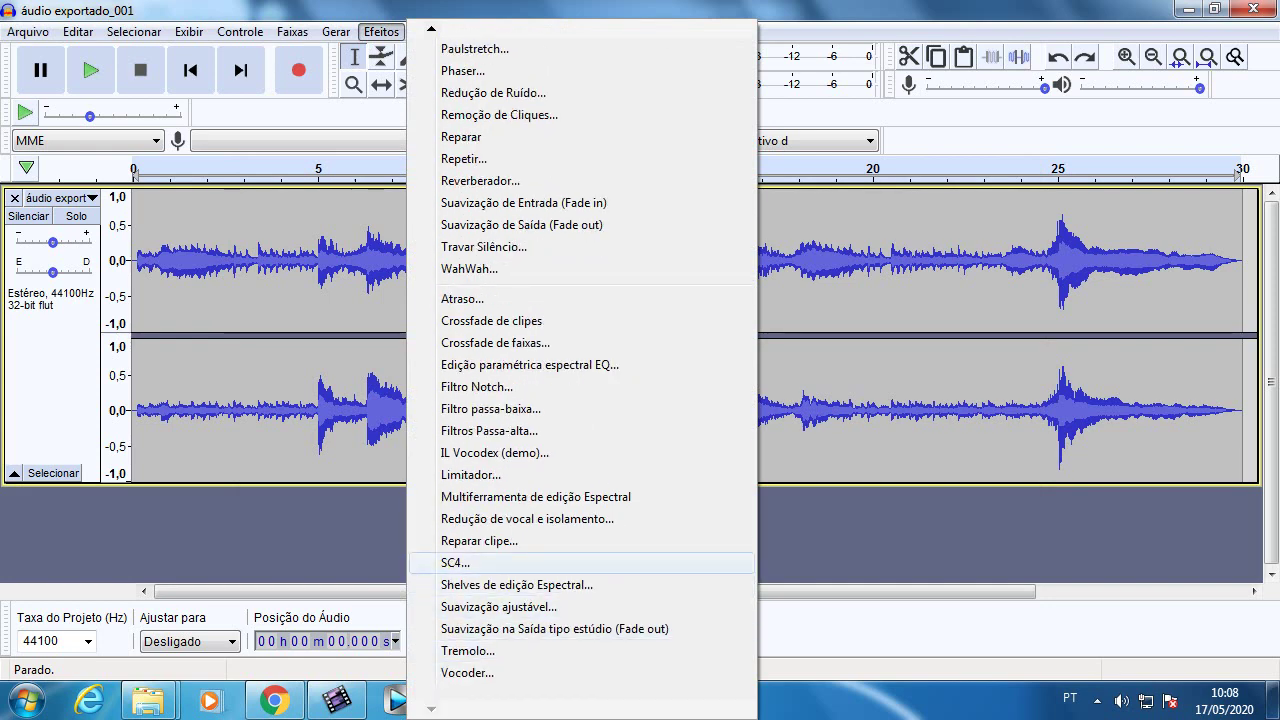
pyautogui.click(490, 431)
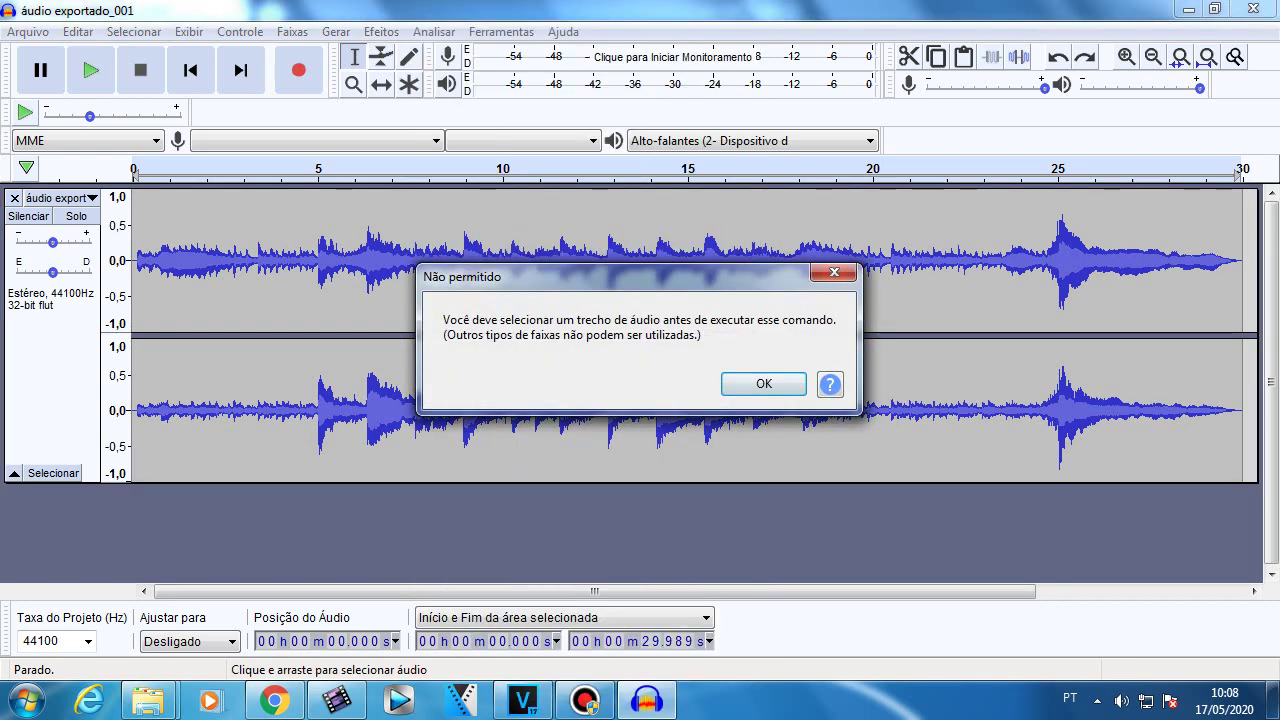
pyautogui.click(763, 384)
# - Look through the analysis commands and effects, and try to open the Alterar Tempo effect
pyautogui.click(434, 31)
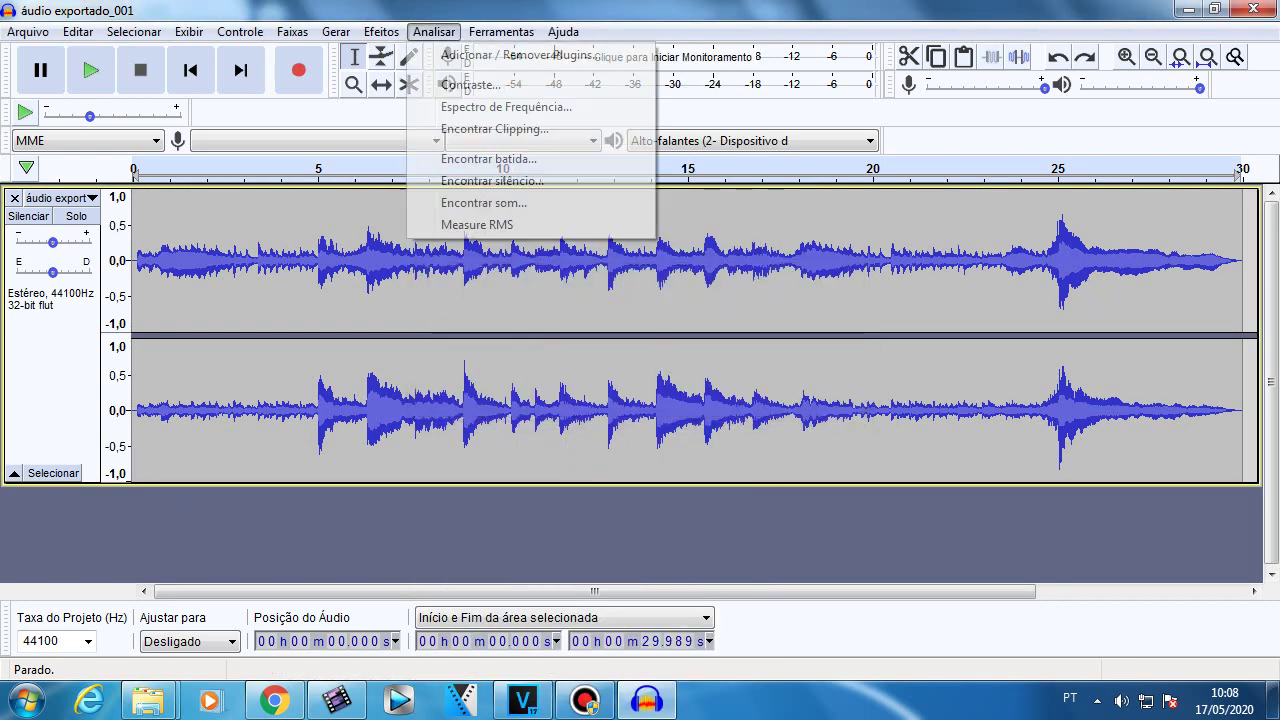
pyautogui.moveTo(381, 32)
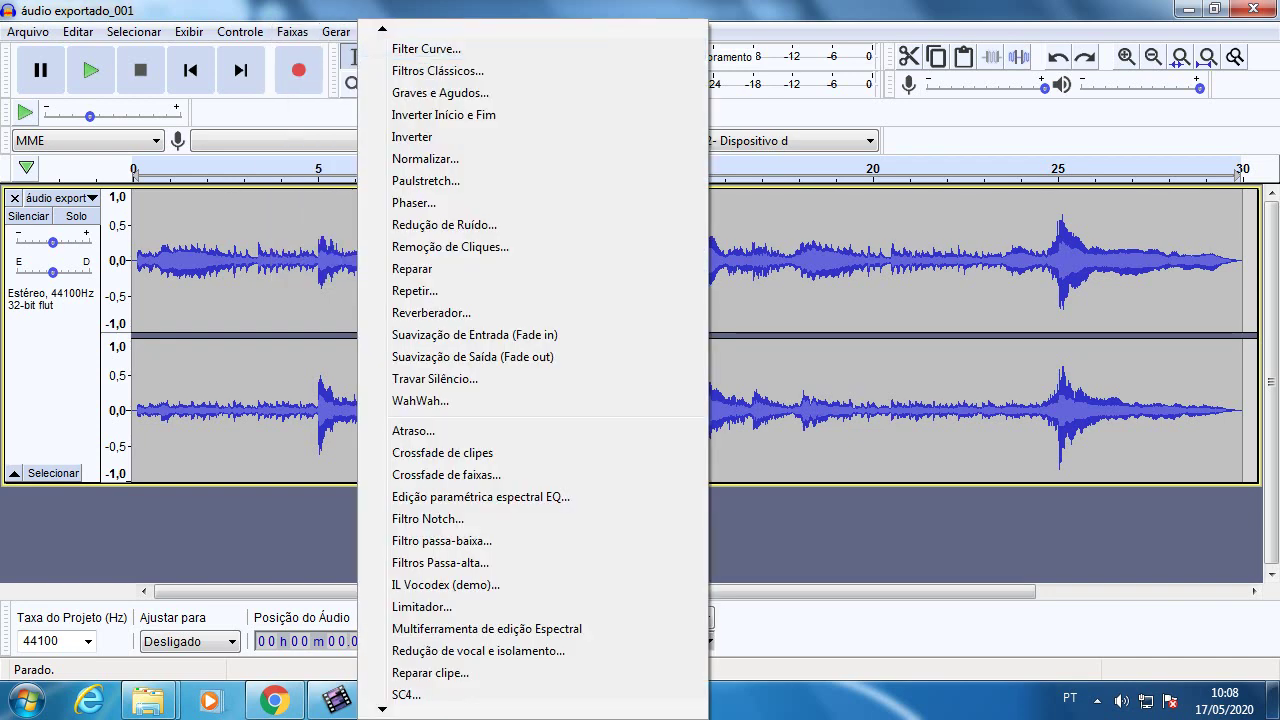
pyautogui.moveTo(336, 32)
pyautogui.scroll(5, 540, 360)
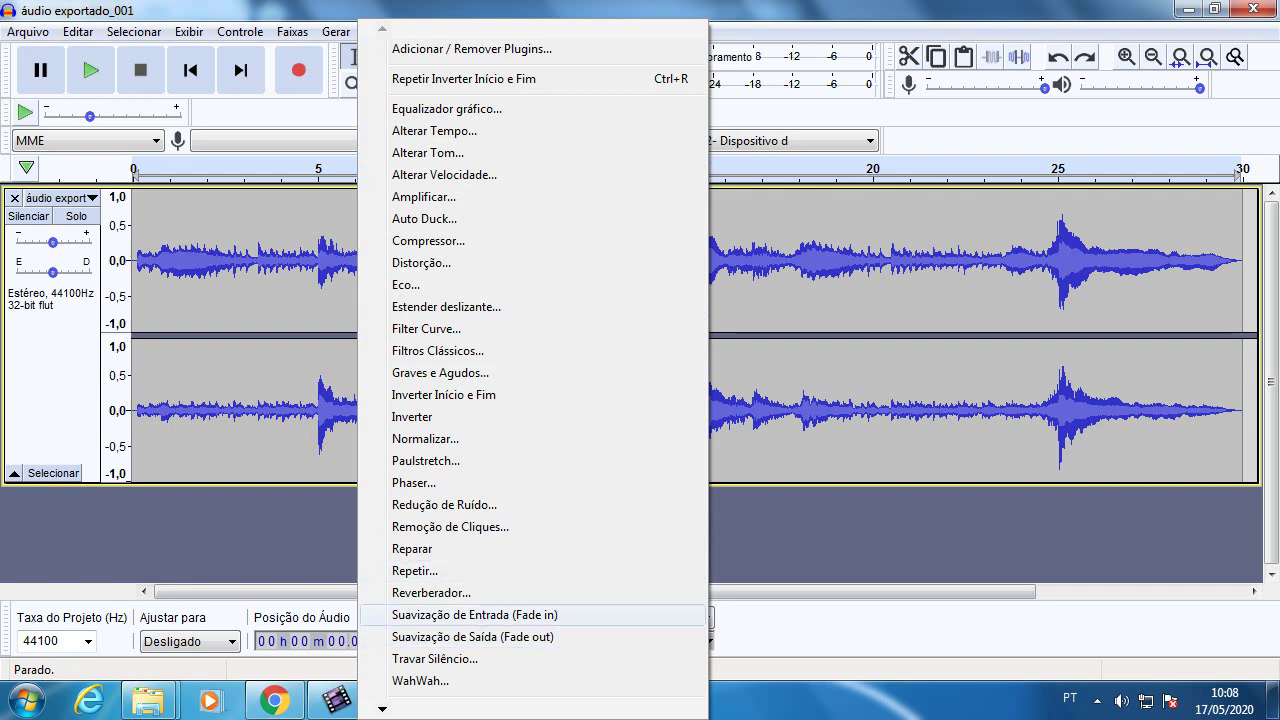
pyautogui.click(434, 130)
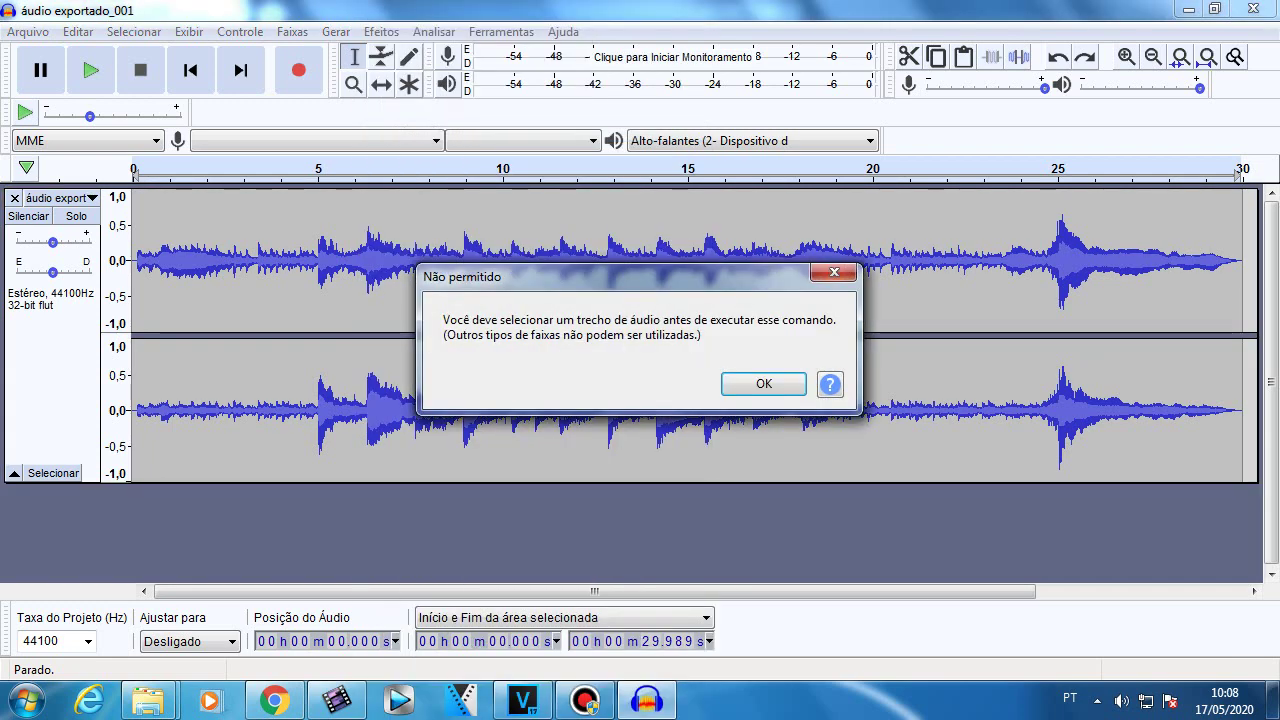
pyautogui.click(763, 384)
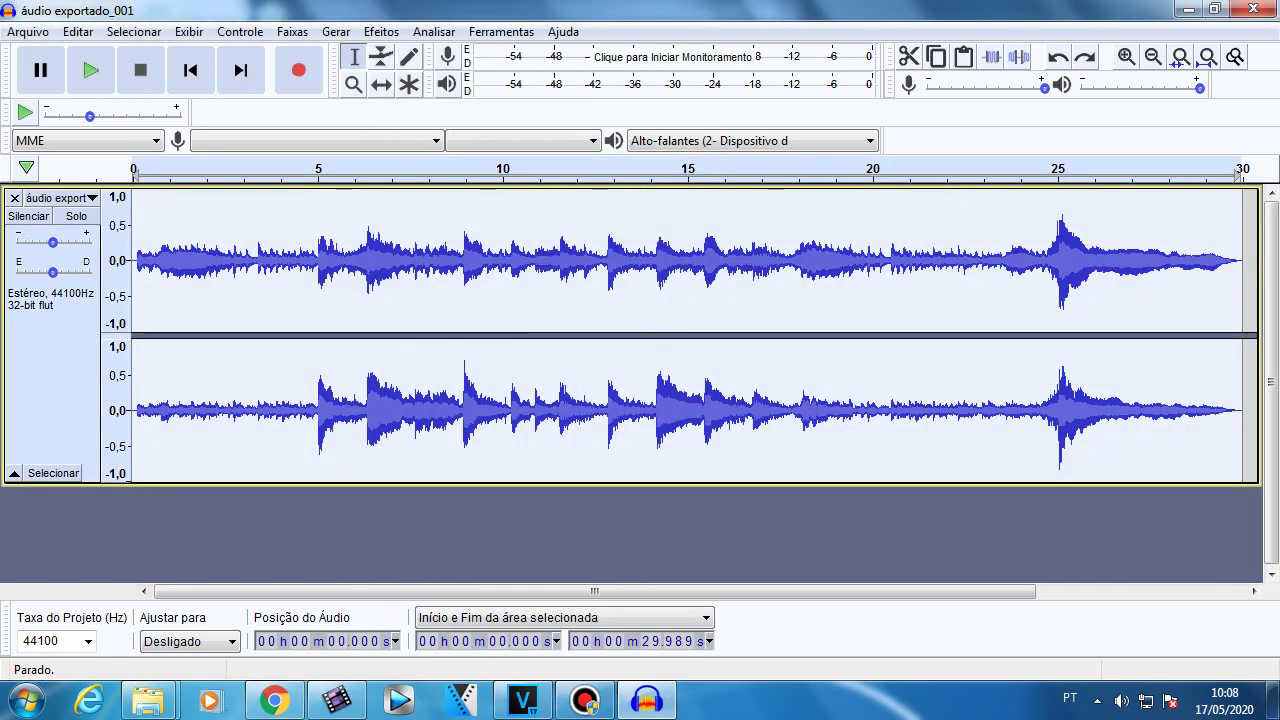
# - Open the plug-in manager and examine the complete list of plug-ins with their states and paths
pyautogui.click(381, 31)
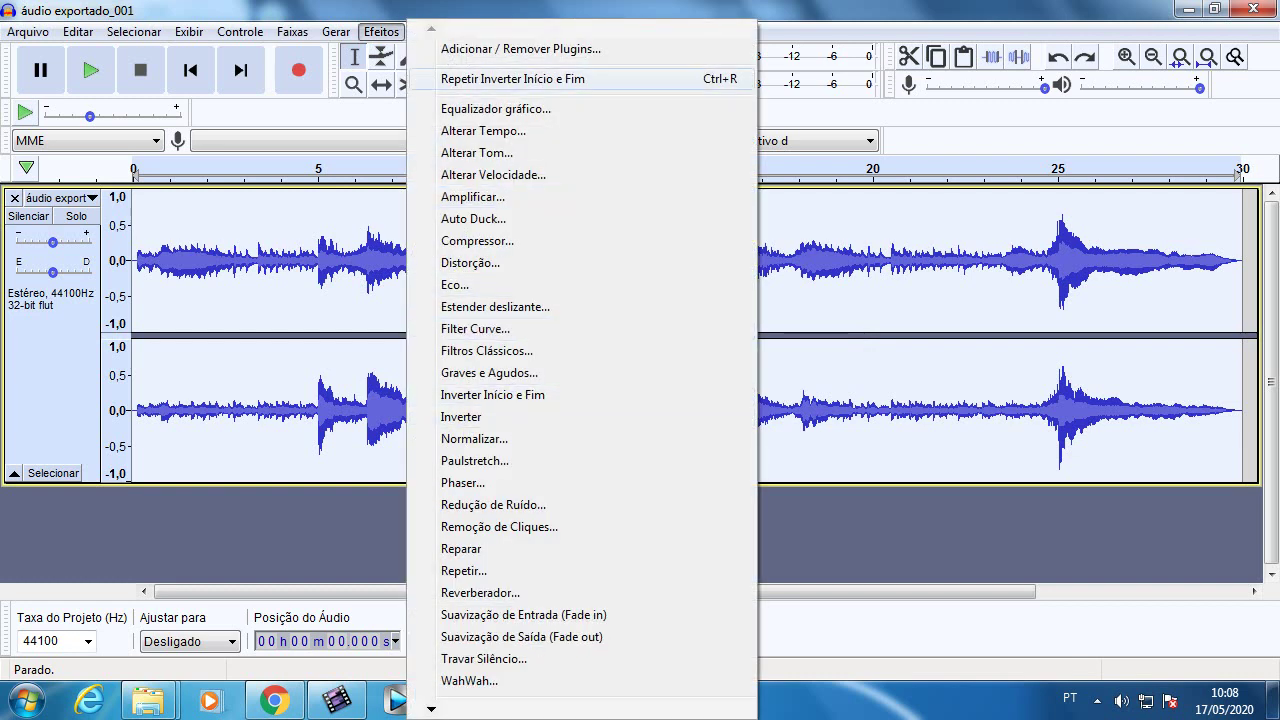
pyautogui.click(520, 48)
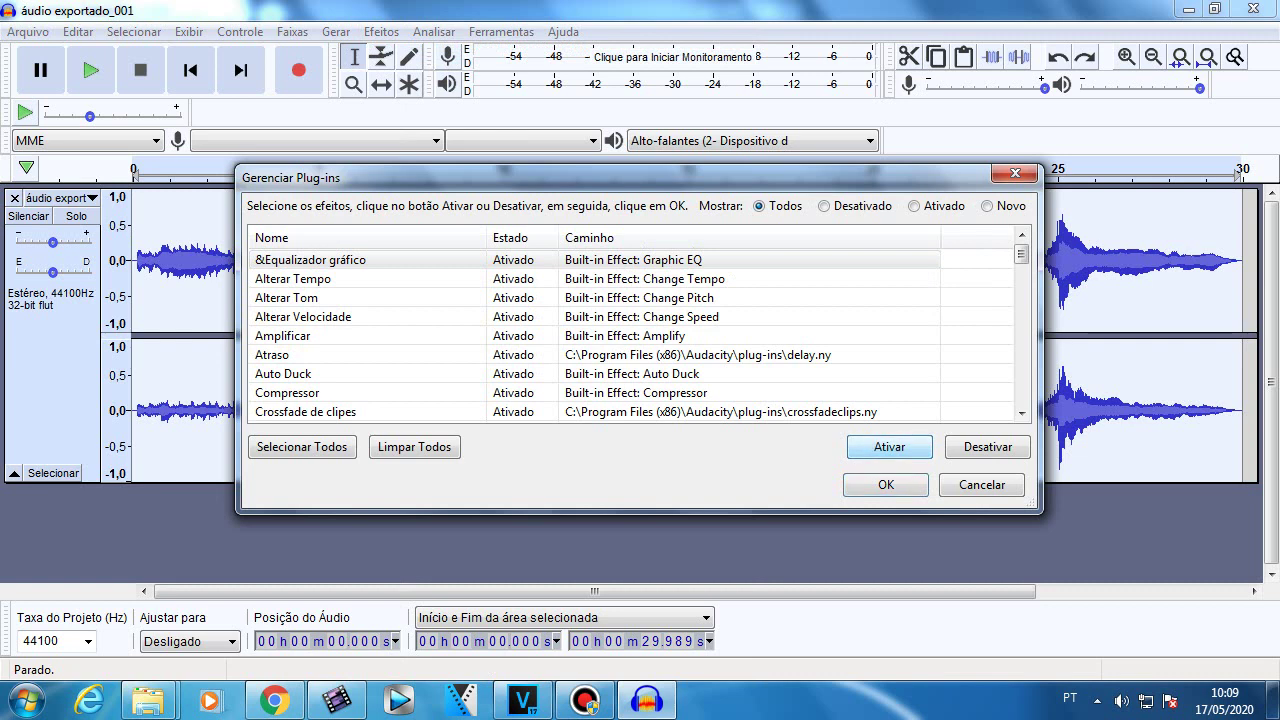
pyautogui.click(640, 317)
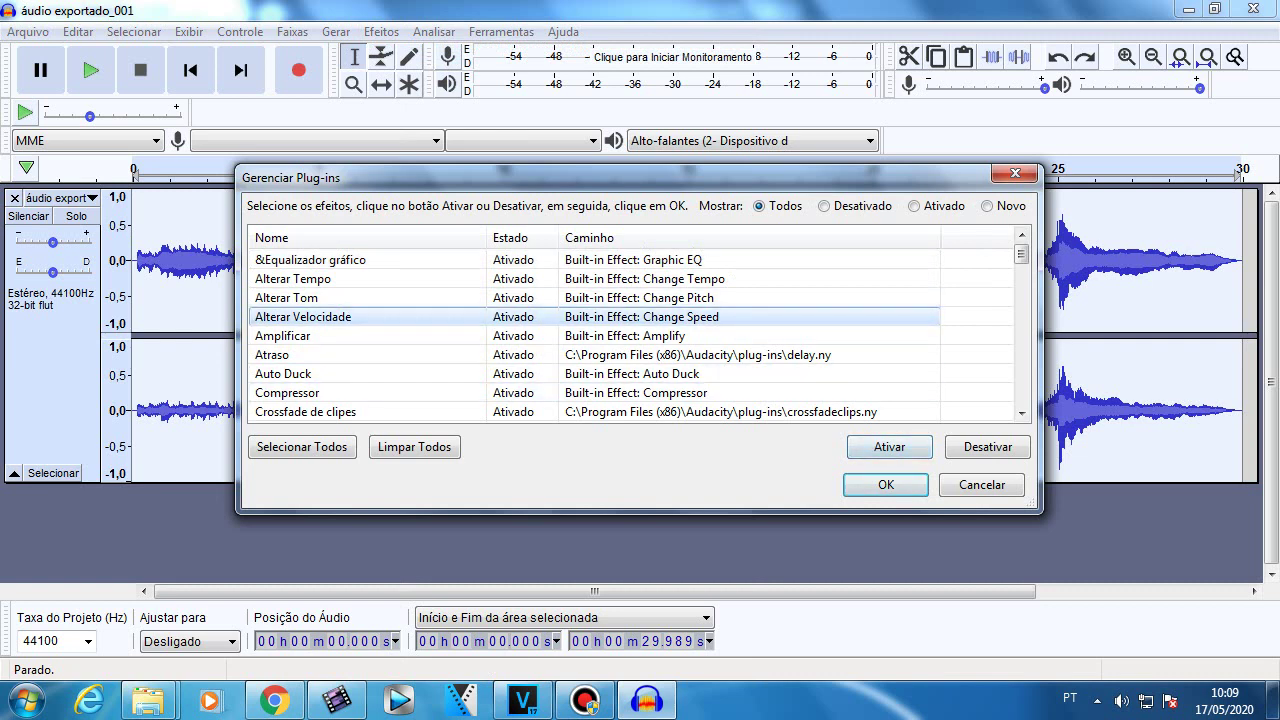
pyautogui.moveTo(1021, 254); pyautogui.dragTo(1021, 394)
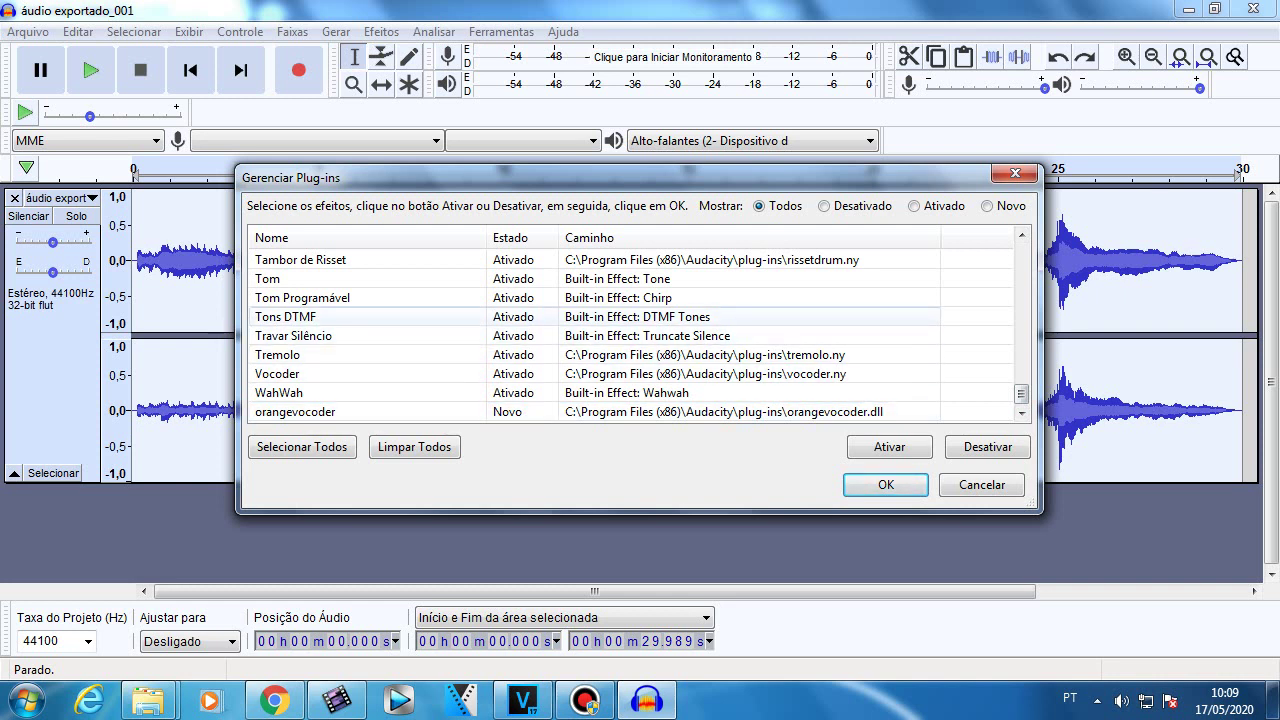
pyautogui.click(889, 447)
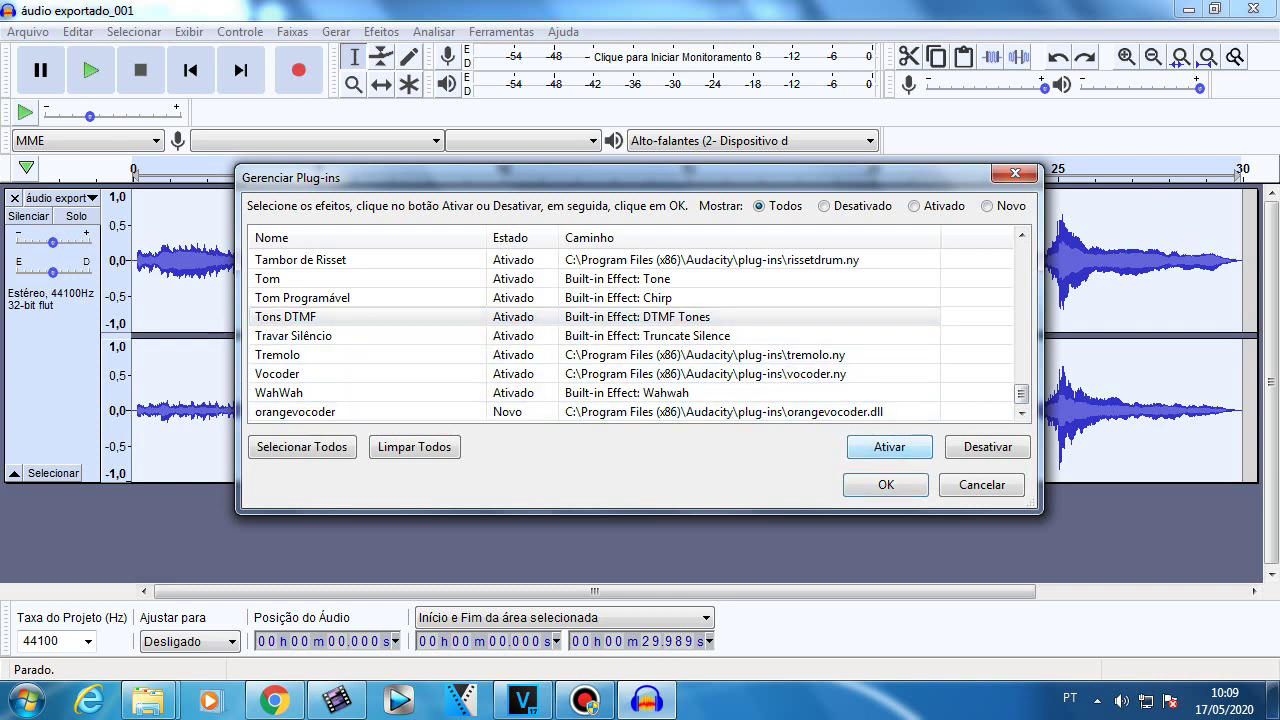
pyautogui.scroll(5, 639, 335)
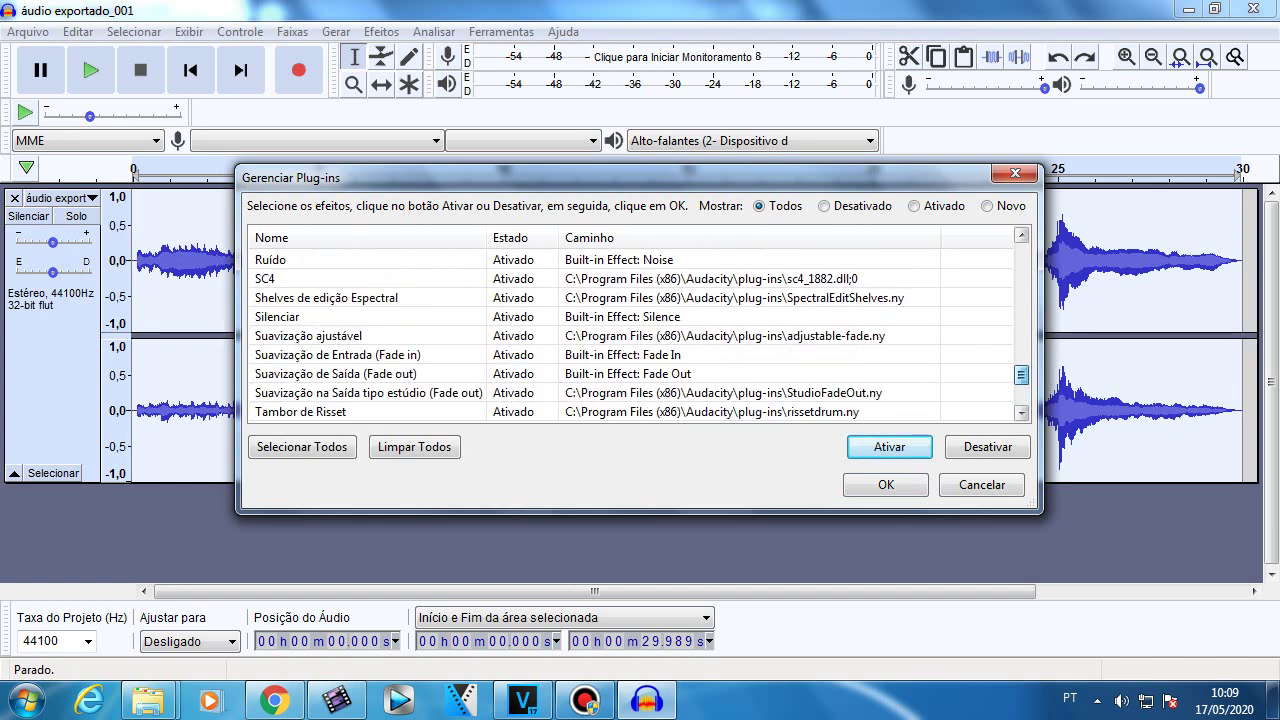
pyautogui.scroll(5, 639, 335)
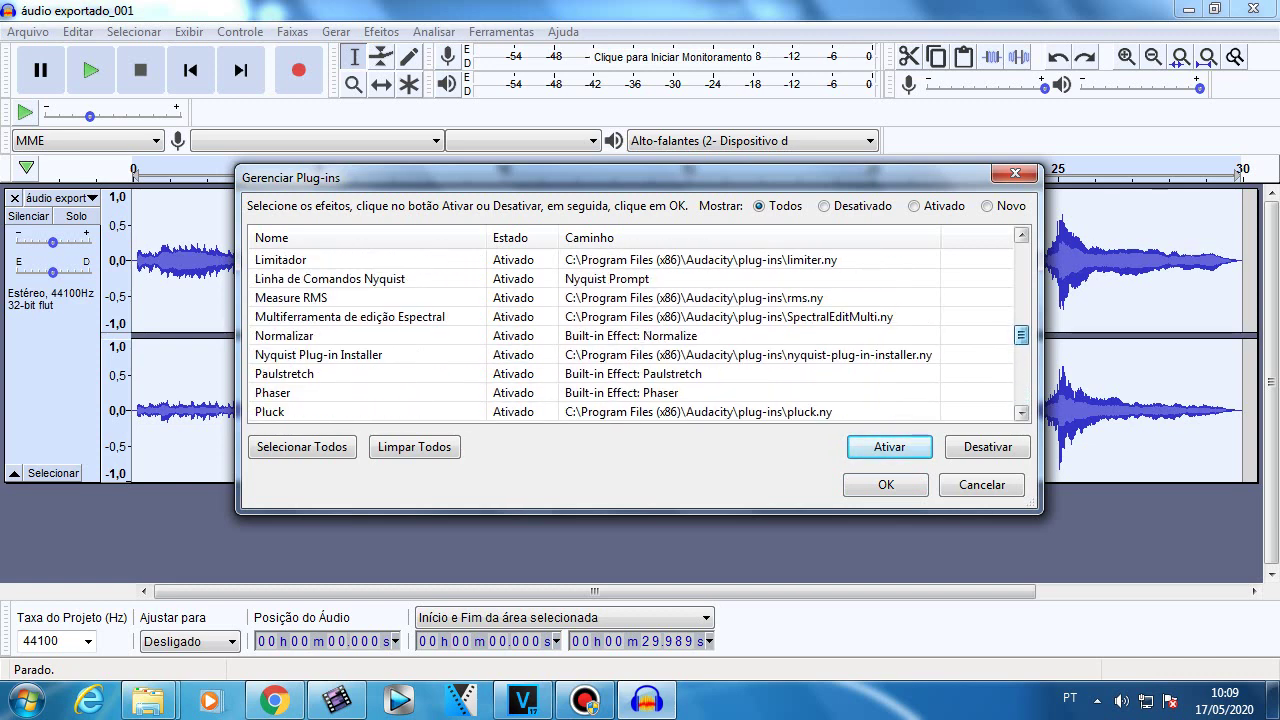
pyautogui.scroll(1, 639, 335)
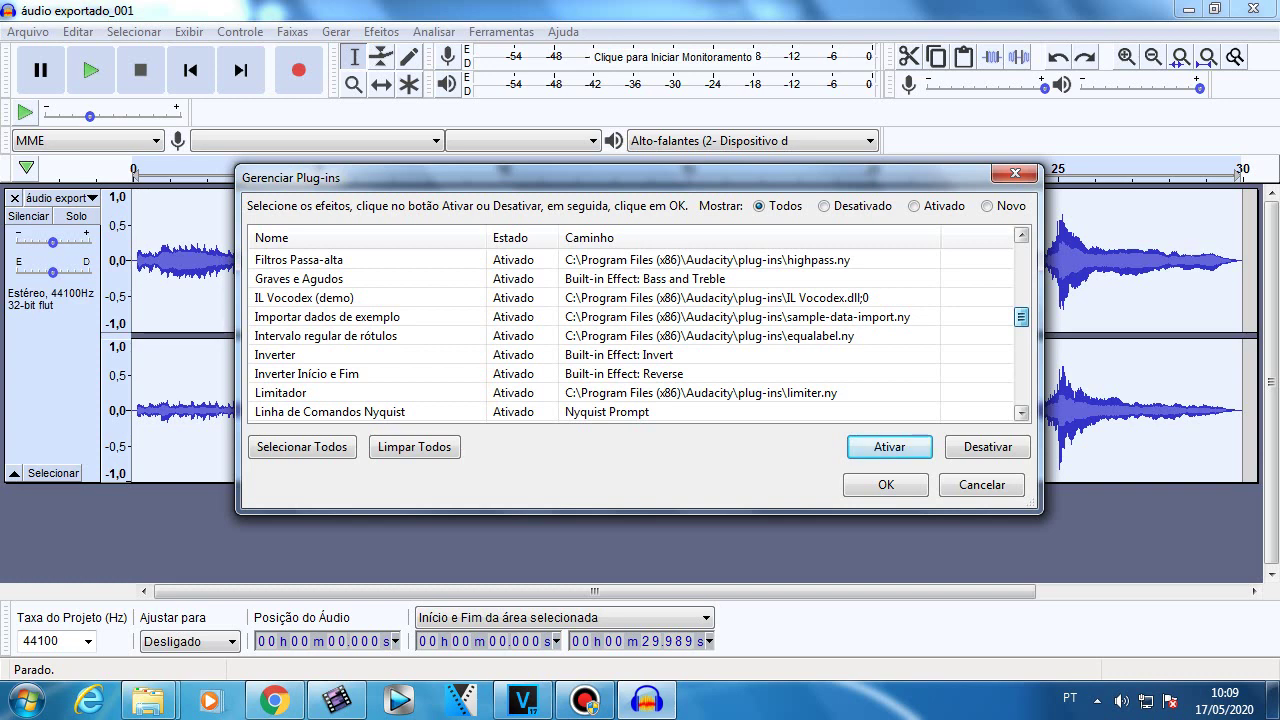
pyautogui.scroll(1, 639, 335)
pyautogui.scroll(1, 639, 335)
pyautogui.scroll(3, 639, 335)
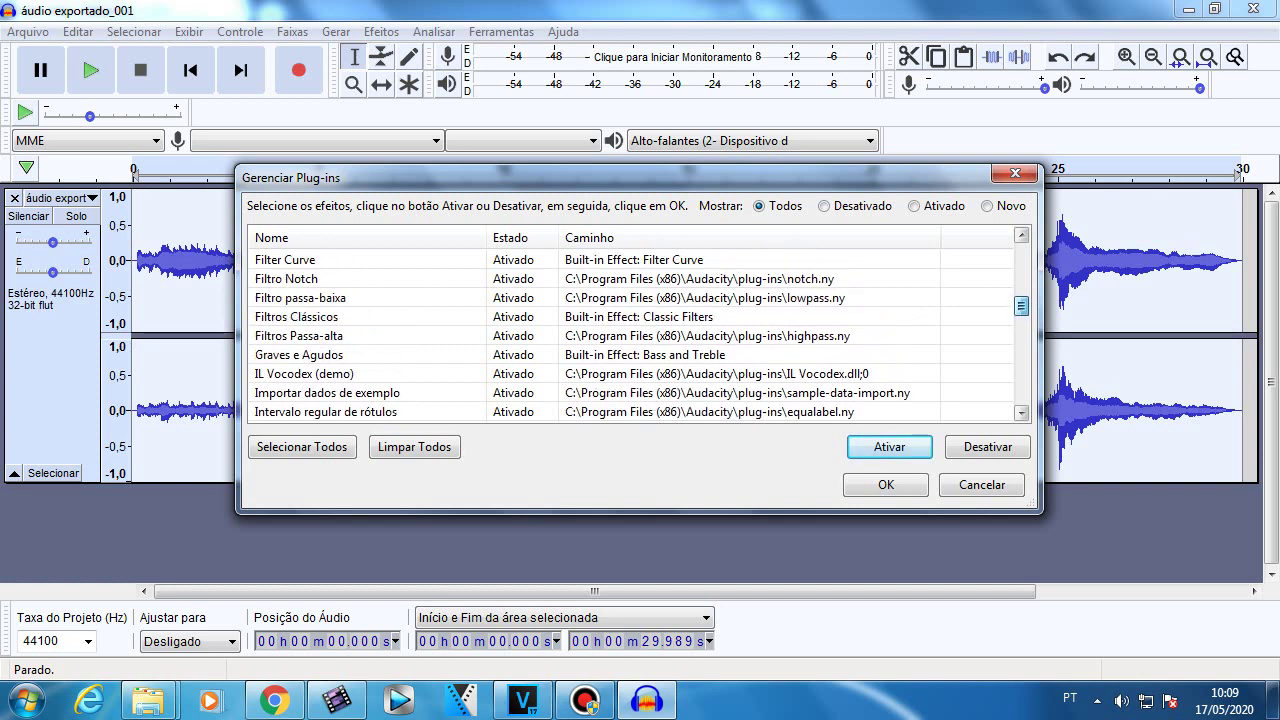
pyautogui.scroll(5, 639, 335)
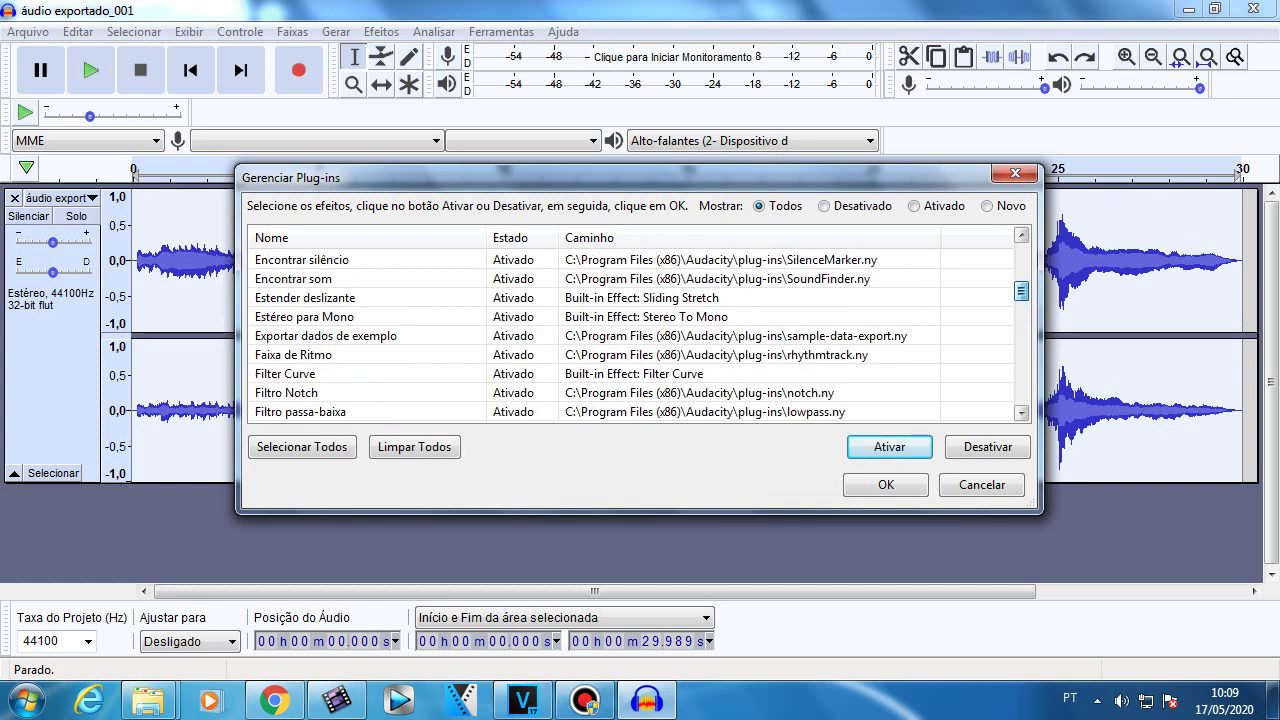
pyautogui.scroll(2, 639, 335)
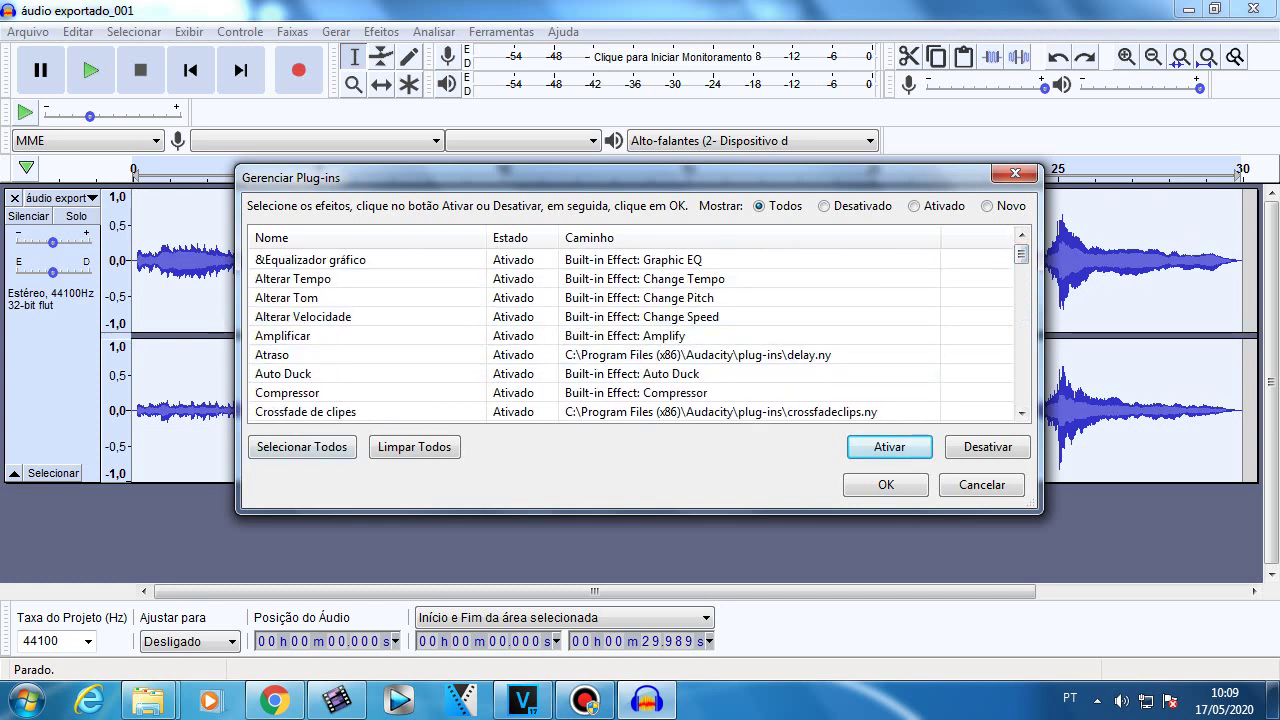
# - Filter the plug-in manager by disabled and enabled plug-ins, and accept it with the Ativado filter chosen
pyautogui.click(914, 206)
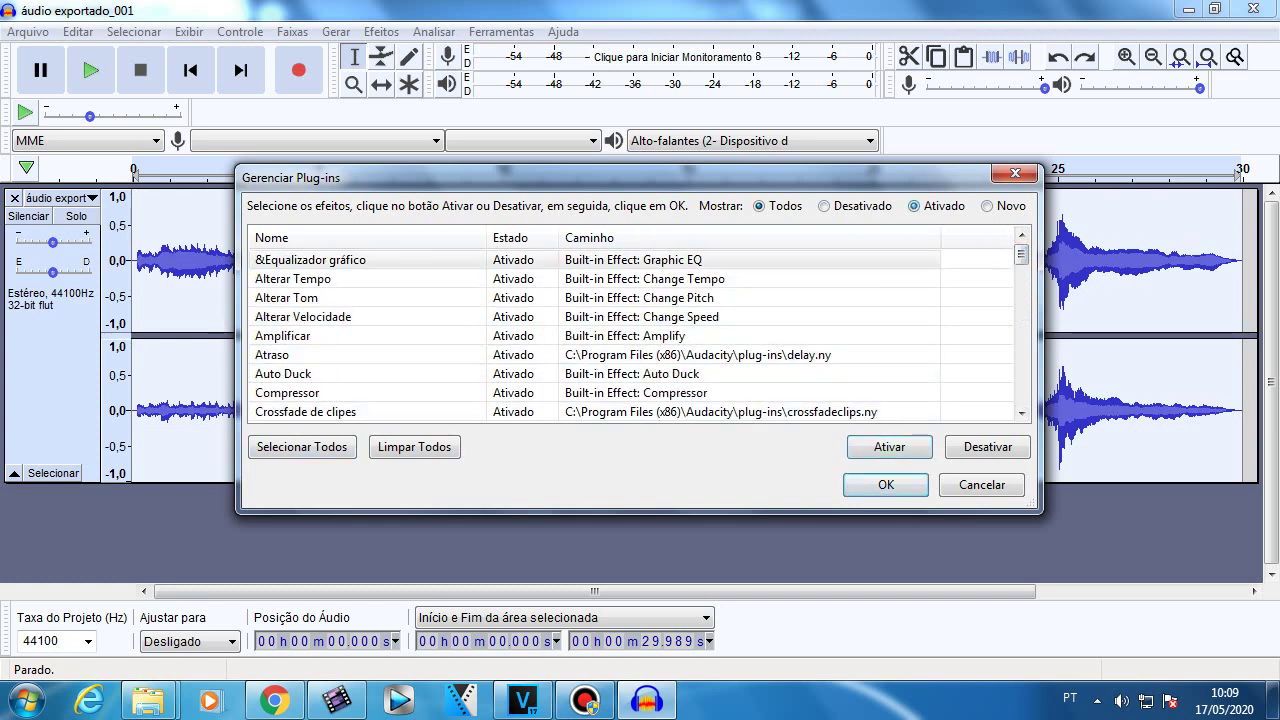
pyautogui.click(825, 206)
pyautogui.click(914, 206)
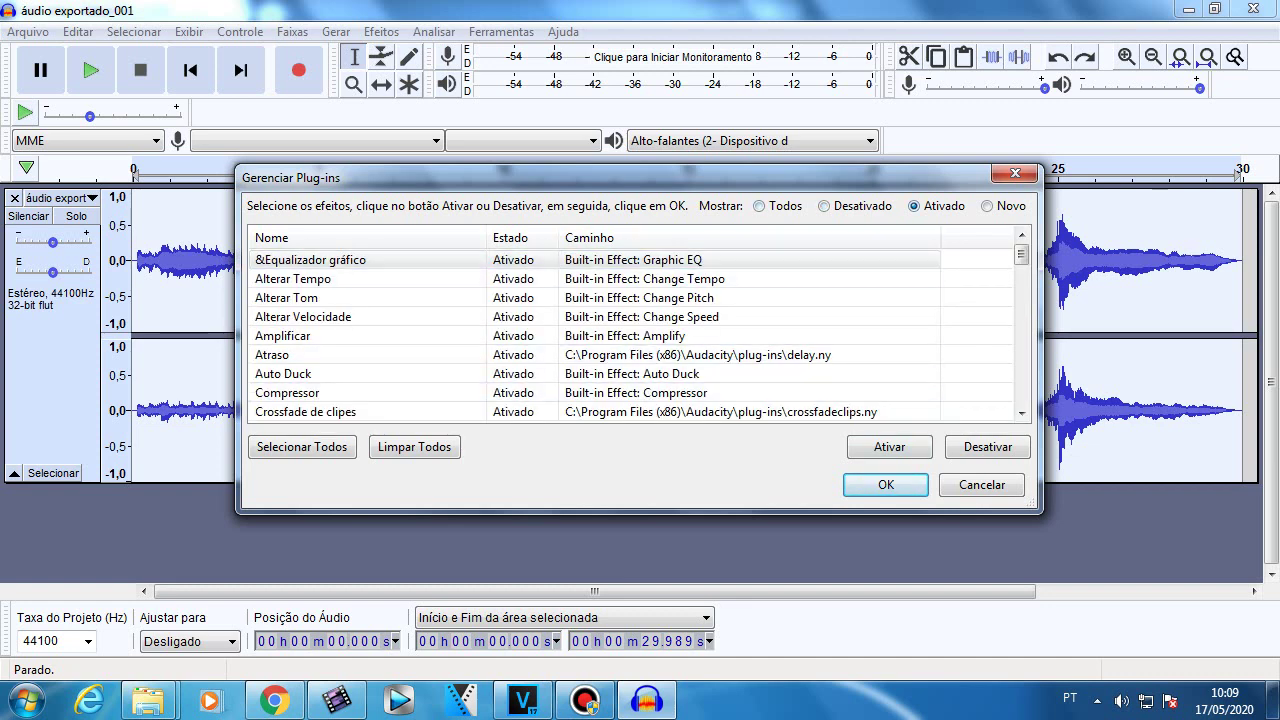
pyautogui.click(885, 484)
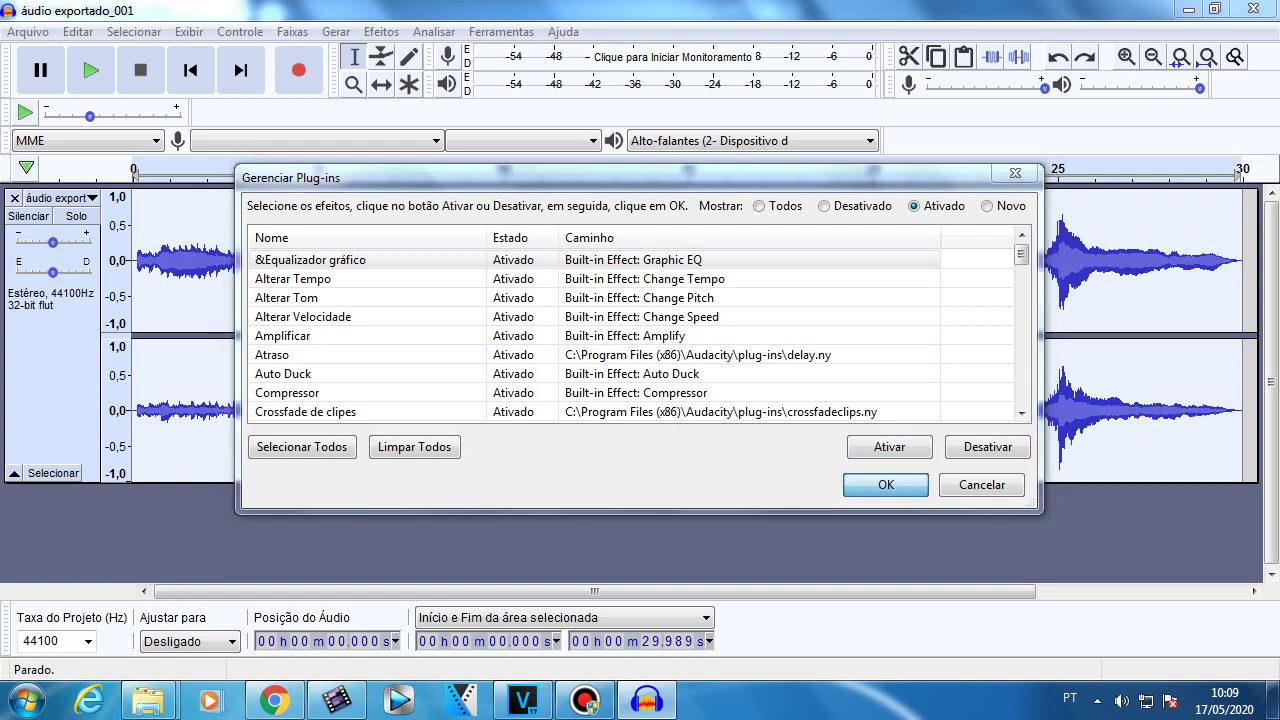
pyautogui.click(381, 31)
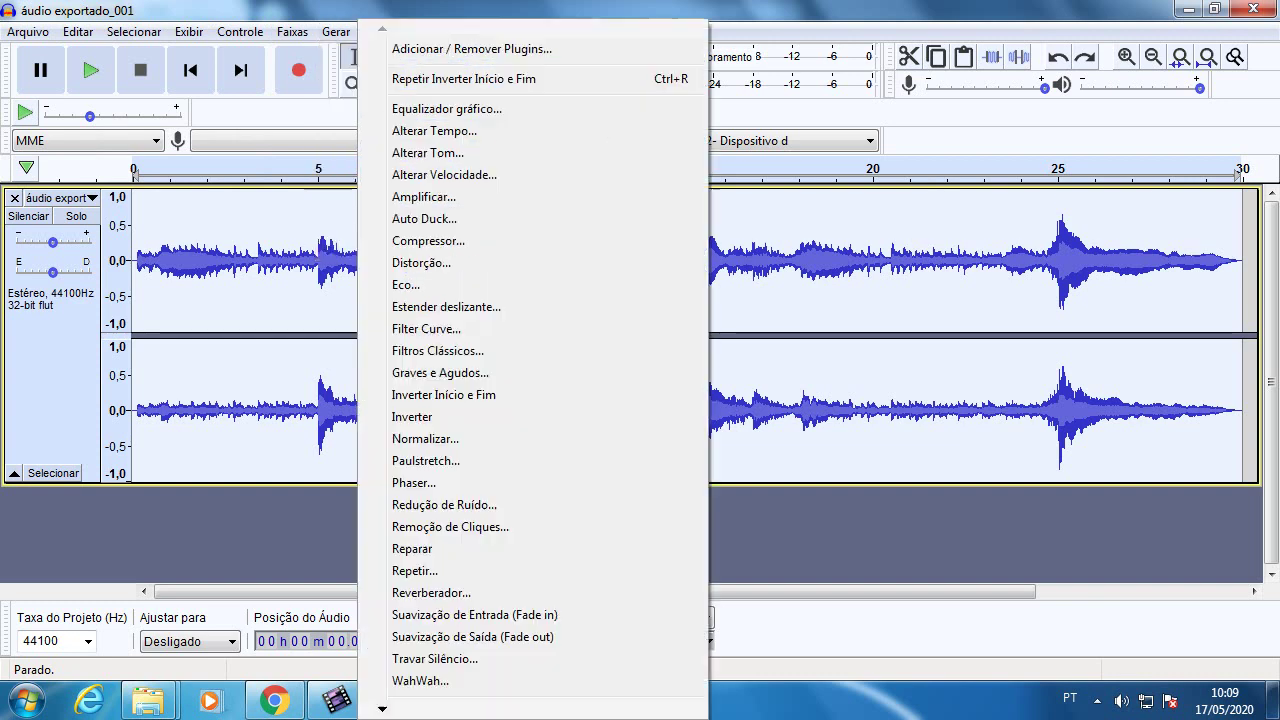
pyautogui.click(471, 48)
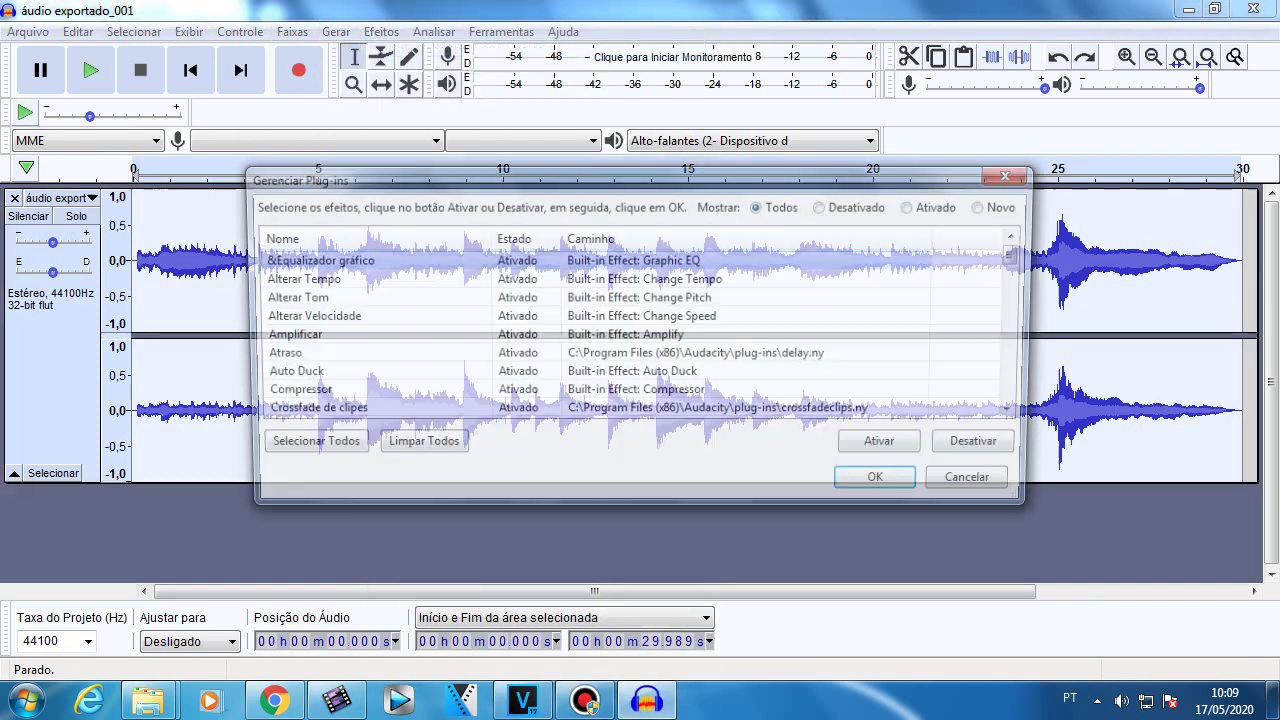
pyautogui.click(1047, 480)
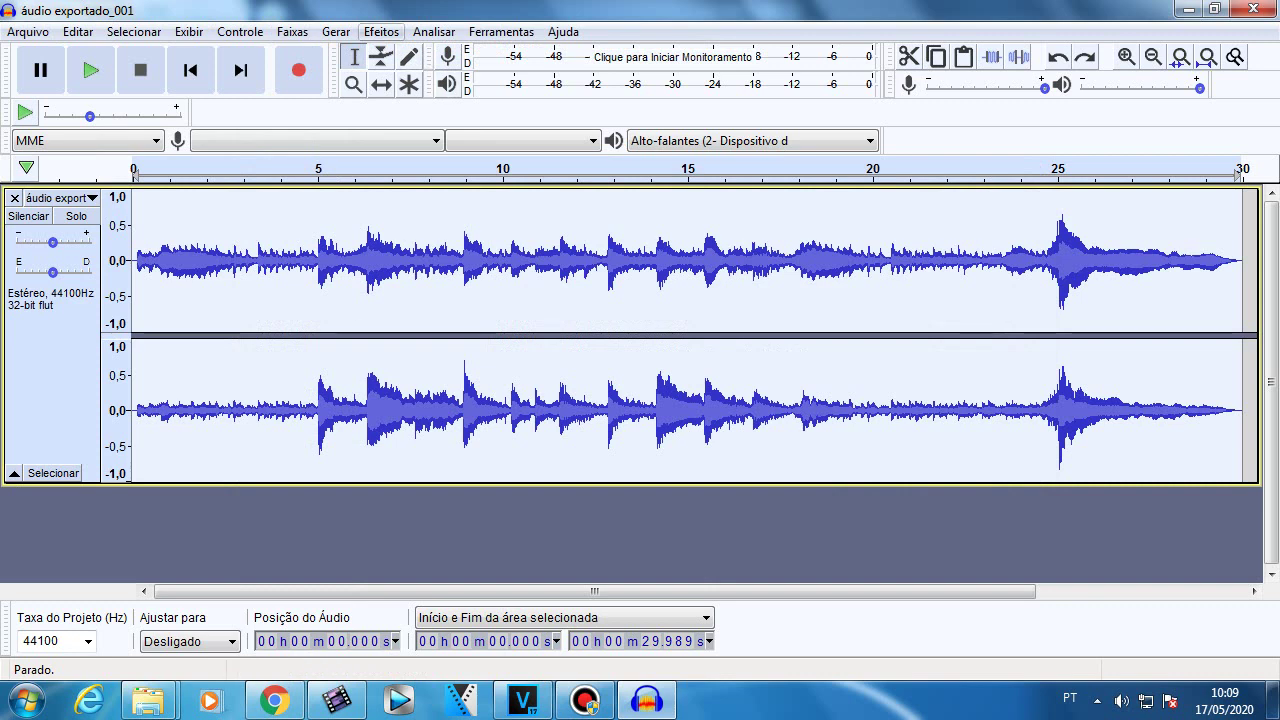
# - Look through the built-in effects list and dismiss the Windows colour scheme message without choosing an option
pyautogui.click(381, 31)
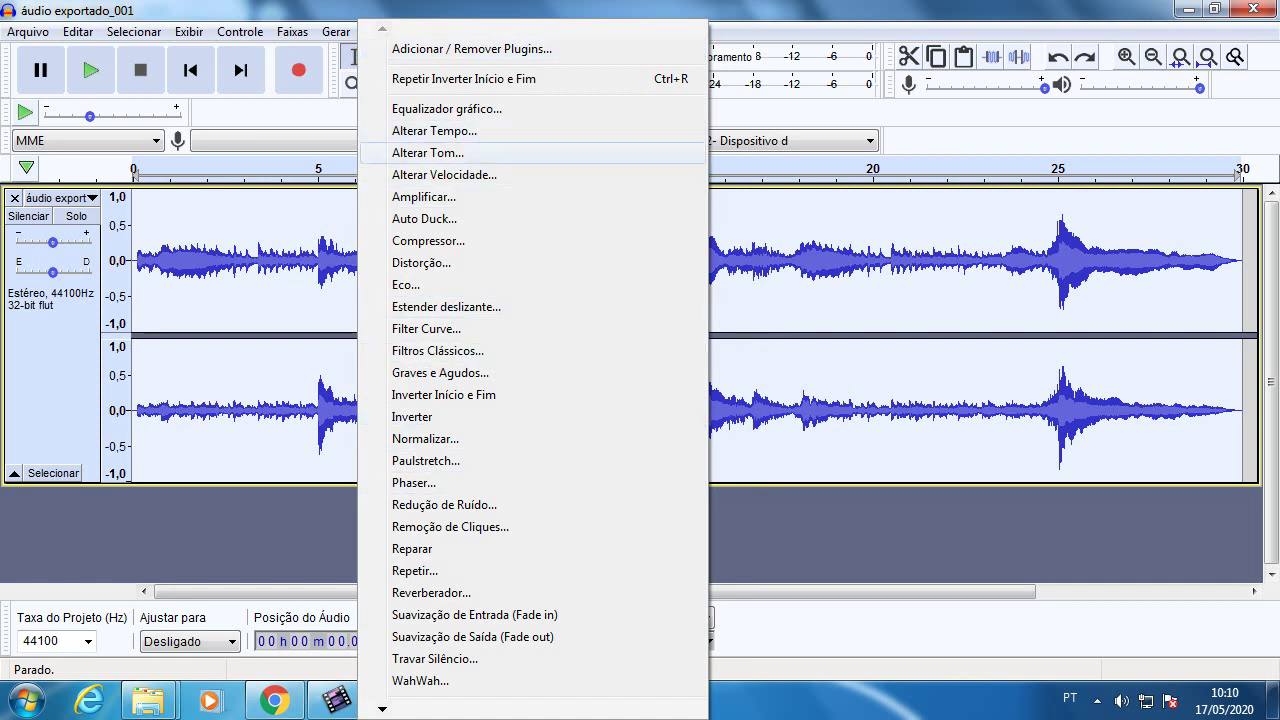
pyautogui.click(840, 535)
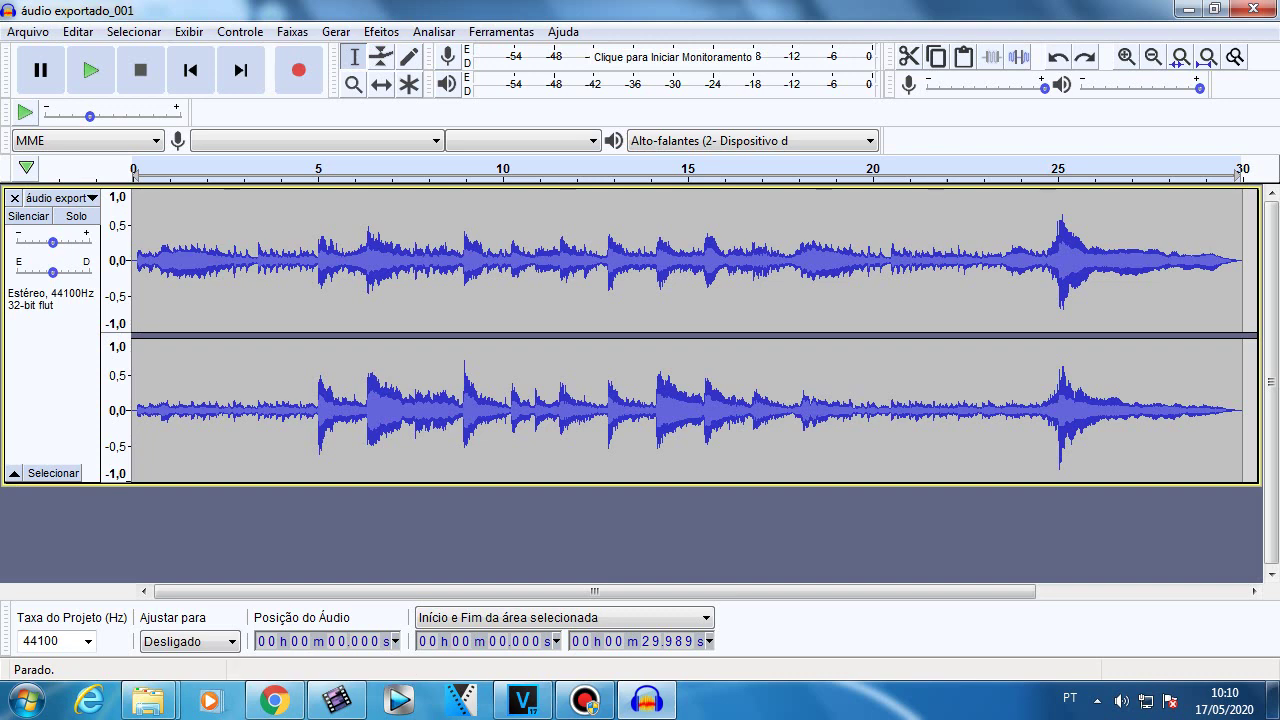
pyautogui.click(381, 31)
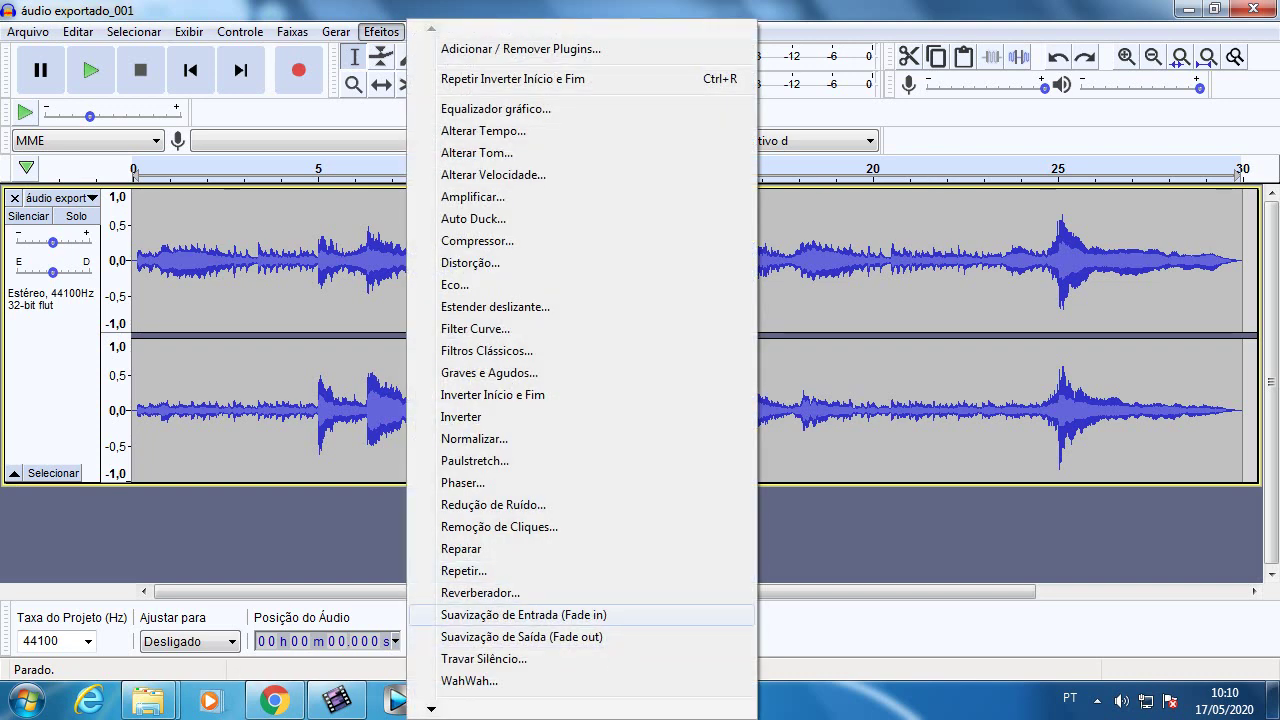
pyautogui.moveTo(431, 709)
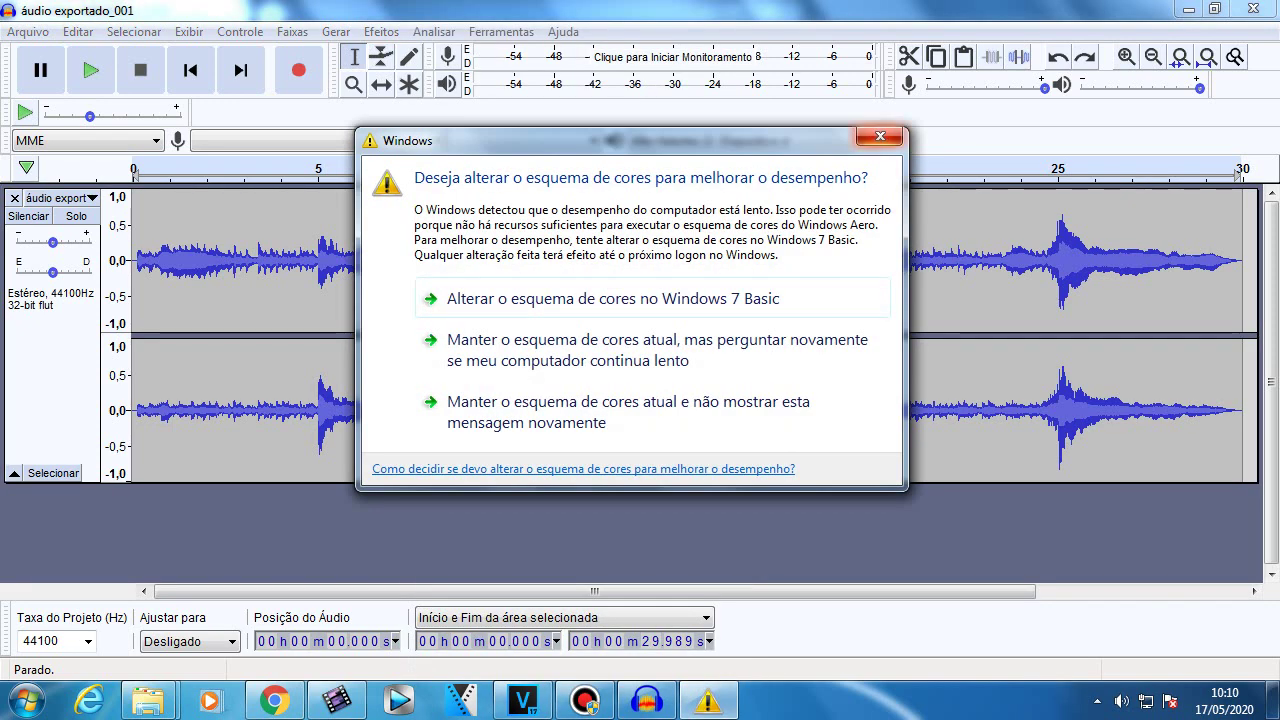
pyautogui.click(880, 136)
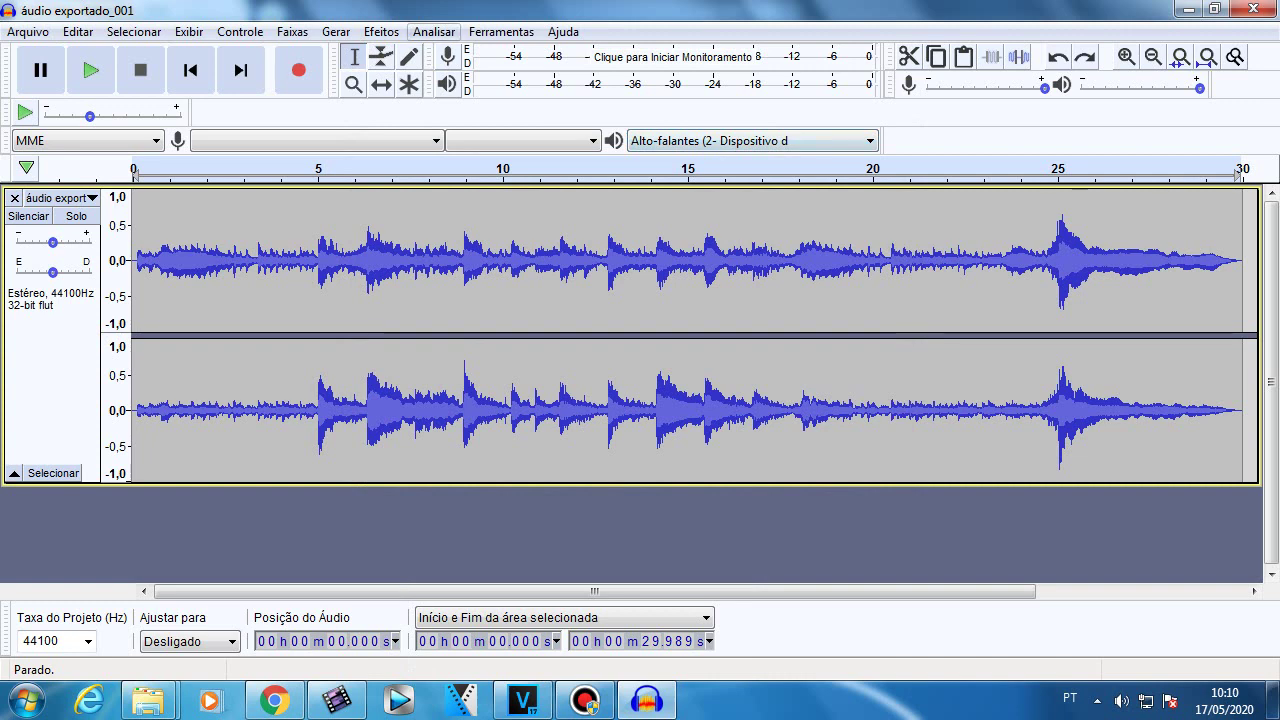
pyautogui.click(381, 31)
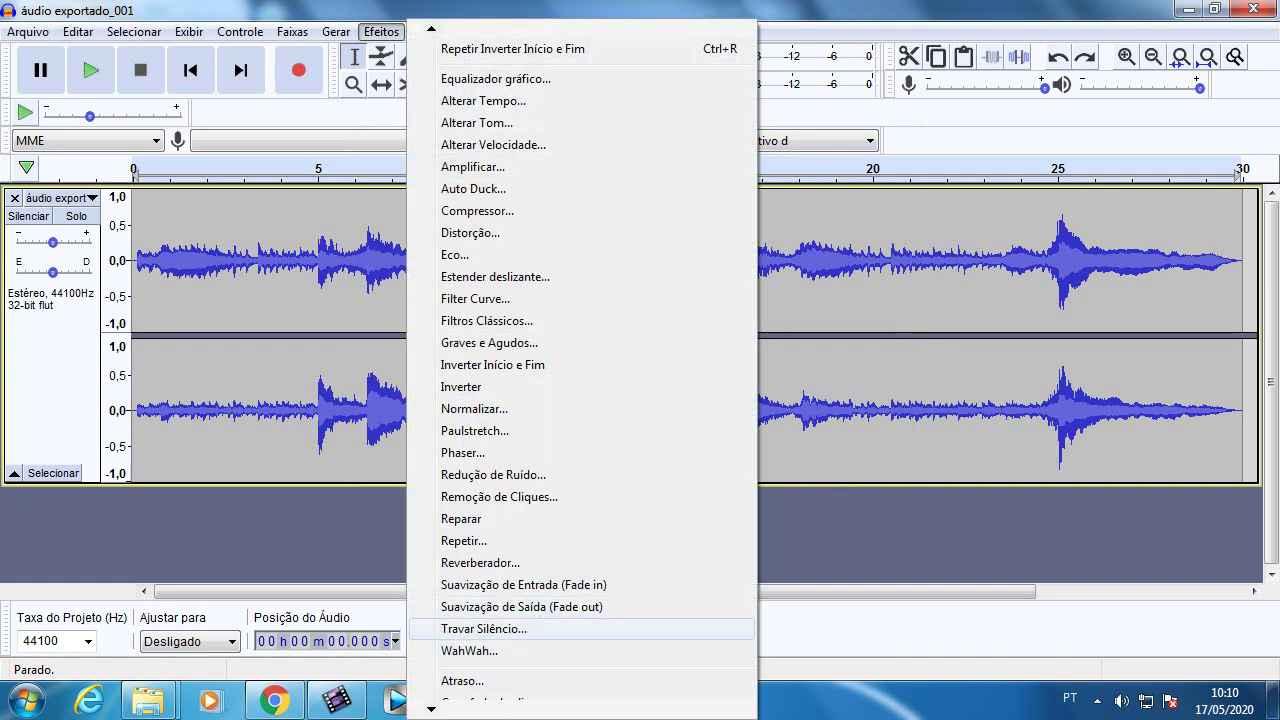
pyautogui.press('Escape')
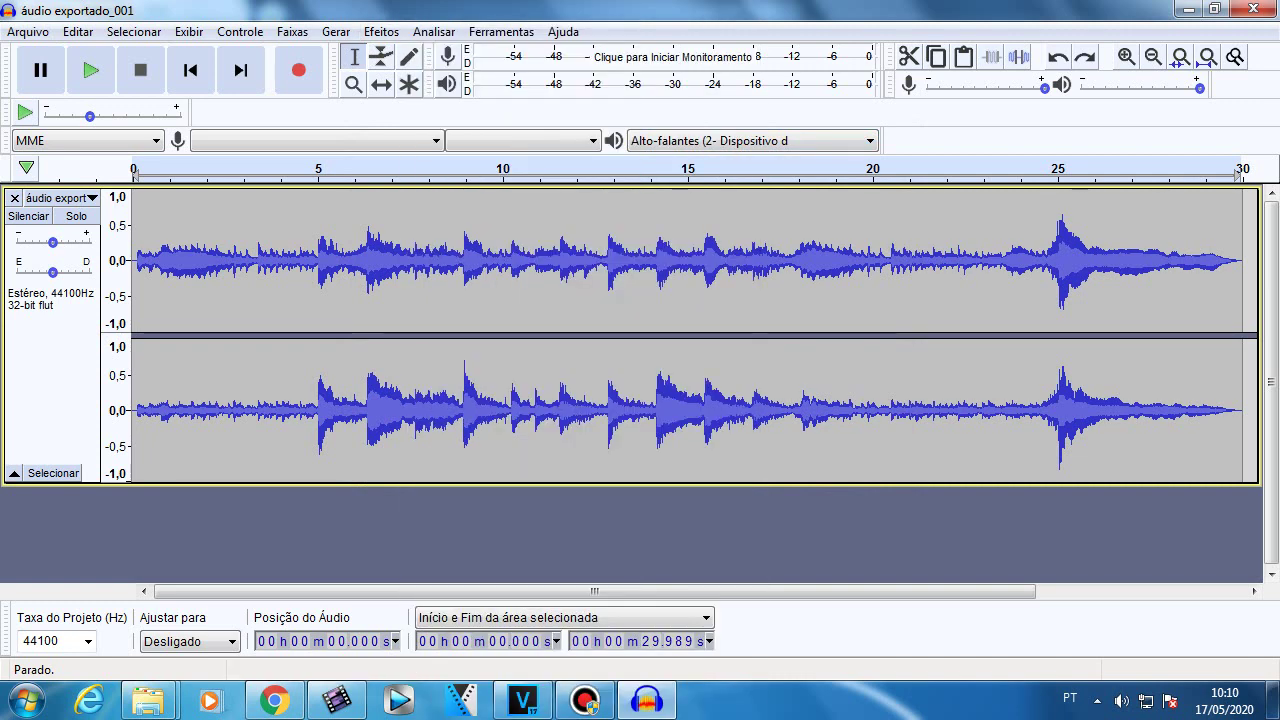
# - Examine the full effects list including the added plug-ins, and try to open the Estender deslizante effect
pyautogui.click(381, 31)
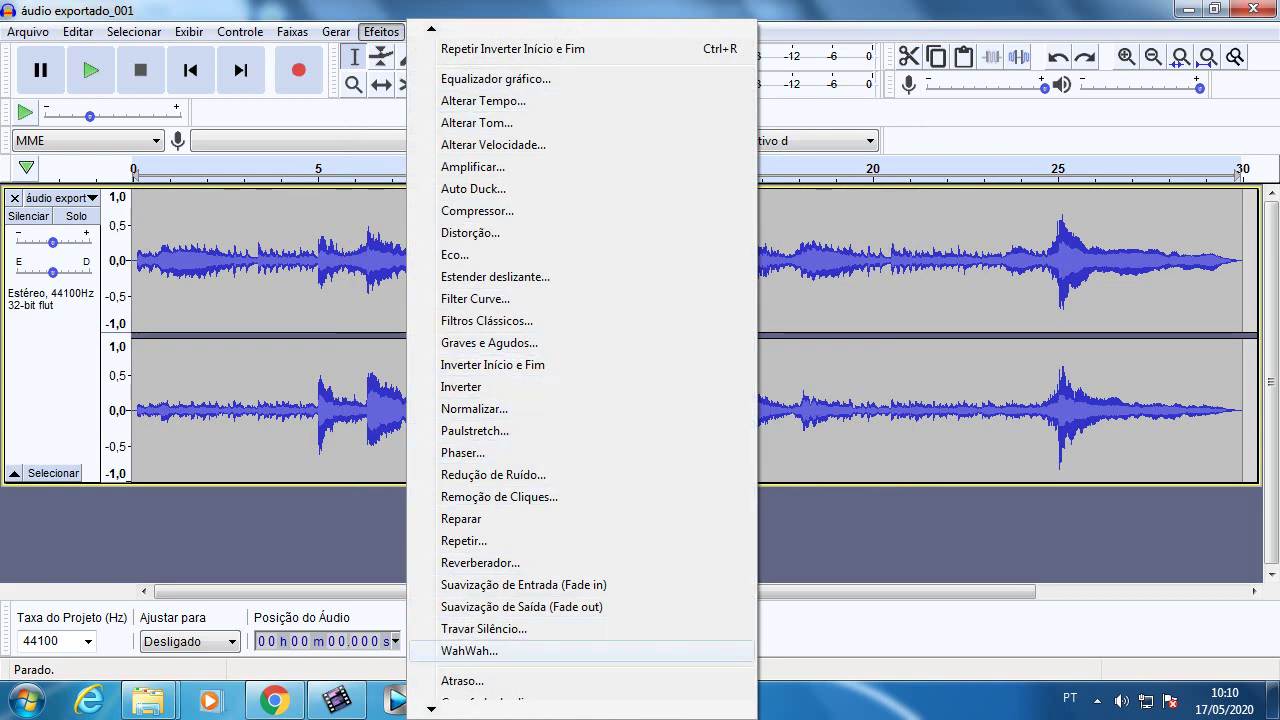
pyautogui.moveTo(431, 709)
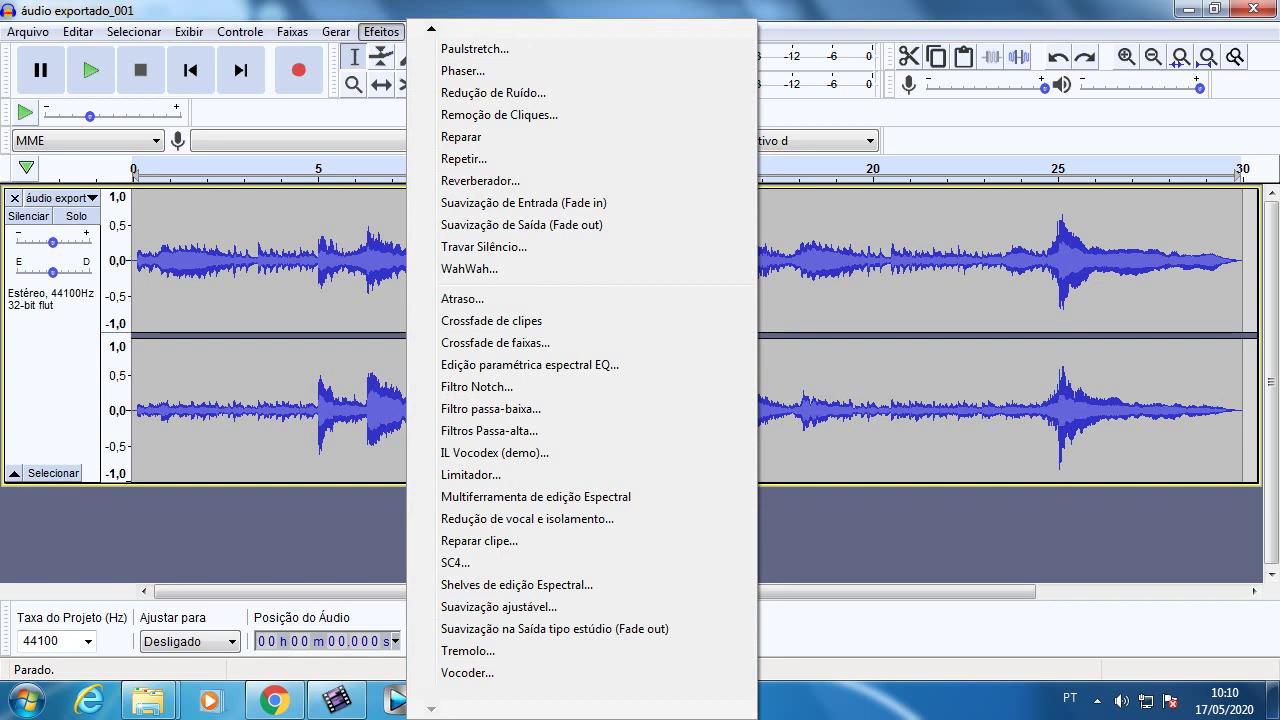
pyautogui.moveTo(431, 29)
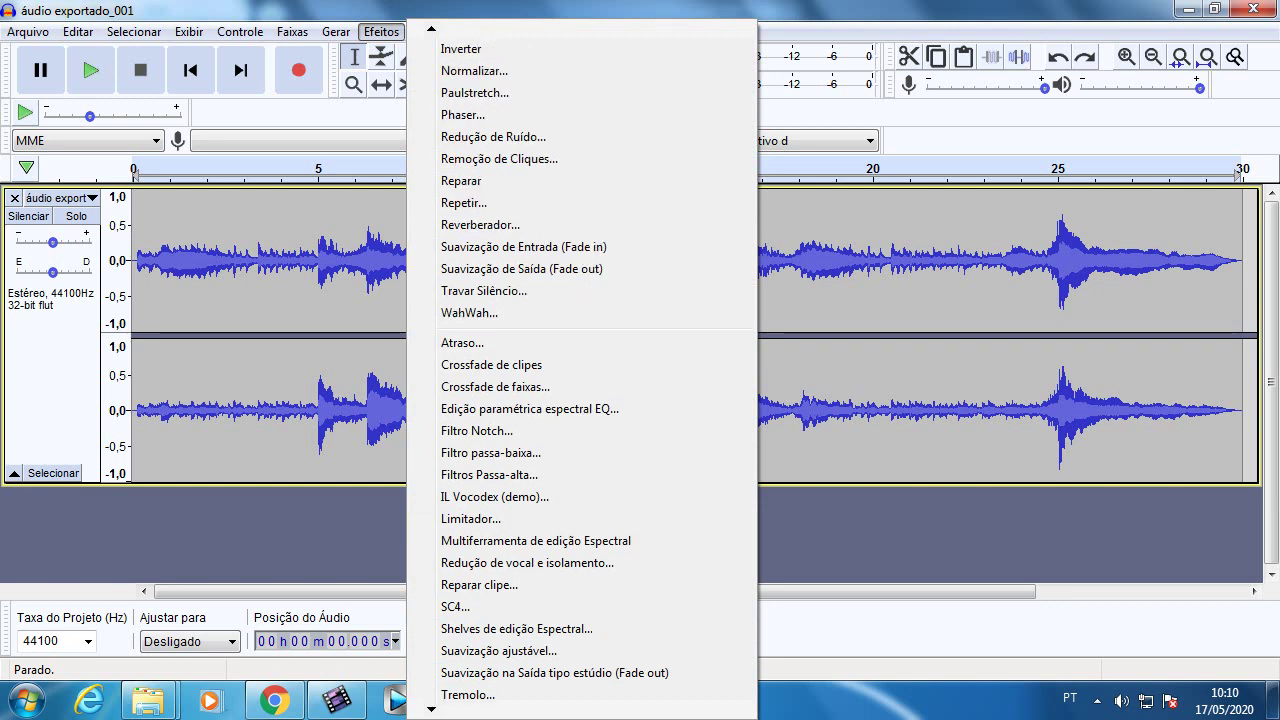
pyautogui.scroll(1, 581, 365)
pyautogui.scroll(-3, 581, 365)
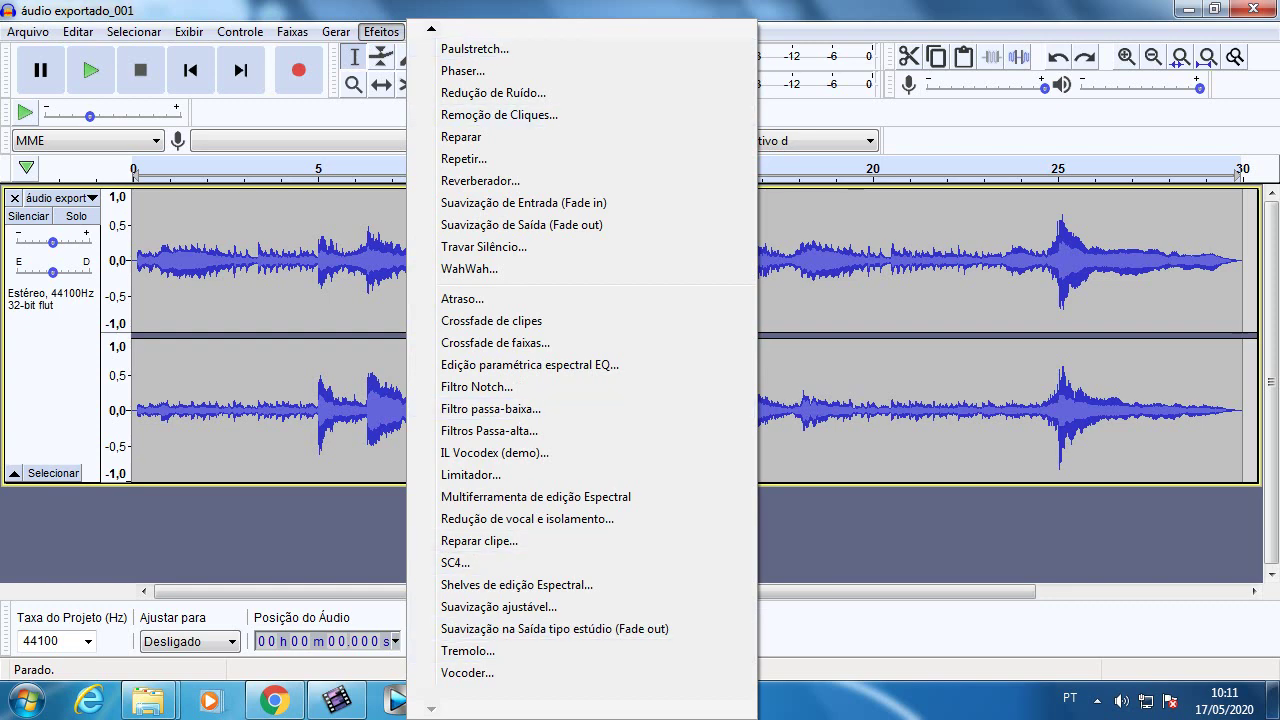
pyautogui.scroll(15, 581, 370)
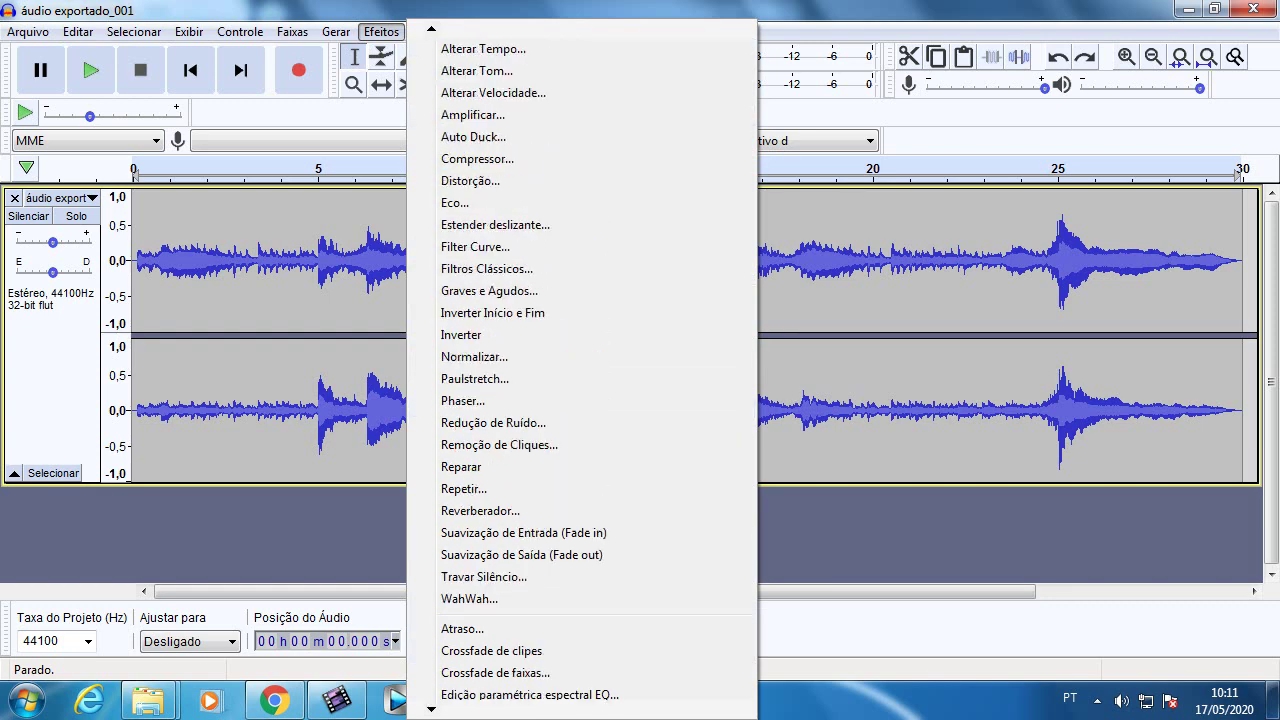
pyautogui.scroll(3, 581, 370)
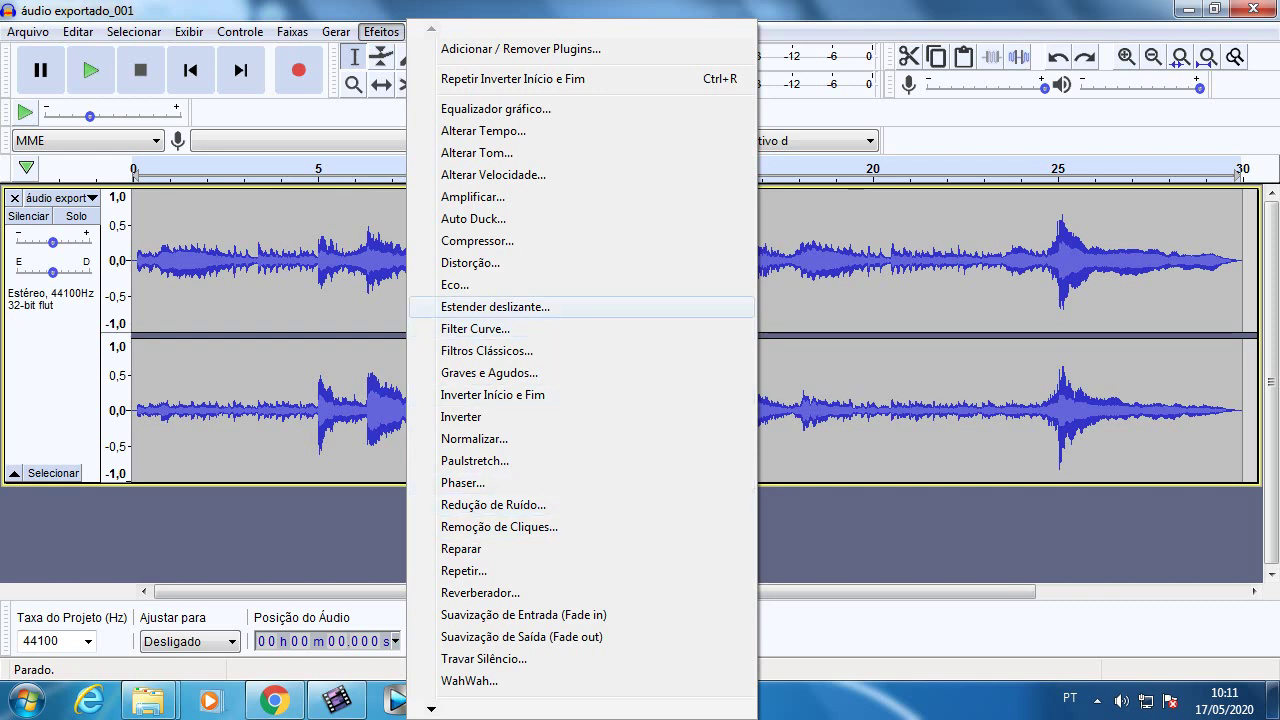
pyautogui.click(495, 306)
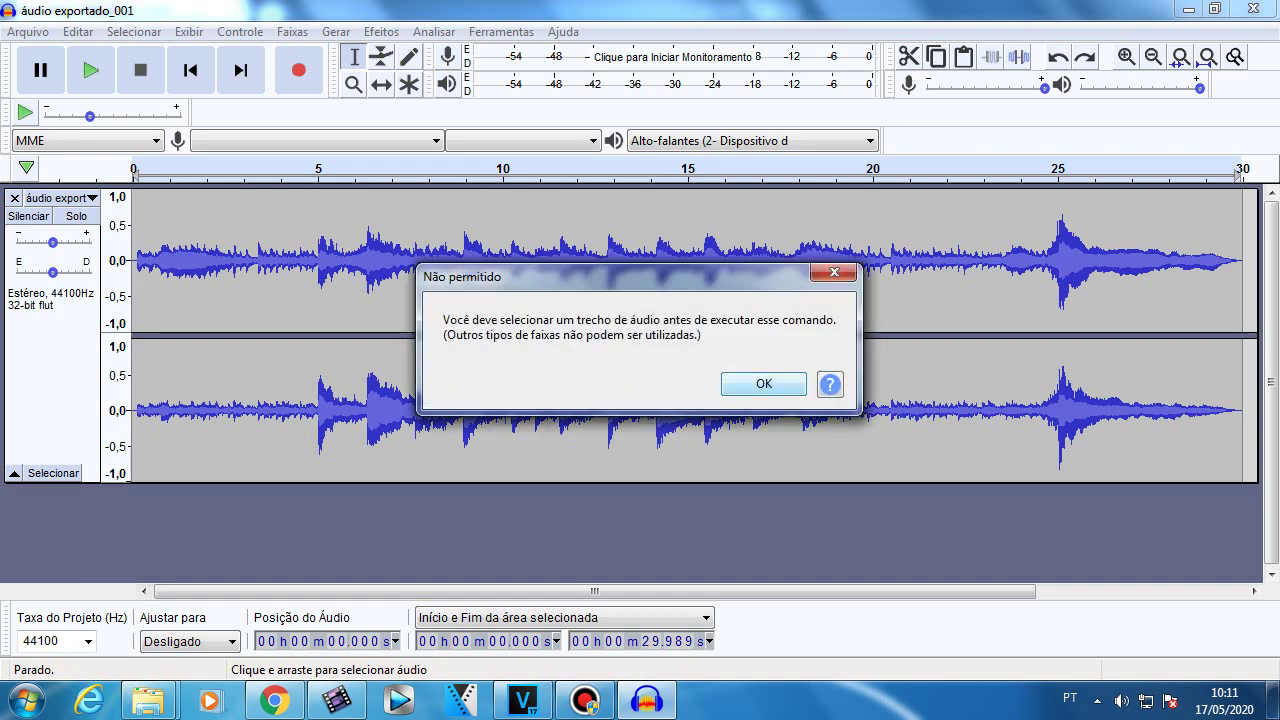
pyautogui.click(764, 384)
# - Select all the audio and set the initial pitch shift of the Estender deslizante effect to -12 semitones
pyautogui.click(552, 385)
pyautogui.hotkey('ctrl', 'a')
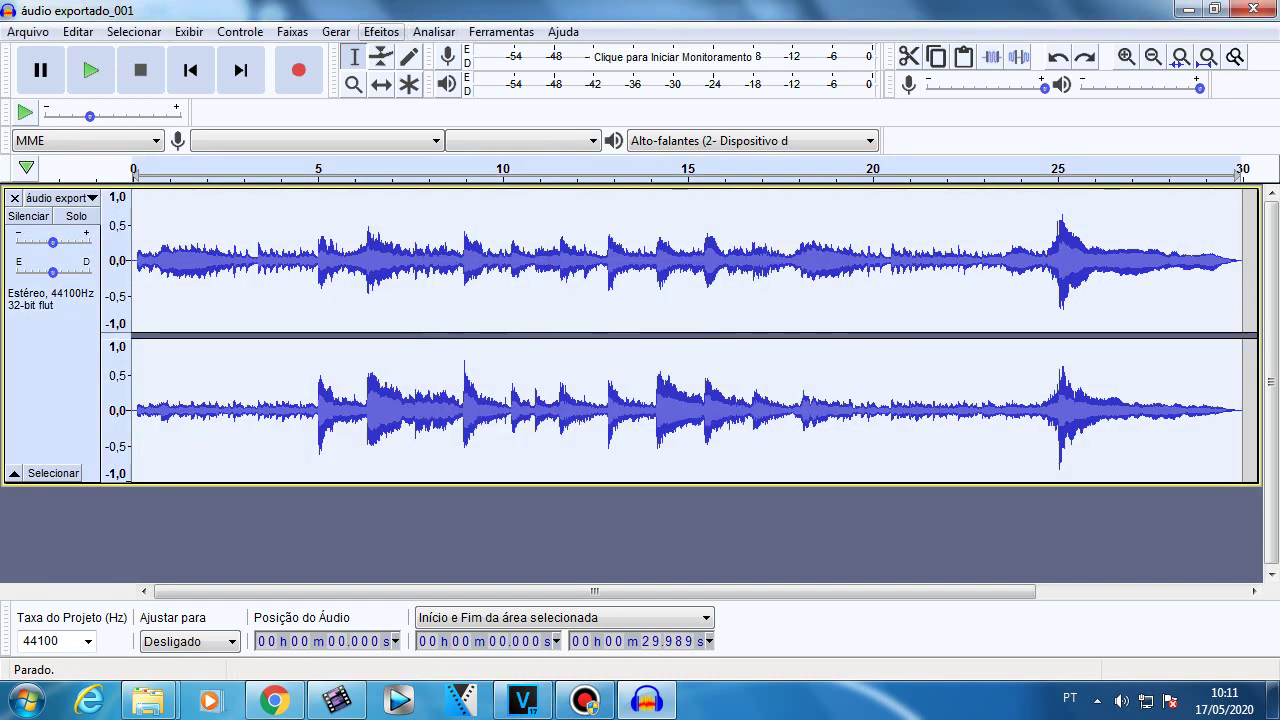
pyautogui.click(381, 32)
pyautogui.click(495, 306)
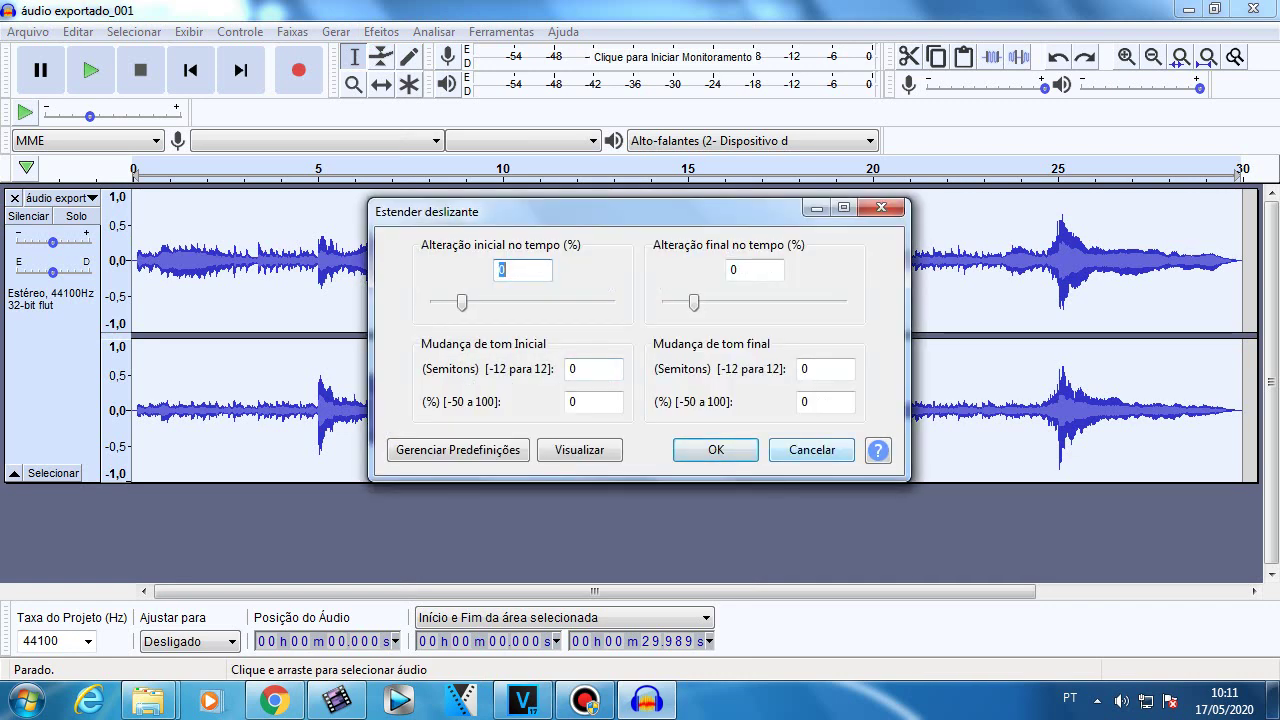
pyautogui.doubleClick(574, 369)
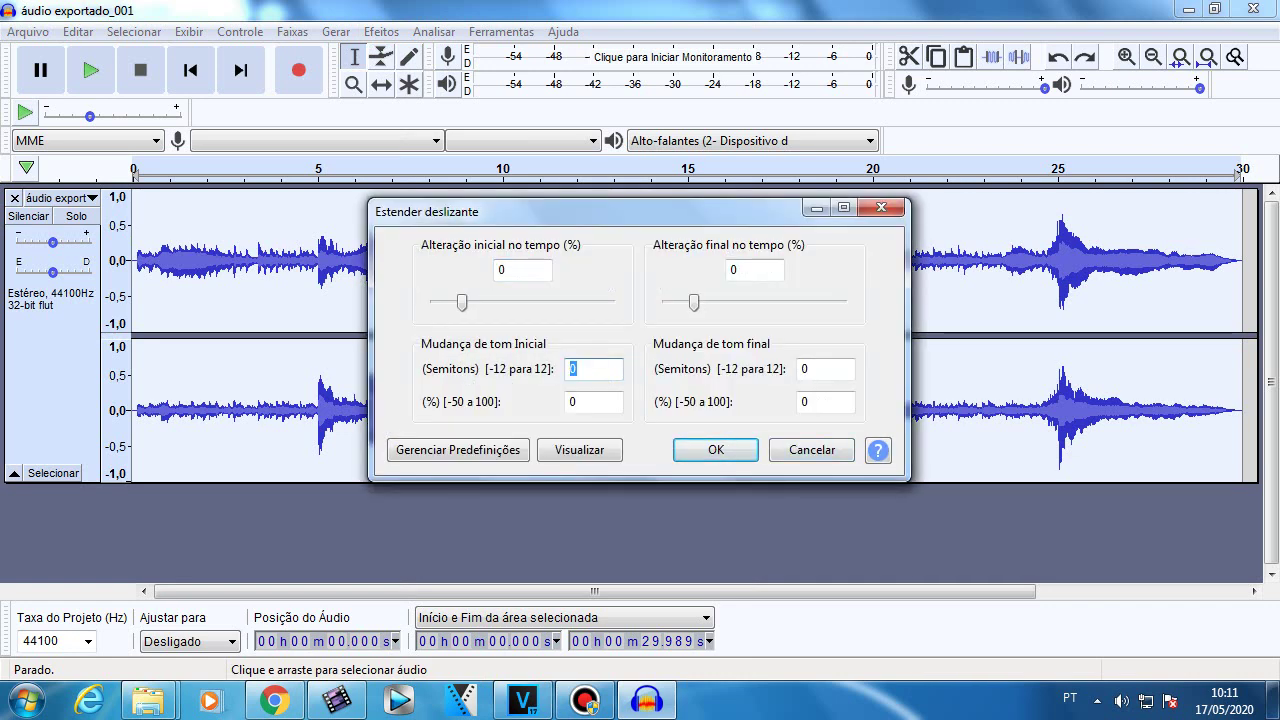
pyautogui.press('BackSpace')
pyautogui.write('-12')
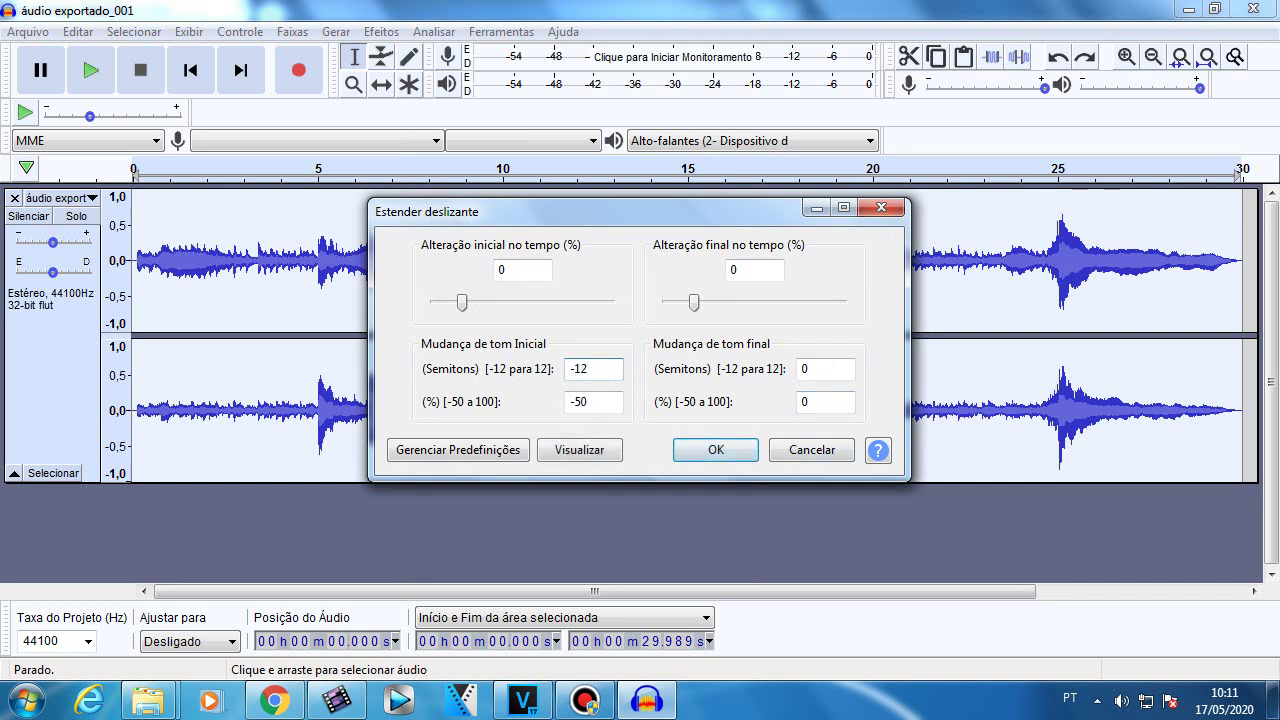
# - Apply Estender deslizante with the initial pitch shift set to 0 semitones and the final pitch shift set to -12 semitones
pyautogui.doubleClick(578, 369)
pyautogui.write('0')
pyautogui.doubleClick(807, 369)
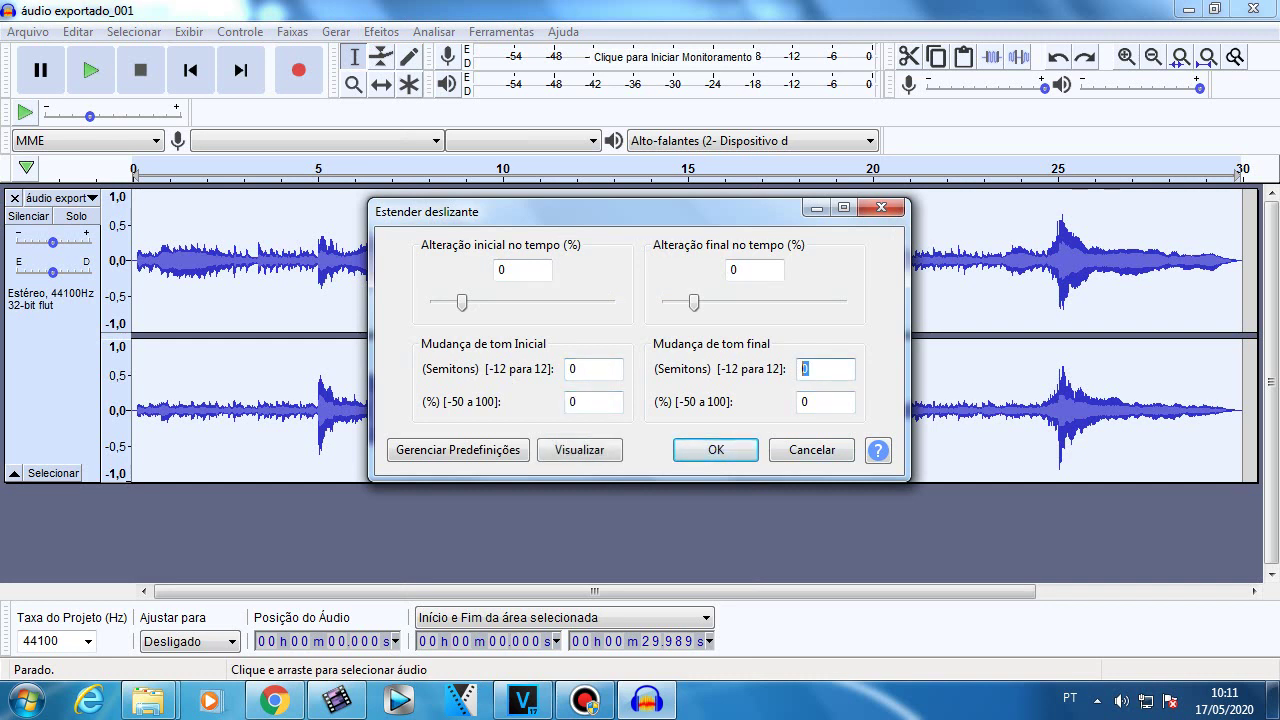
pyautogui.write('-12')
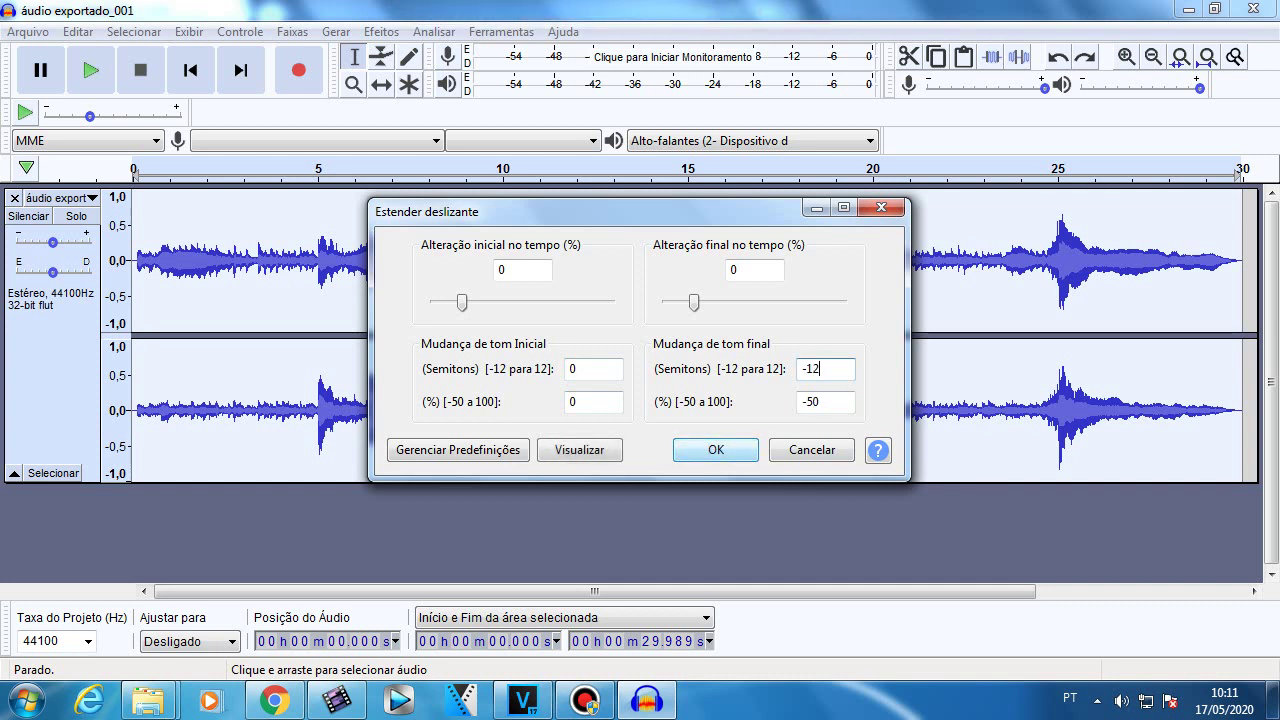
pyautogui.press('Return')
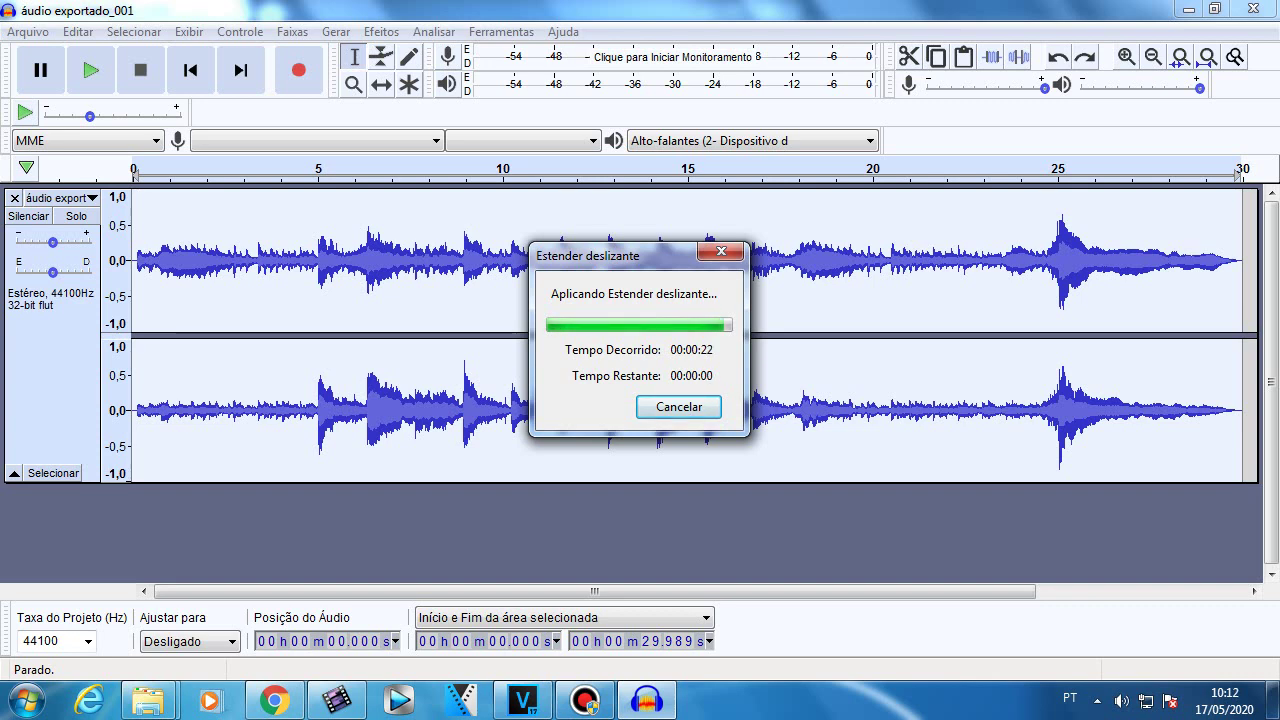
# - Apply Estender deslizante to the selected audio six more times with the same pitch settings
pyautogui.click(381, 32)
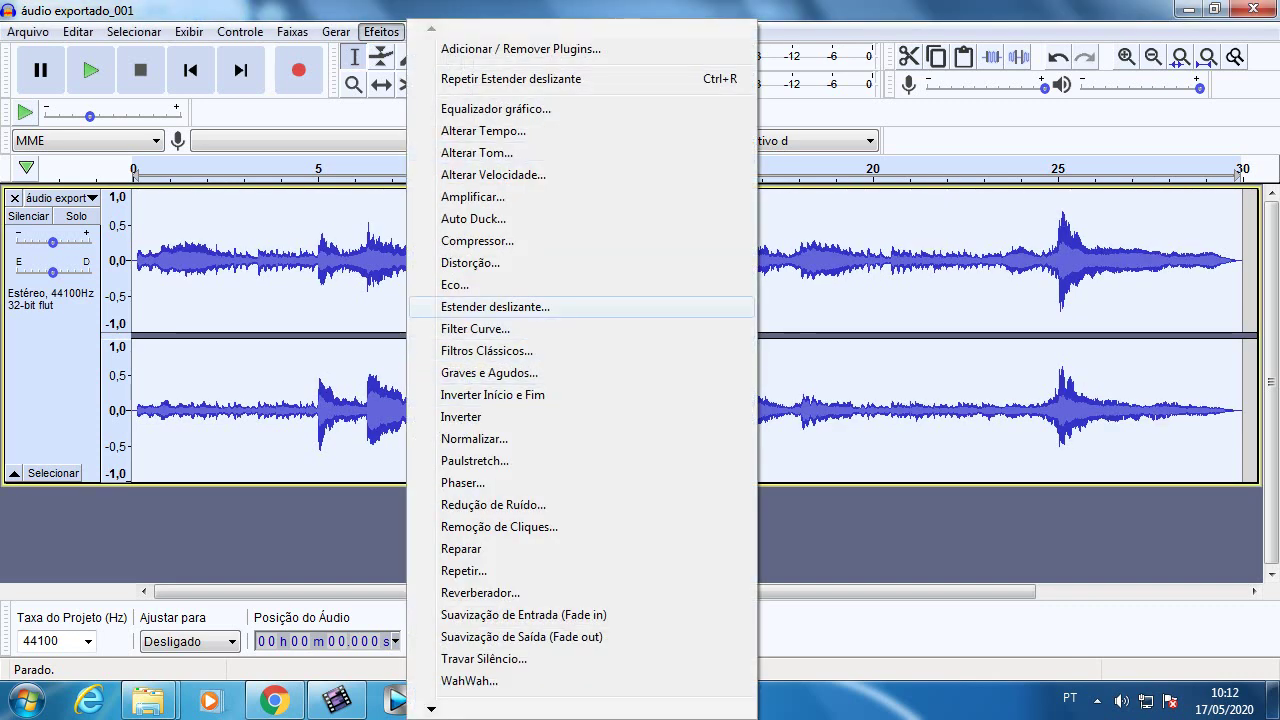
pyautogui.click(495, 306)
pyautogui.click(711, 449)
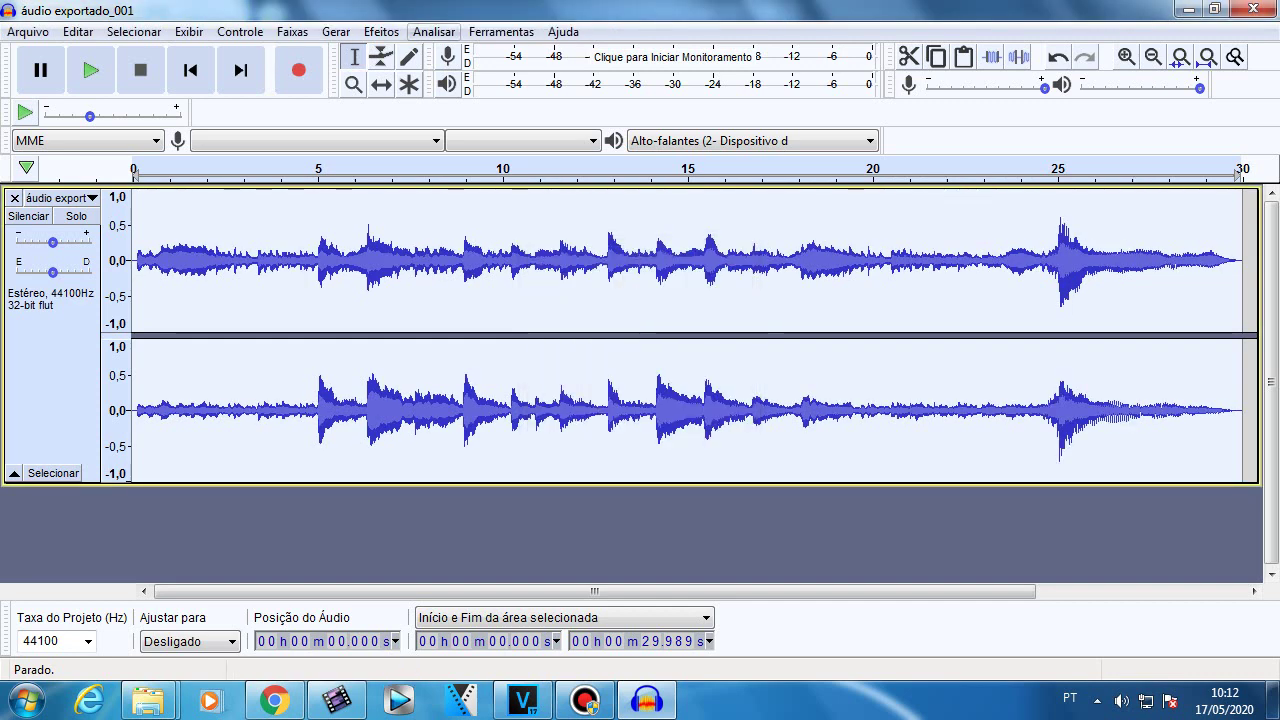
pyautogui.click(381, 32)
pyautogui.click(495, 307)
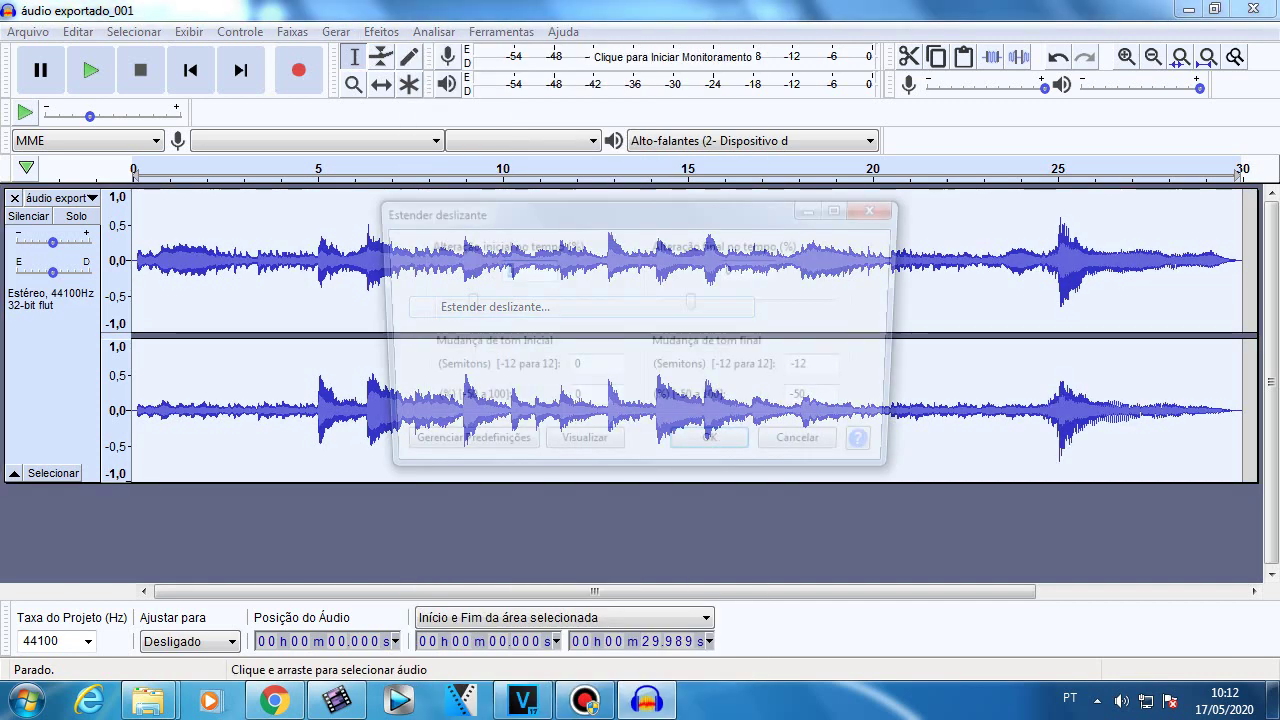
pyautogui.click(714, 448)
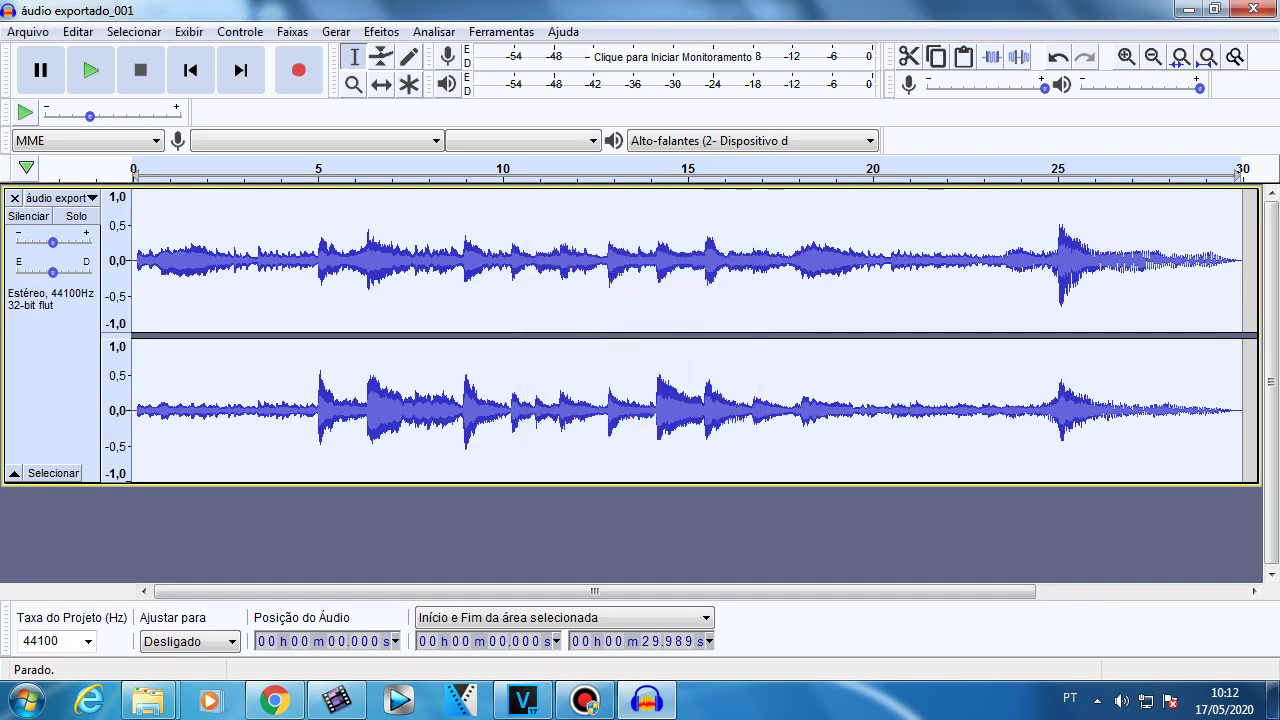
pyautogui.click(381, 31)
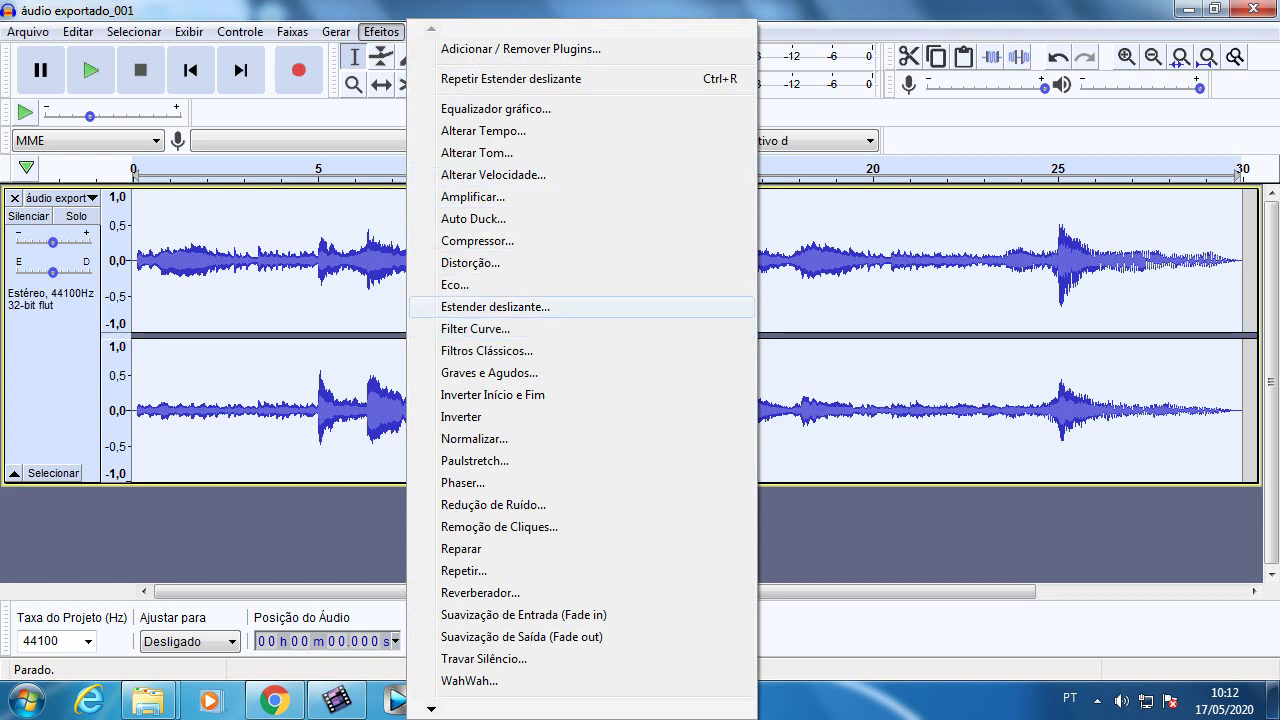
pyautogui.click(495, 306)
pyautogui.click(711, 449)
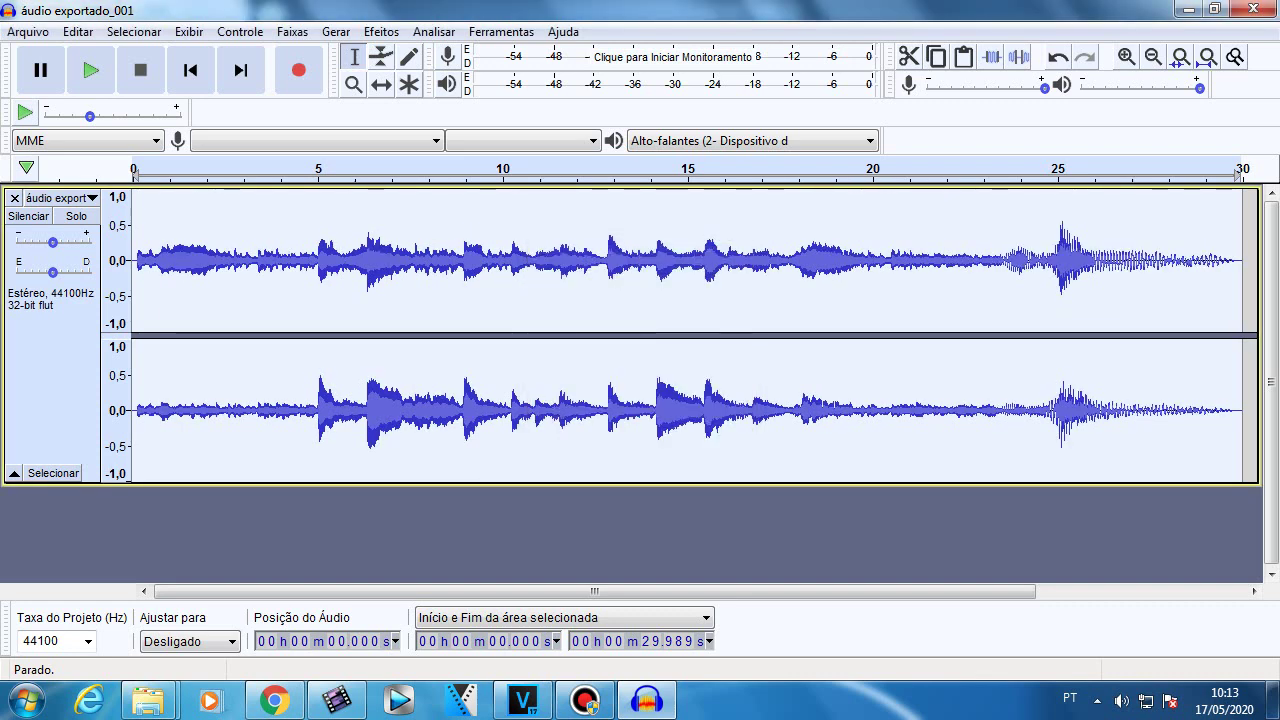
pyautogui.click(381, 31)
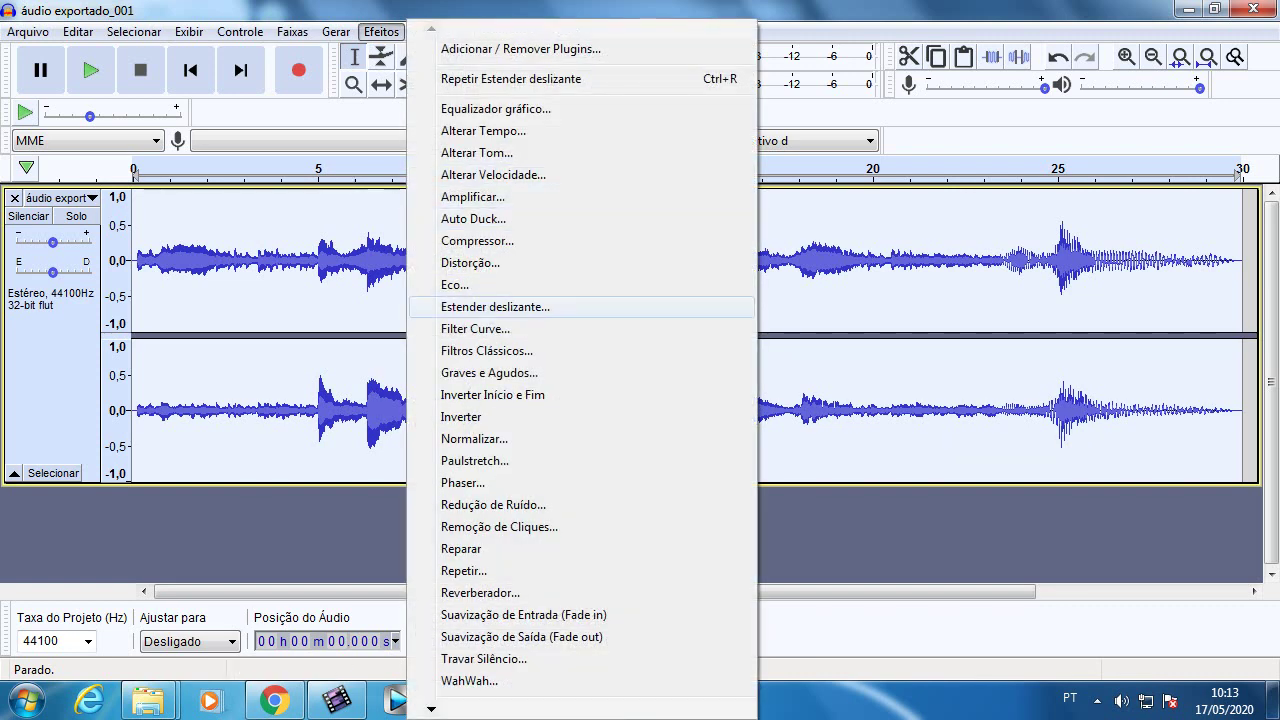
pyautogui.click(500, 303)
pyautogui.press('Return')
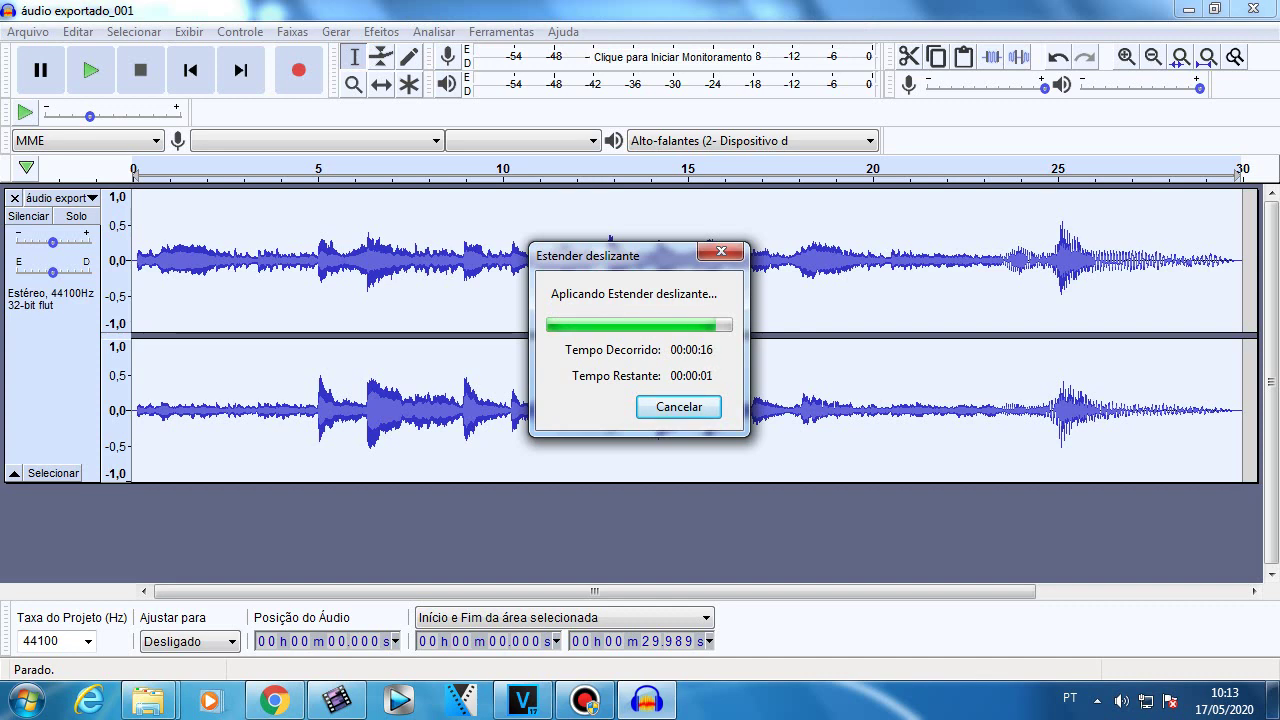
pyautogui.click(381, 31)
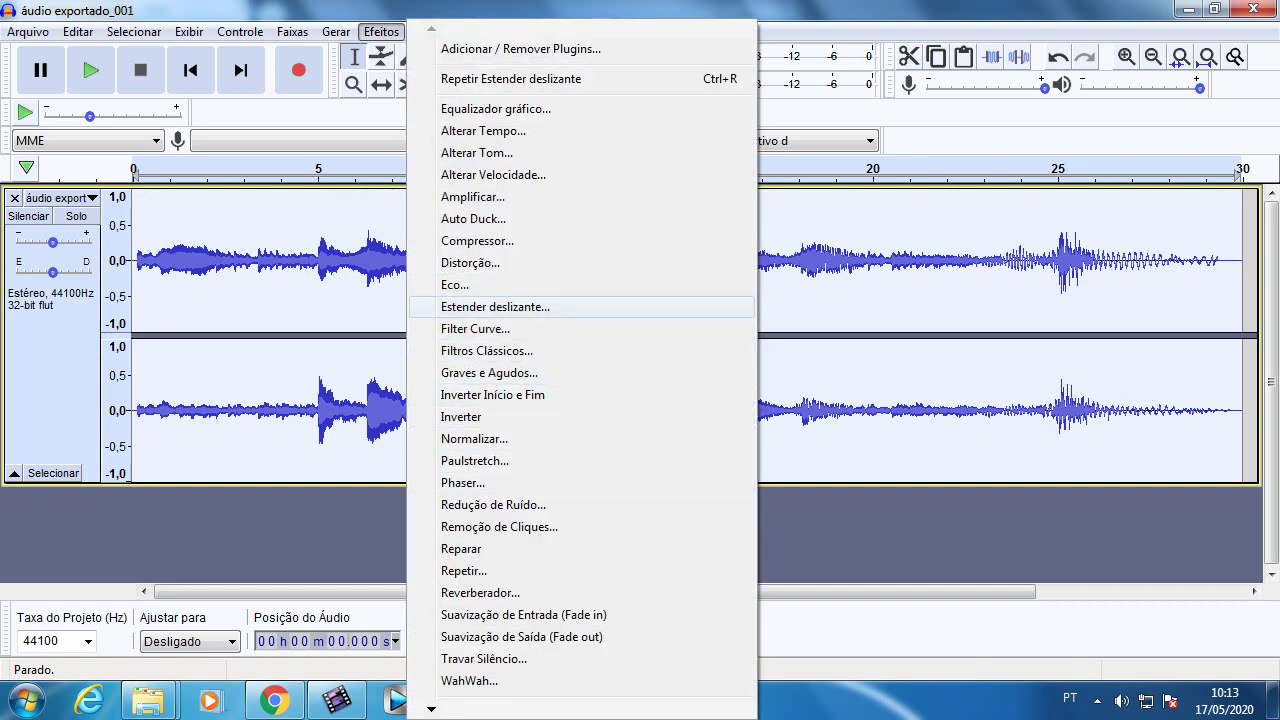
pyautogui.click(495, 307)
pyautogui.click(713, 447)
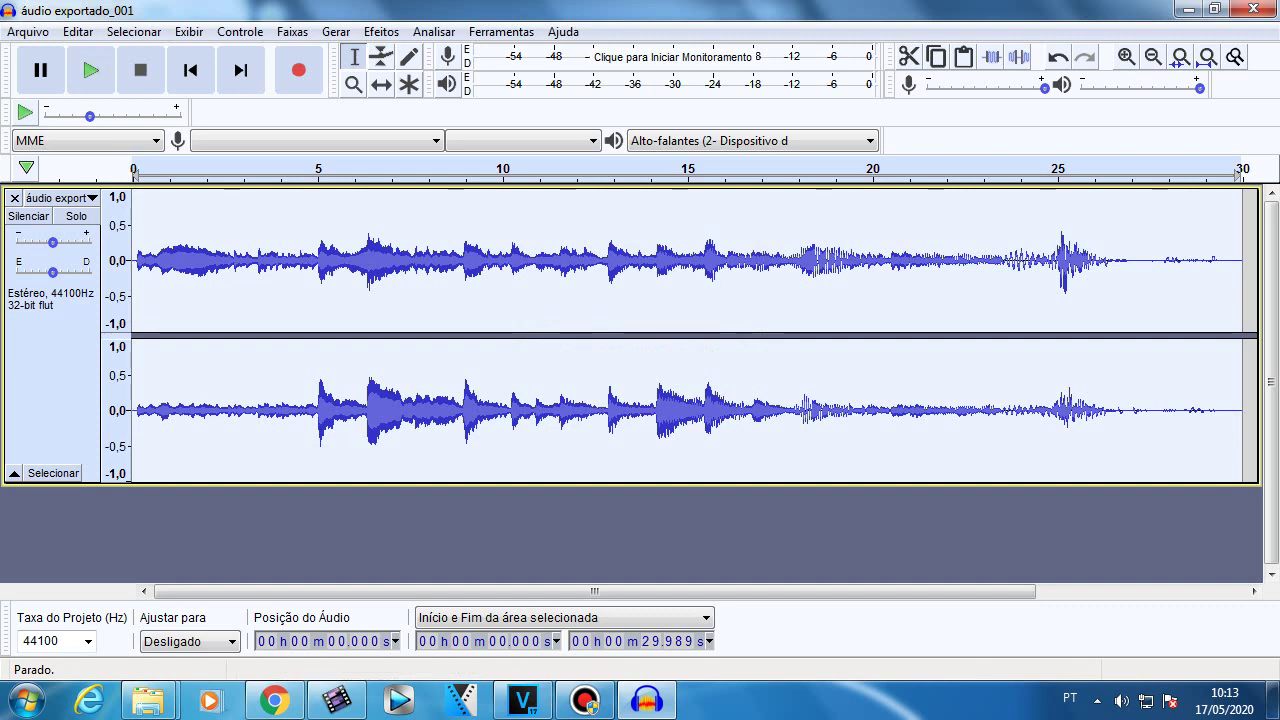
pyautogui.click(381, 31)
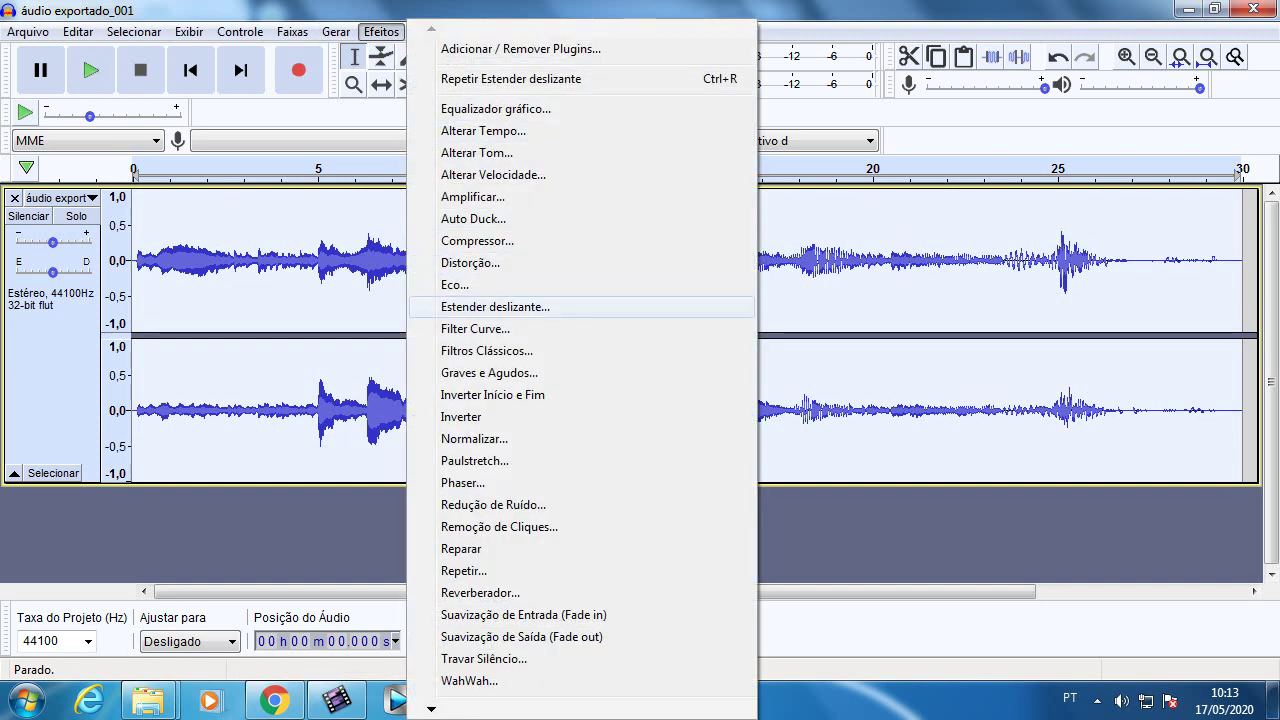
pyautogui.click(480, 303)
pyautogui.click(717, 449)
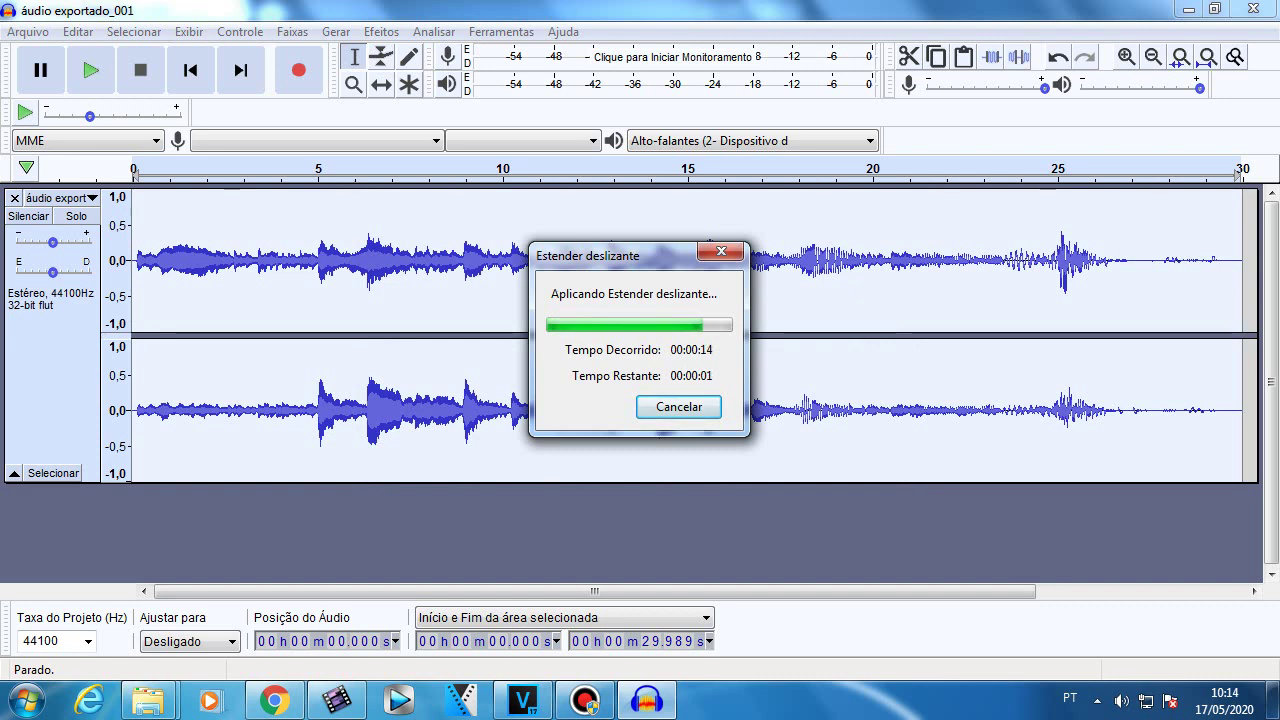
# - Export the audio as an MP3 named "Wildlife in Super Duper Low Pitched" in the Audacity folder, accepting blank metadata
pyautogui.click(28, 32)
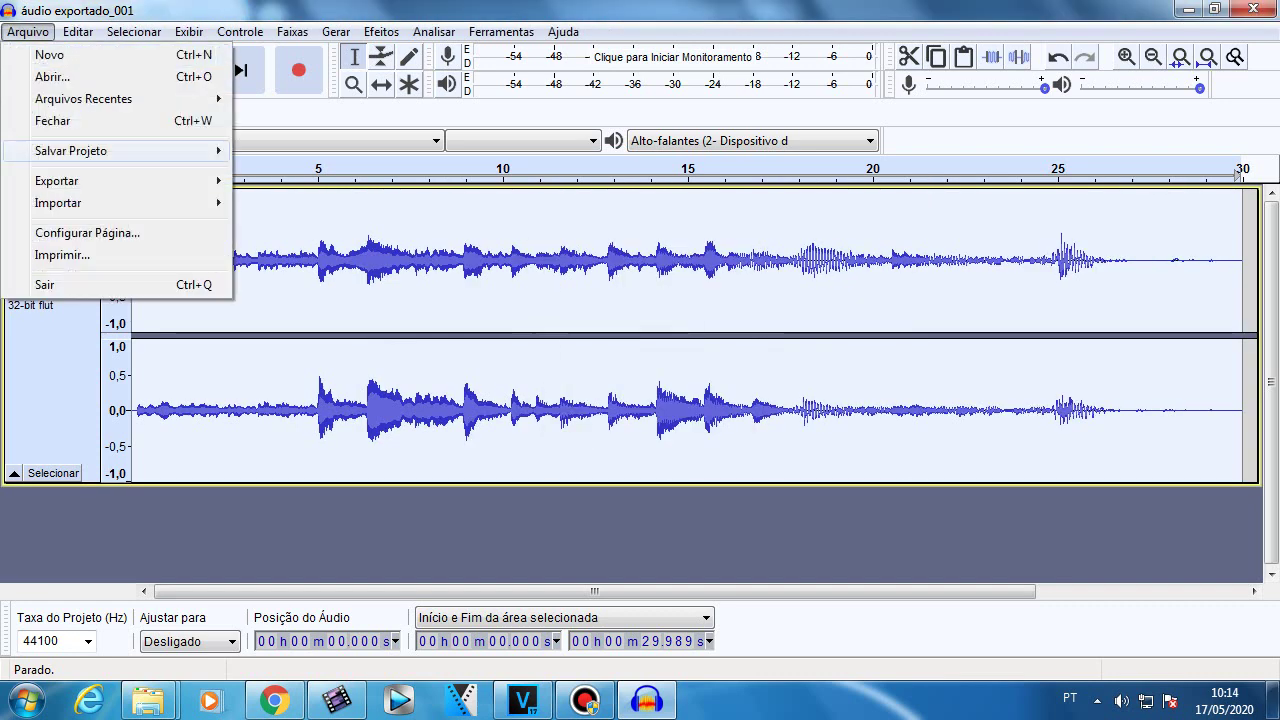
pyautogui.moveTo(70, 181)
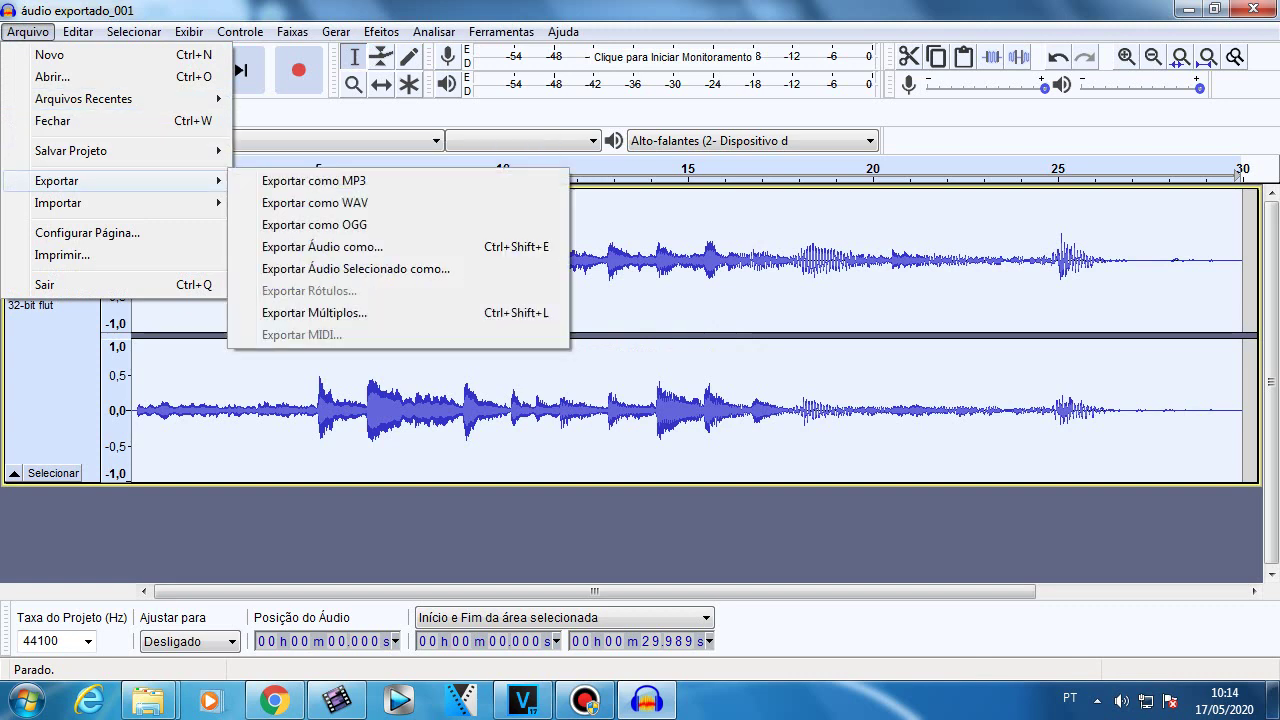
pyautogui.press('Up')
pyautogui.press('Return')
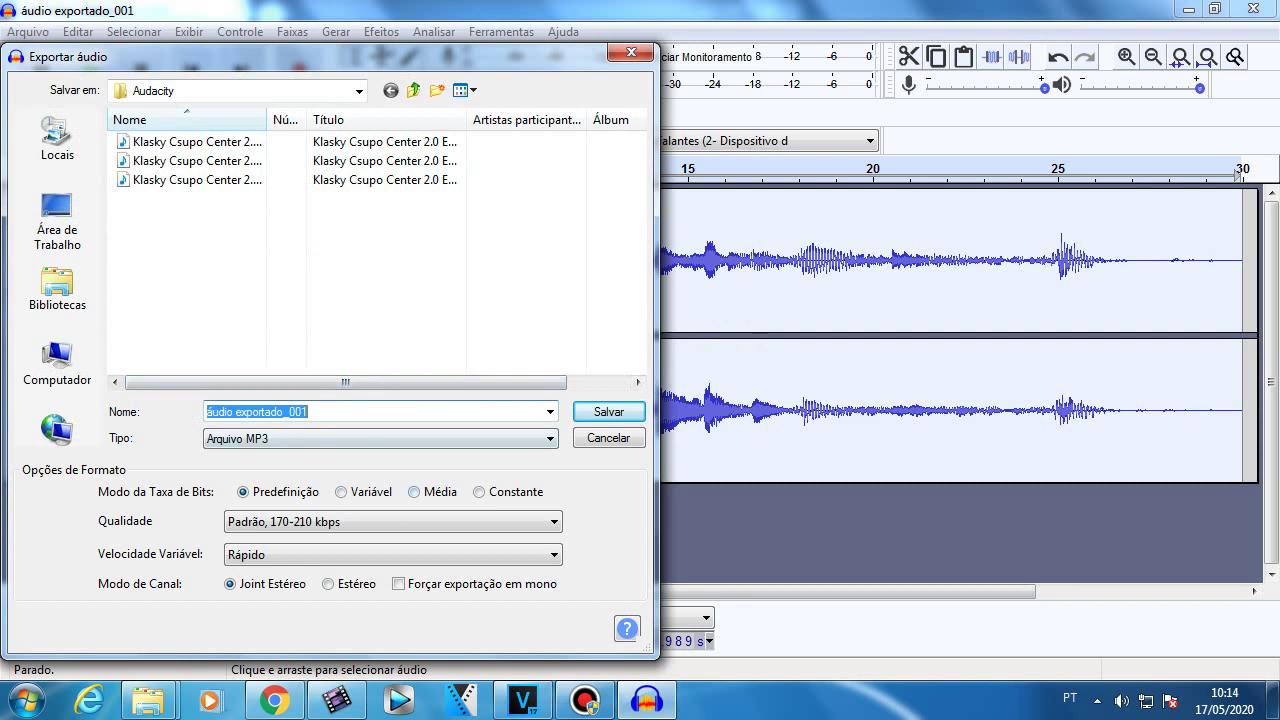
pyautogui.write('Wildl')
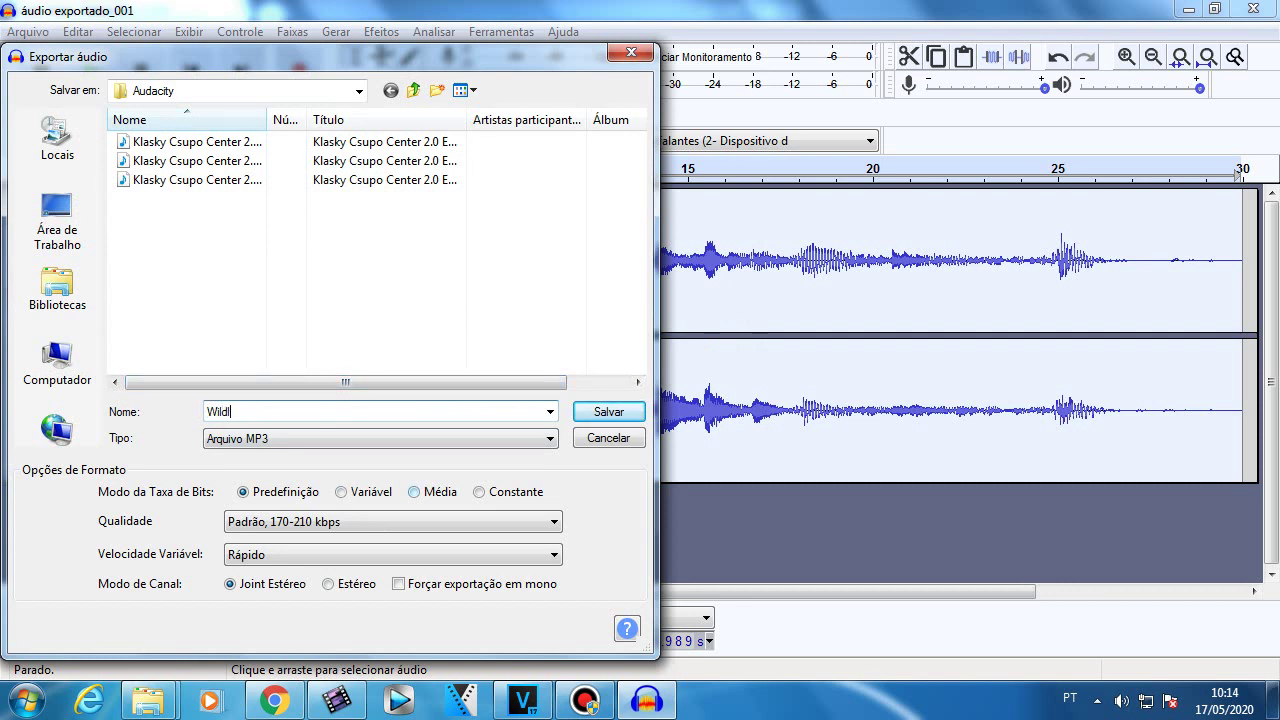
pyautogui.write('ife in Super')
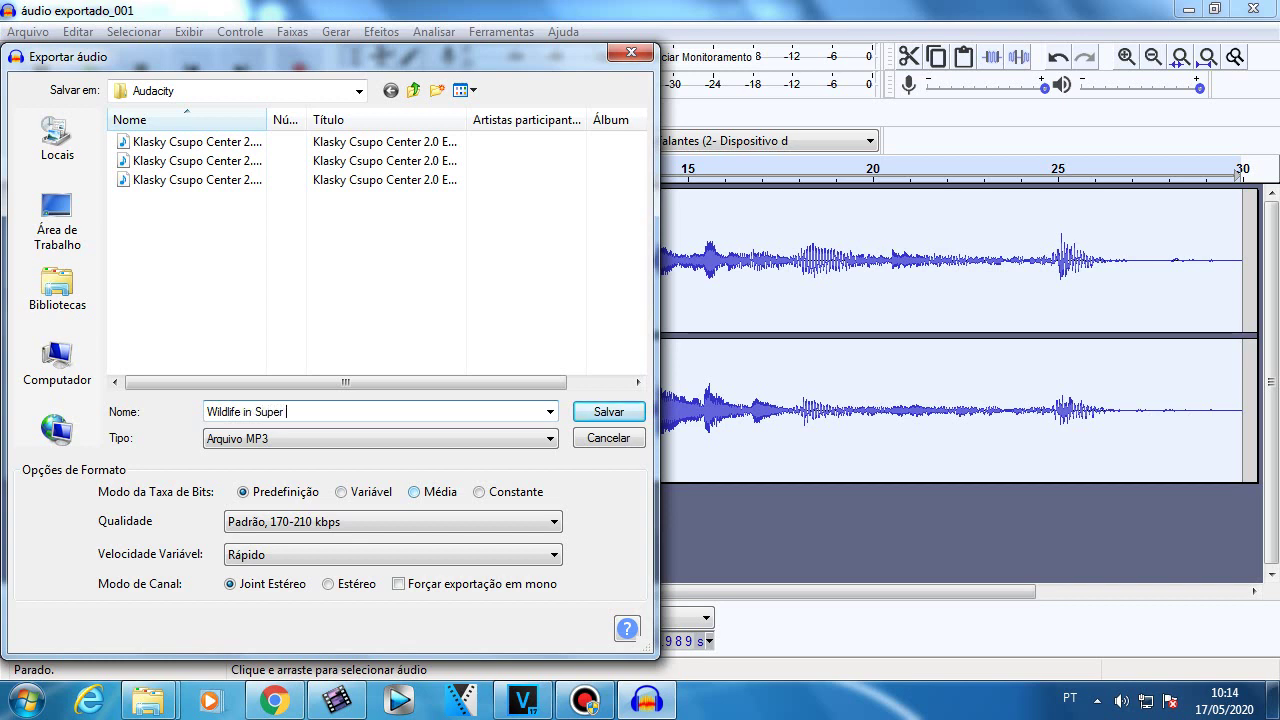
pyautogui.write(' Duper Low Pi')
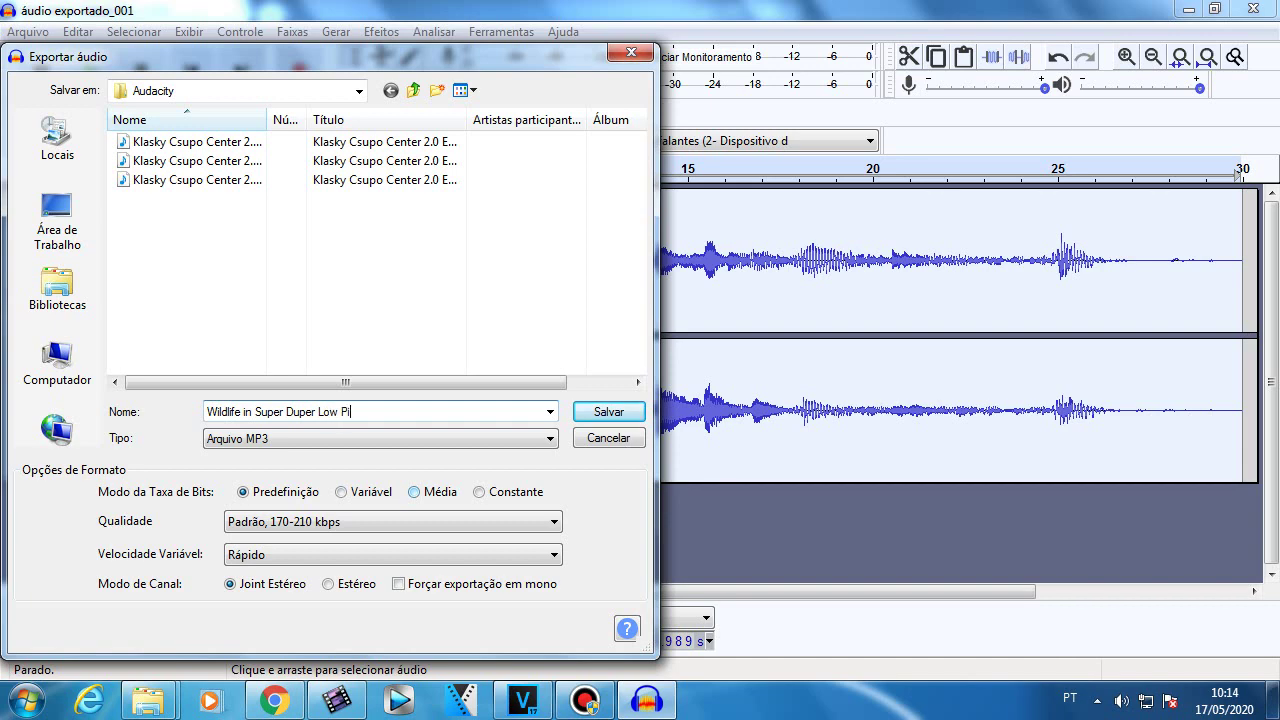
pyautogui.write('tched')
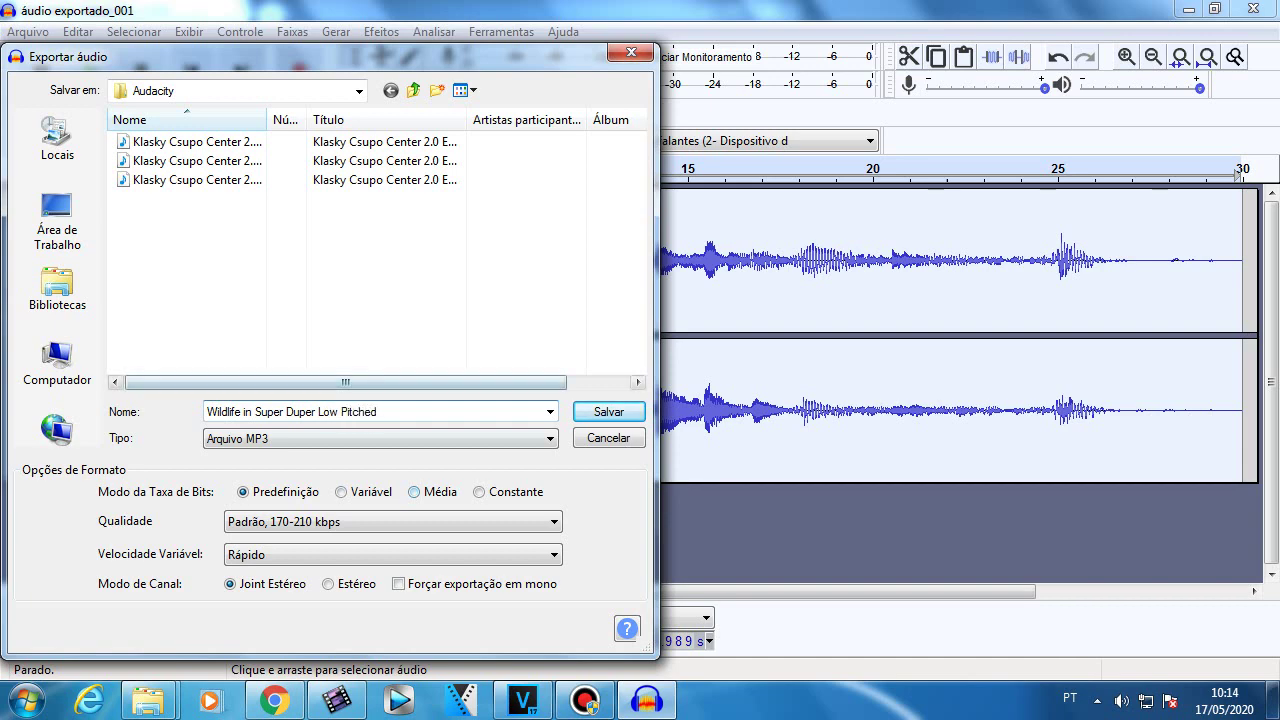
pyautogui.click(608, 411)
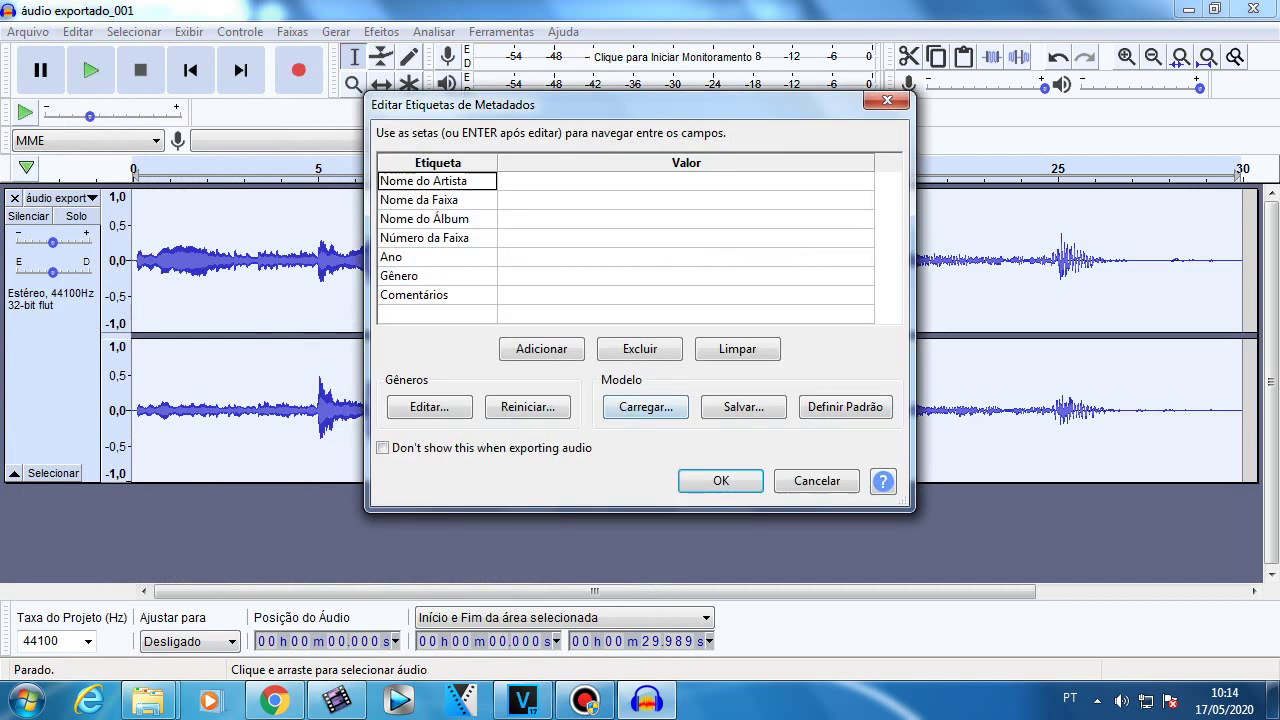
pyautogui.click(719, 479)
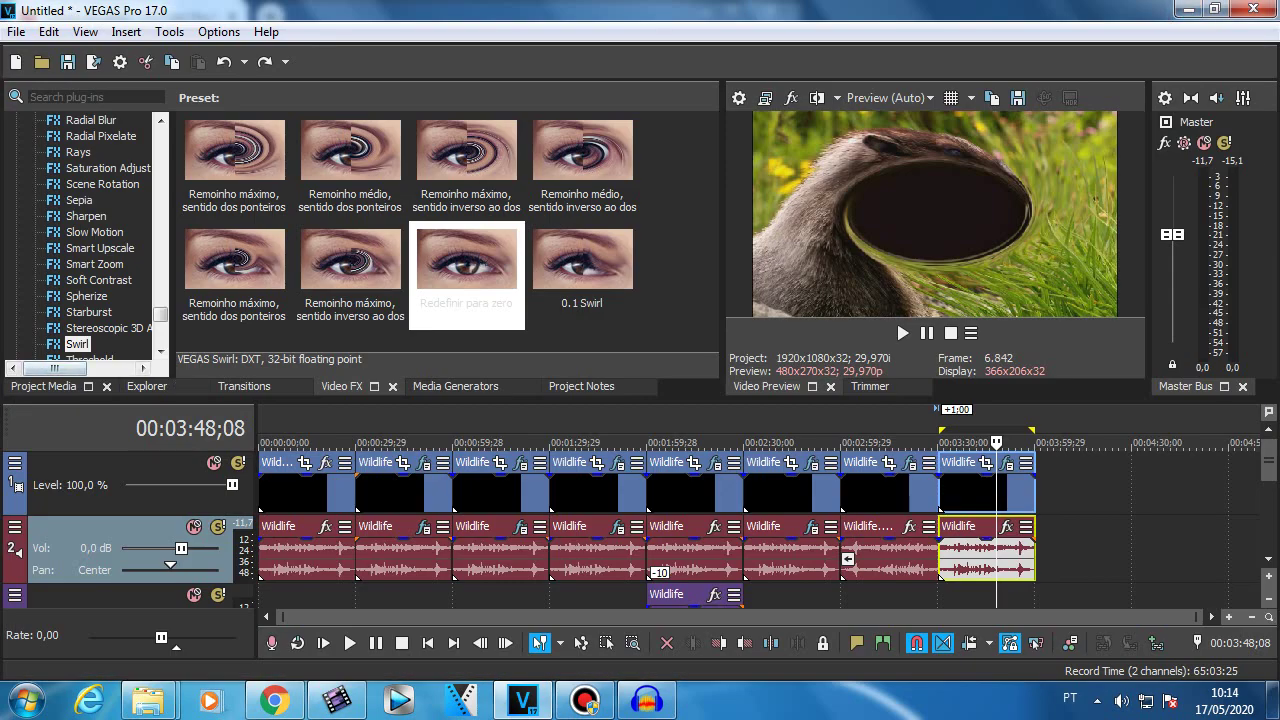
# - In VEGAS Pro, open "Wildlife in Super Duper Low Pitched" from the Audacity folder in Documents
pyautogui.click(43, 386)
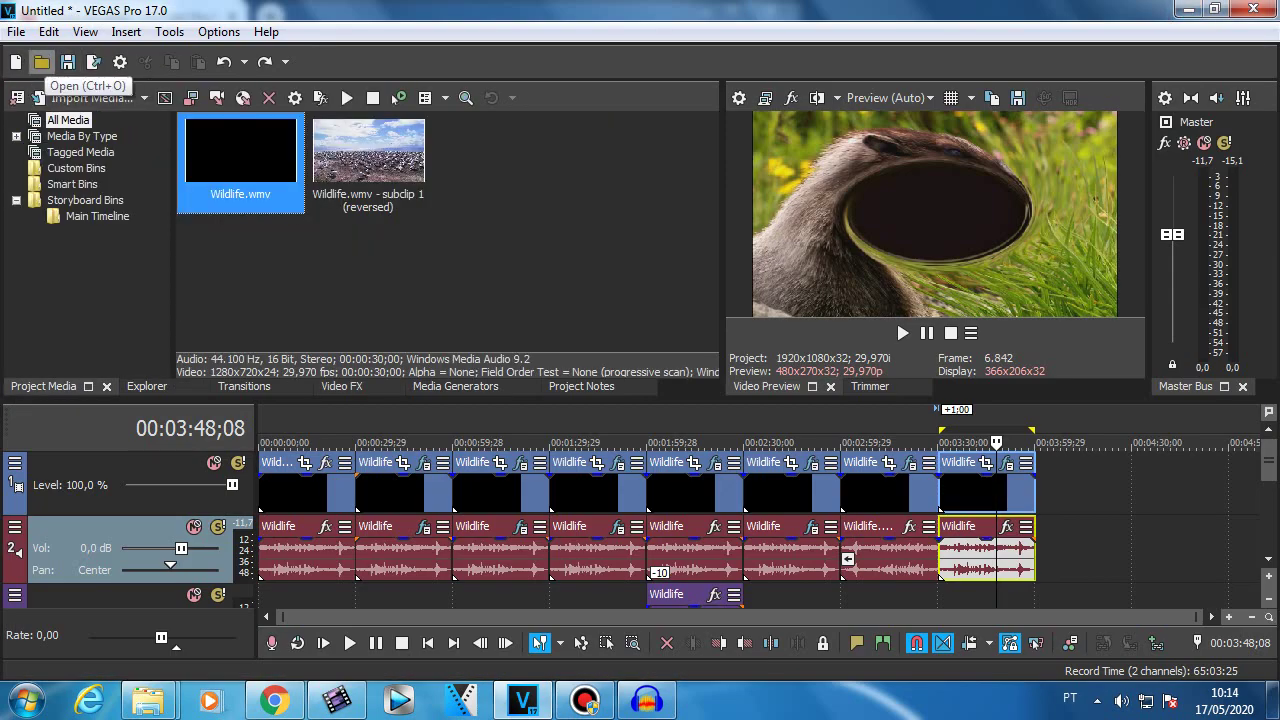
pyautogui.click(42, 62)
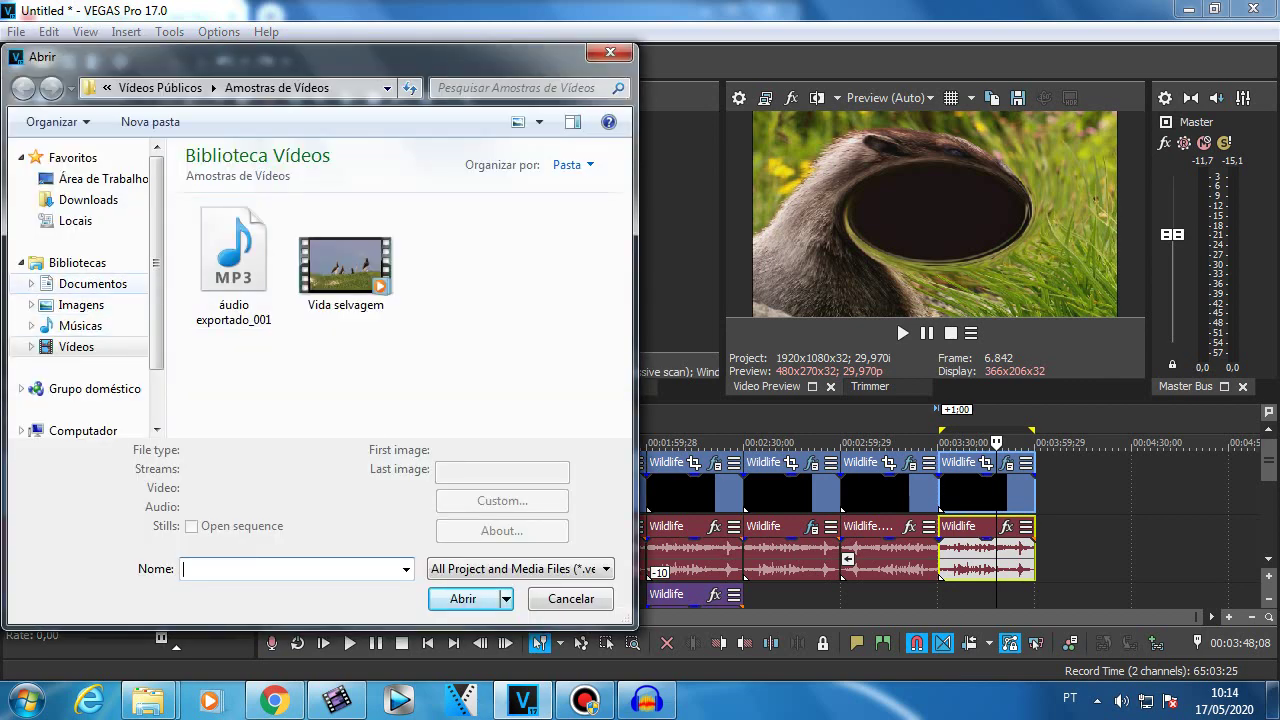
pyautogui.click(92, 284)
pyautogui.click(234, 256)
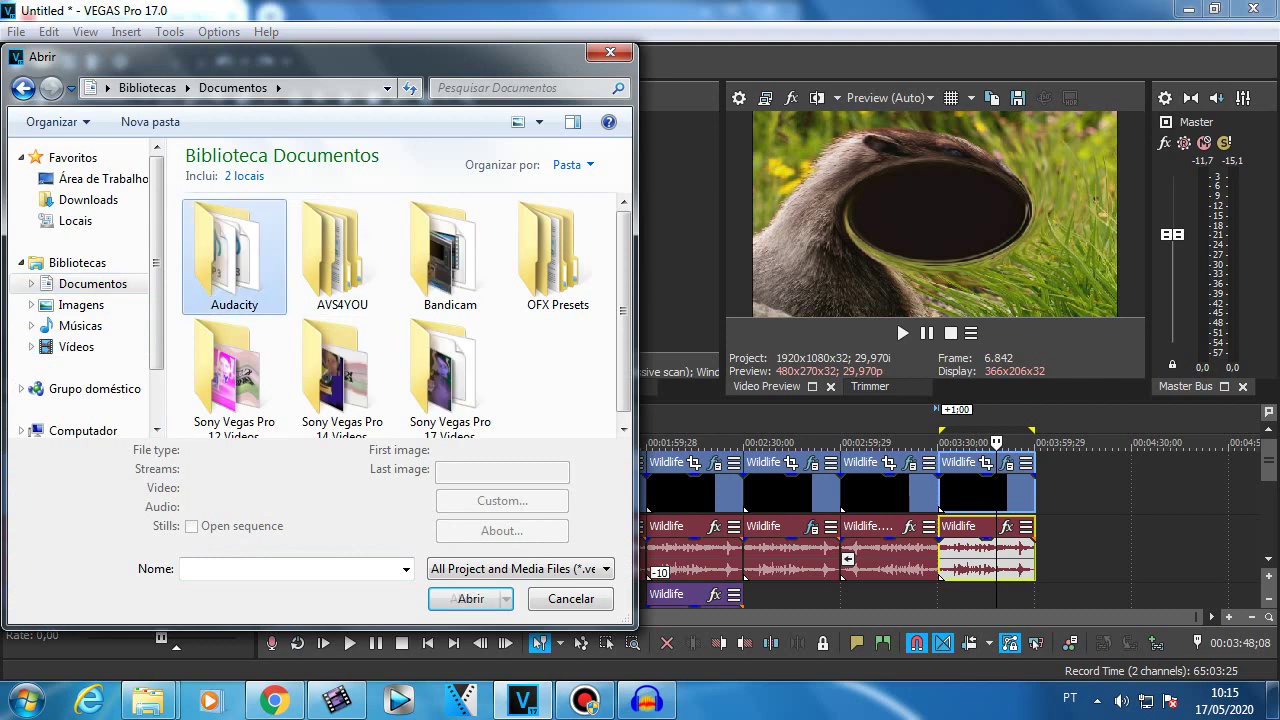
pyautogui.doubleClick(234, 255)
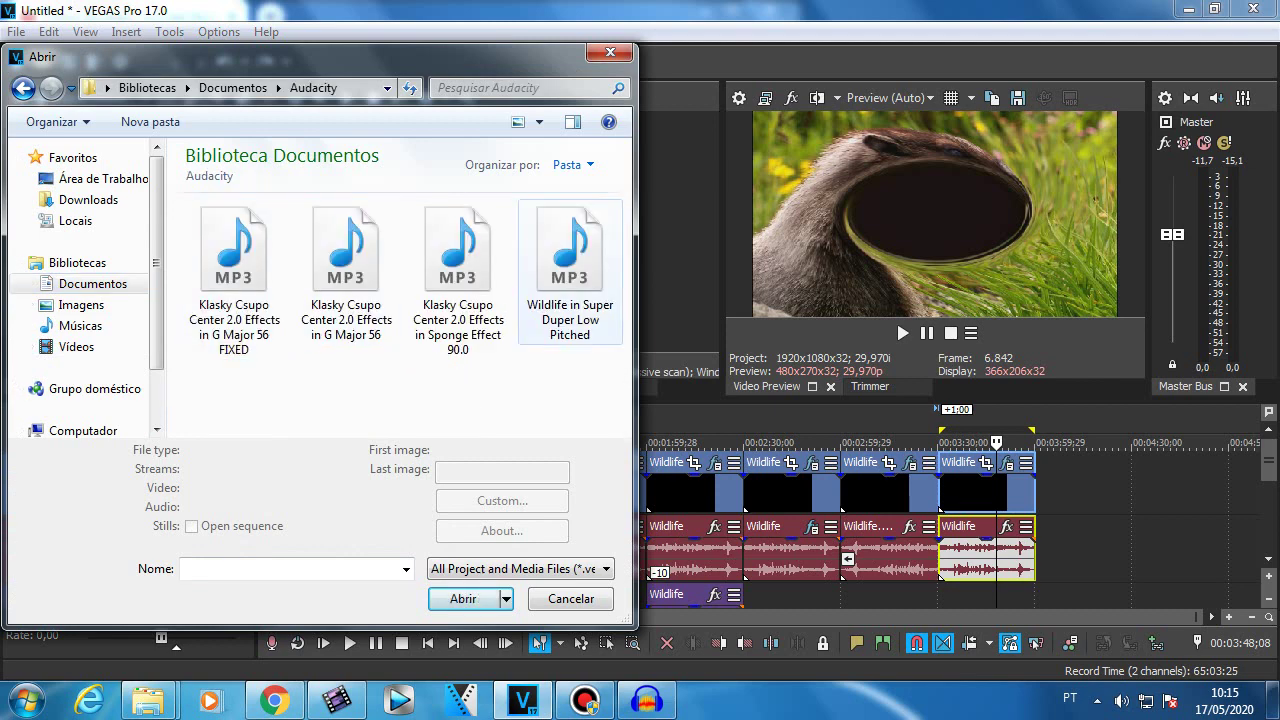
pyautogui.click(572, 280)
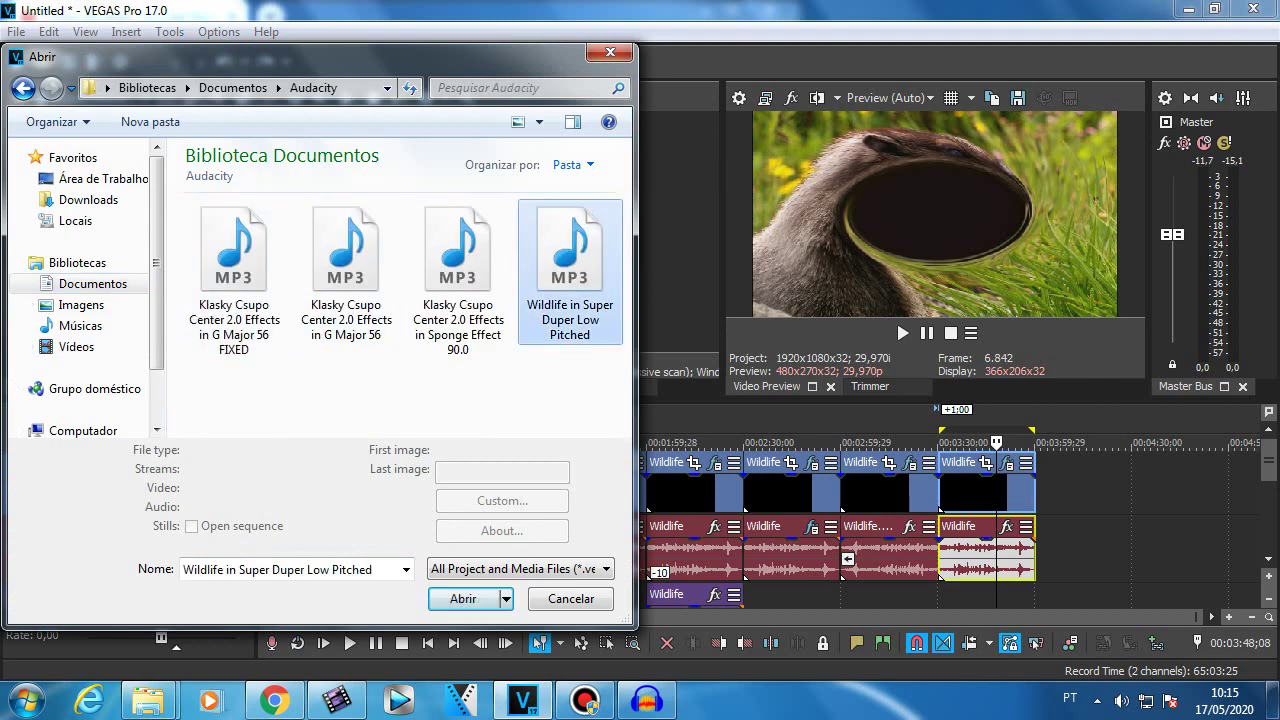
pyautogui.click(456, 599)
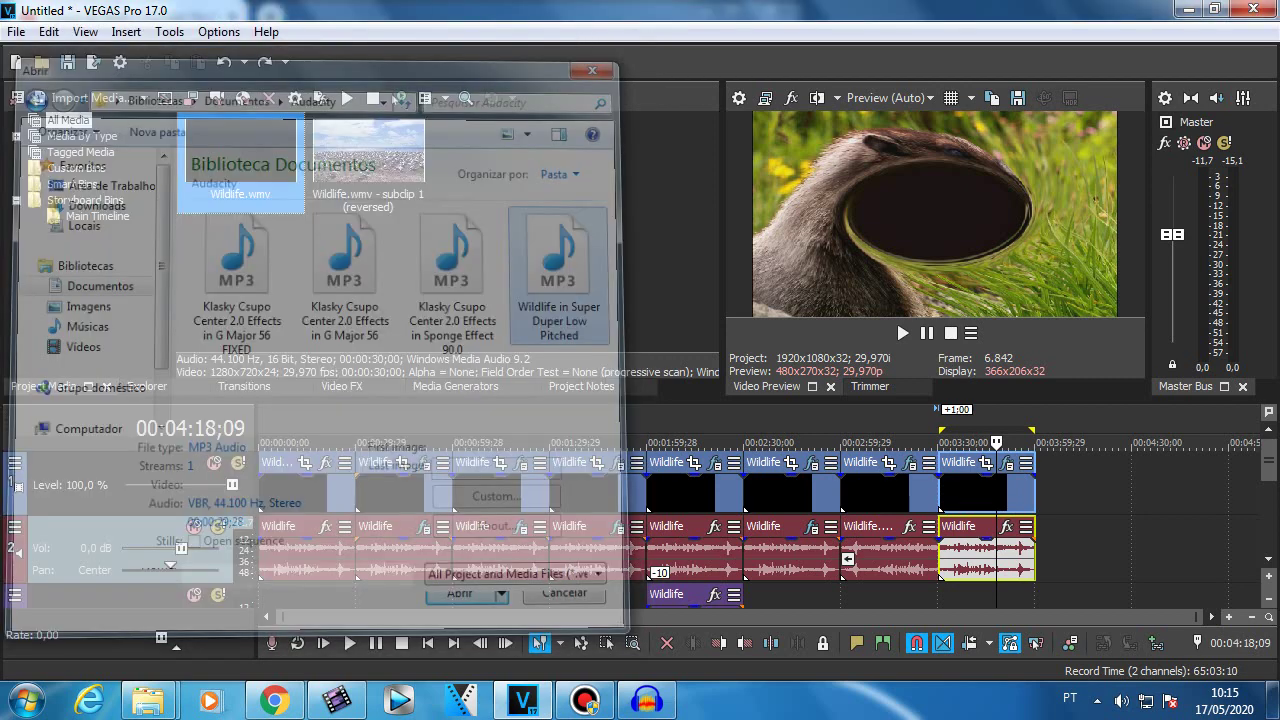
pyautogui.click(456, 599)
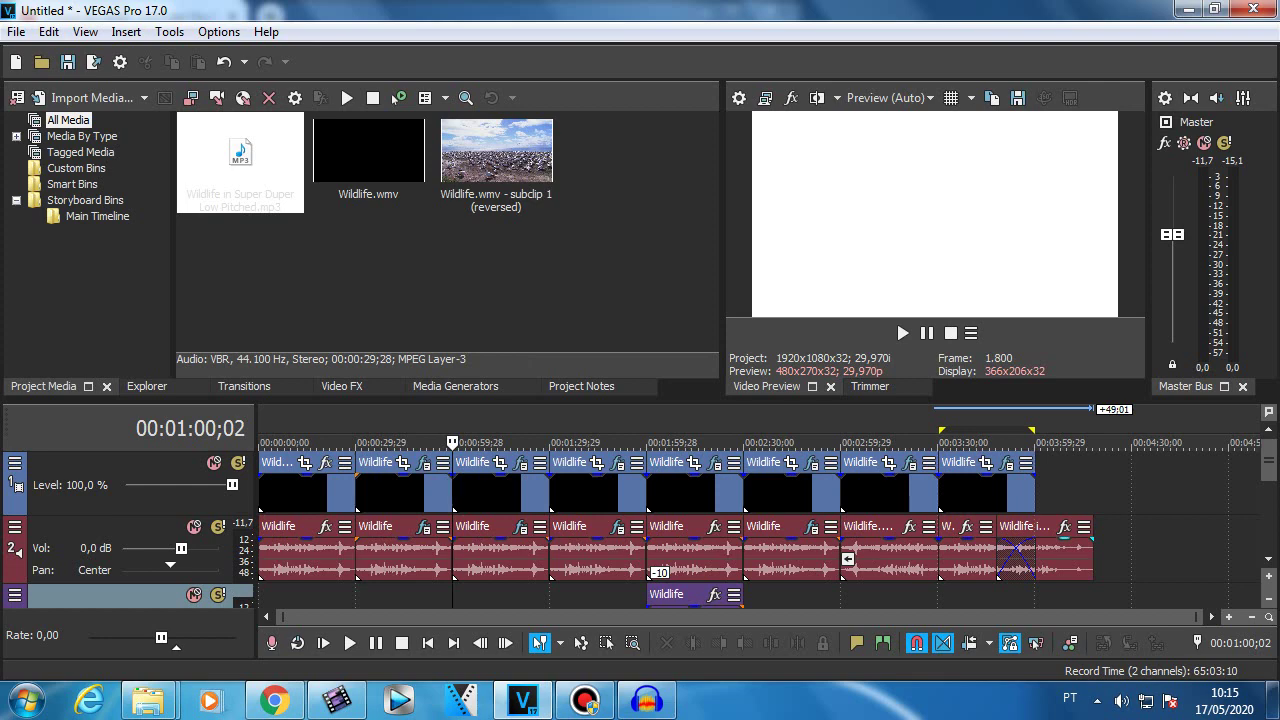
# - Align the low-pitched audio with the start of the last Wildlife video clip and preview that section
pyautogui.moveTo(1052, 560); pyautogui.dragTo(993, 560)
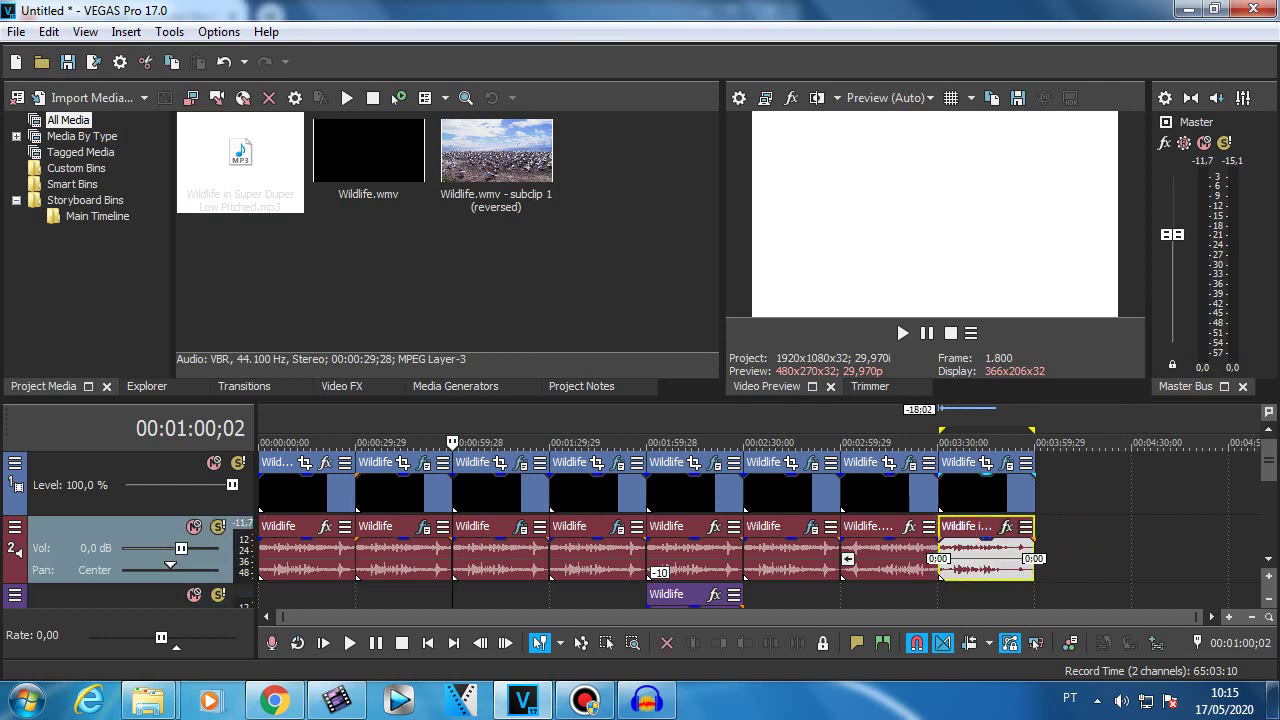
pyautogui.doubleClick(977, 493)
pyautogui.click(903, 333)
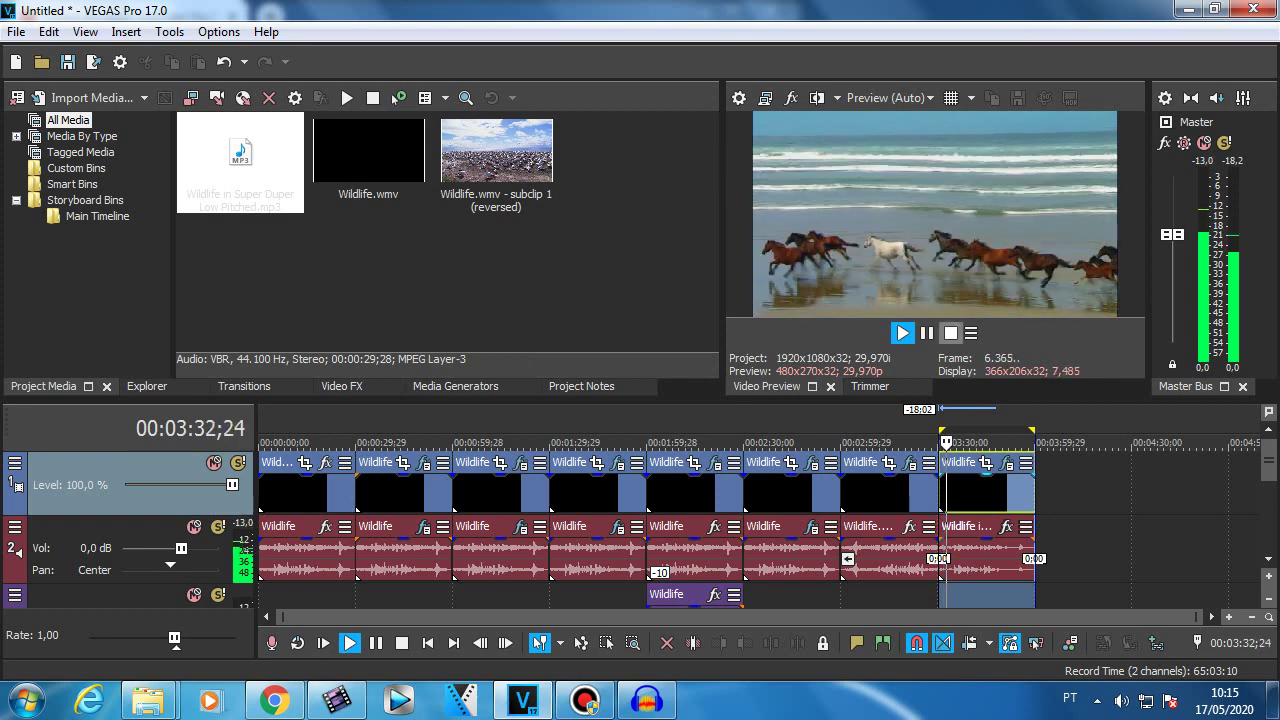
pyautogui.click(951, 333)
# - Move the low-pitched audio past the end of the last Wildlife clip and move the clip's original audio down to track 3
pyautogui.moveTo(985, 548); pyautogui.dragTo(1131, 548)
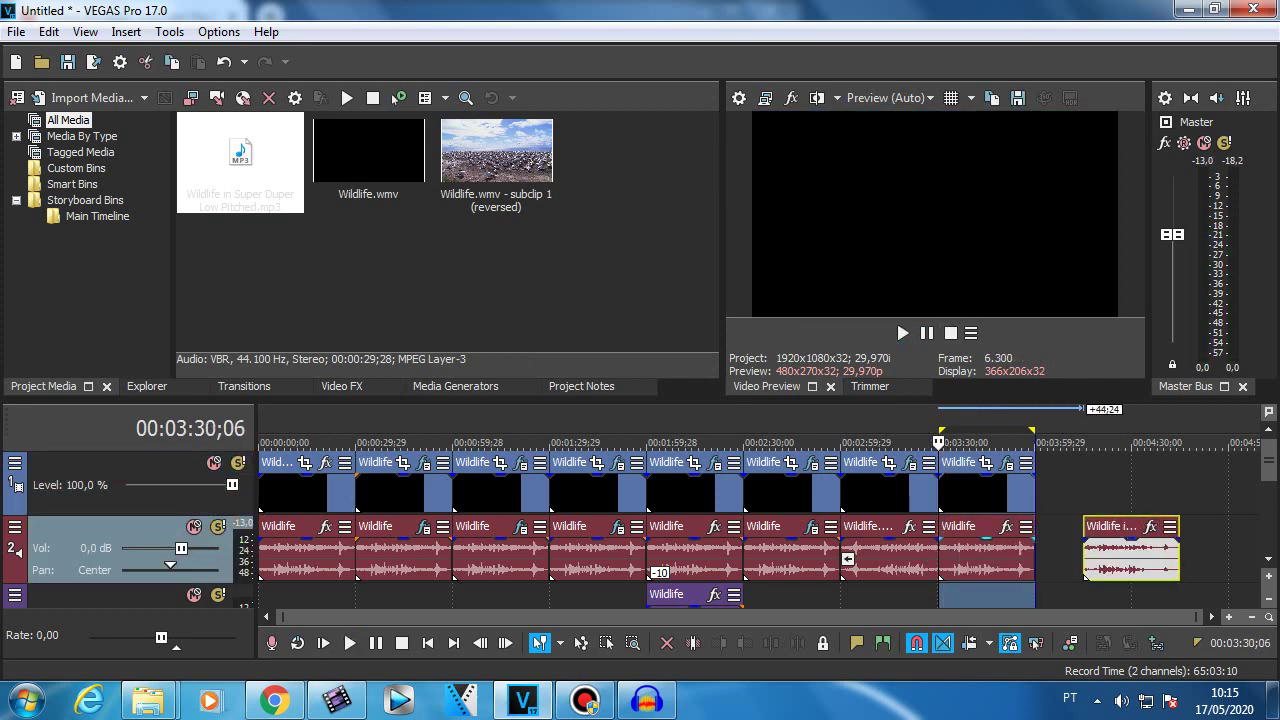
pyautogui.click(986, 556)
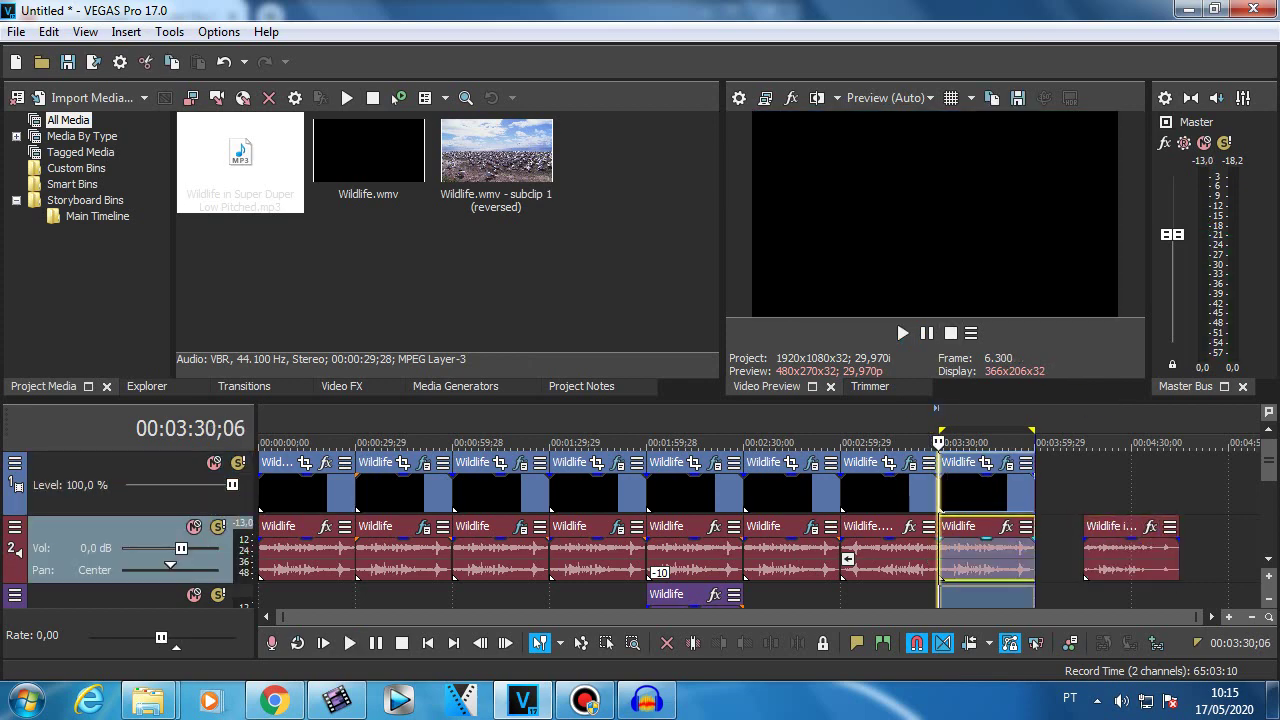
pyautogui.moveTo(986, 556); pyautogui.dragTo(986, 596)
pyautogui.moveTo(1047, 560); pyautogui.dragTo(1054, 560)
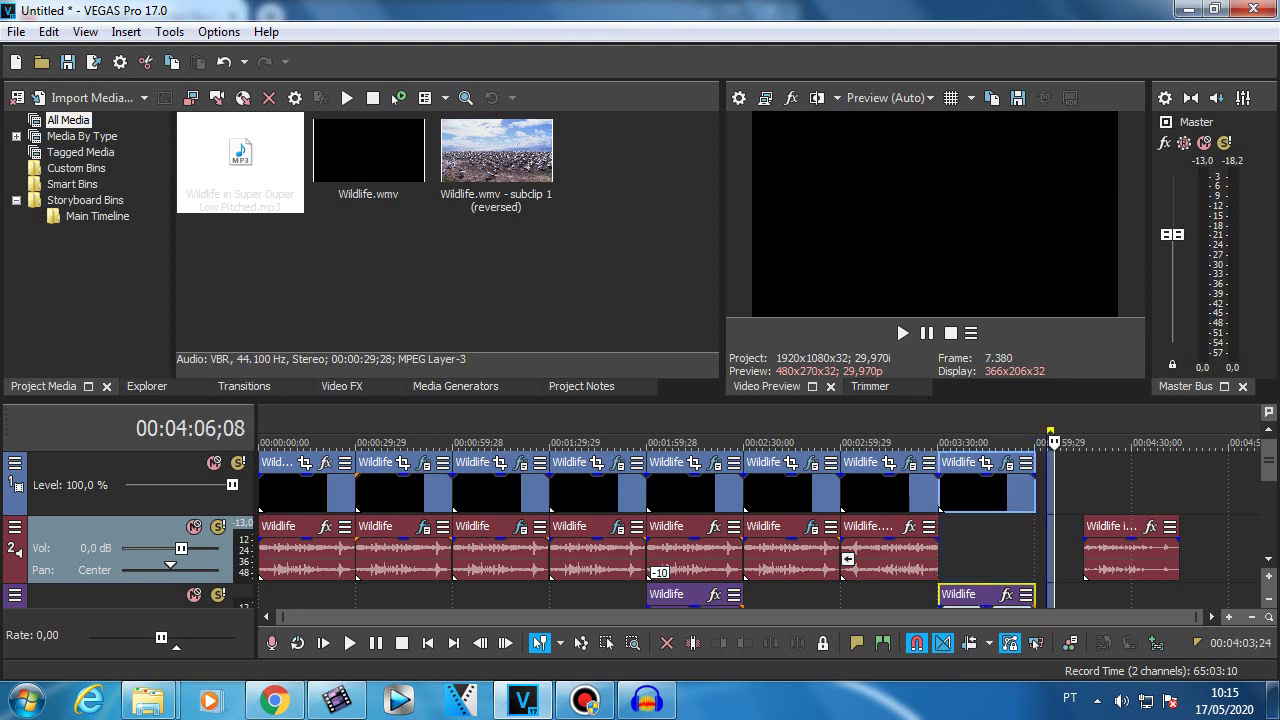
pyautogui.click(1061, 560)
pyautogui.moveTo(984, 596)
pyautogui.mouseDown()
pyautogui.moveTo(1039, 596)
pyautogui.moveTo(972, 596)
pyautogui.moveTo(983, 596)
pyautogui.mouseUp()
pyautogui.click(982, 493)
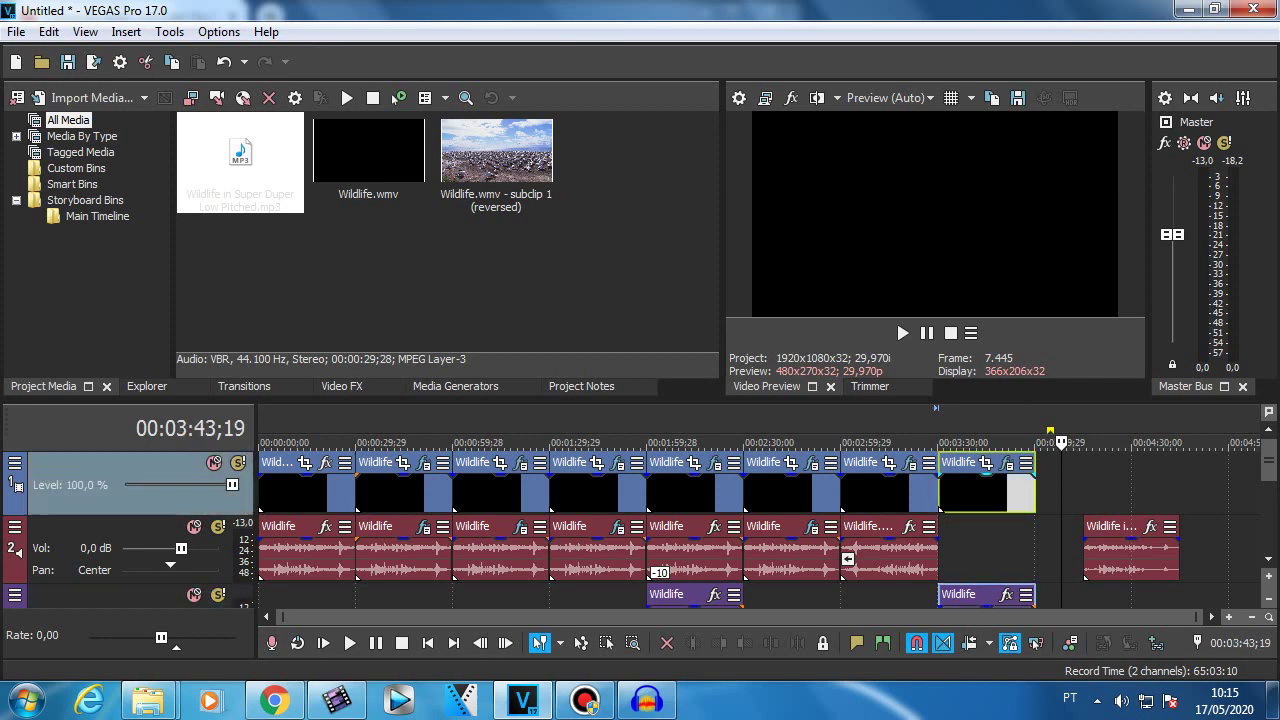
pyautogui.click(986, 493)
pyautogui.doubleClick(989, 493)
pyautogui.rightClick(989, 493)
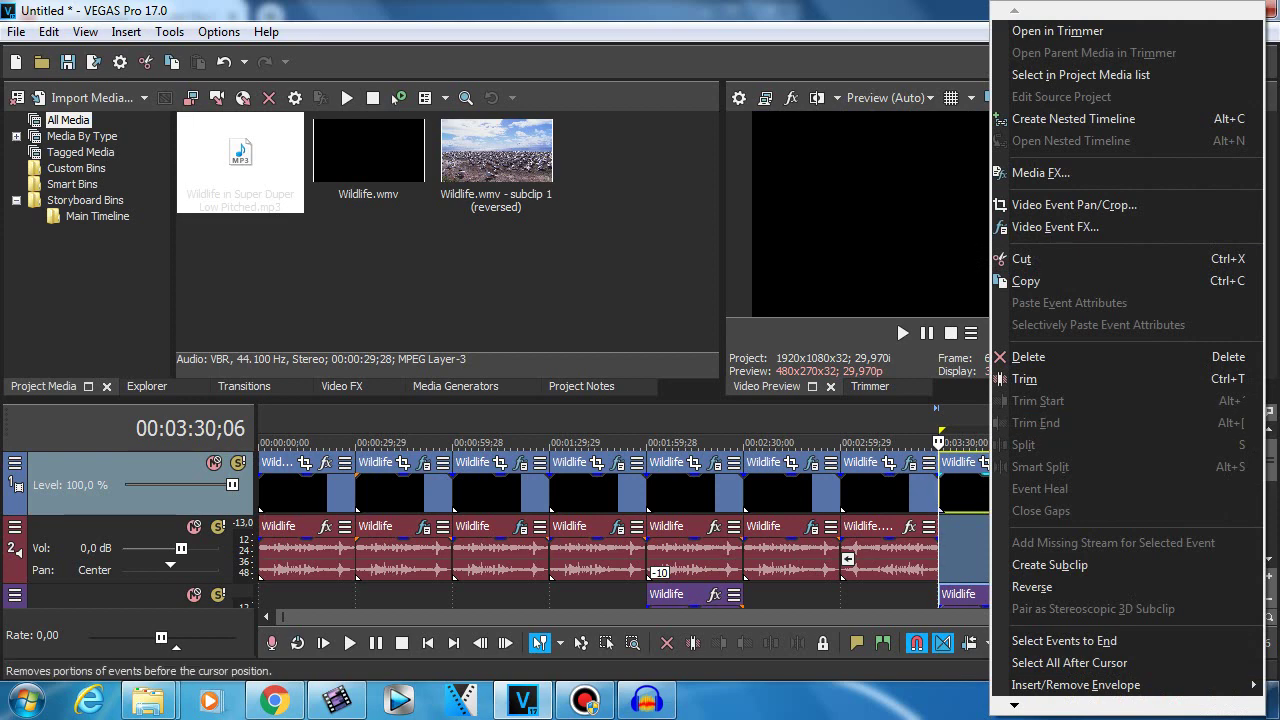
pyautogui.click(620, 290)
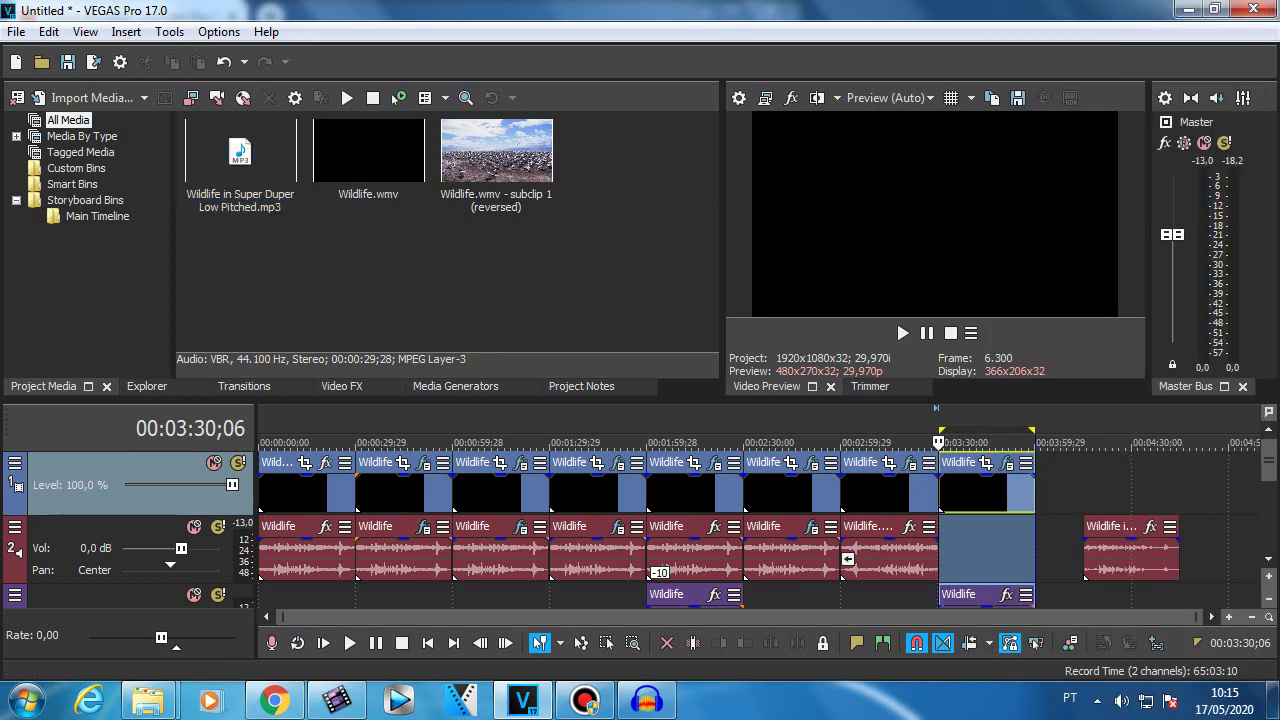
pyautogui.moveTo(1057, 546); pyautogui.dragTo(1047, 546)
# - Return the original audio to track 2 and shift it with its Wildlife video so they end where the low-pitched audio starts
pyautogui.click(1269, 559)
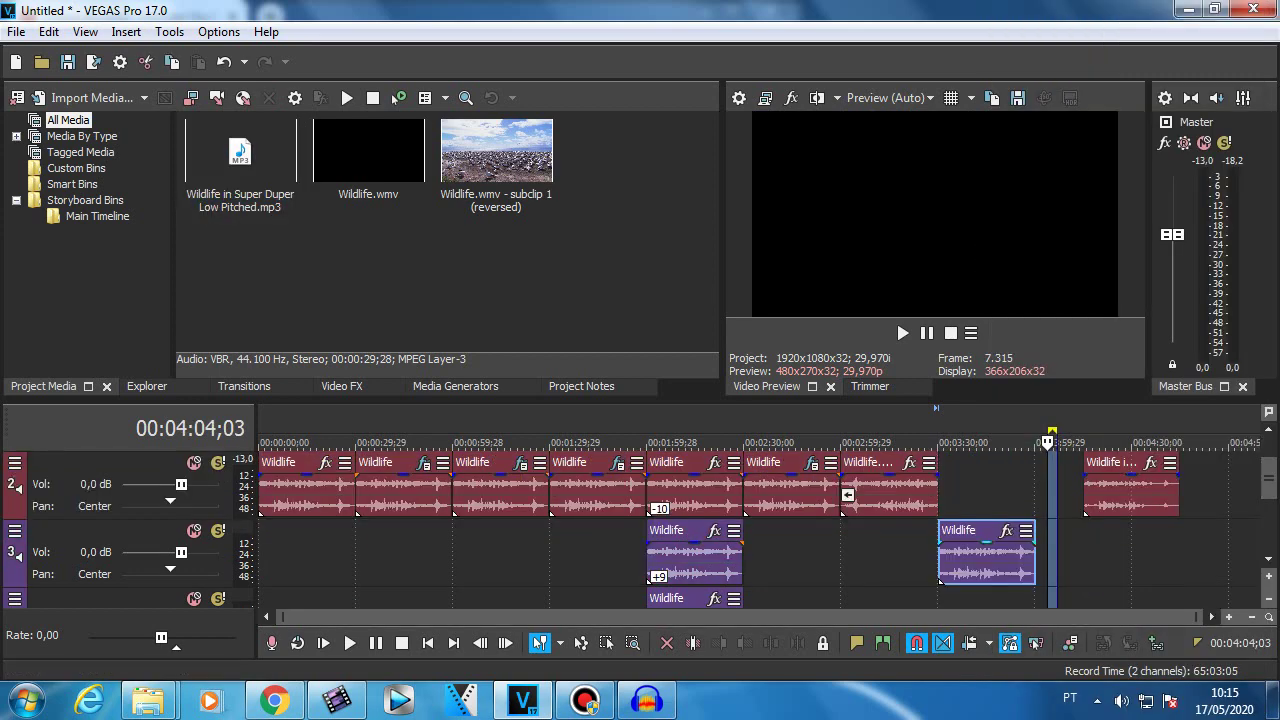
pyautogui.click(979, 564)
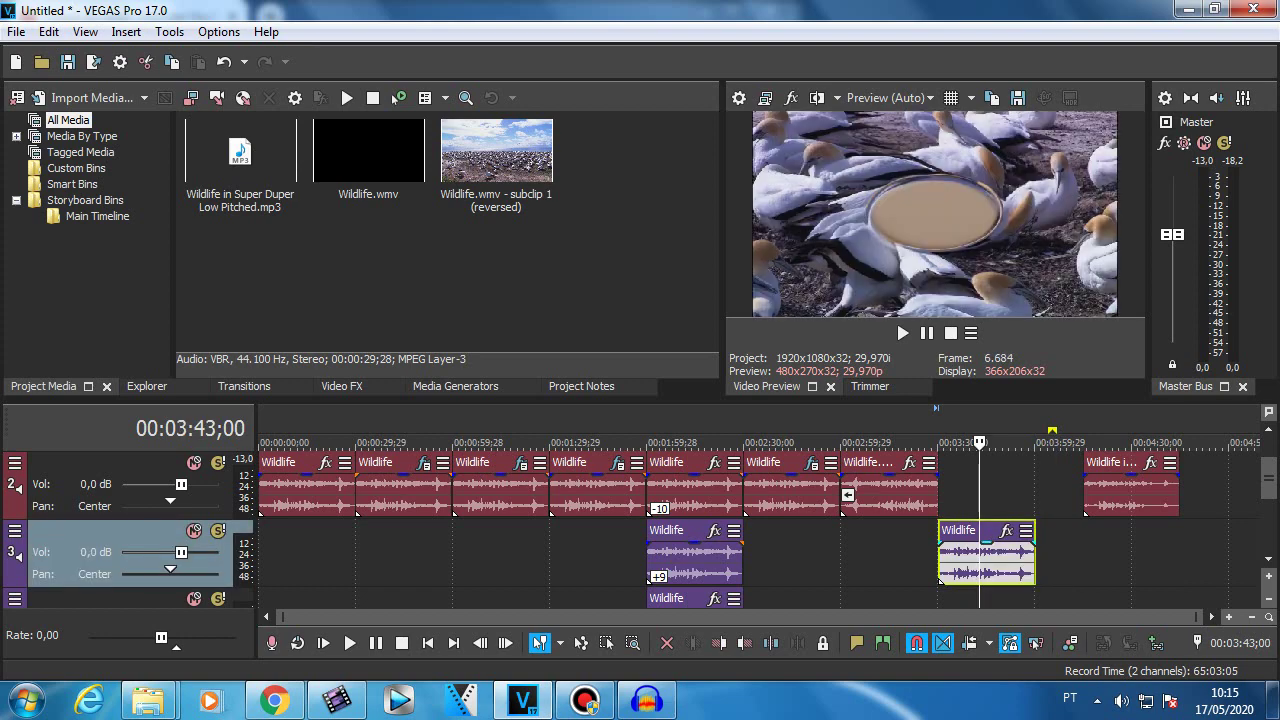
pyautogui.moveTo(979, 560)
pyautogui.mouseDown()
pyautogui.moveTo(1098, 560)
pyautogui.moveTo(979, 560)
pyautogui.mouseUp()
pyautogui.click(1268, 476)
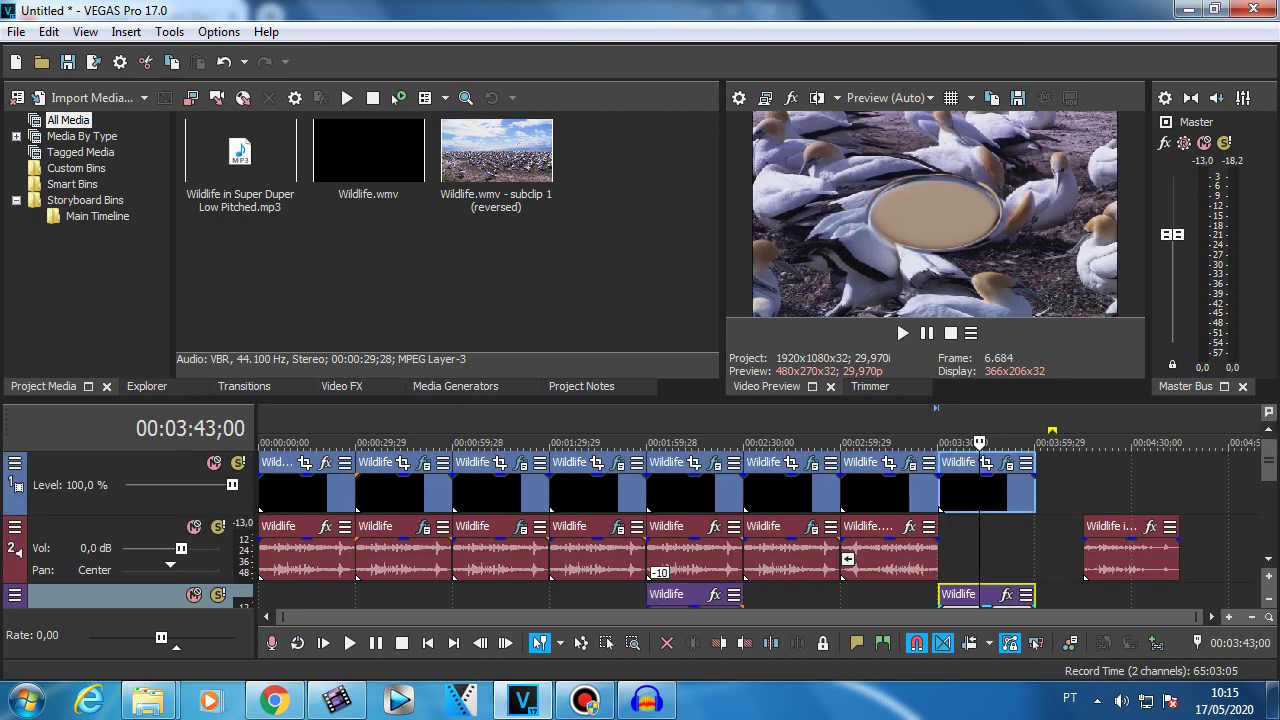
pyautogui.moveTo(979, 442); pyautogui.dragTo(1114, 442)
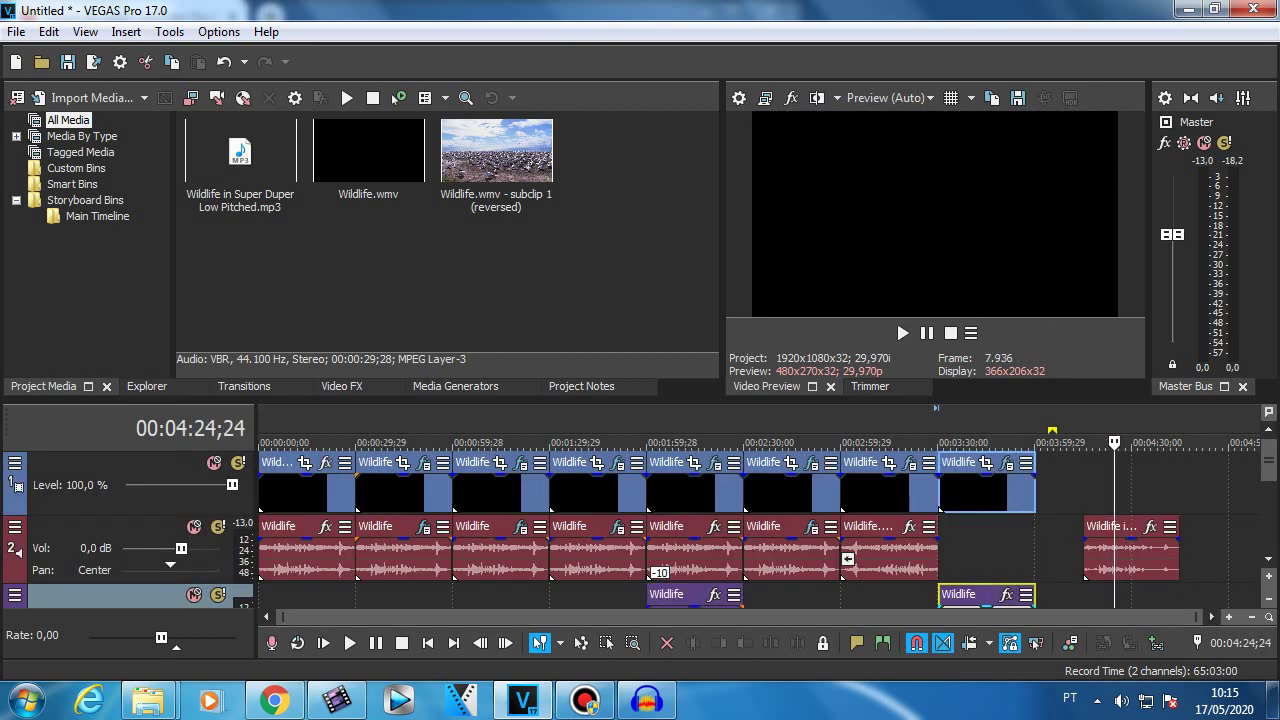
pyautogui.moveTo(979, 596); pyautogui.dragTo(1090, 560)
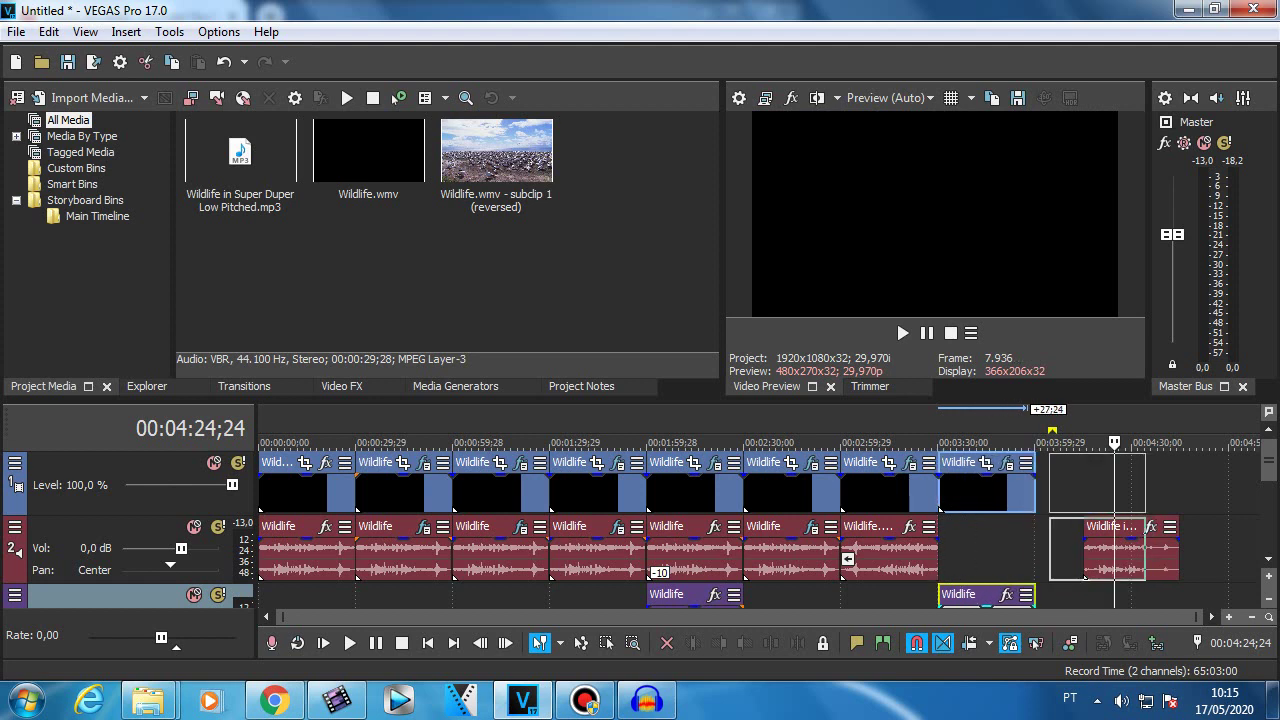
pyautogui.moveTo(1100, 500); pyautogui.dragTo(1038, 500)
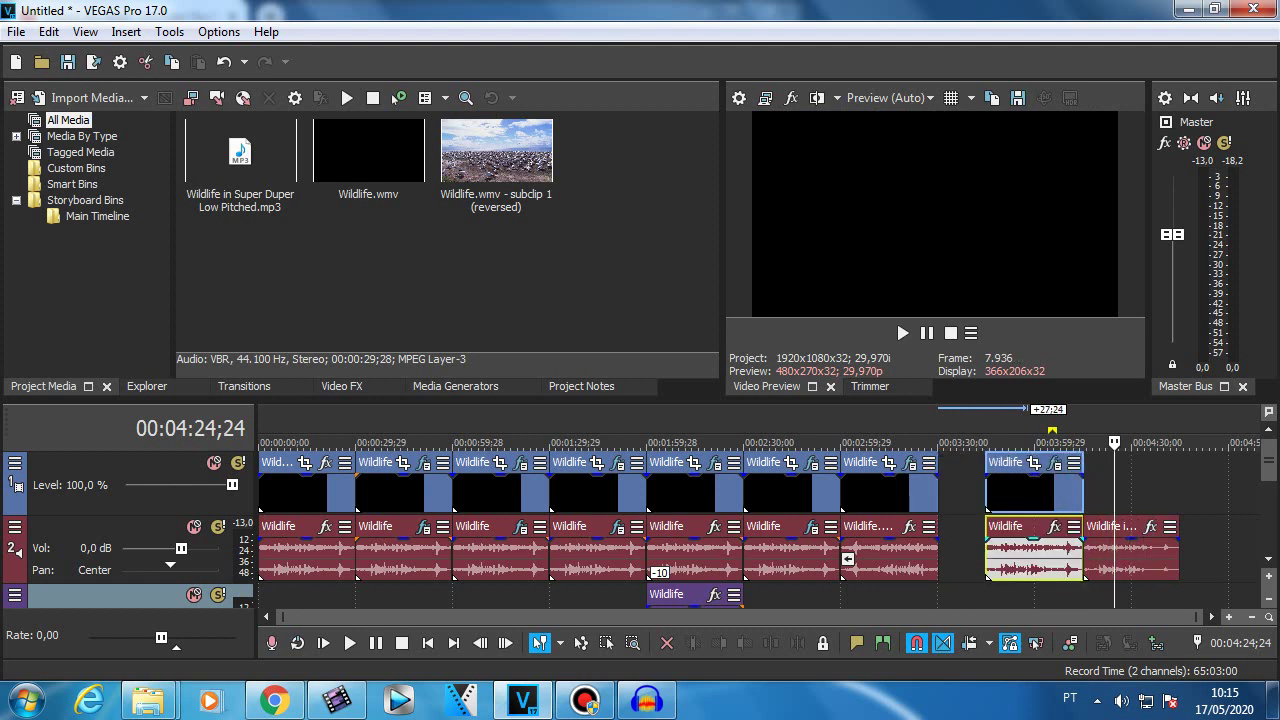
# - Move the last clip's original audio down to a new track below track 4 and delete that track with its audio
pyautogui.moveTo(1036, 552); pyautogui.dragTo(1036, 596)
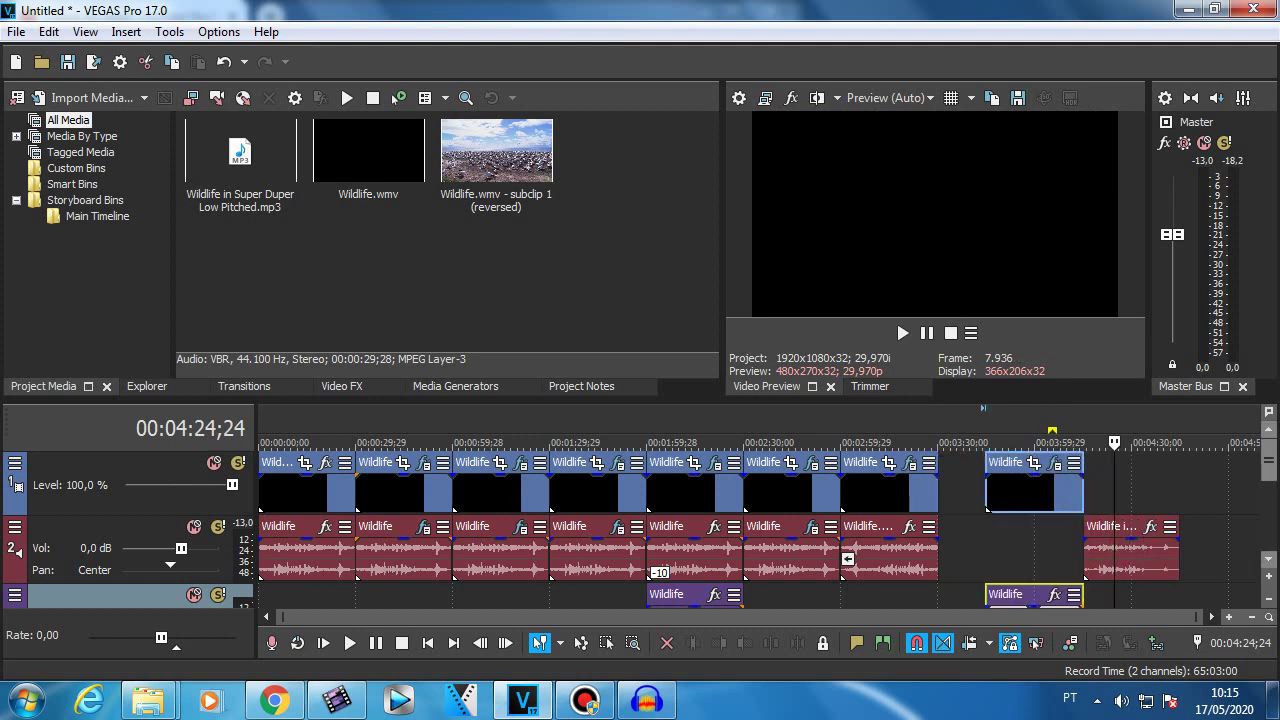
pyautogui.scroll(-3, 651, 576)
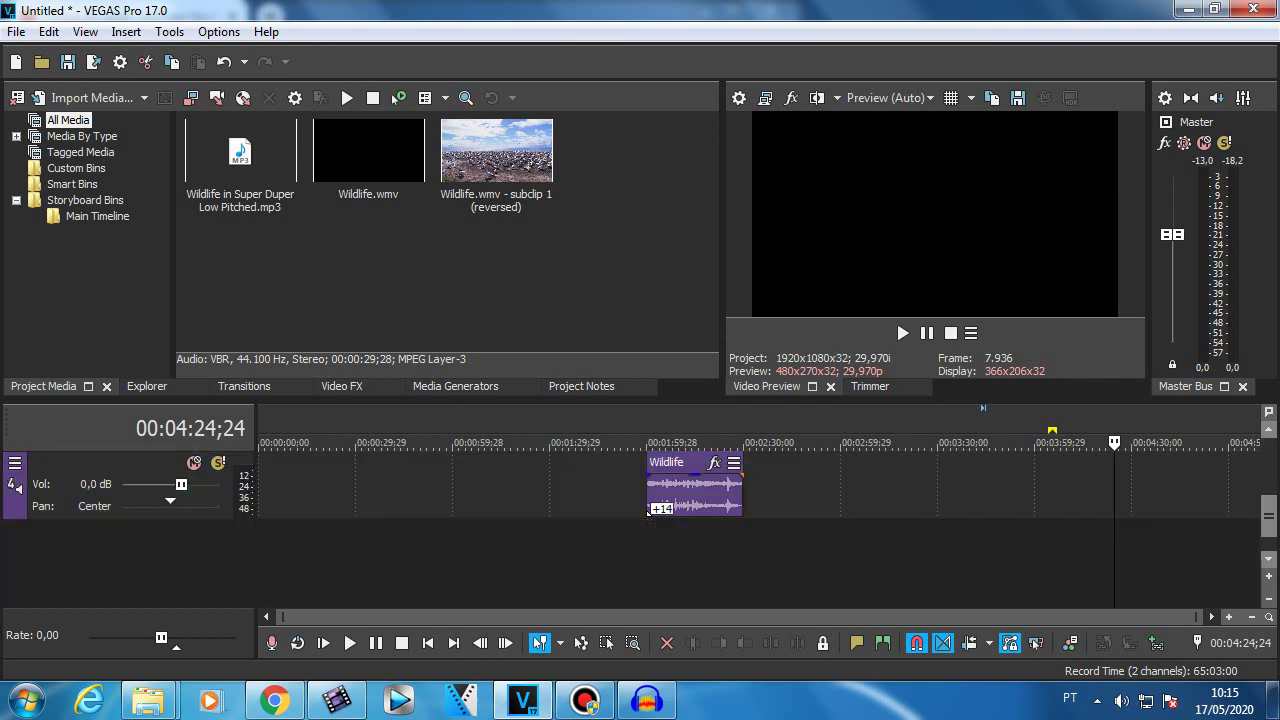
pyautogui.scroll(1, 648, 510)
pyautogui.moveTo(987, 511); pyautogui.dragTo(1034, 552)
pyautogui.moveTo(1269, 497); pyautogui.dragTo(1269, 515)
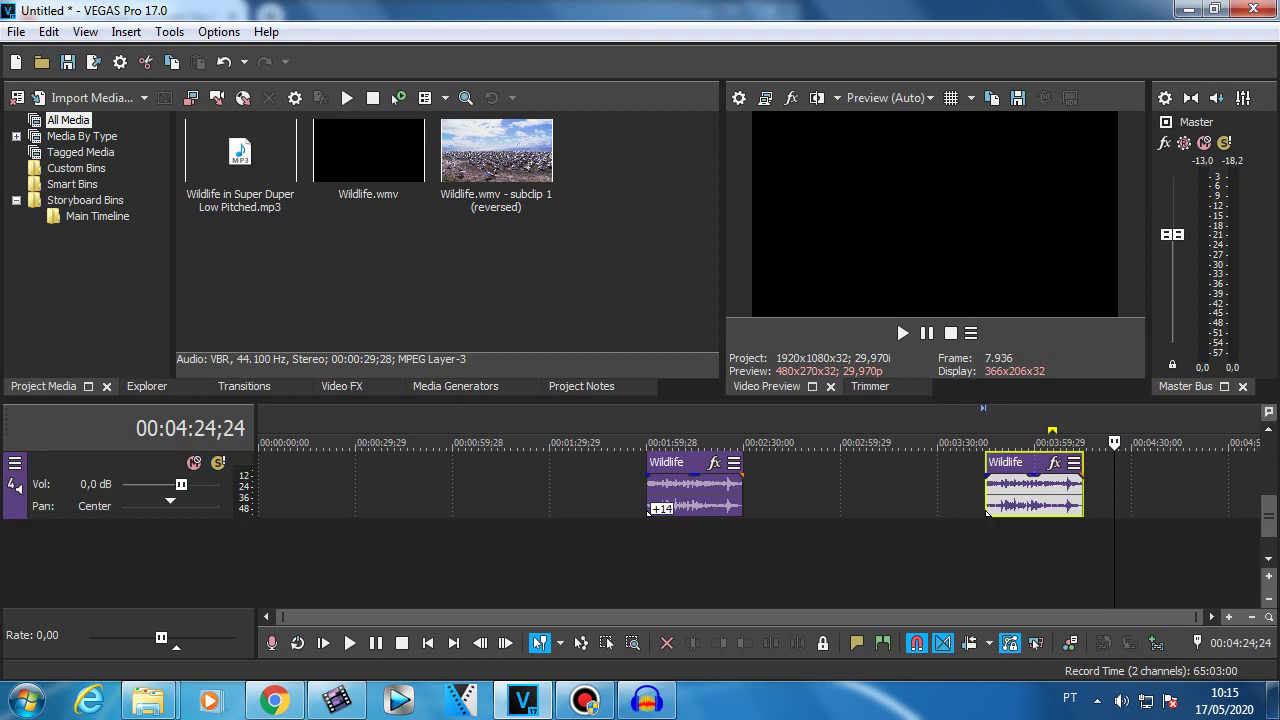
pyautogui.moveTo(1034, 495); pyautogui.dragTo(1034, 555)
pyautogui.moveTo(986, 512); pyautogui.dragTo(987, 580)
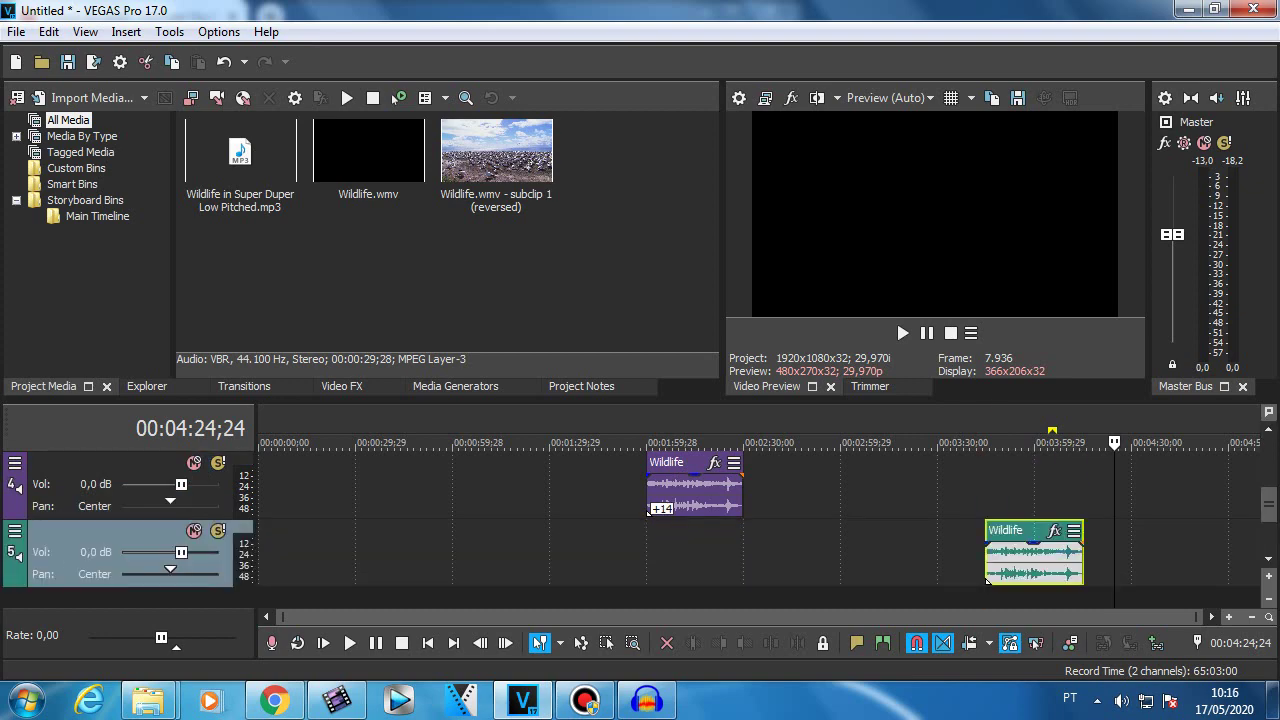
pyautogui.rightClick(62, 566)
pyautogui.click(110, 222)
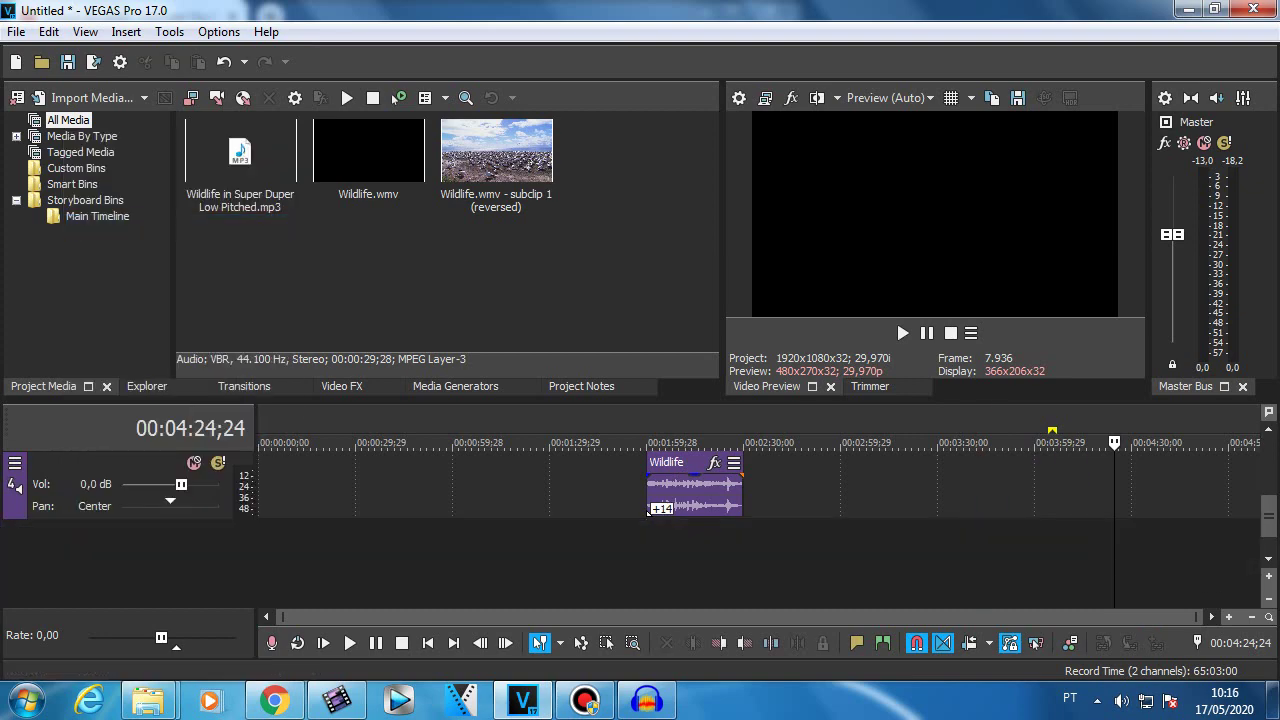
# - Move the low-pitched audio on track 2 back against the end of the preceding Wildlife audio at 00:03:30;06
pyautogui.scroll(2, 648, 509)
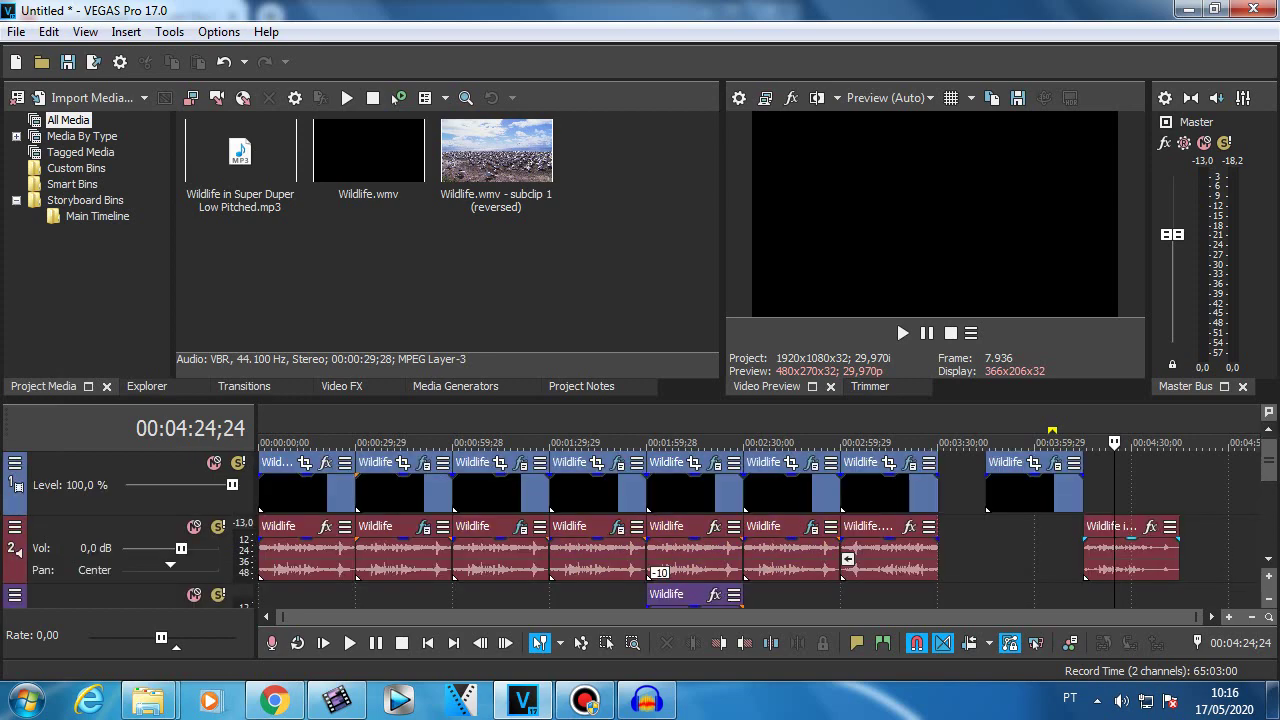
pyautogui.moveTo(1130, 548); pyautogui.dragTo(985, 548)
pyautogui.click(971, 548)
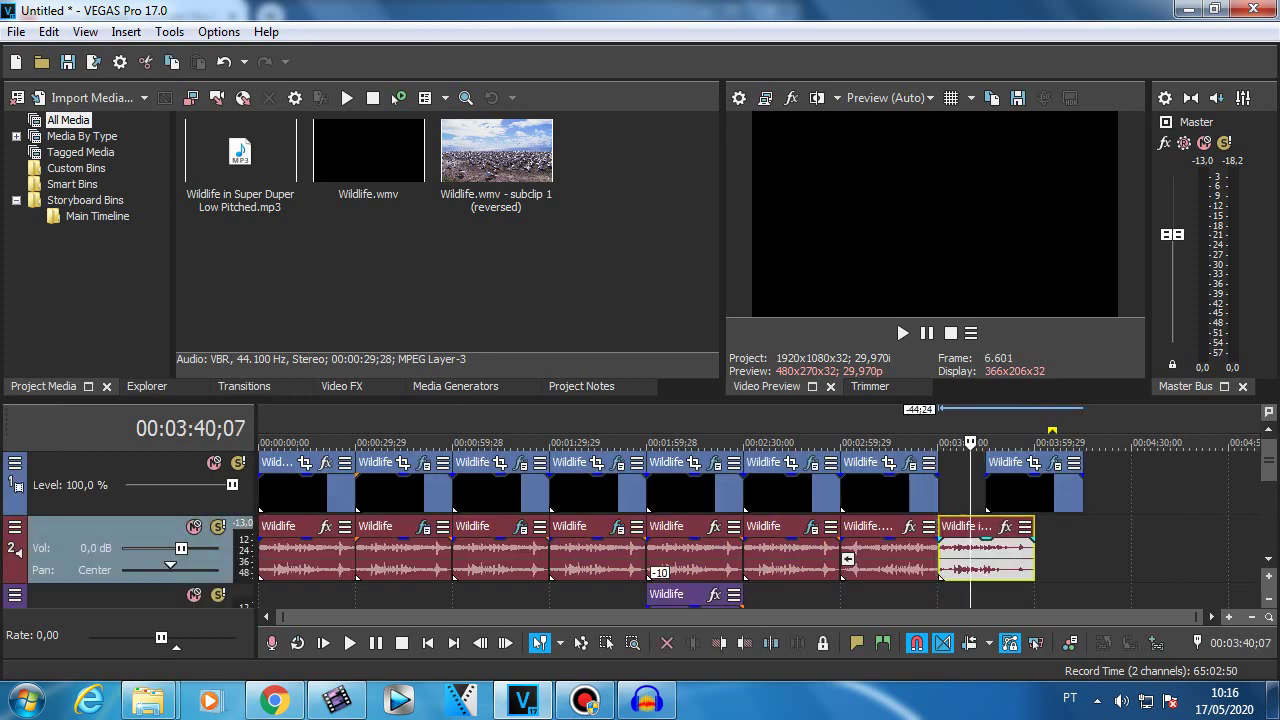
pyautogui.click(995, 548)
pyautogui.doubleClick(990, 548)
pyautogui.rightClick(990, 548)
pyautogui.moveTo(1016, 706)
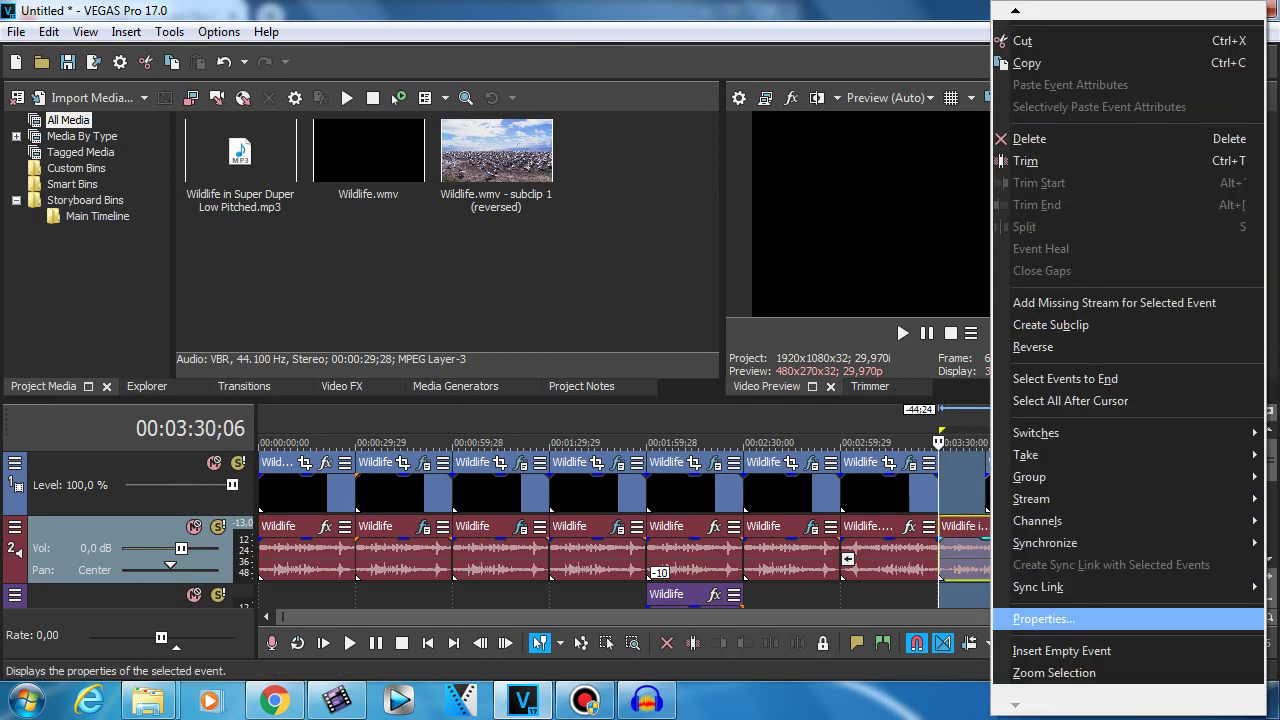
pyautogui.click(1040, 614)
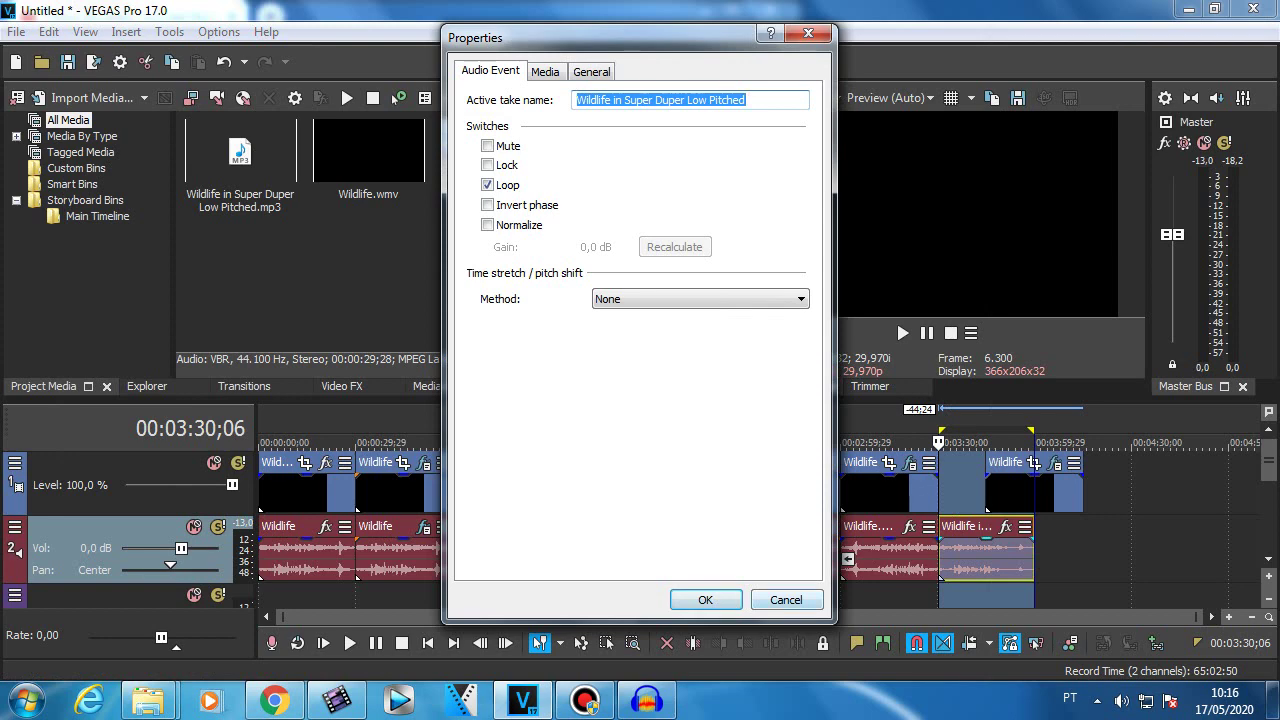
pyautogui.click(787, 600)
# - Align the last Wildlife video clip with the start of the low-pitched audio and preview that section
pyautogui.moveTo(1022, 492); pyautogui.dragTo(974, 492)
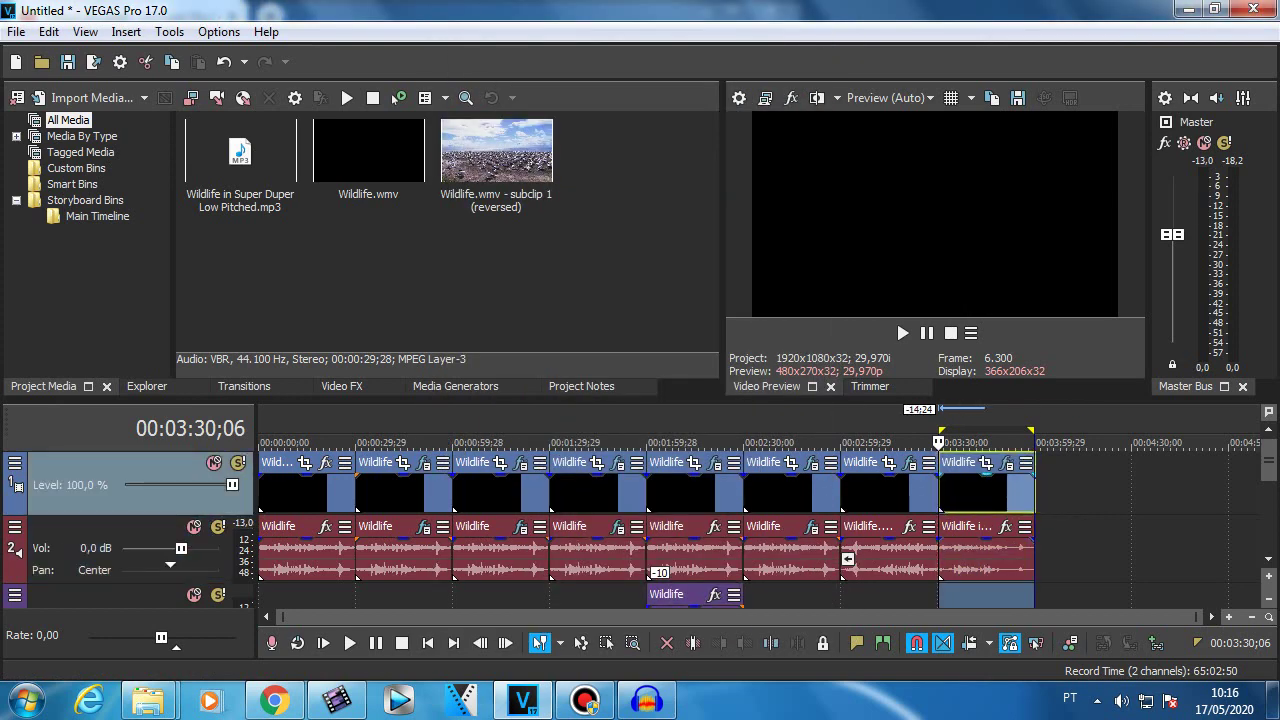
pyautogui.press('space')
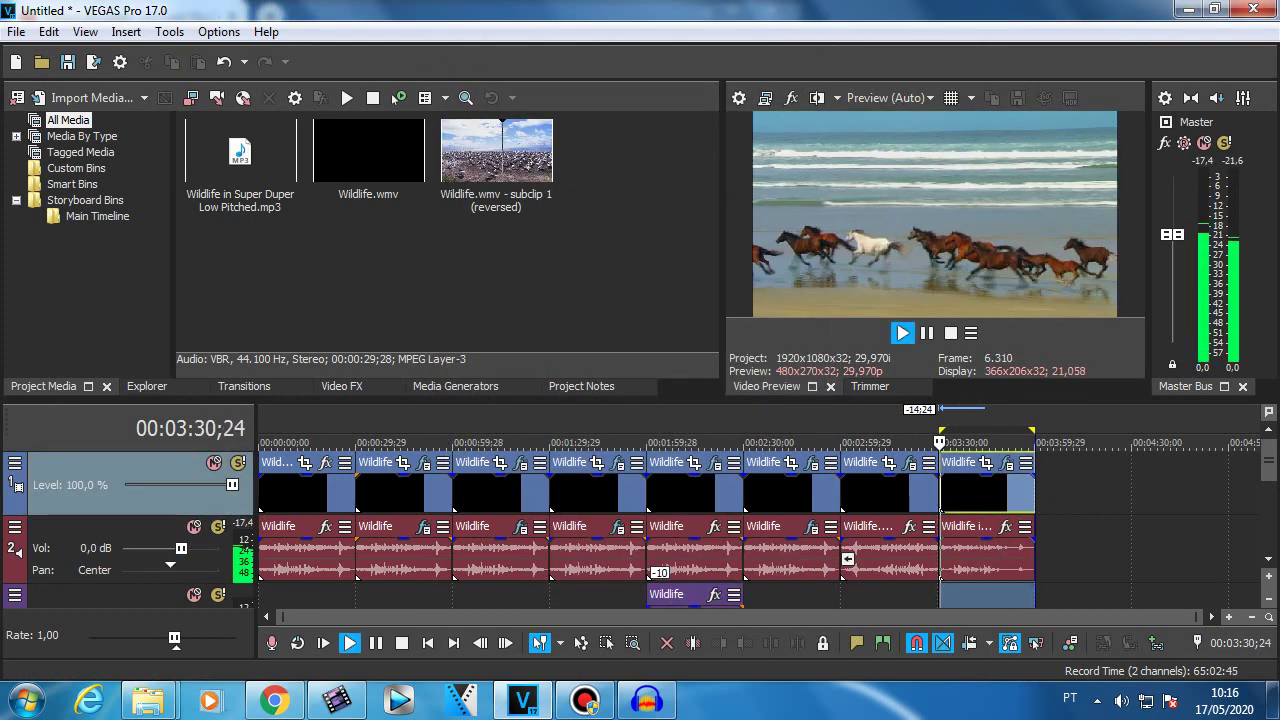